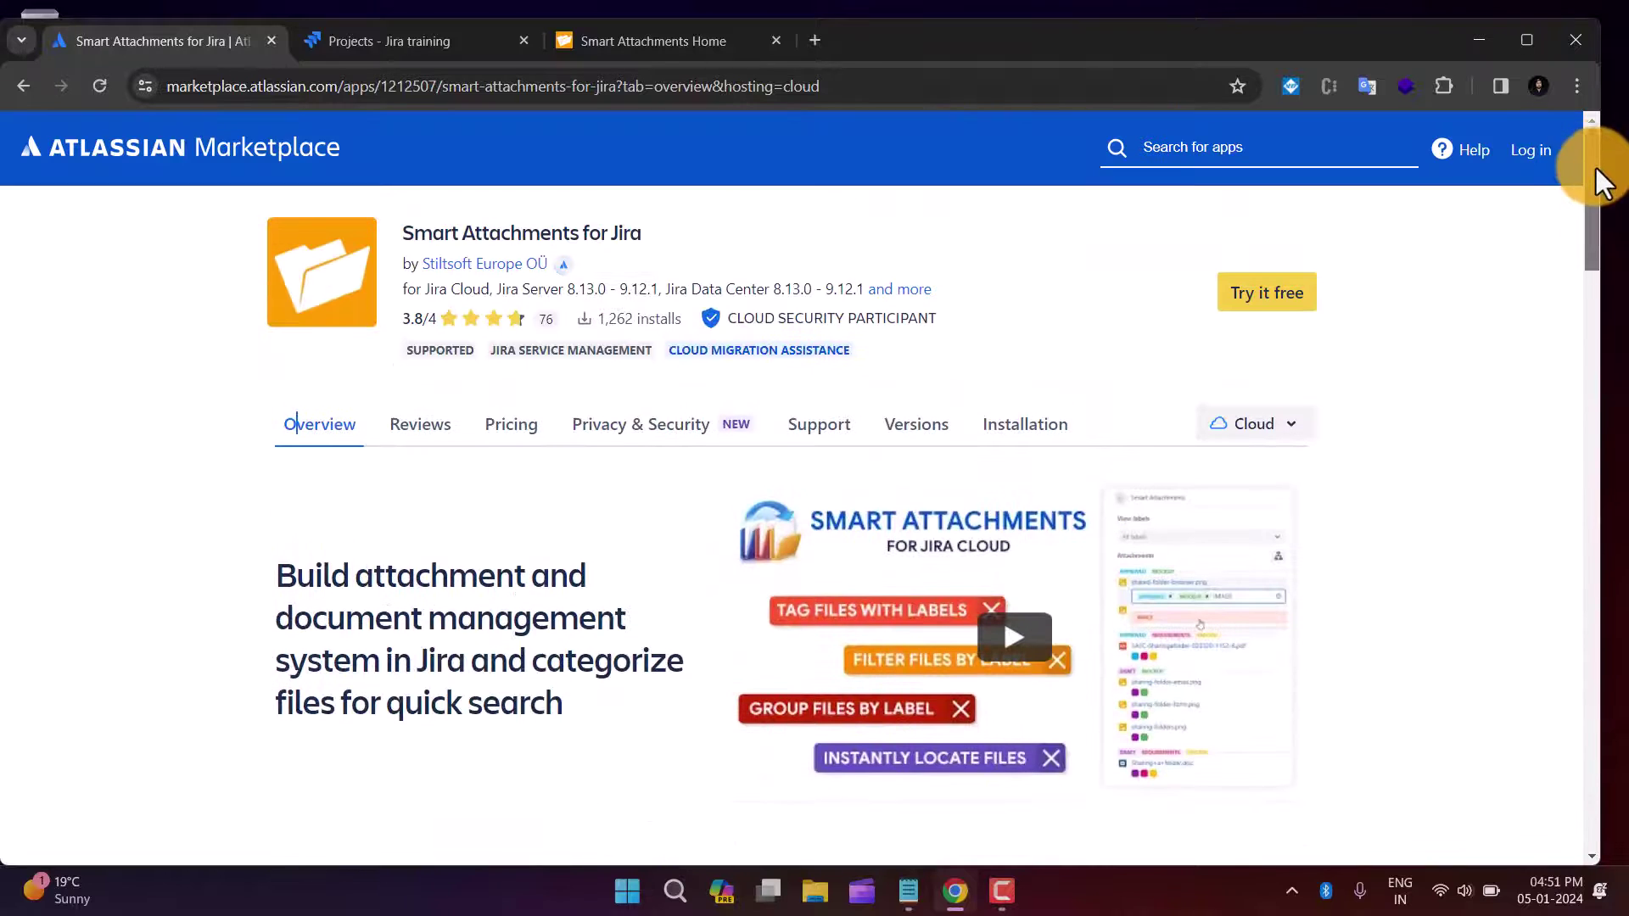
Step: Check the vendor support resources on the Smart Attachments for Jira marketplace listing and view the app's documentation home page
{"action": "left_click", "coordinate": [825, 431]}
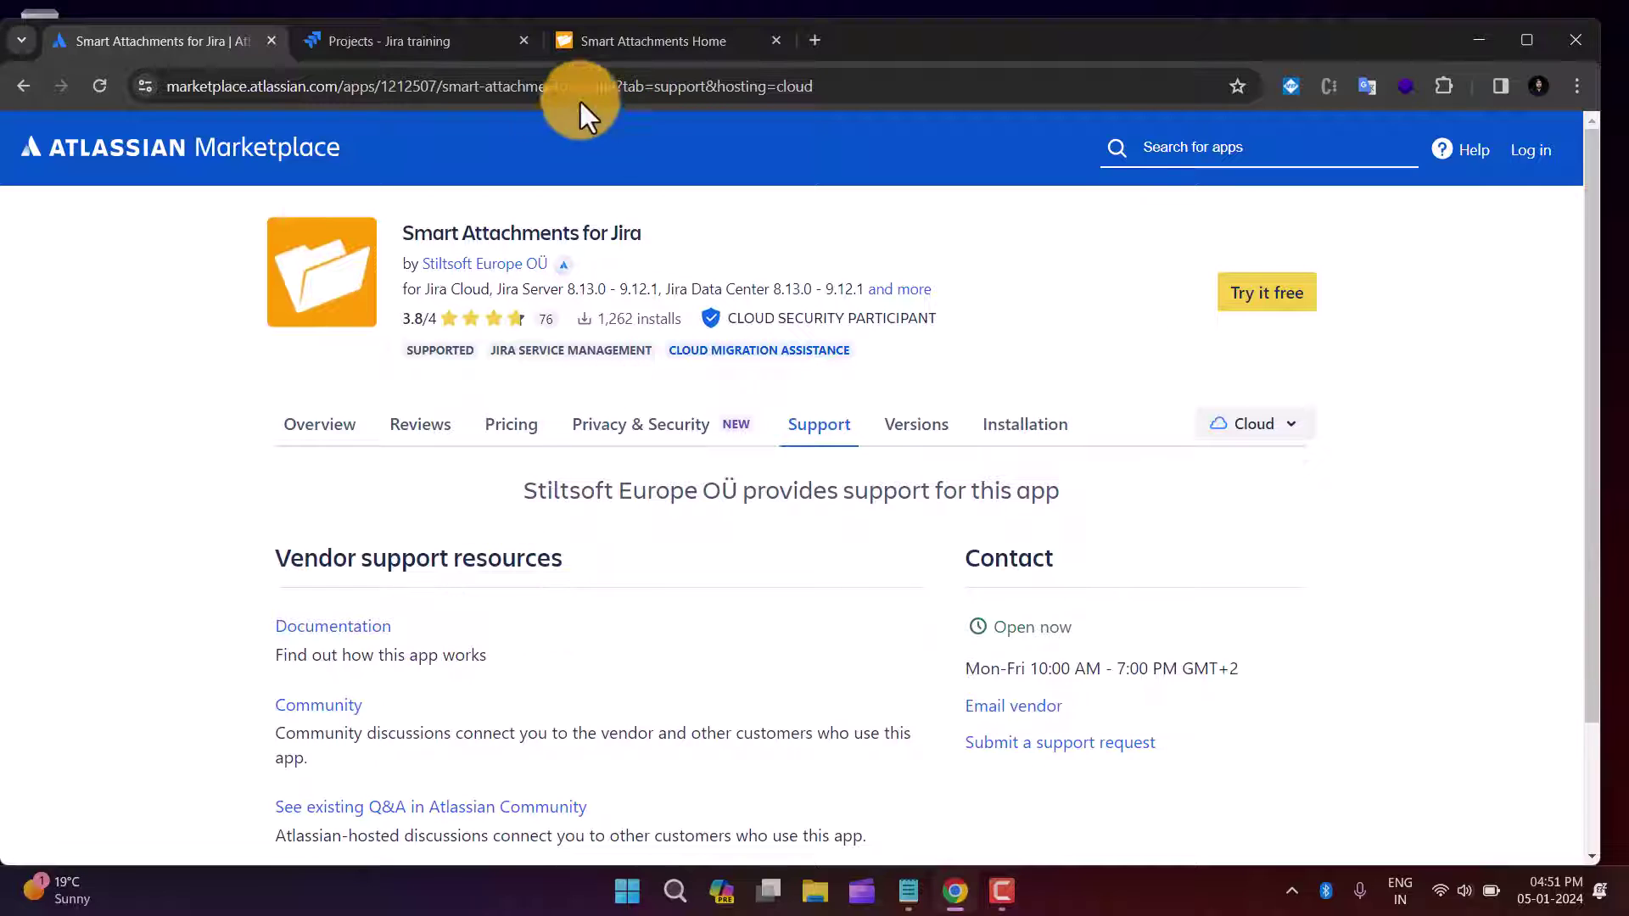
{"action": "left_click", "coordinate": [640, 38]}
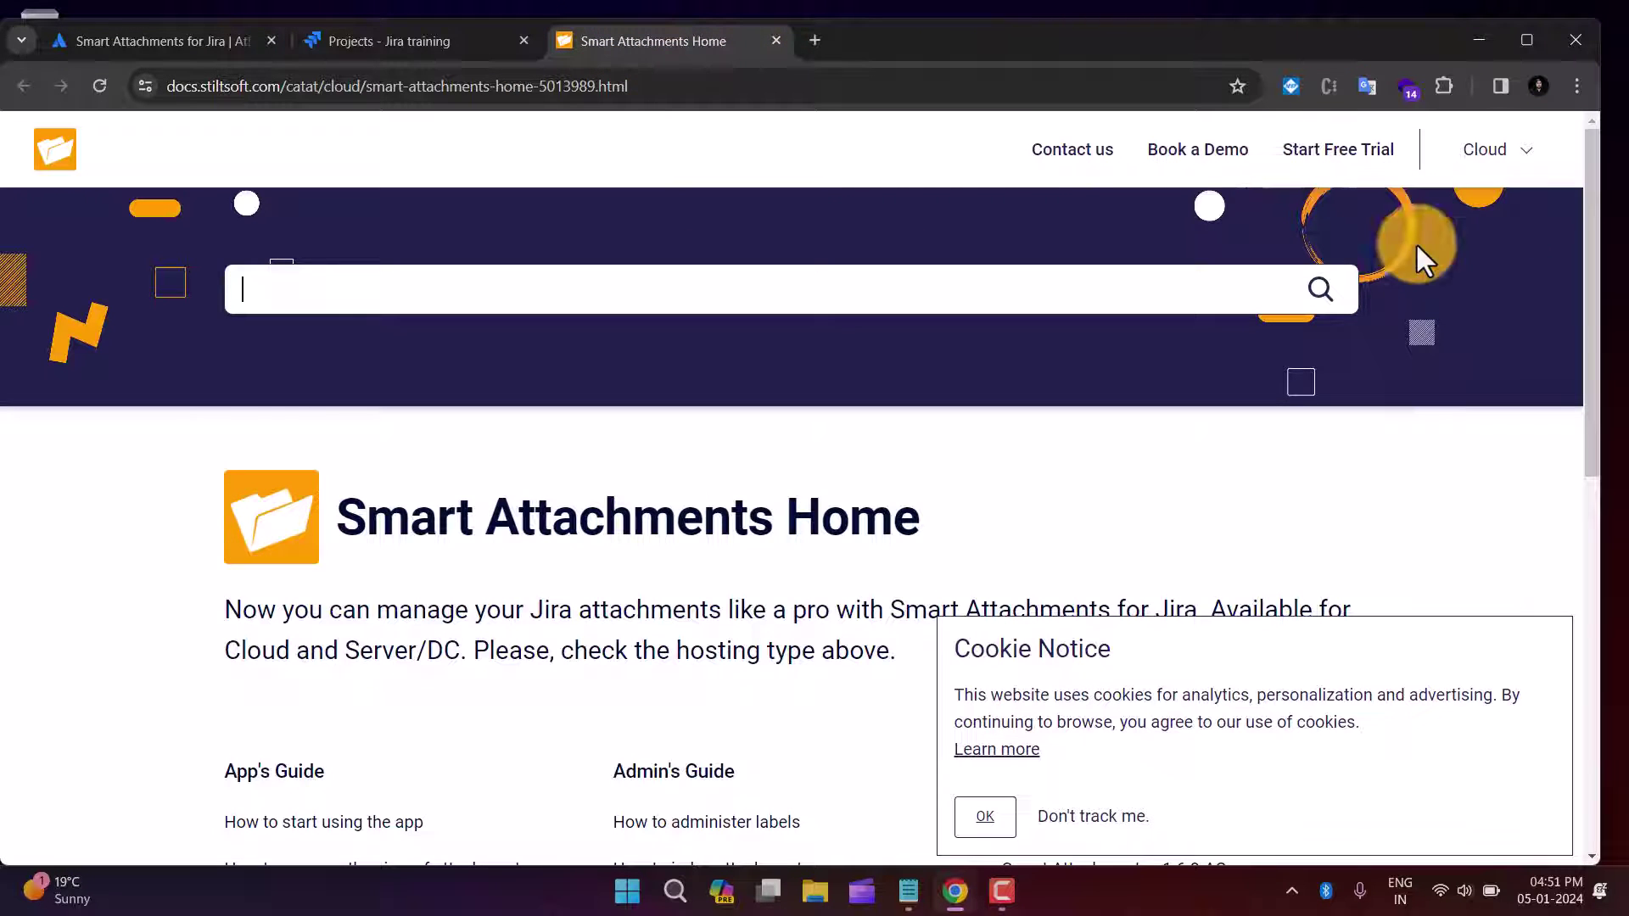
{"action": "scroll", "coordinate": [430, 562], "scroll_direction": "down", "scroll_amount": 2}
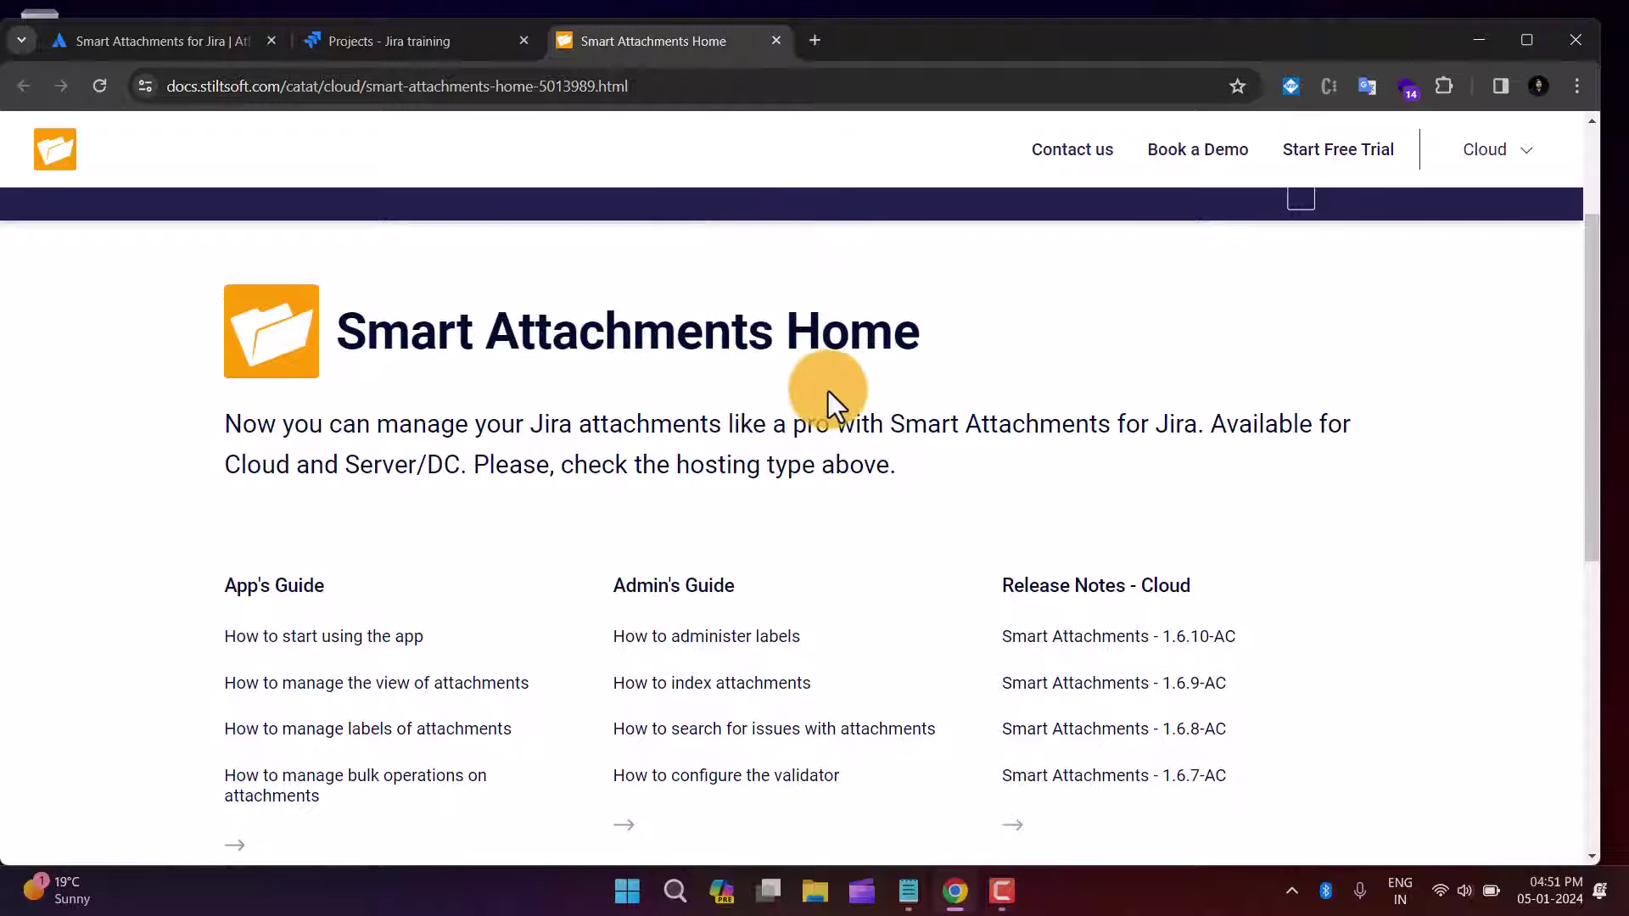
Step: Switch to the Jira Projects page and open the marketplace page for exploring more apps
{"action": "left_click", "coordinate": [405, 44]}
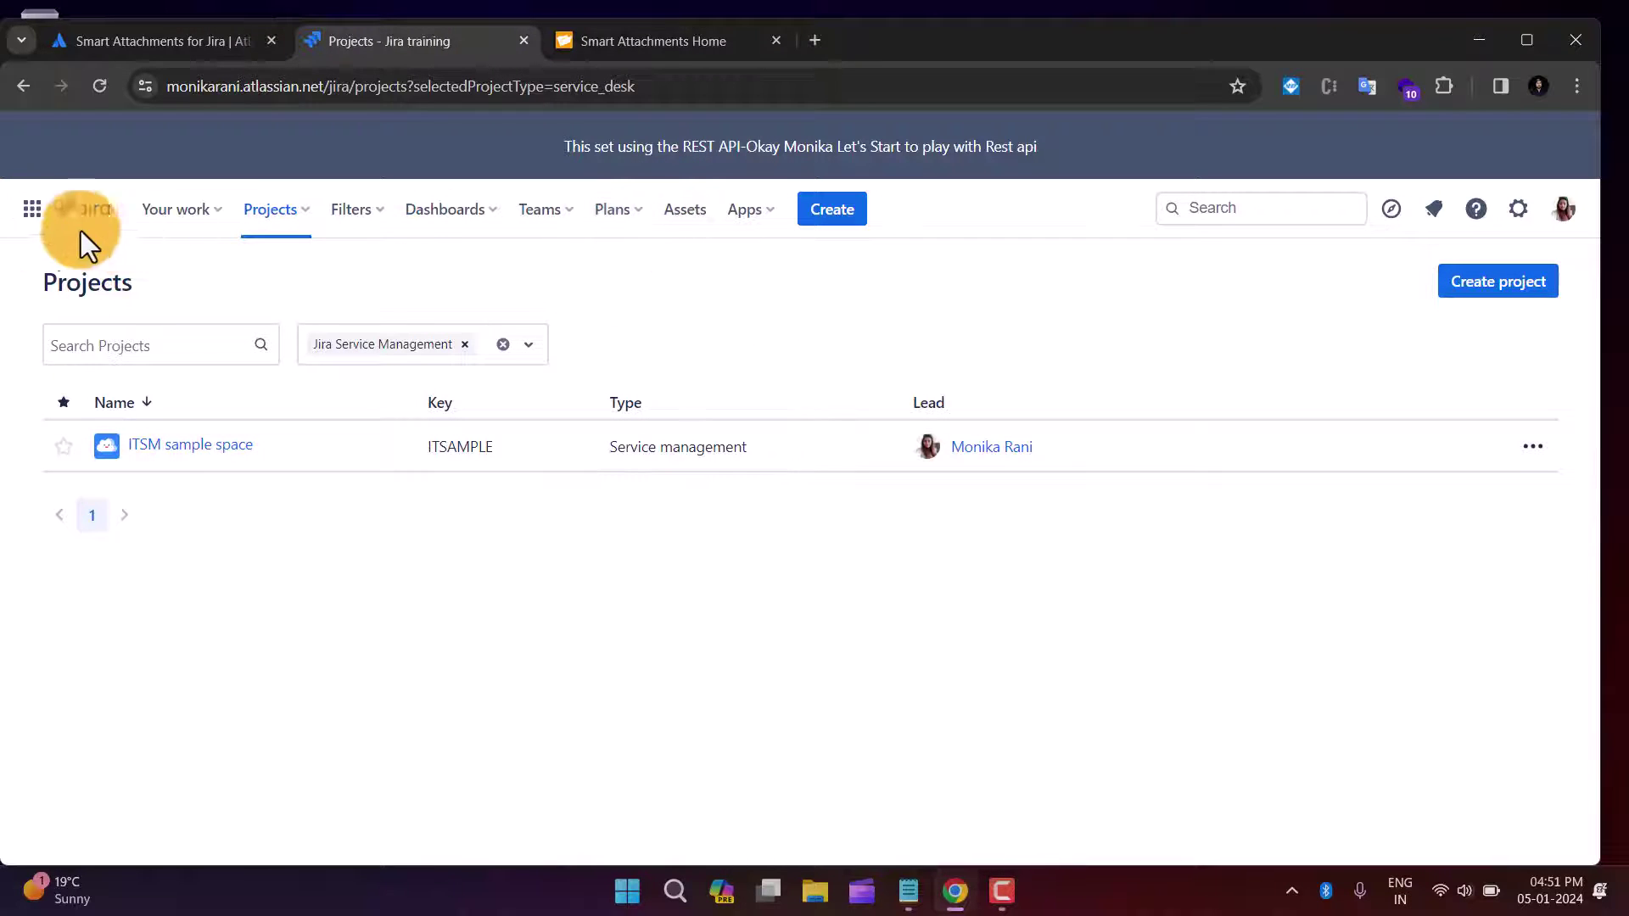
{"action": "left_click", "coordinate": [32, 210]}
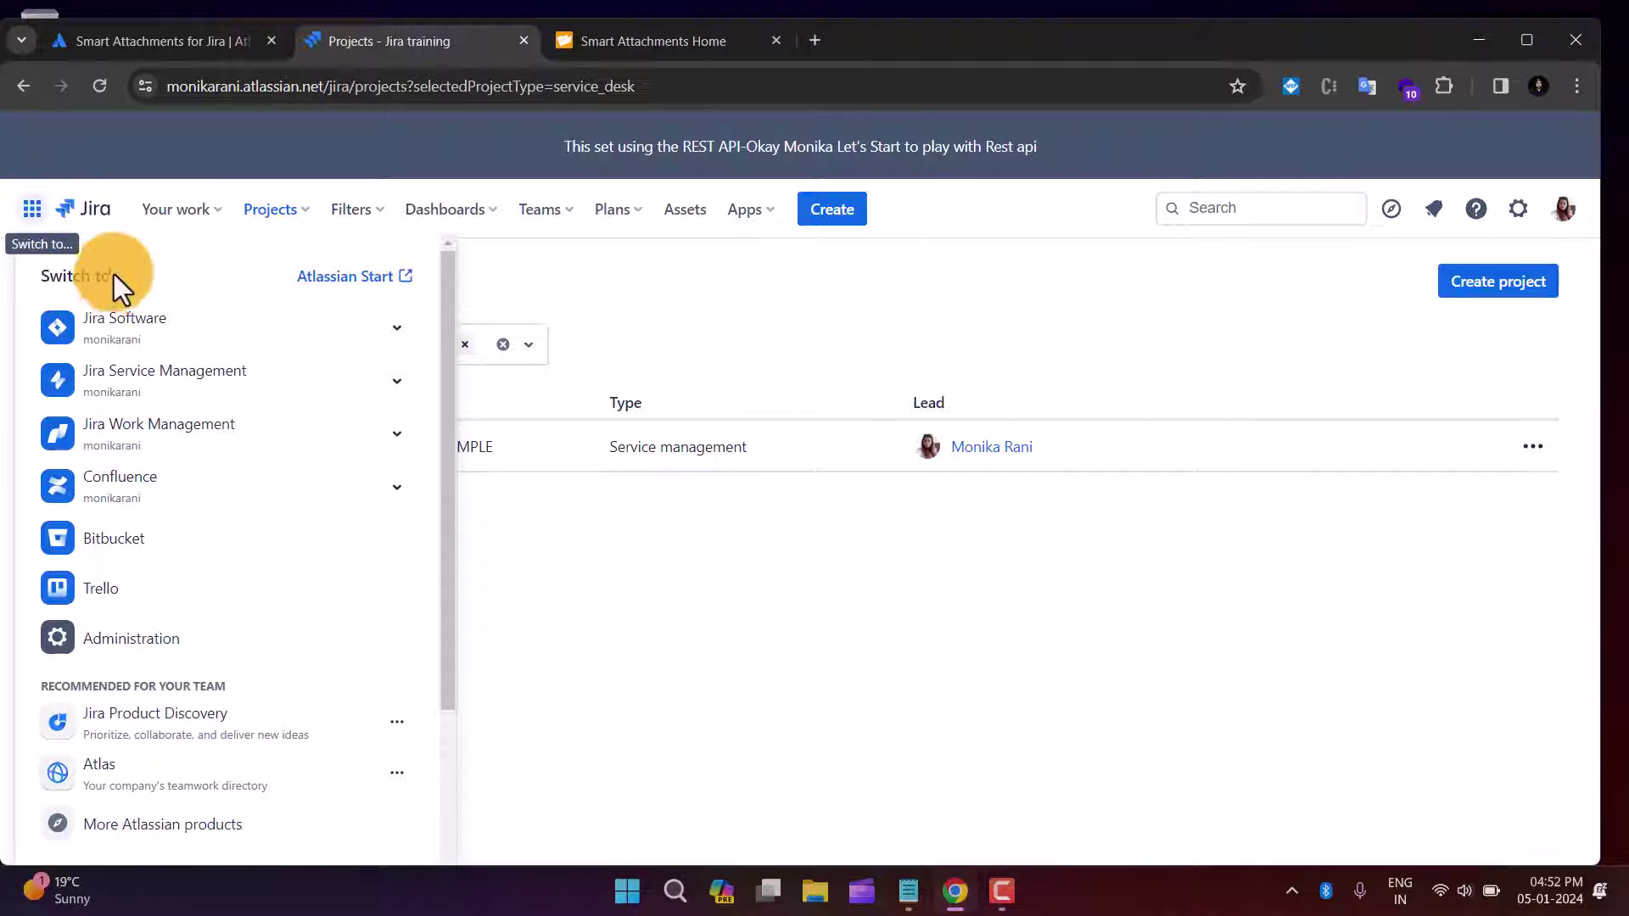
{"action": "left_click", "coordinate": [723, 275]}
{"action": "left_click", "coordinate": [761, 217]}
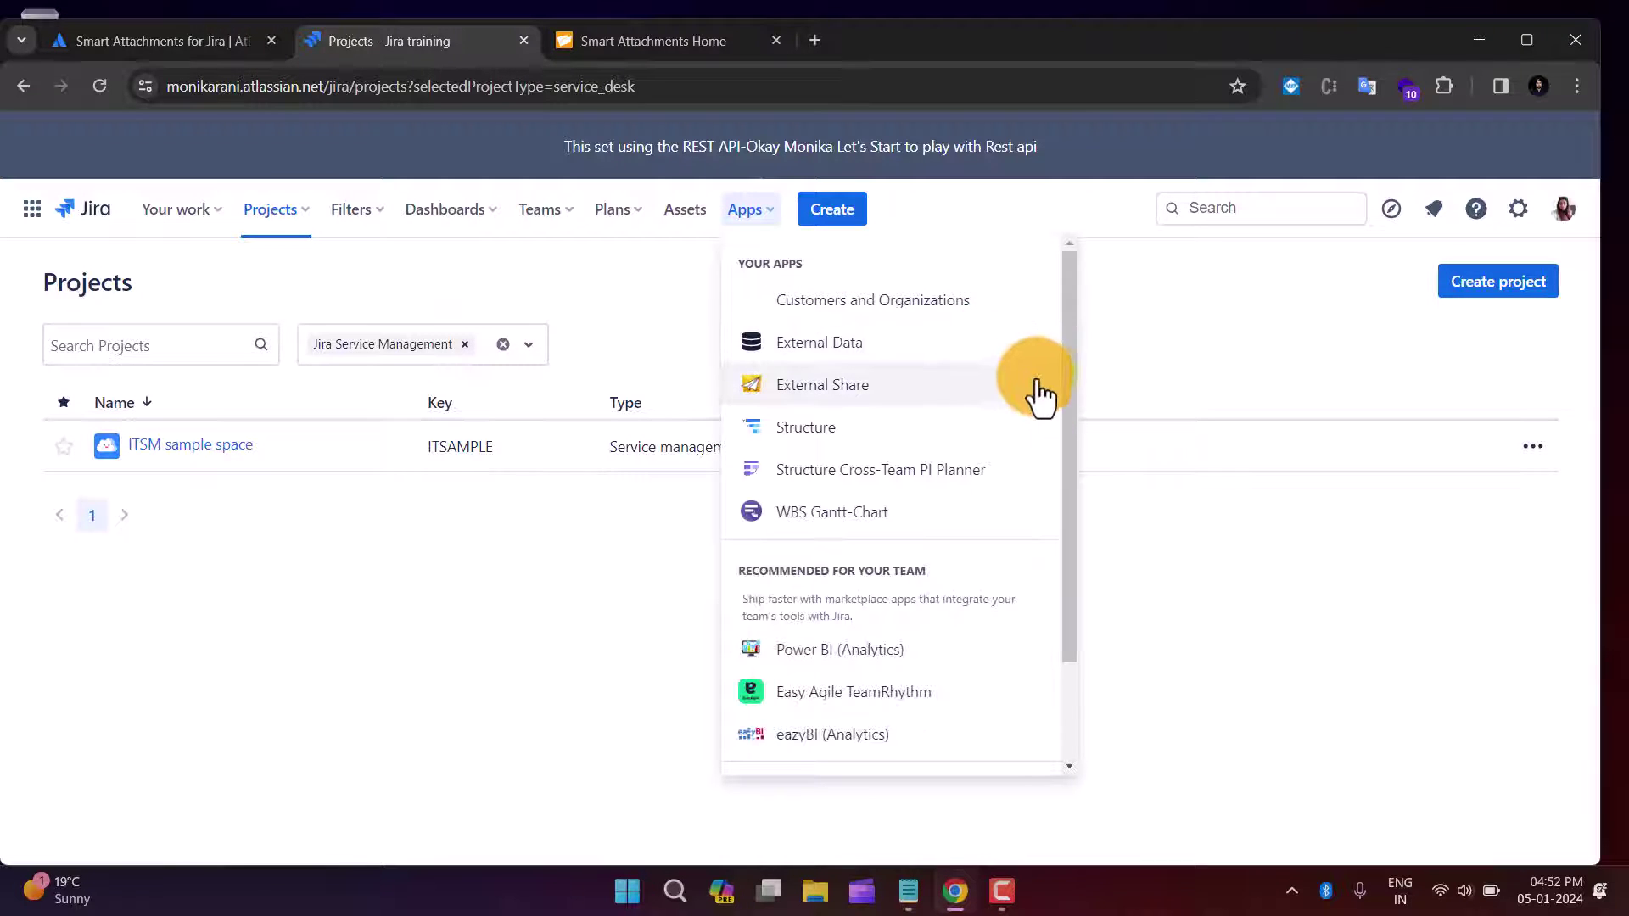
{"action": "left_click_drag", "start_coordinate": [1065, 407], "coordinate": [1072, 666]}
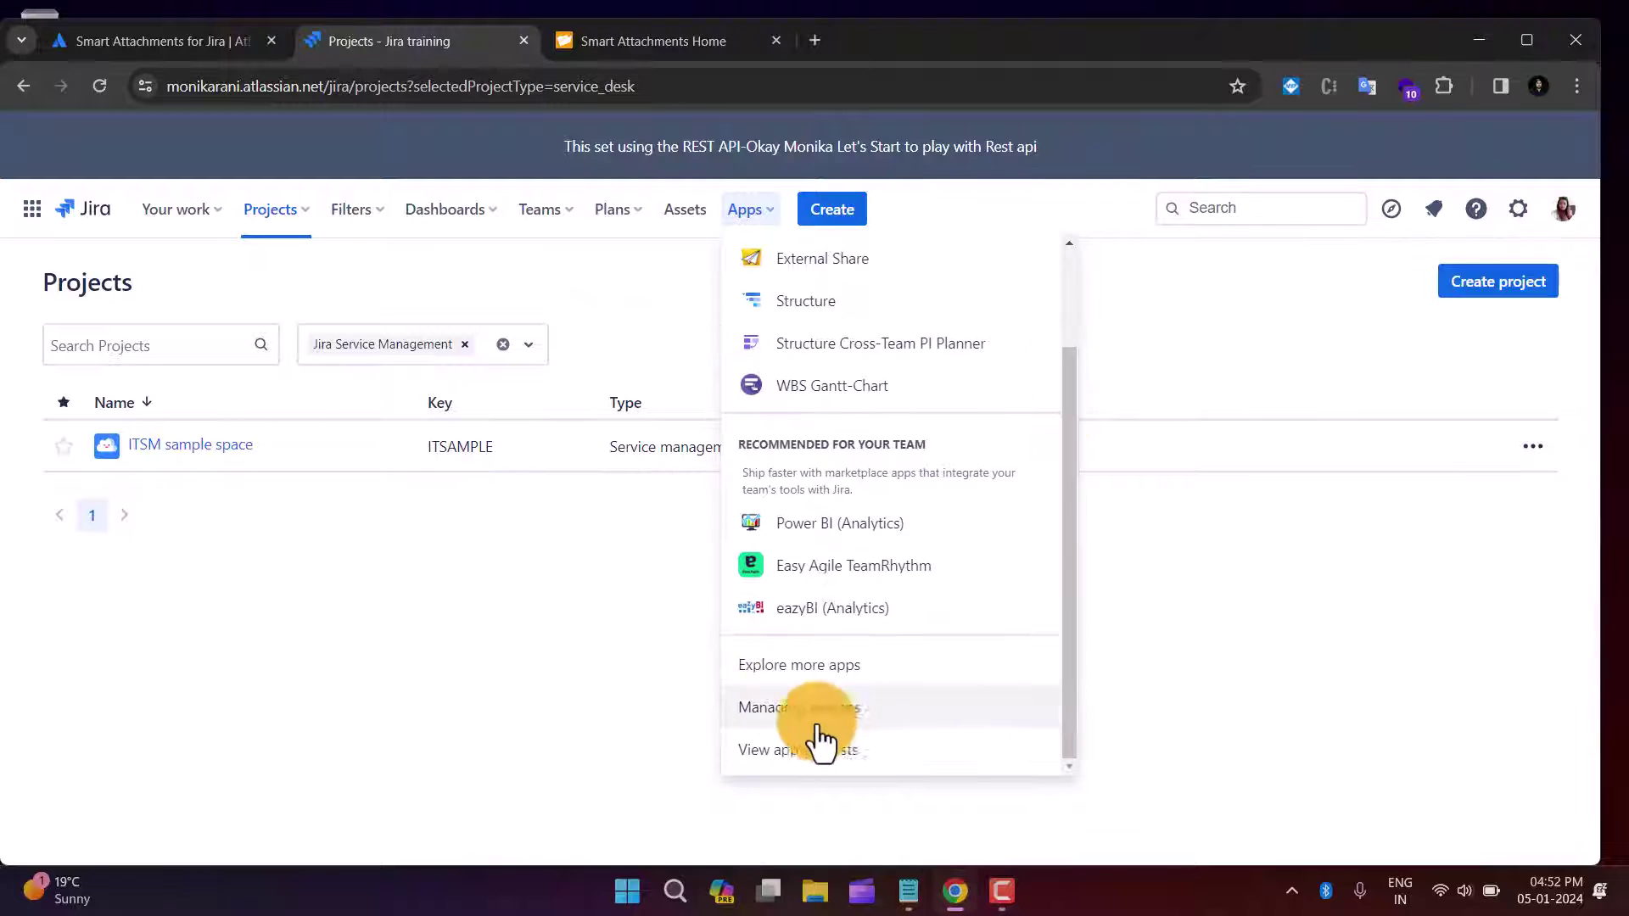
{"action": "left_click", "coordinate": [795, 670]}
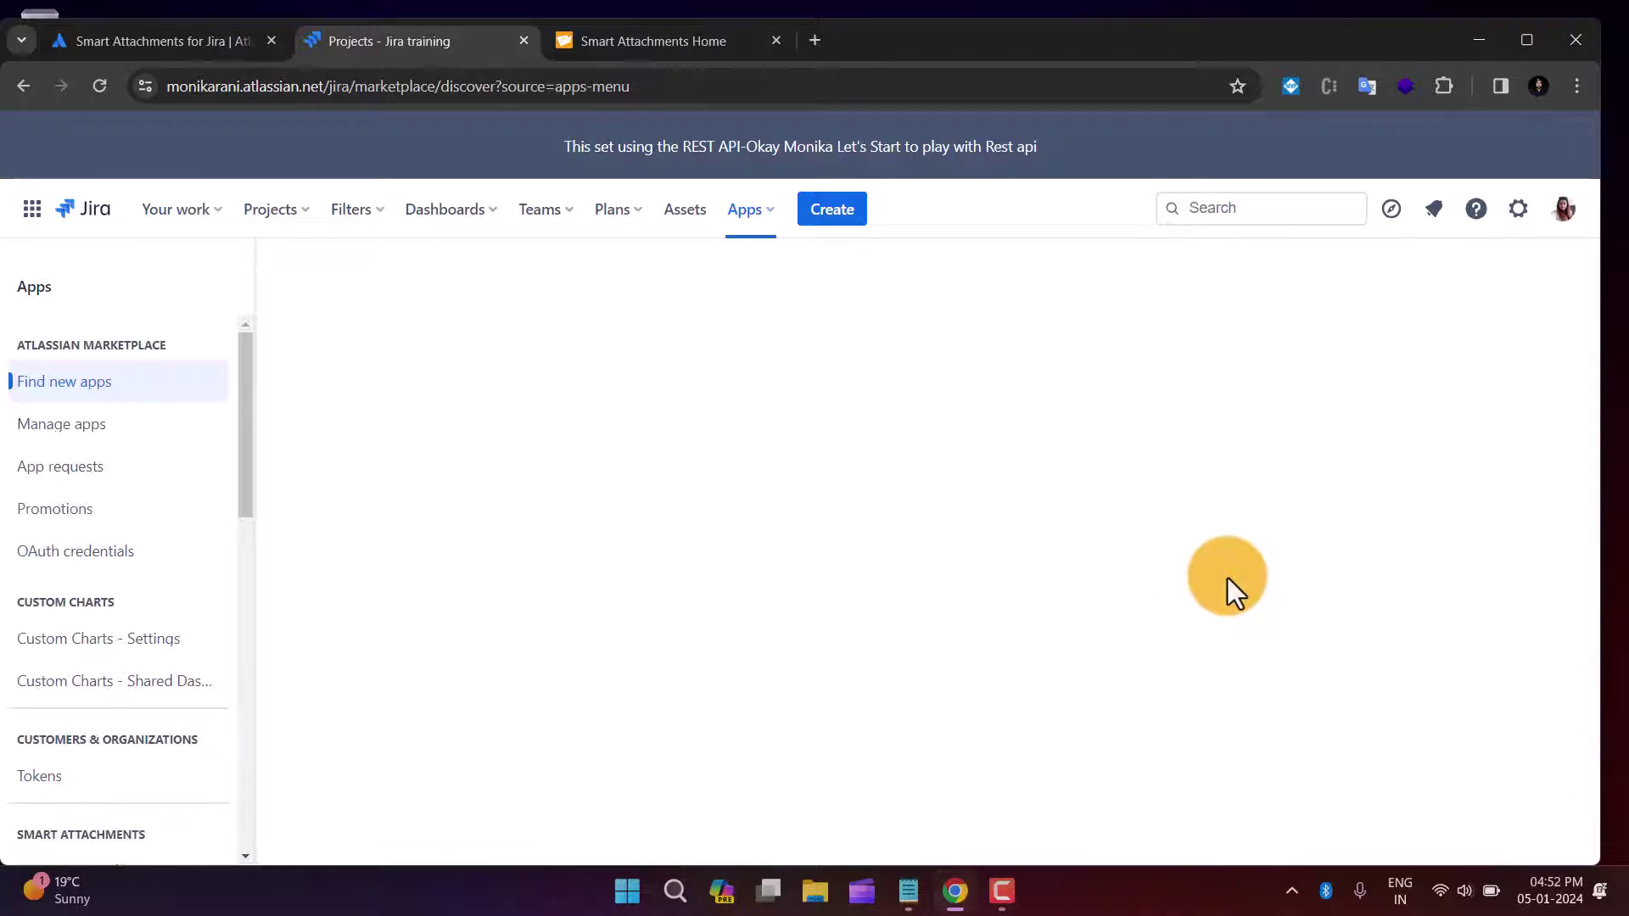
Step: Search the marketplace for "smart attatchment for jira" and open the Smart Attachments for Jira listing to review its overview
{"action": "left_click", "coordinate": [506, 439]}
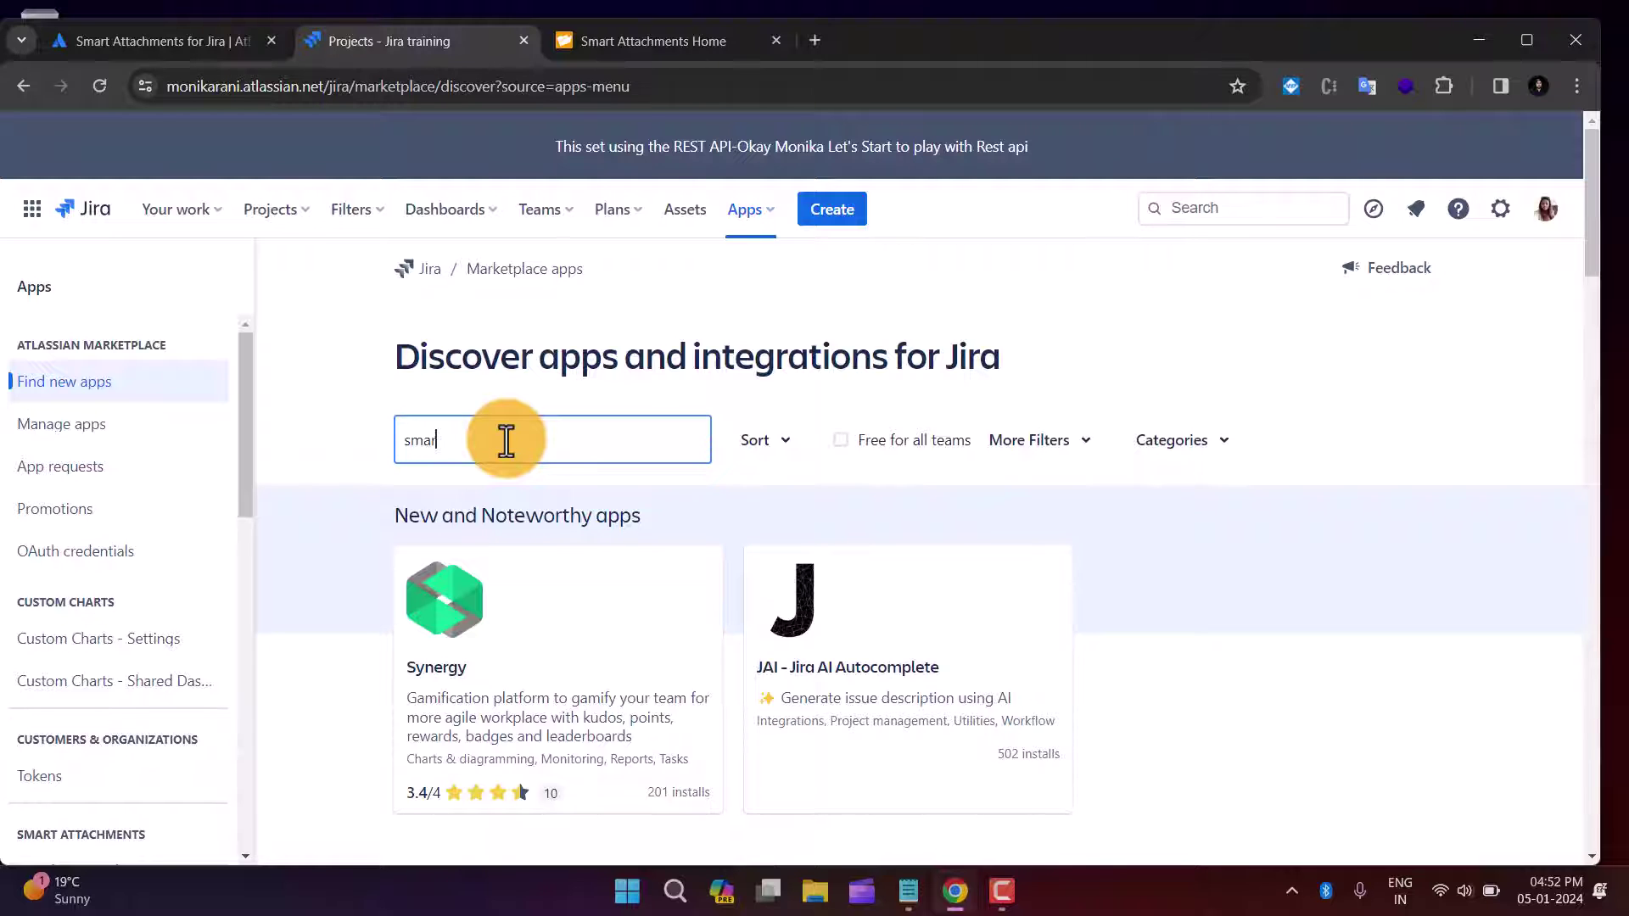
{"action": "key", "text": "Return"}
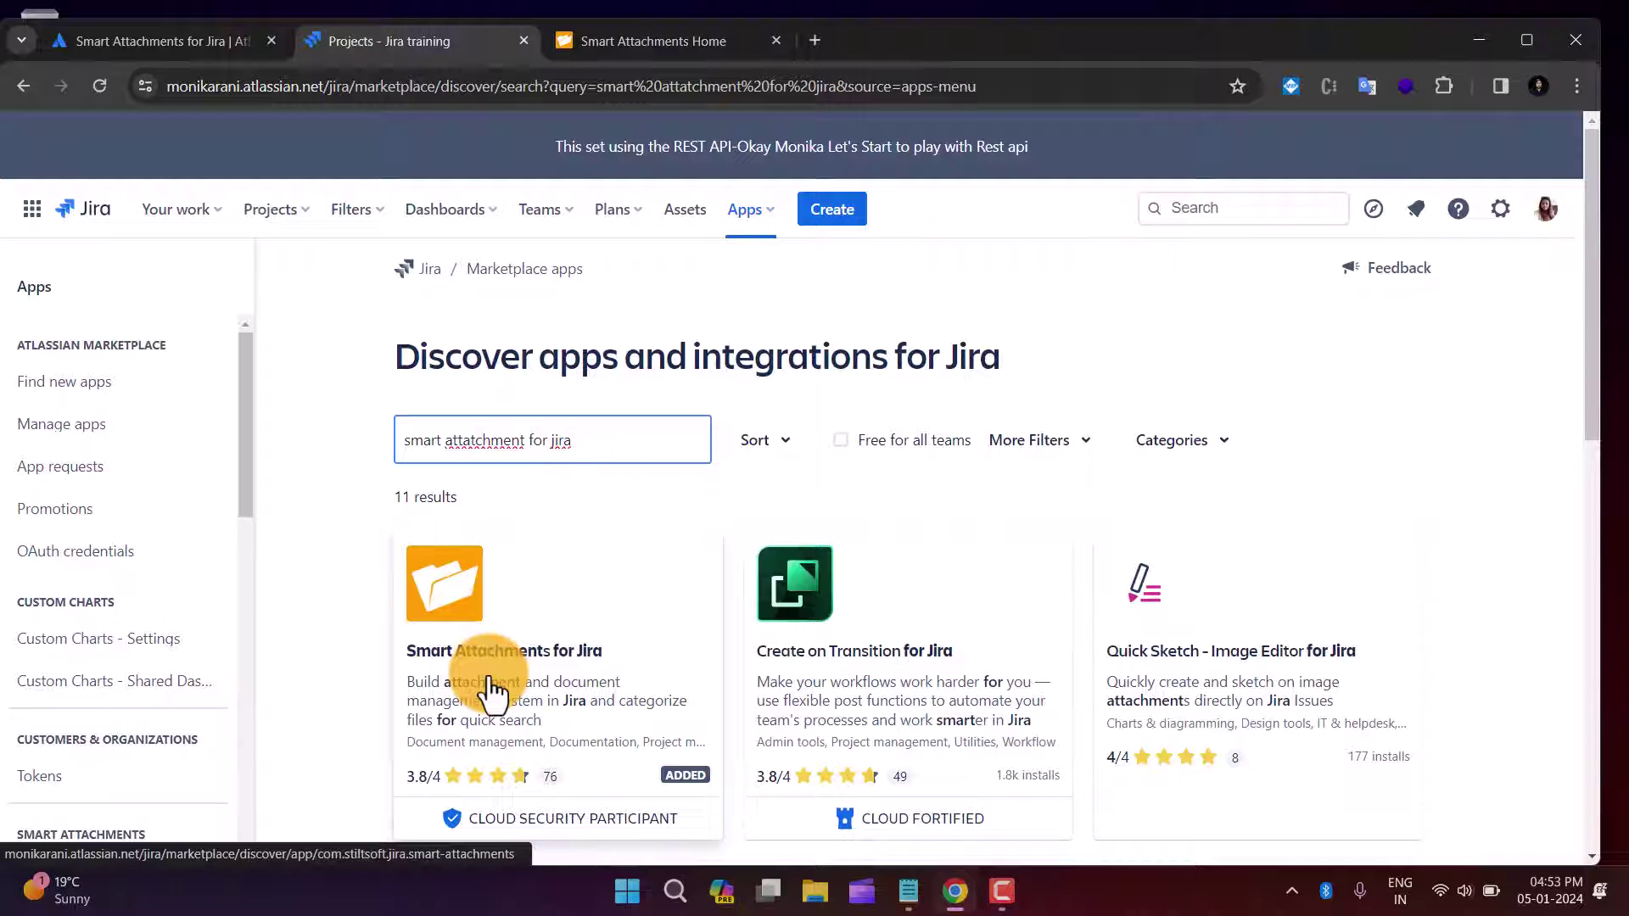
{"action": "scroll", "coordinate": [594, 613], "scroll_direction": "down", "scroll_amount": 3}
{"action": "scroll", "coordinate": [597, 617], "scroll_direction": "up", "scroll_amount": 2}
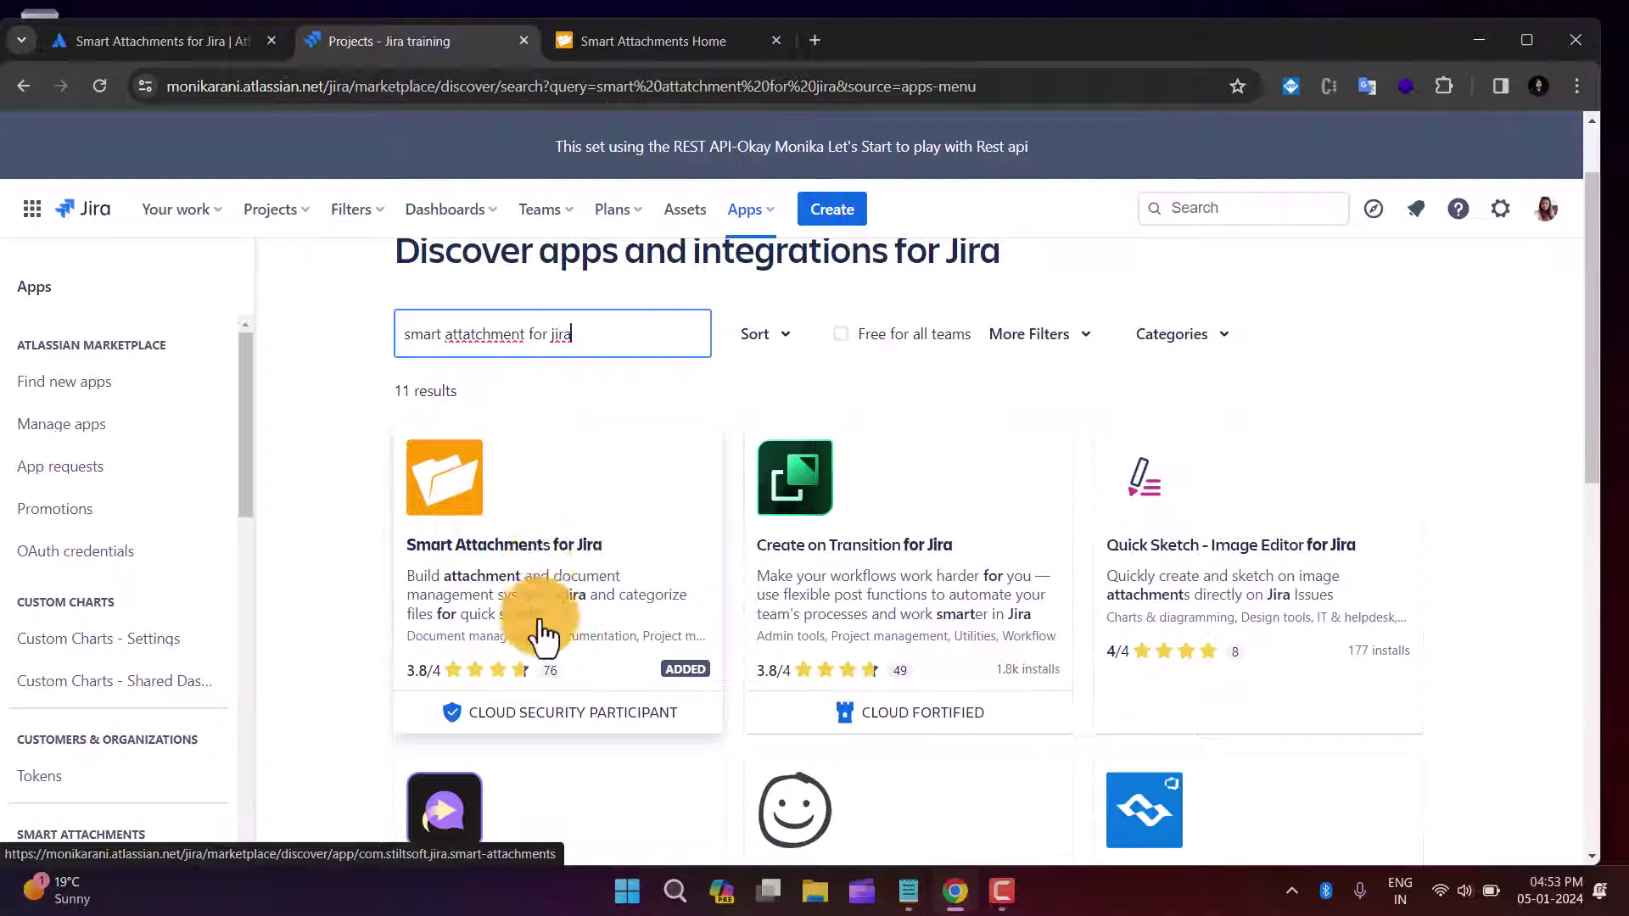
{"action": "left_click", "coordinate": [475, 575]}
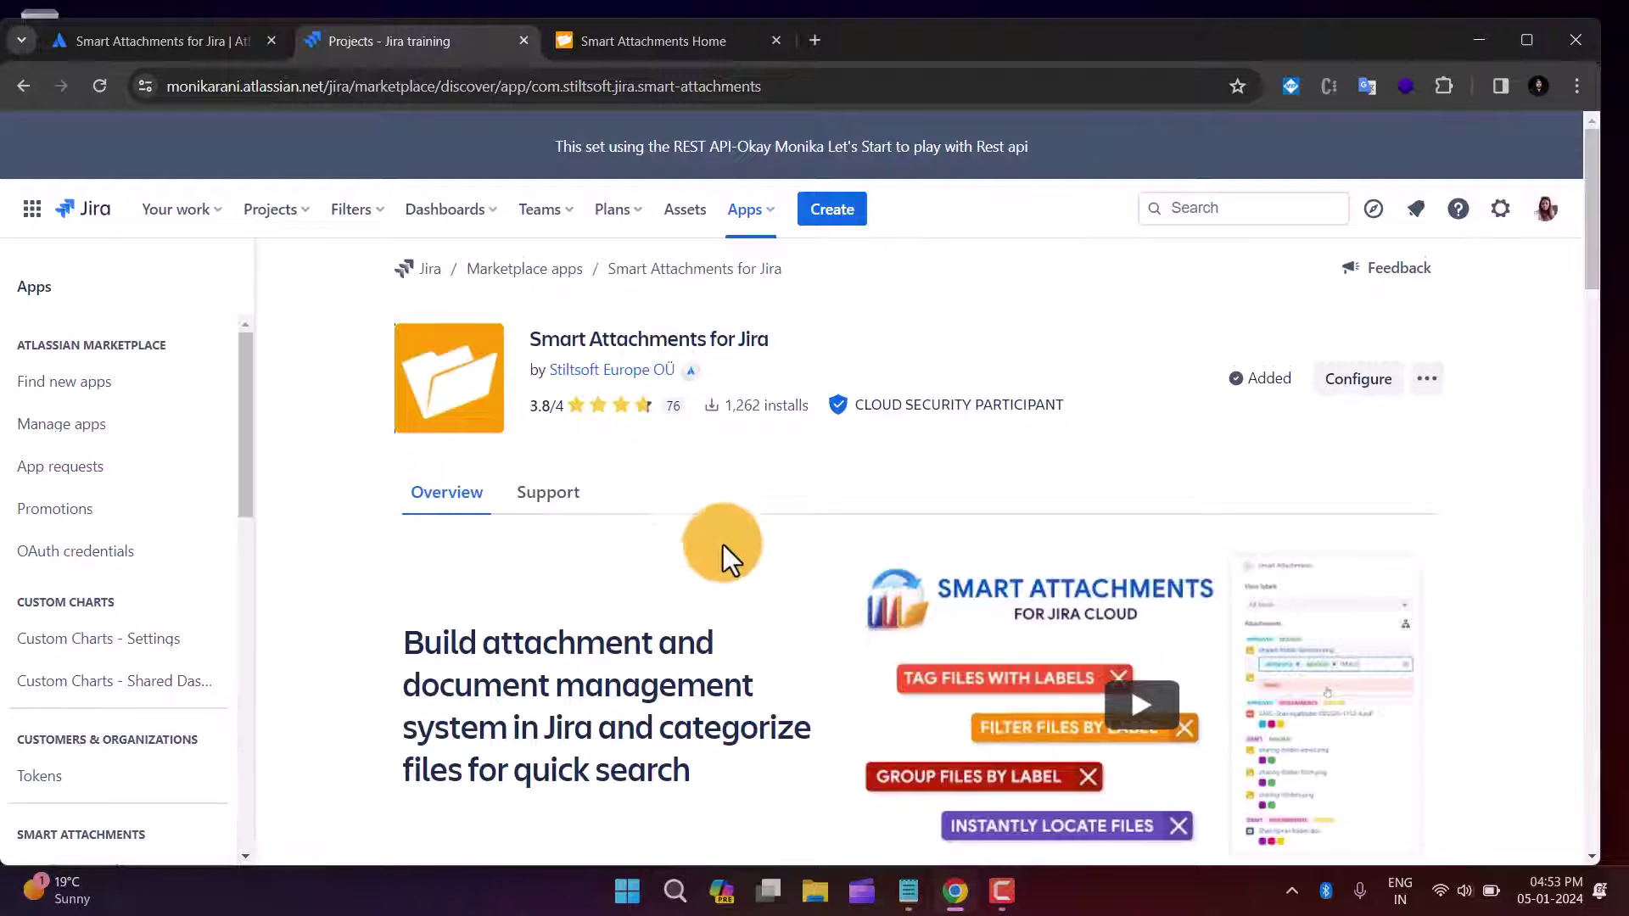
{"action": "scroll", "coordinate": [723, 550], "scroll_direction": "down", "scroll_amount": 8}
{"action": "scroll", "coordinate": [726, 550], "scroll_direction": "up", "scroll_amount": 10}
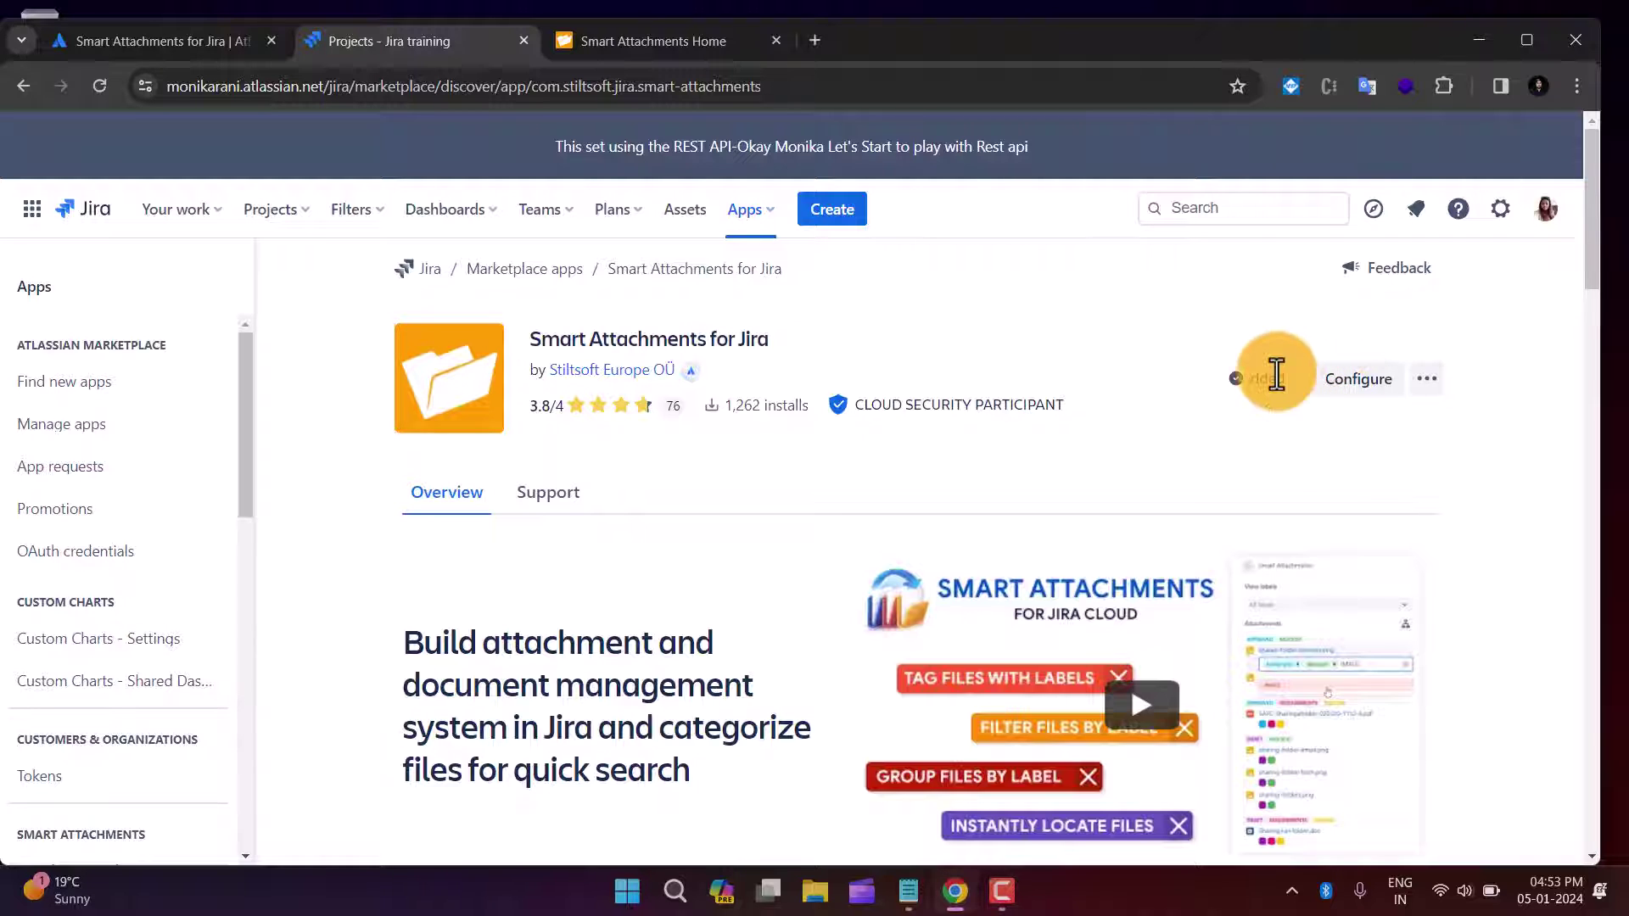
{"action": "mouse_move", "coordinate": [1271, 380]}
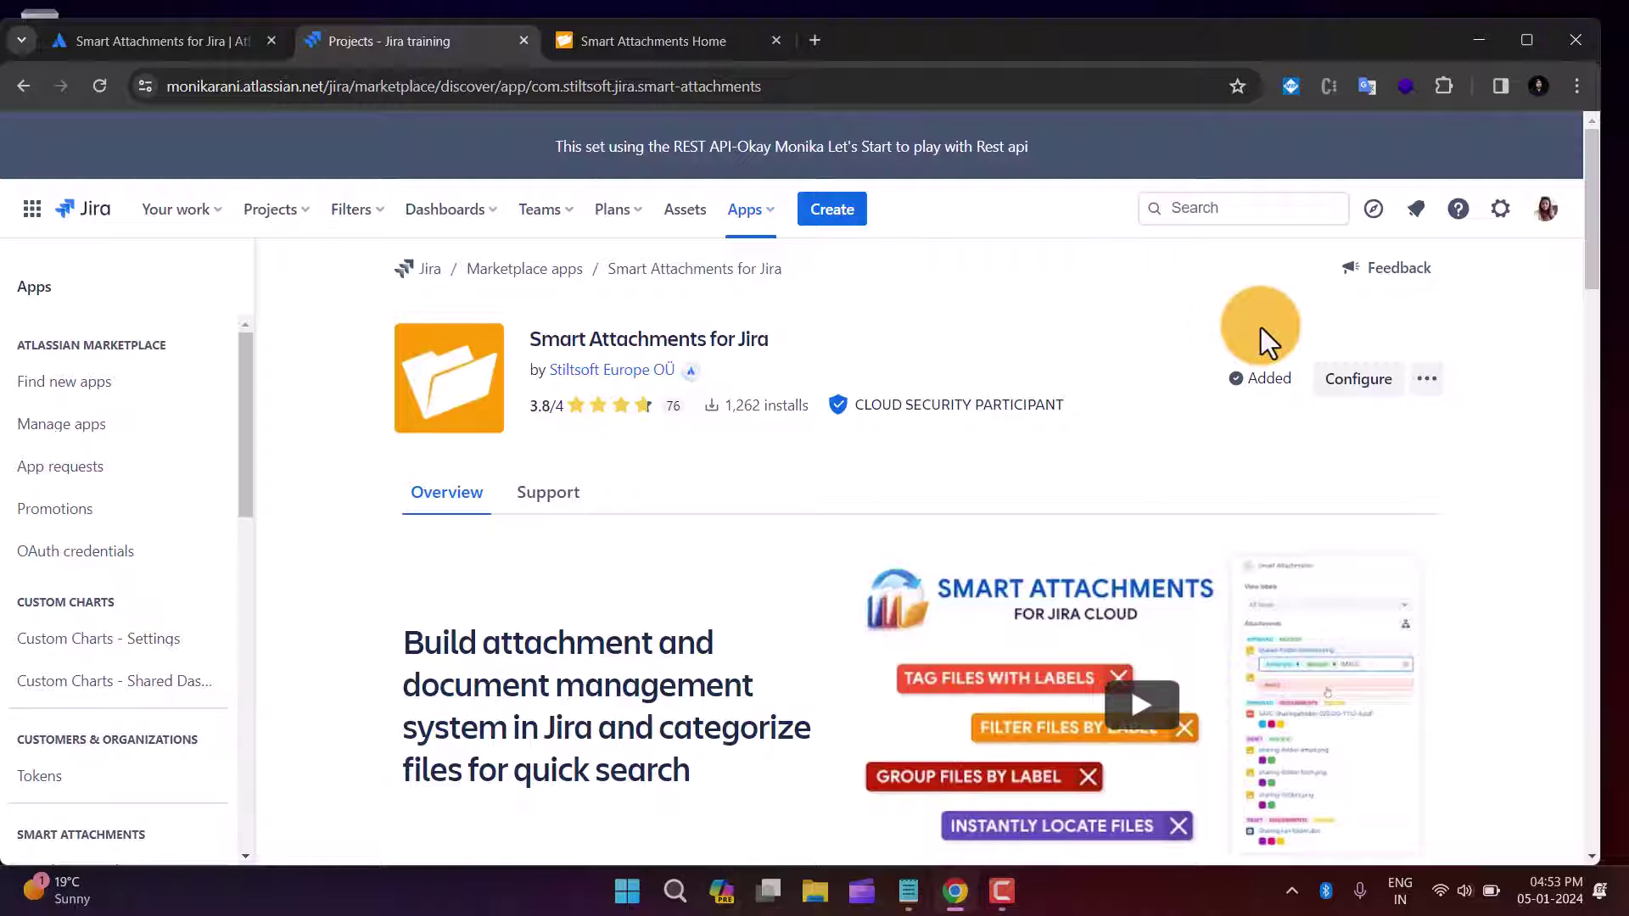
Step: Open the recent project ITSM sample space (ITSAMPLE) in a new browser tab and switch to it
{"action": "left_click", "coordinate": [296, 218]}
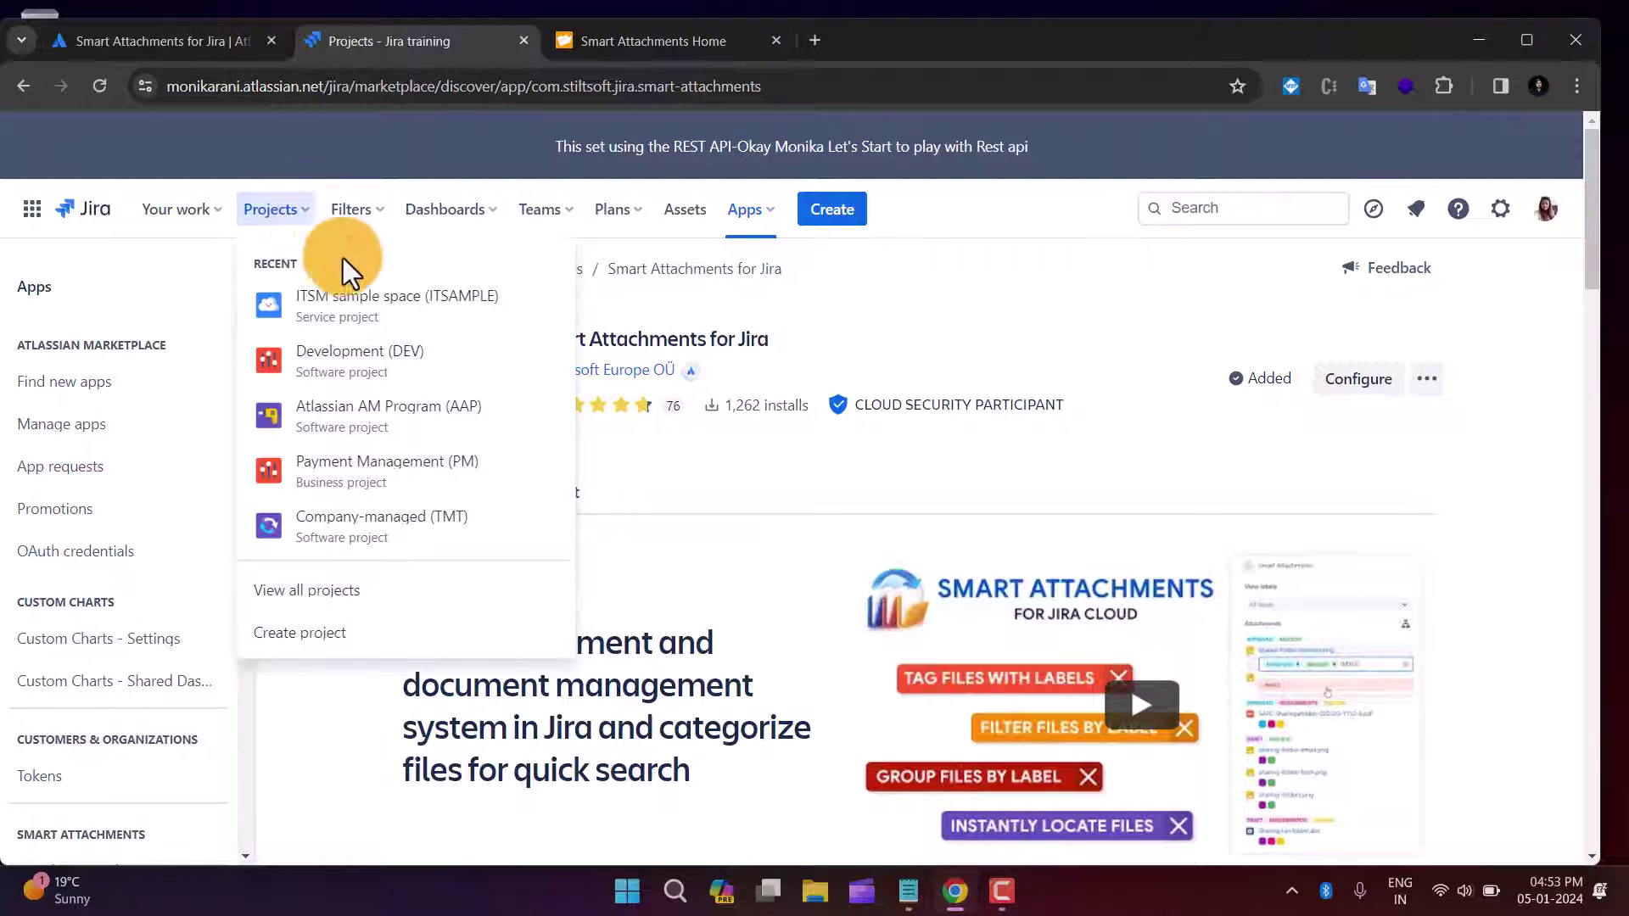
{"action": "right_click", "coordinate": [356, 312]}
{"action": "left_click", "coordinate": [407, 324]}
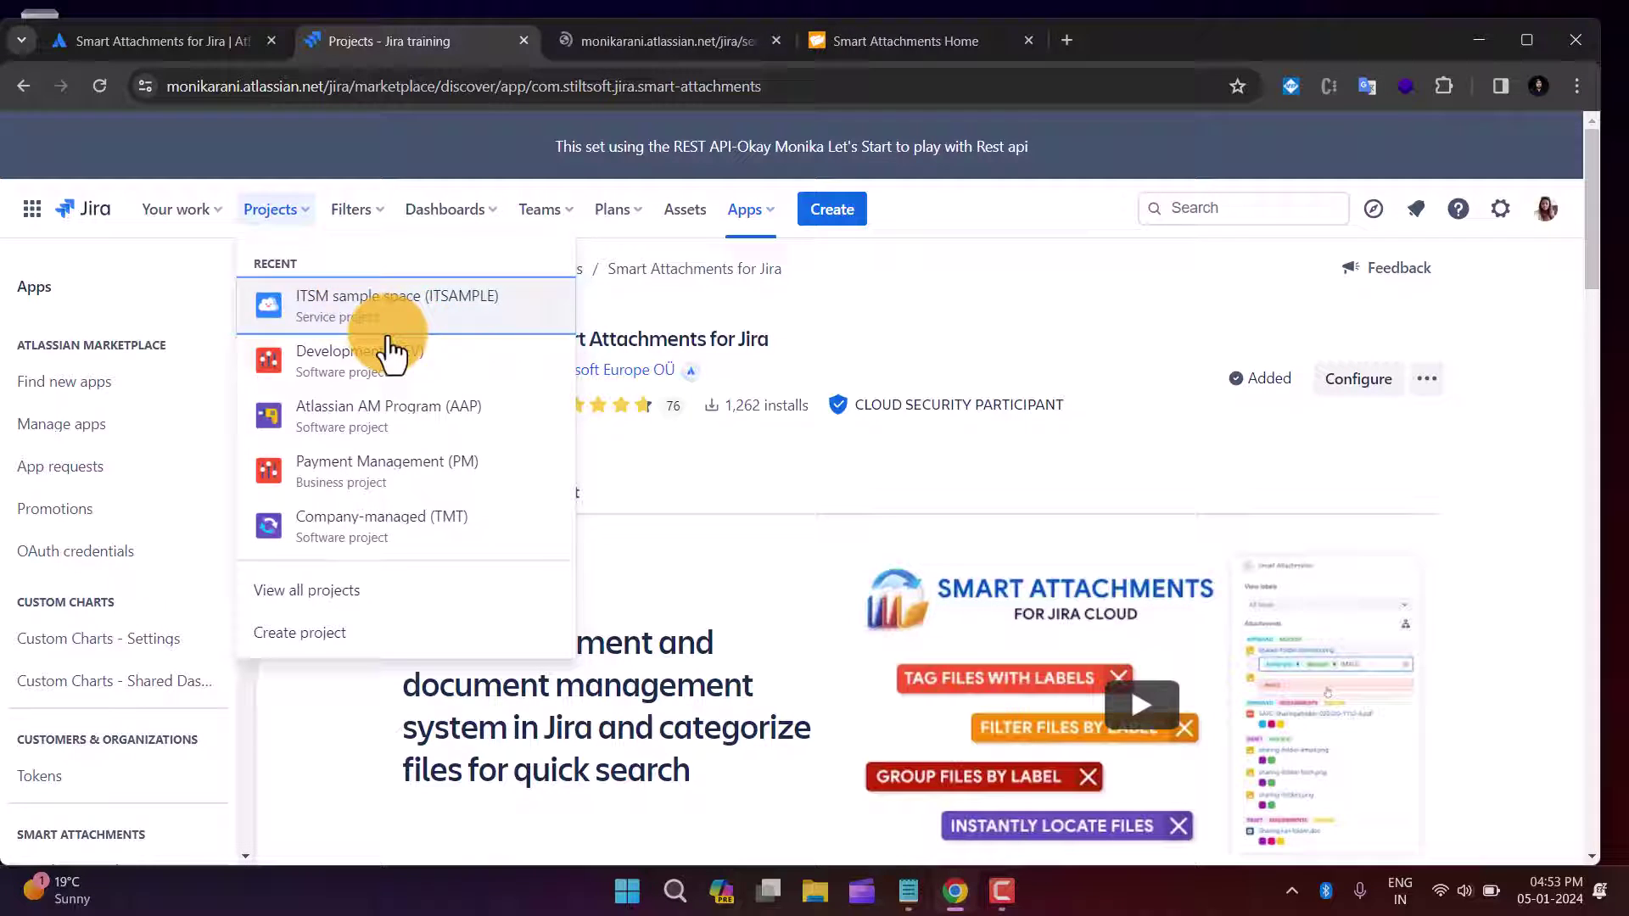
{"action": "left_click", "coordinate": [601, 33]}
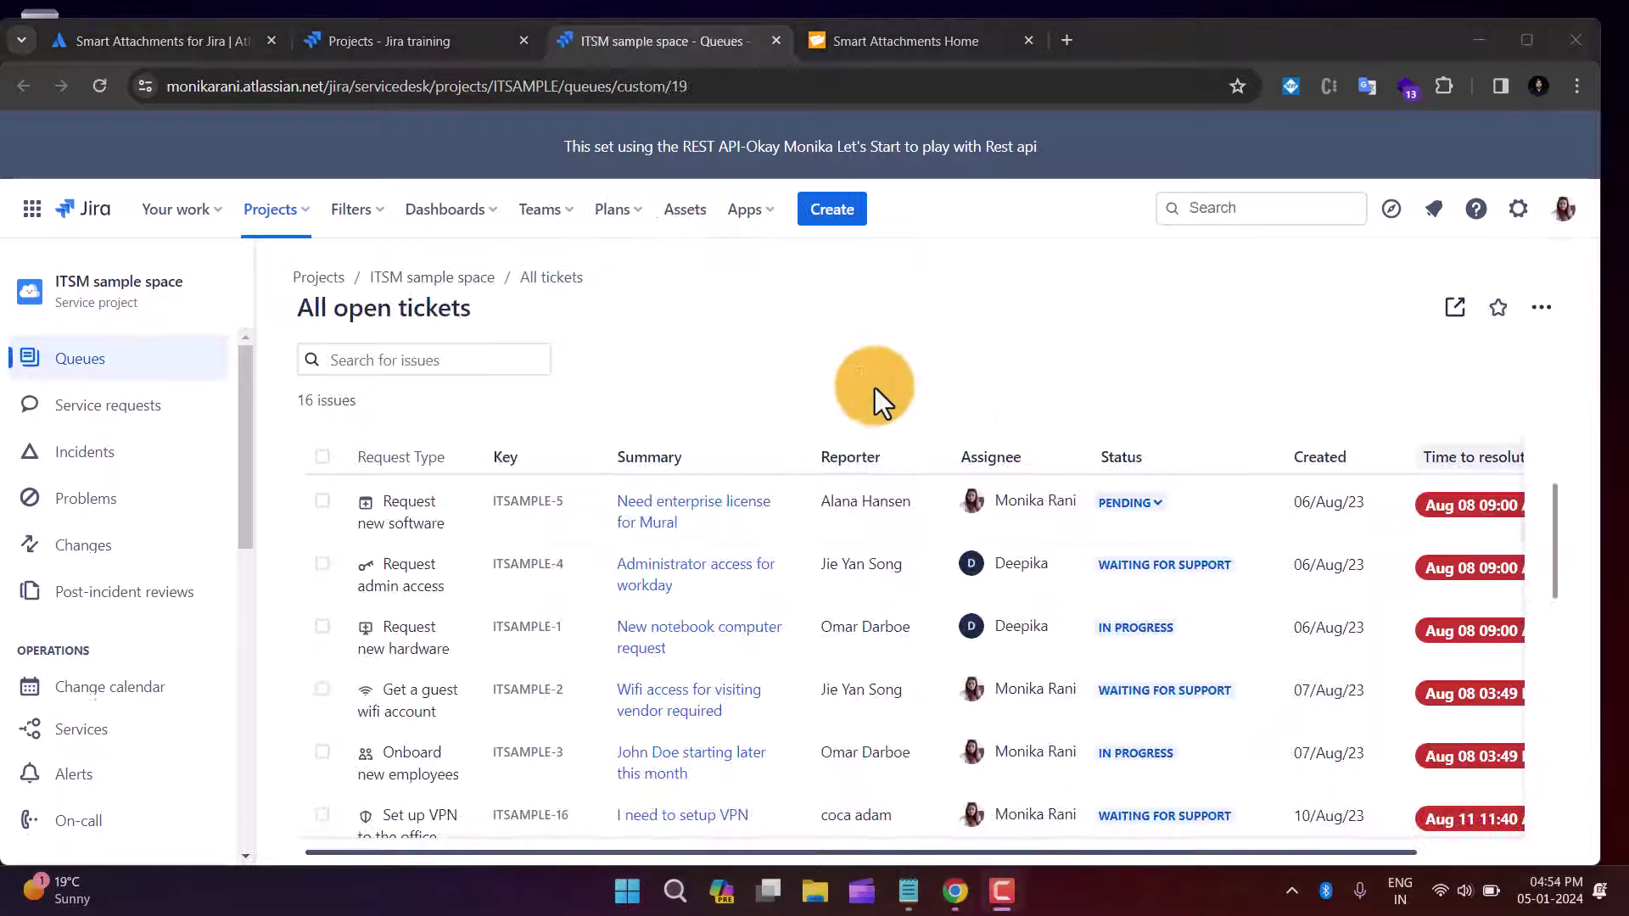
Step: Open the Smart Attachments configuration in the settings of the ITSM sample space project
{"action": "left_click_drag", "start_coordinate": [246, 411], "coordinate": [215, 725]}
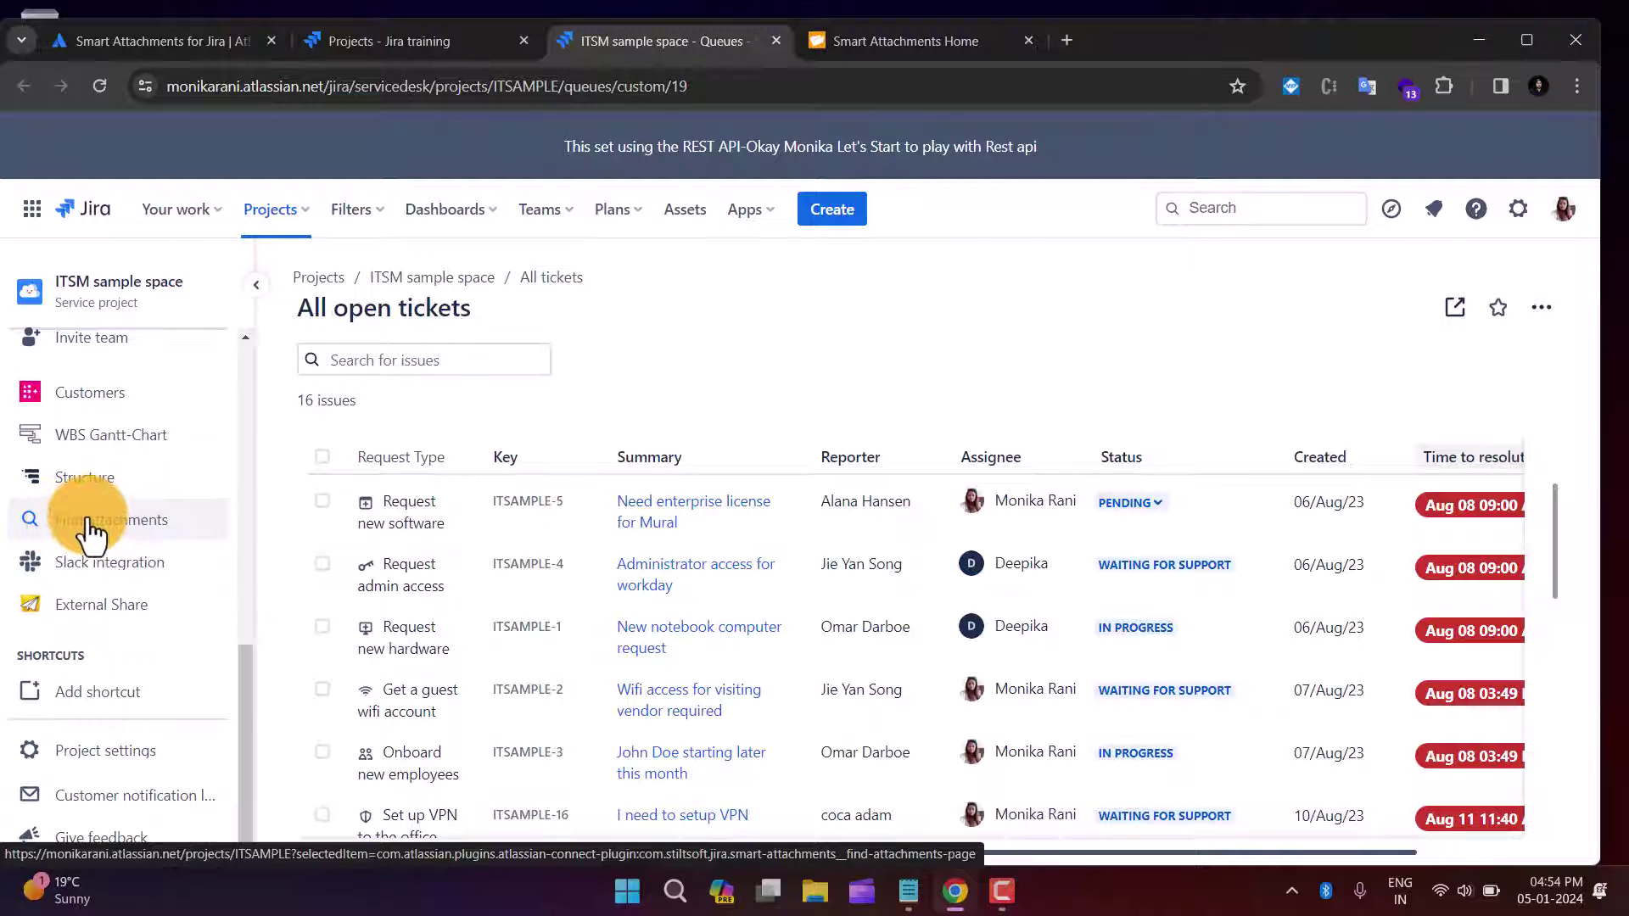
{"action": "left_click", "coordinate": [127, 757]}
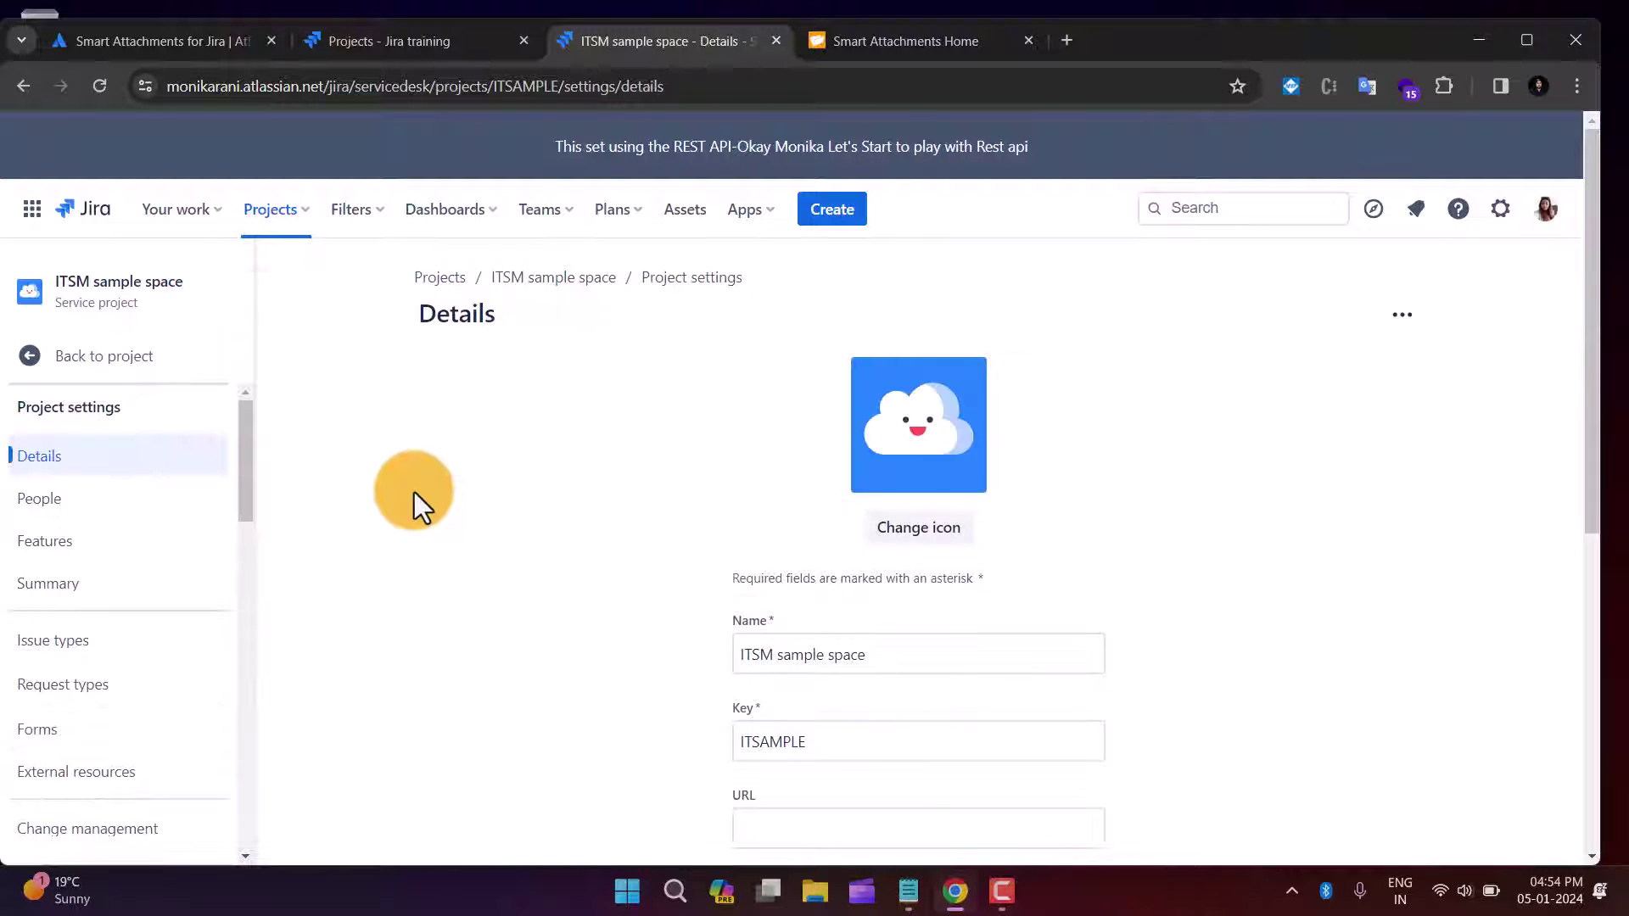
{"action": "left_click_drag", "start_coordinate": [243, 518], "coordinate": [247, 789]}
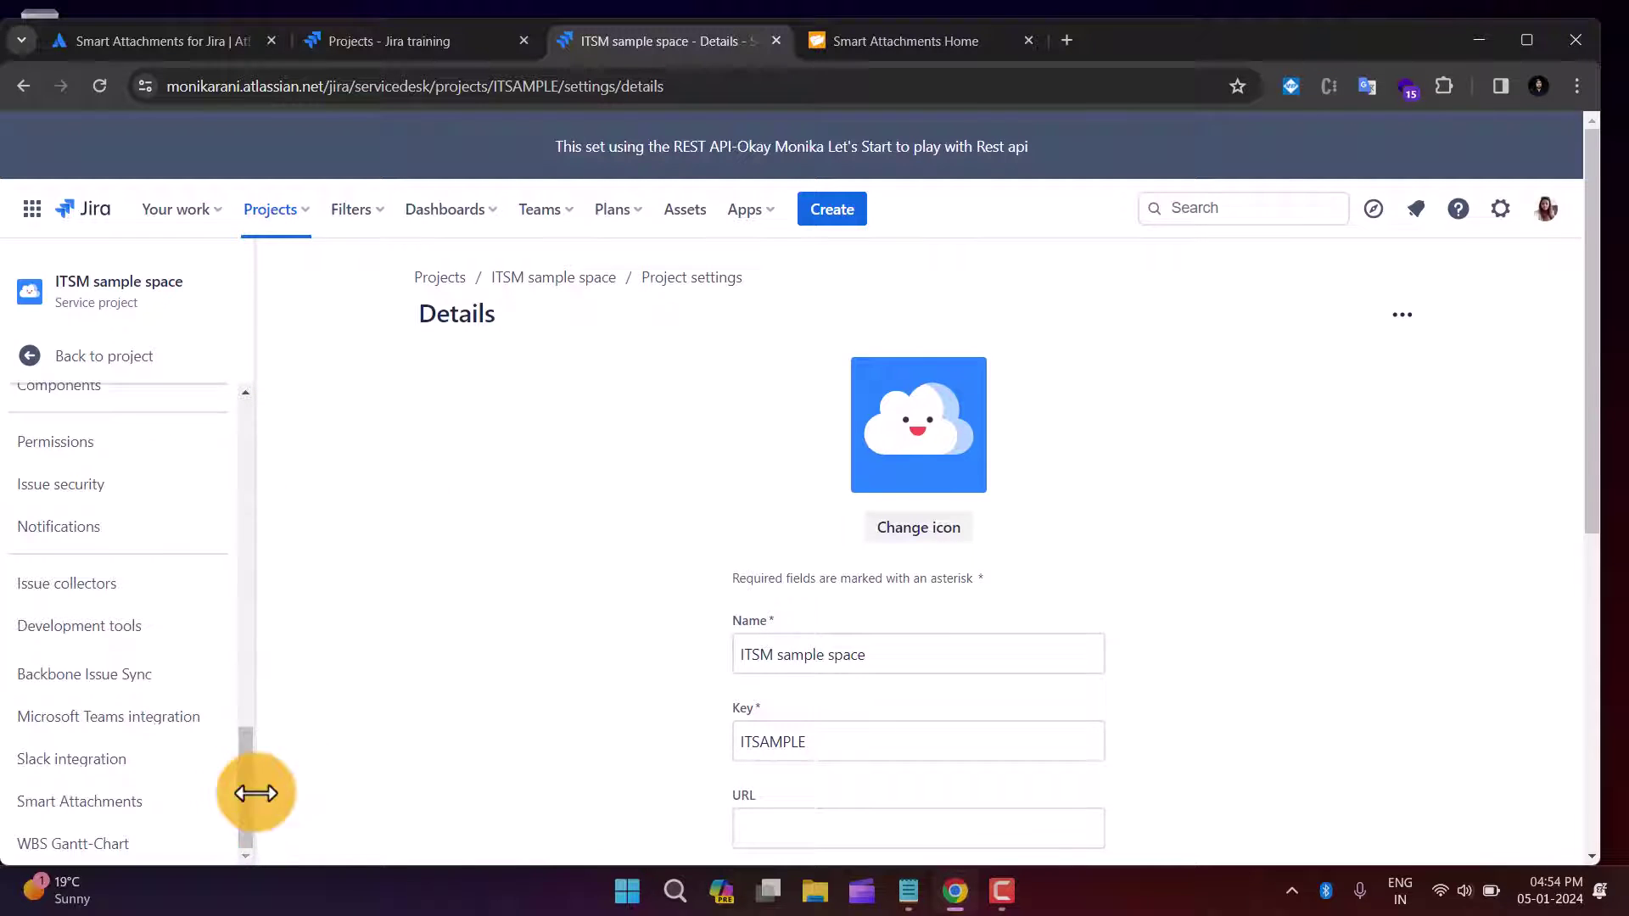
{"action": "left_click", "coordinate": [83, 813]}
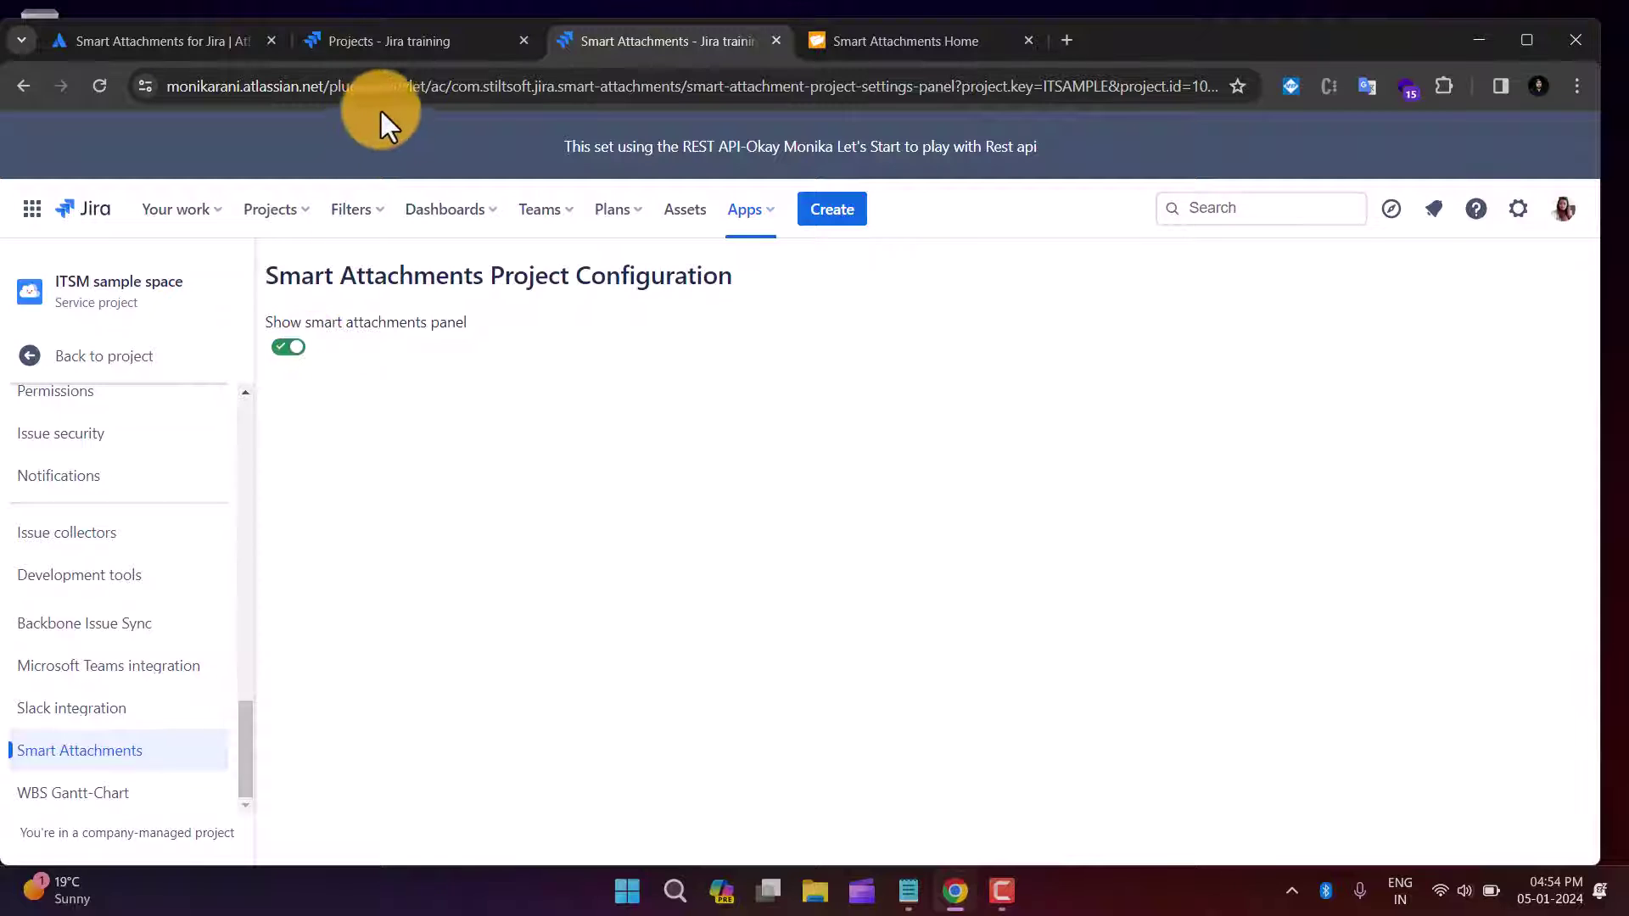
Step: Return to the project's queue, open the "Need enterprise license for Mural" ticket in a new tab and examine its Smart Attachments section
{"action": "left_click", "coordinate": [89, 358]}
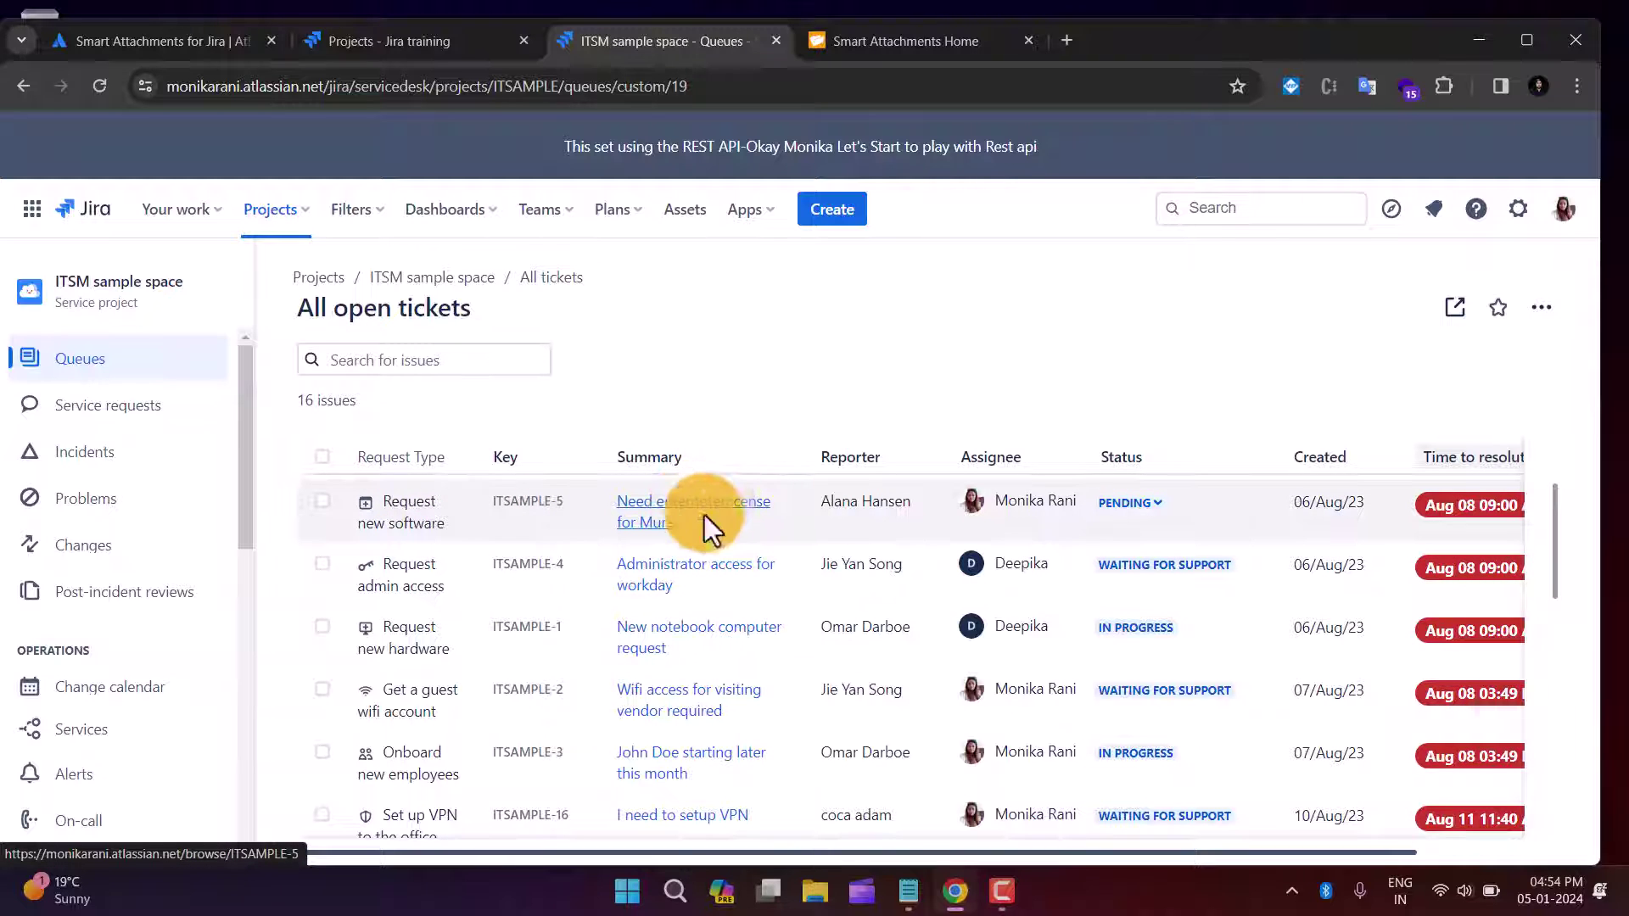
{"action": "right_click", "coordinate": [666, 512]}
{"action": "left_click", "coordinate": [713, 530]}
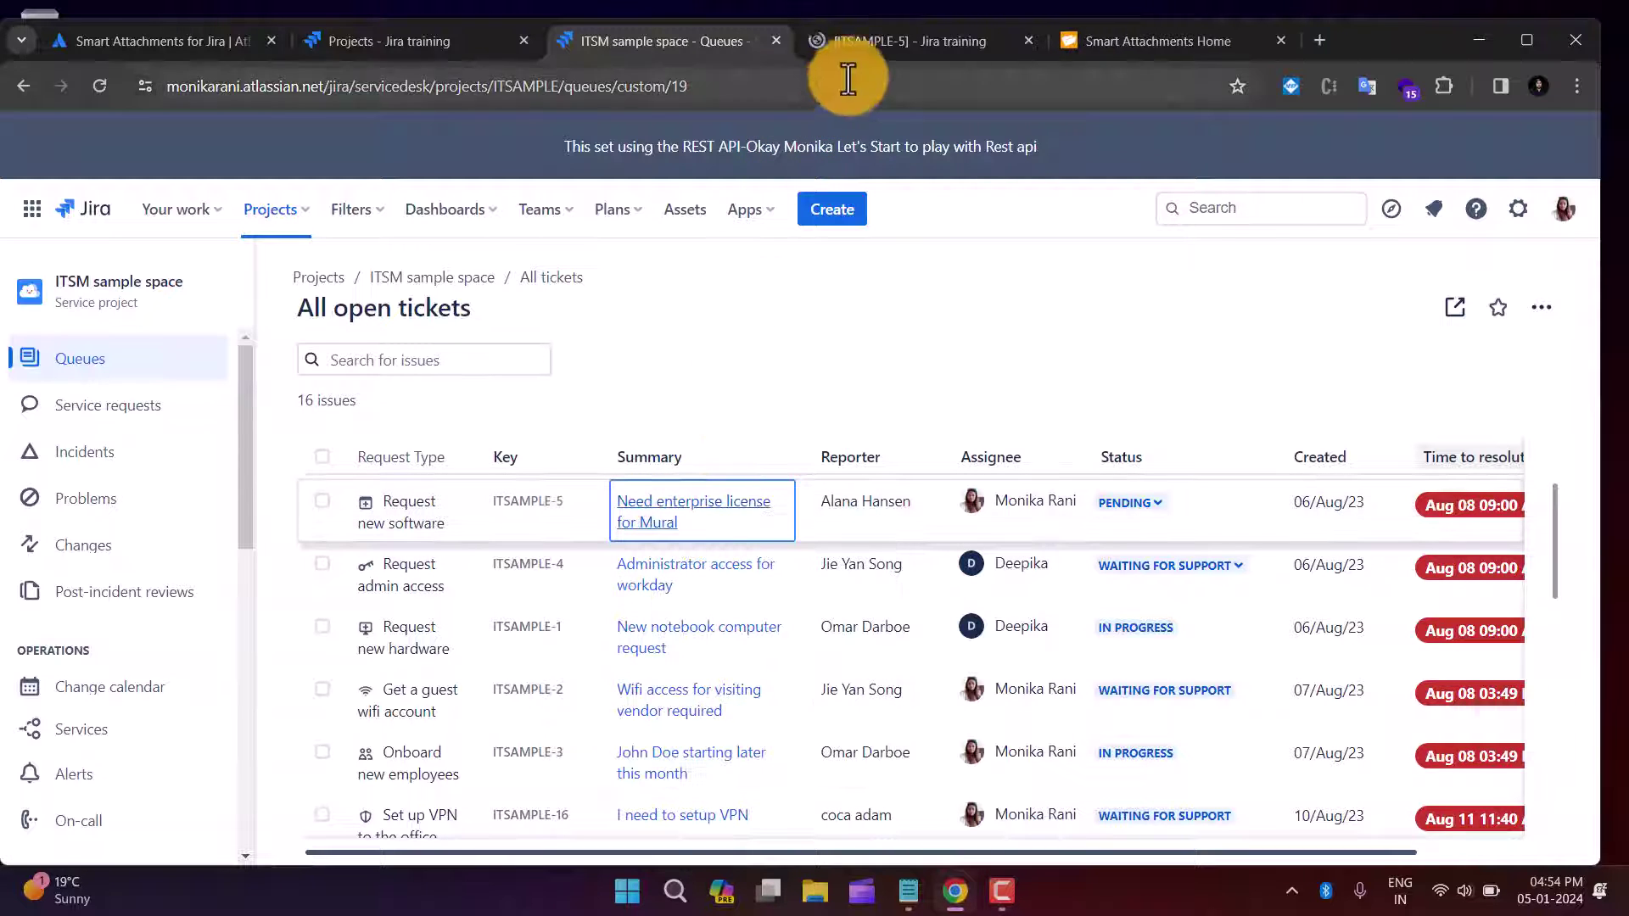
{"action": "left_click", "coordinate": [867, 42]}
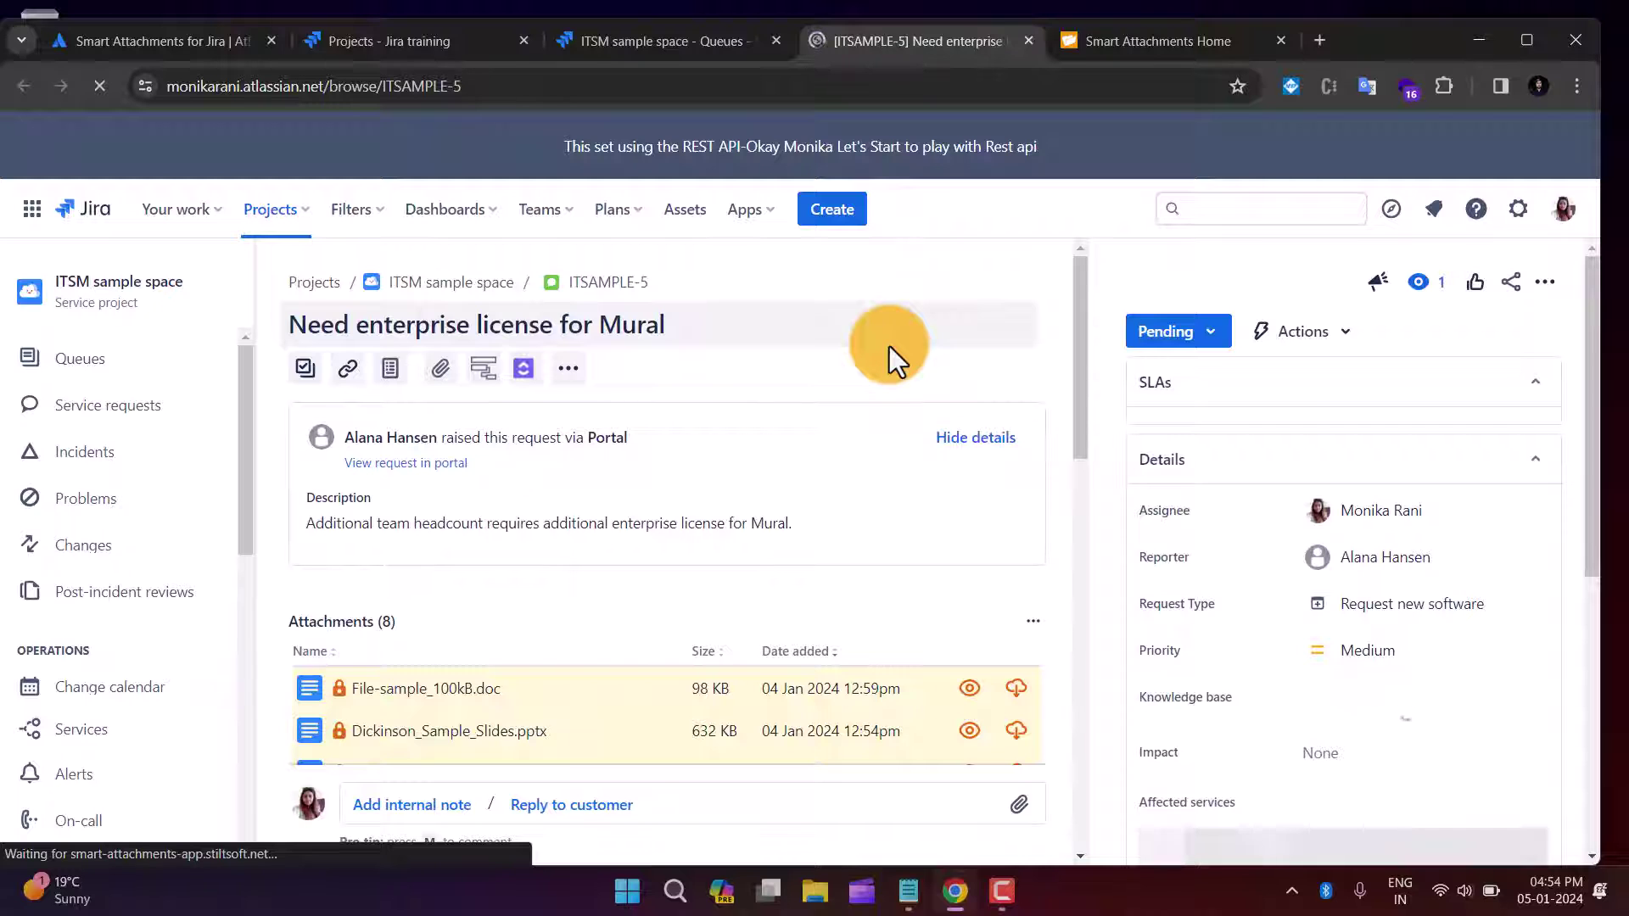
{"action": "scroll", "coordinate": [1087, 477], "scroll_direction": "down", "scroll_amount": 10}
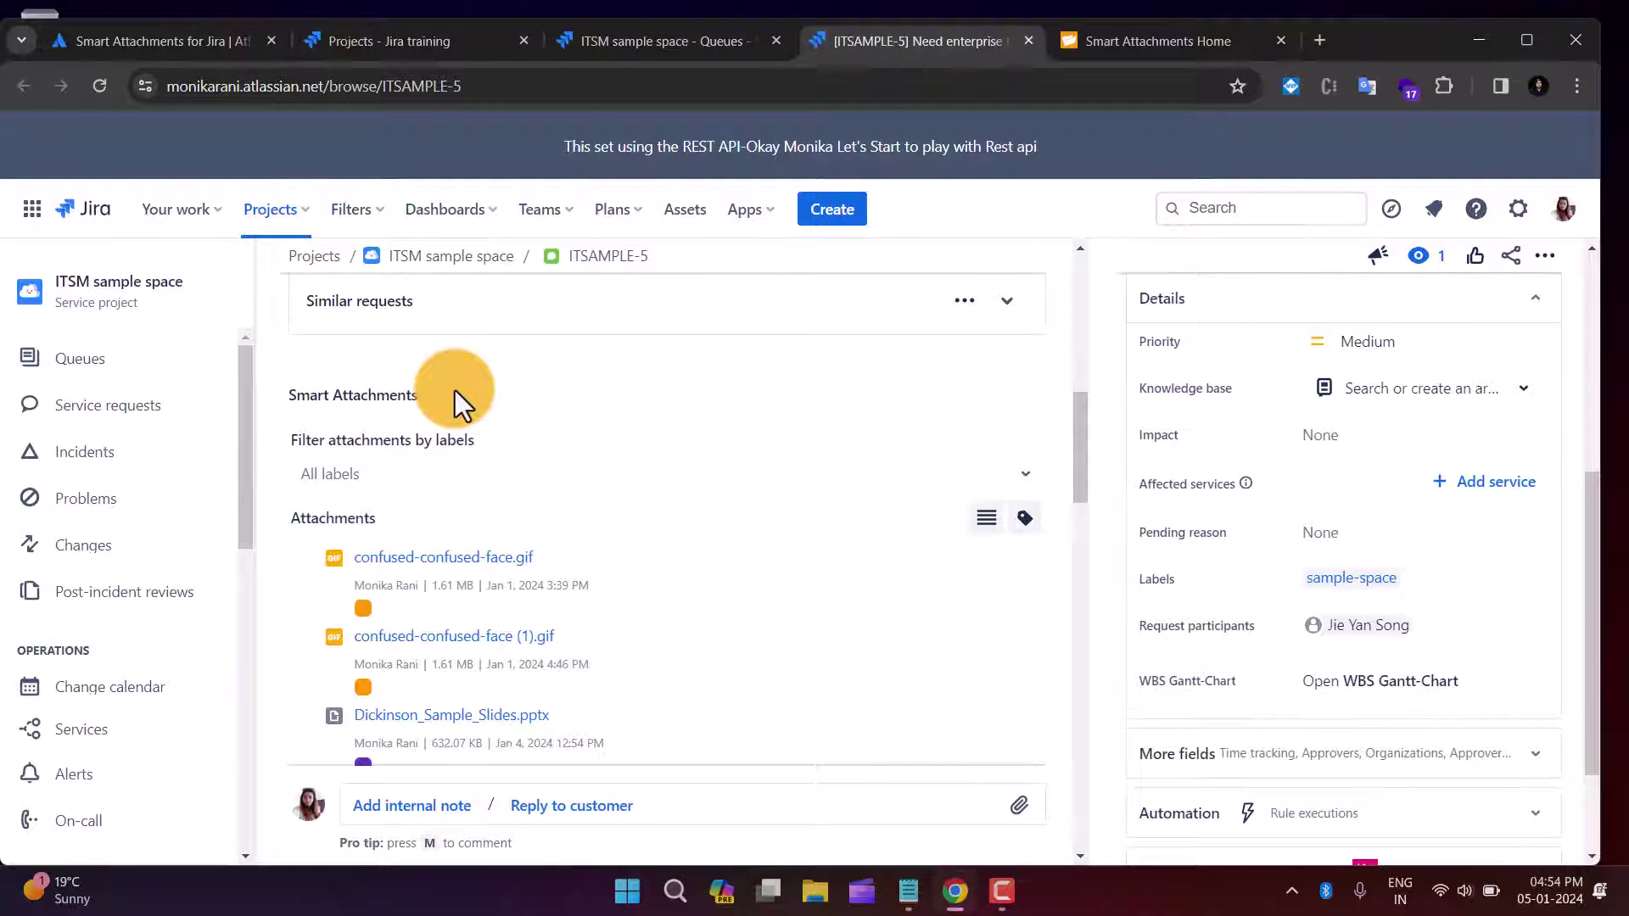
{"action": "mouse_move", "coordinate": [891, 635]}
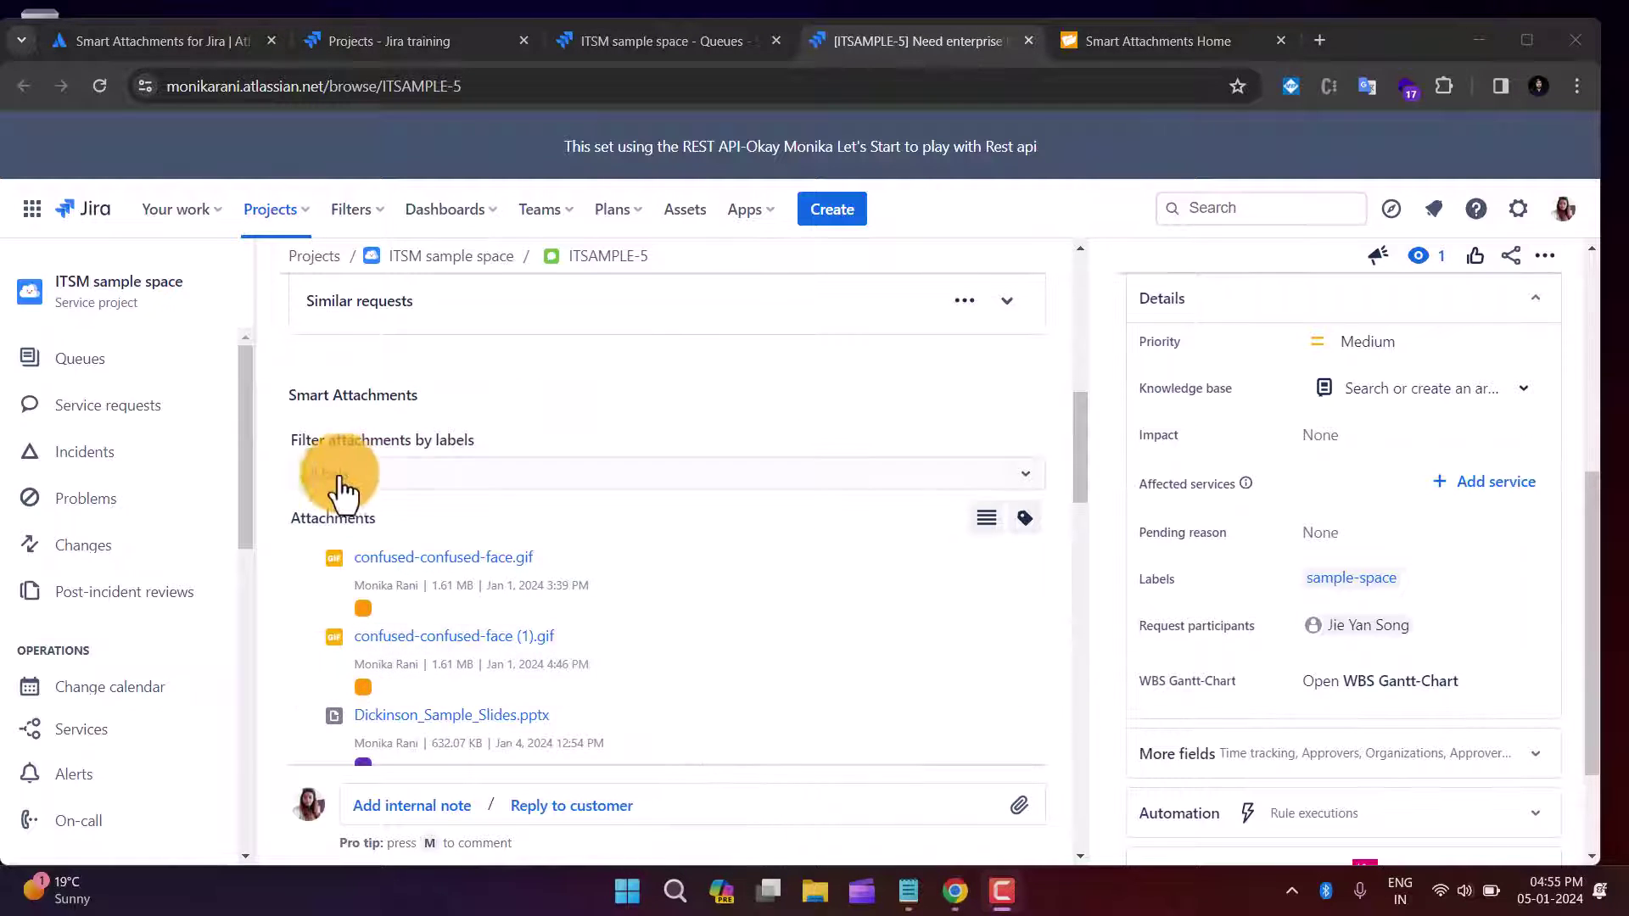
{"action": "scroll", "coordinate": [552, 501], "scroll_direction": "down", "scroll_amount": 3}
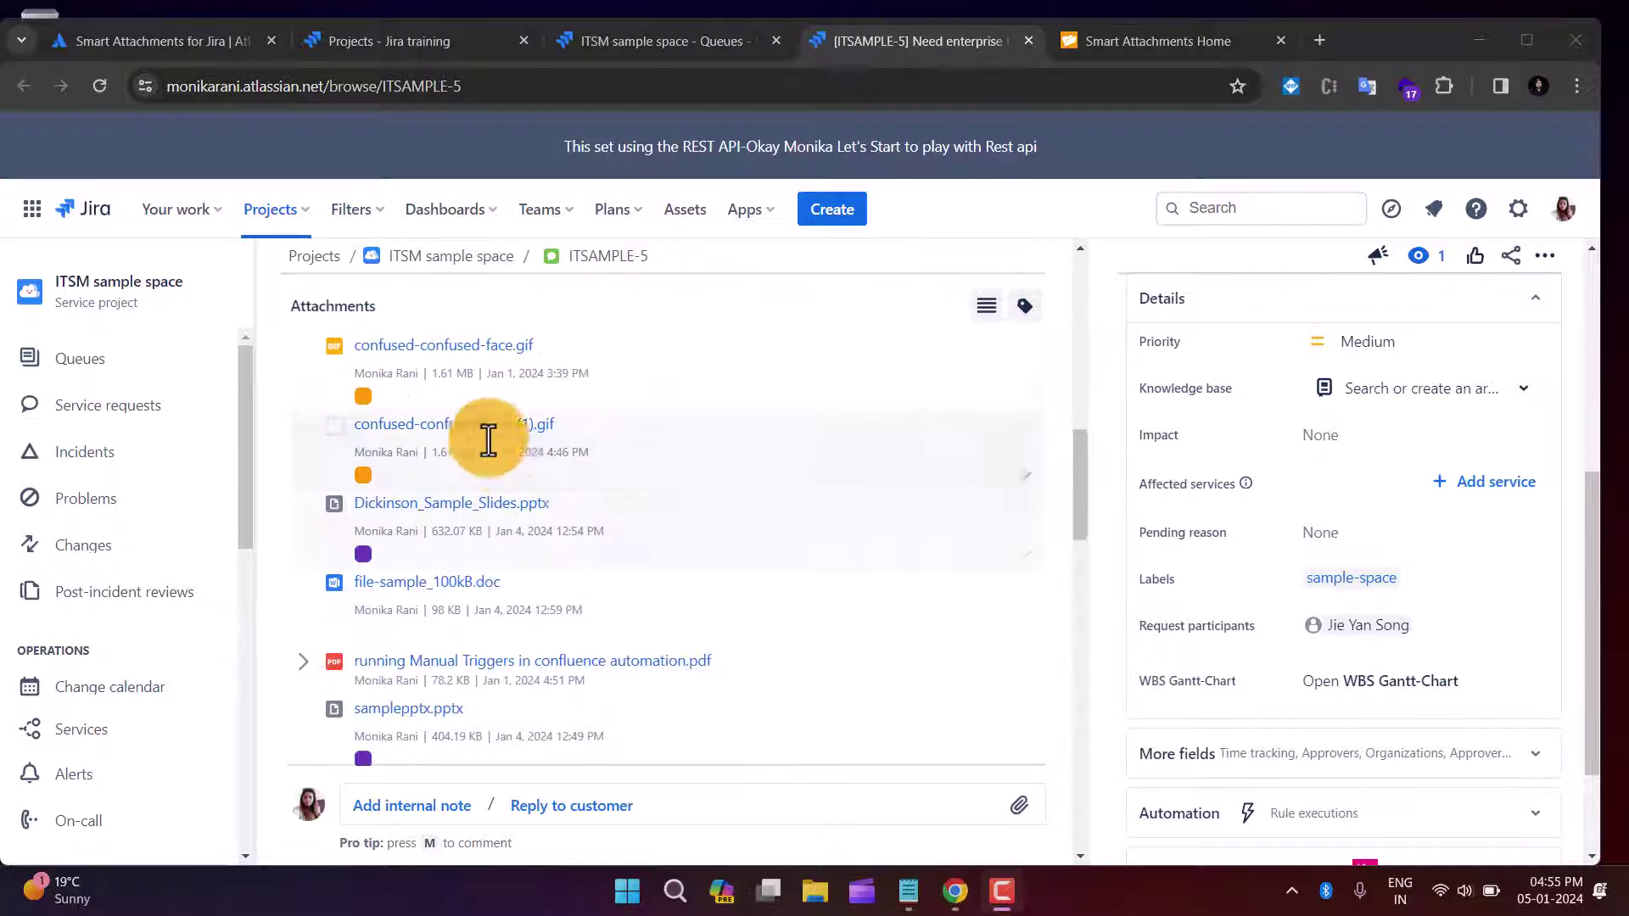
{"action": "mouse_move", "coordinate": [441, 362]}
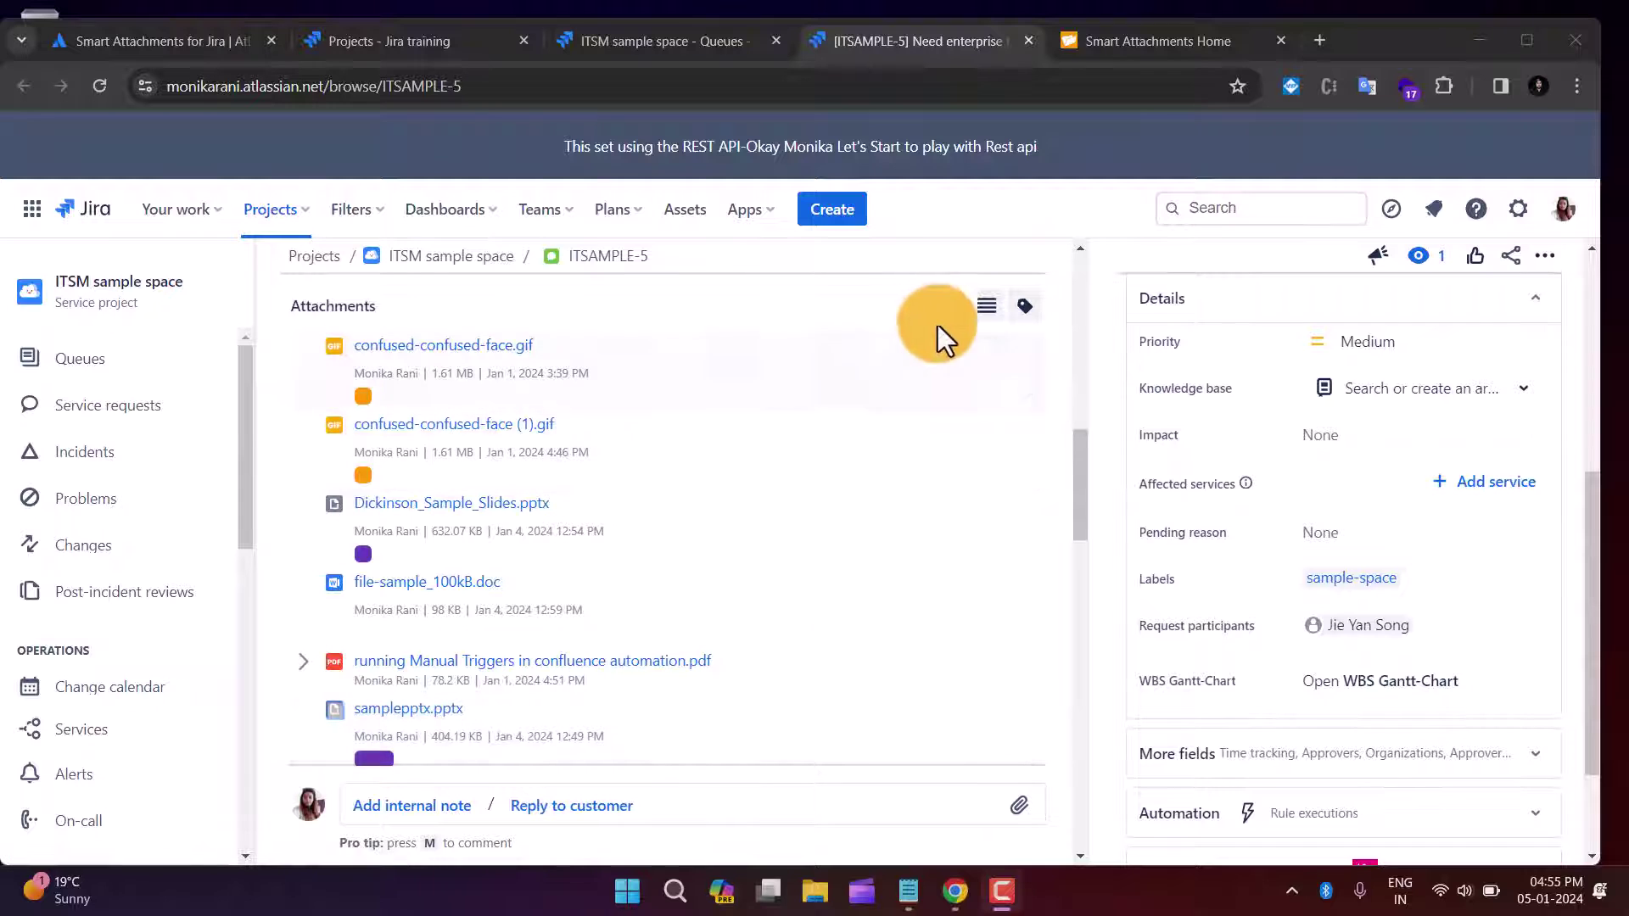
Step: Display the ticket's Smart Attachments in grid view, and return them to list view
{"action": "left_click", "coordinate": [984, 314]}
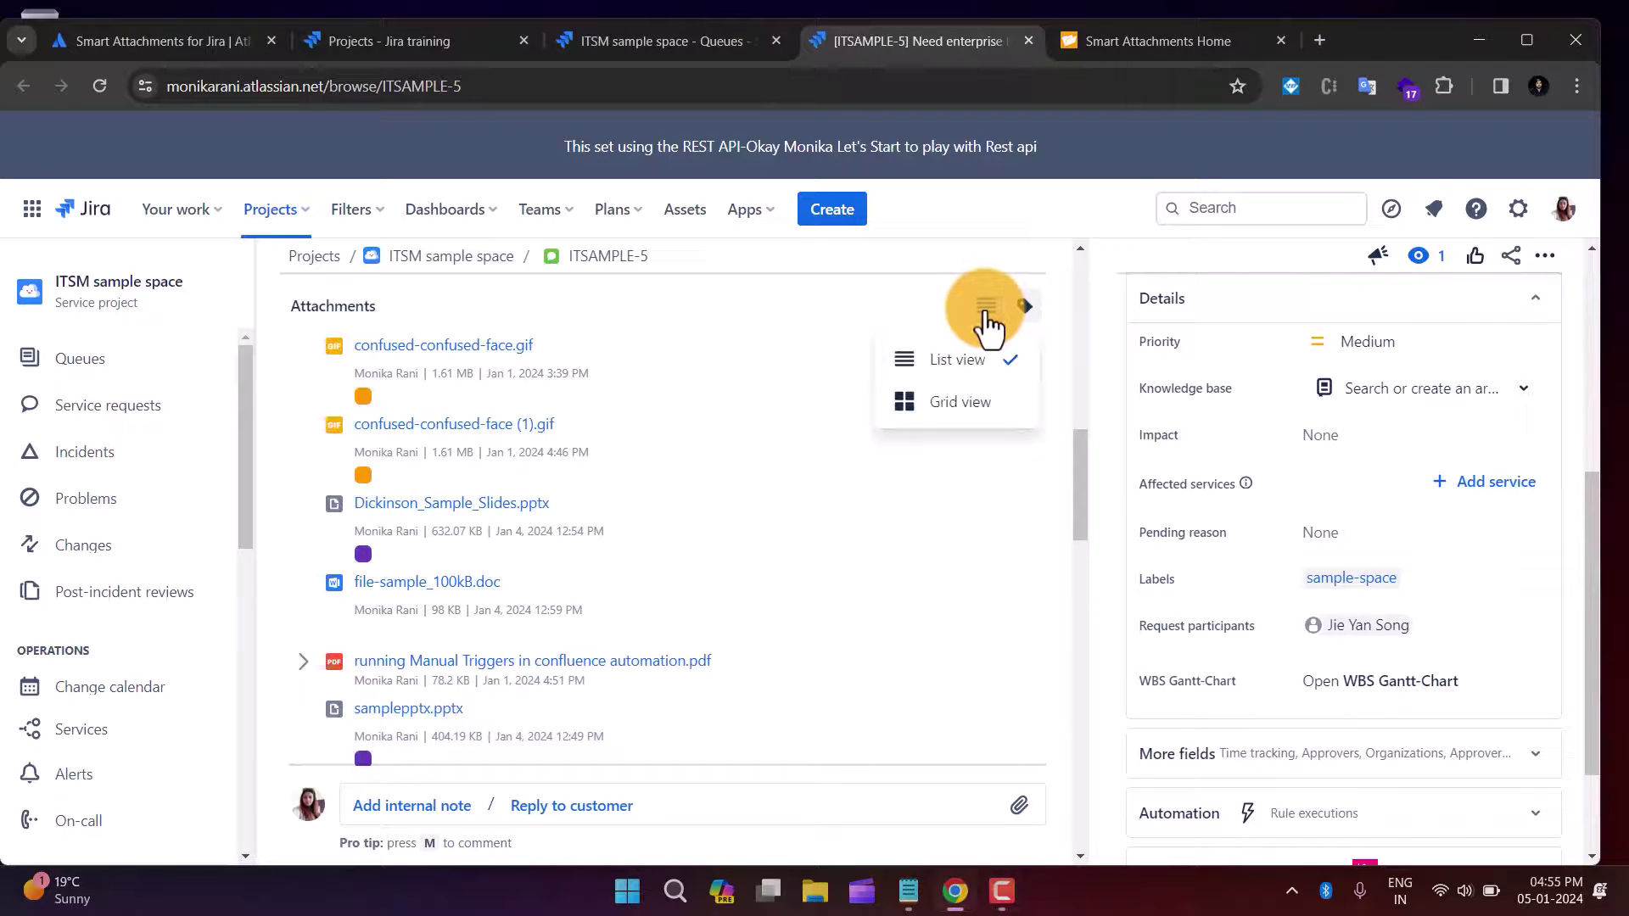
{"action": "left_click", "coordinate": [963, 409]}
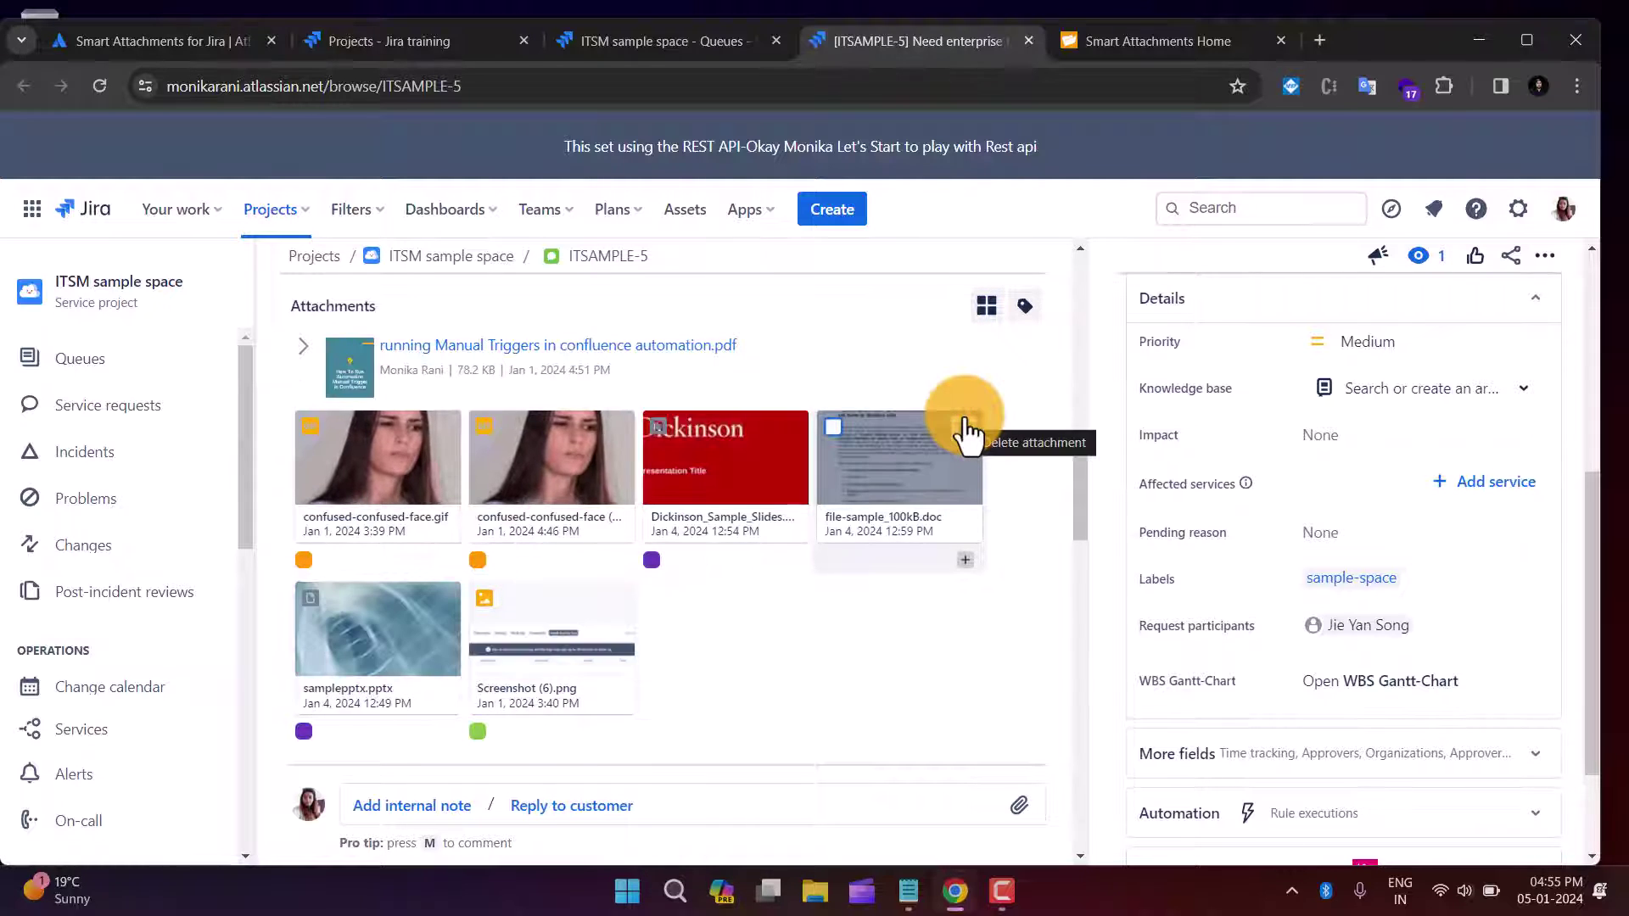
{"action": "left_click", "coordinate": [986, 307]}
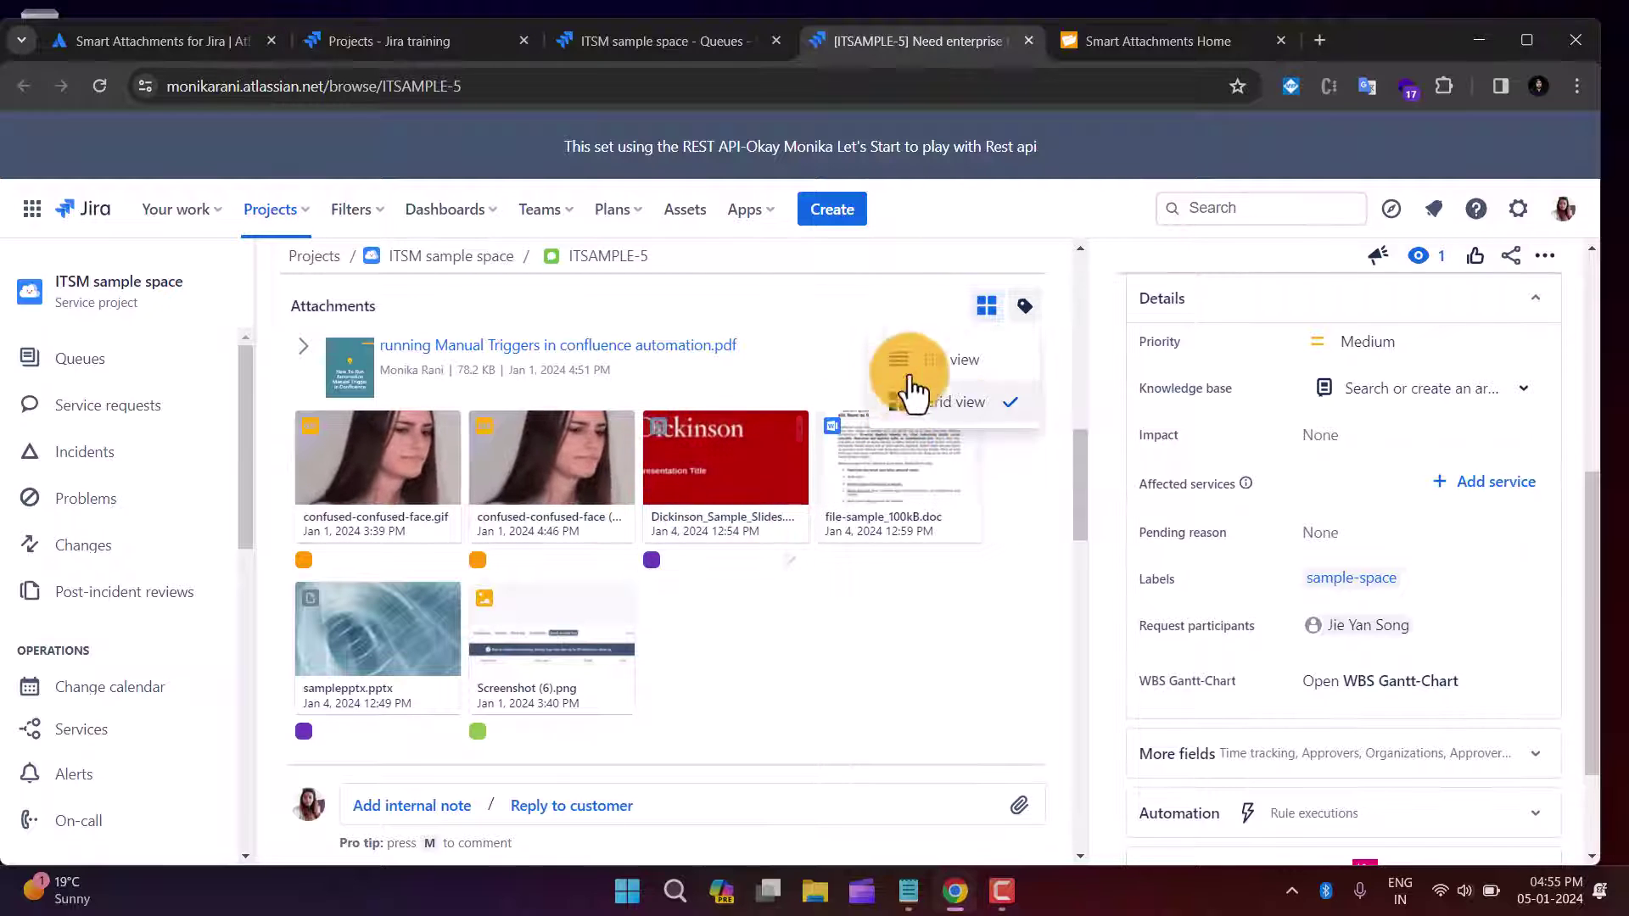
{"action": "left_click", "coordinate": [948, 386]}
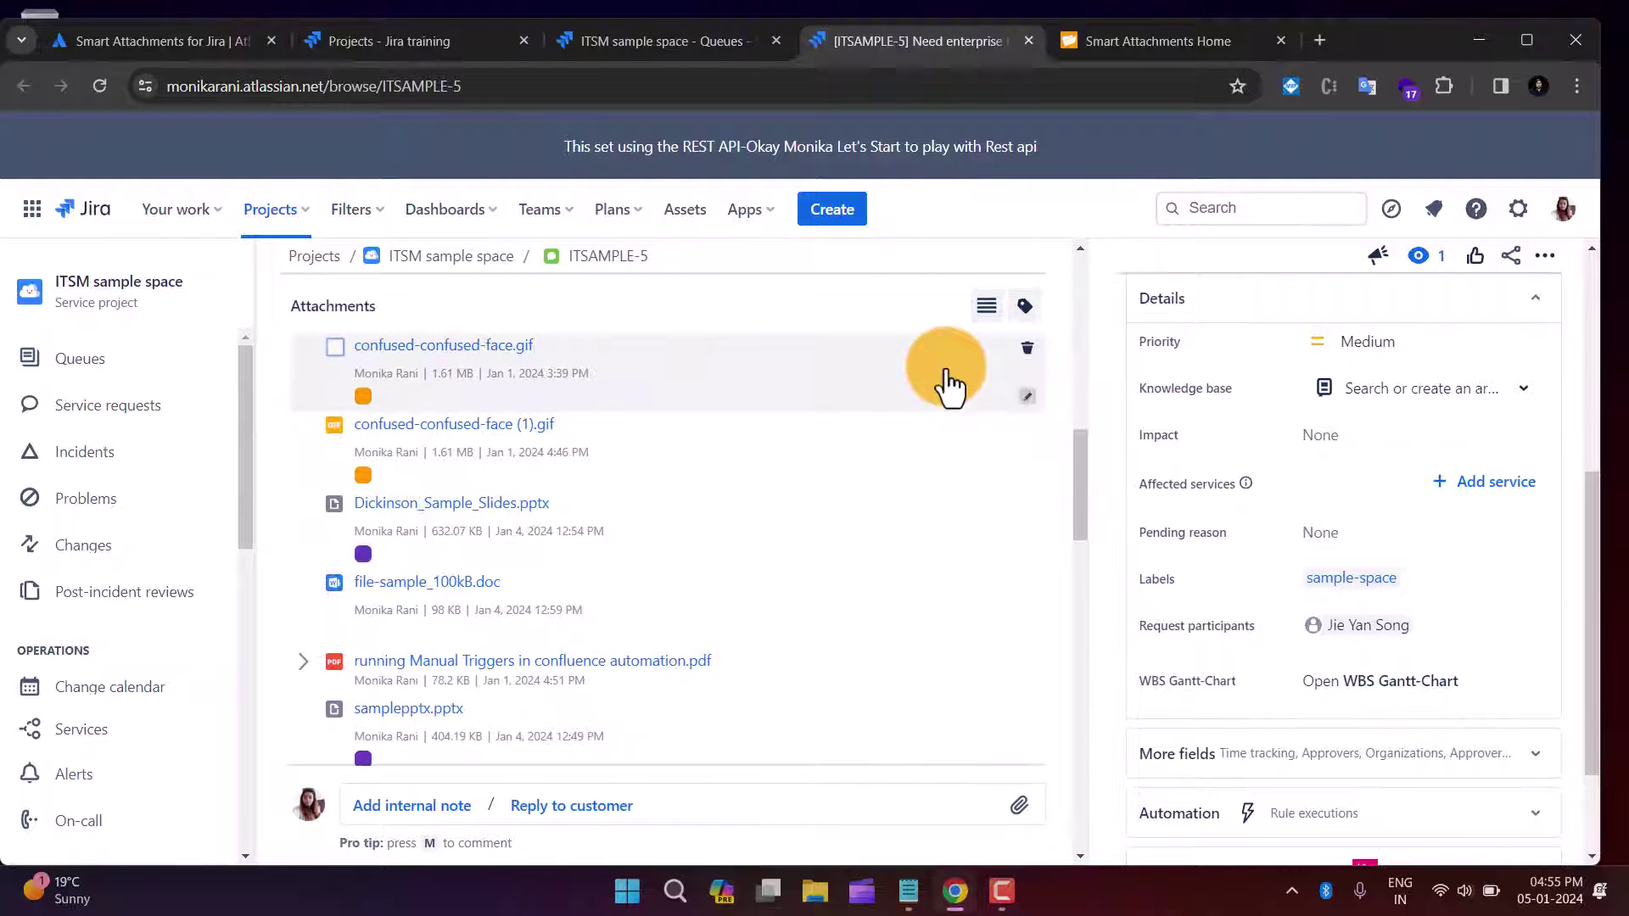
Step: View the labels available for the confused-confused-face.gif attachment and leave its label editor without picking one
{"action": "scroll", "coordinate": [1079, 467], "scroll_direction": "up", "scroll_amount": 1}
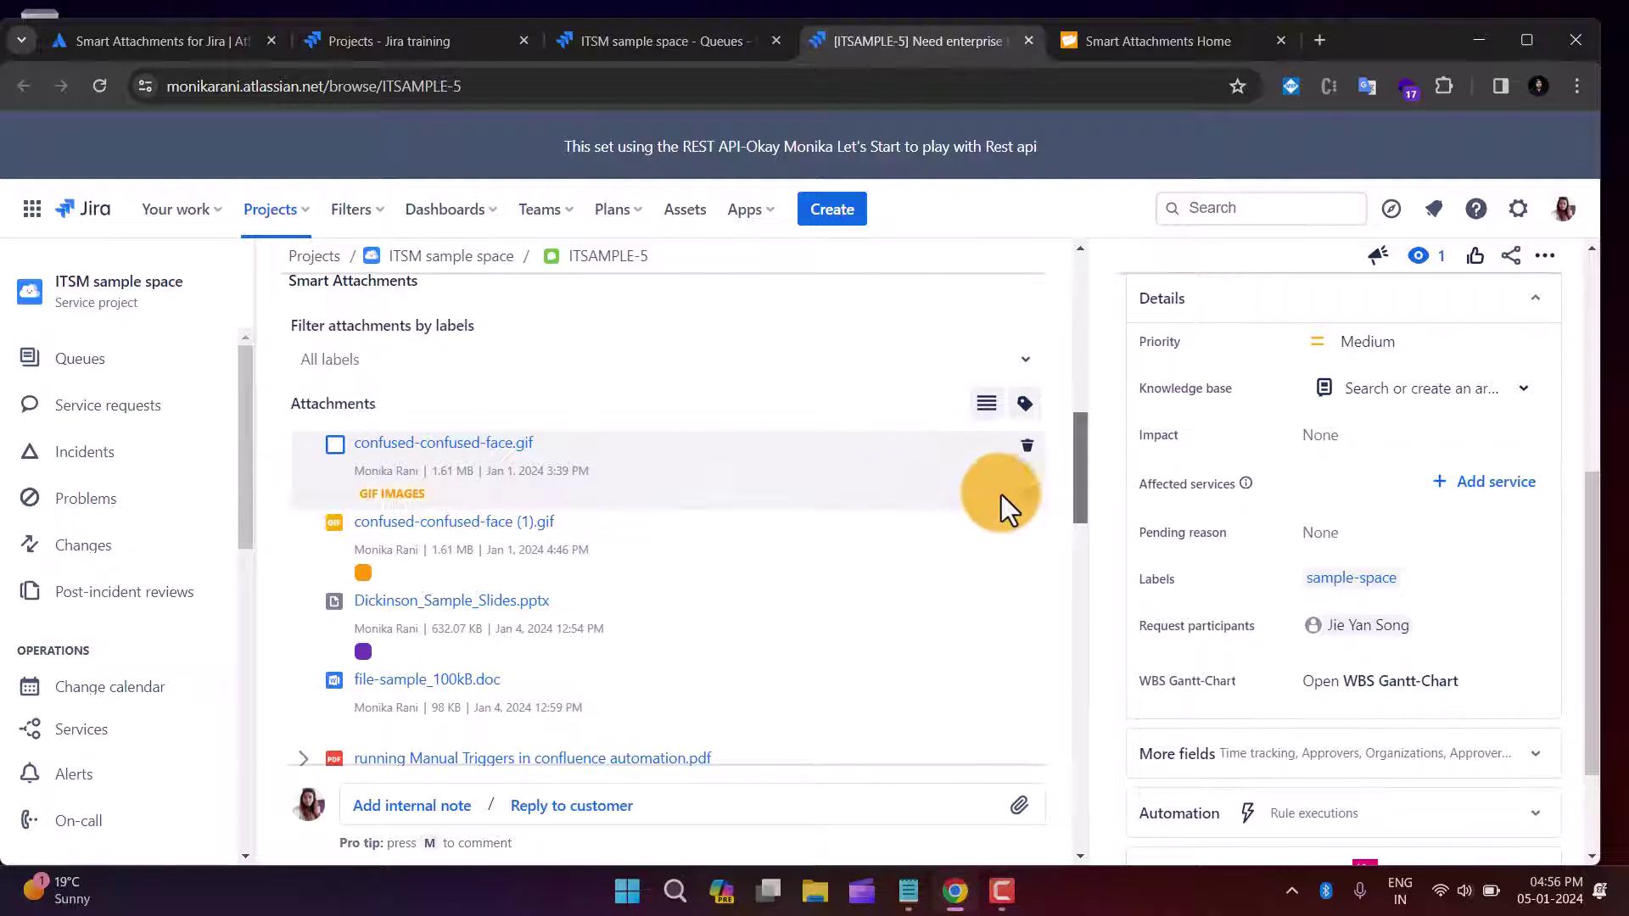
{"action": "left_click", "coordinate": [1027, 506]}
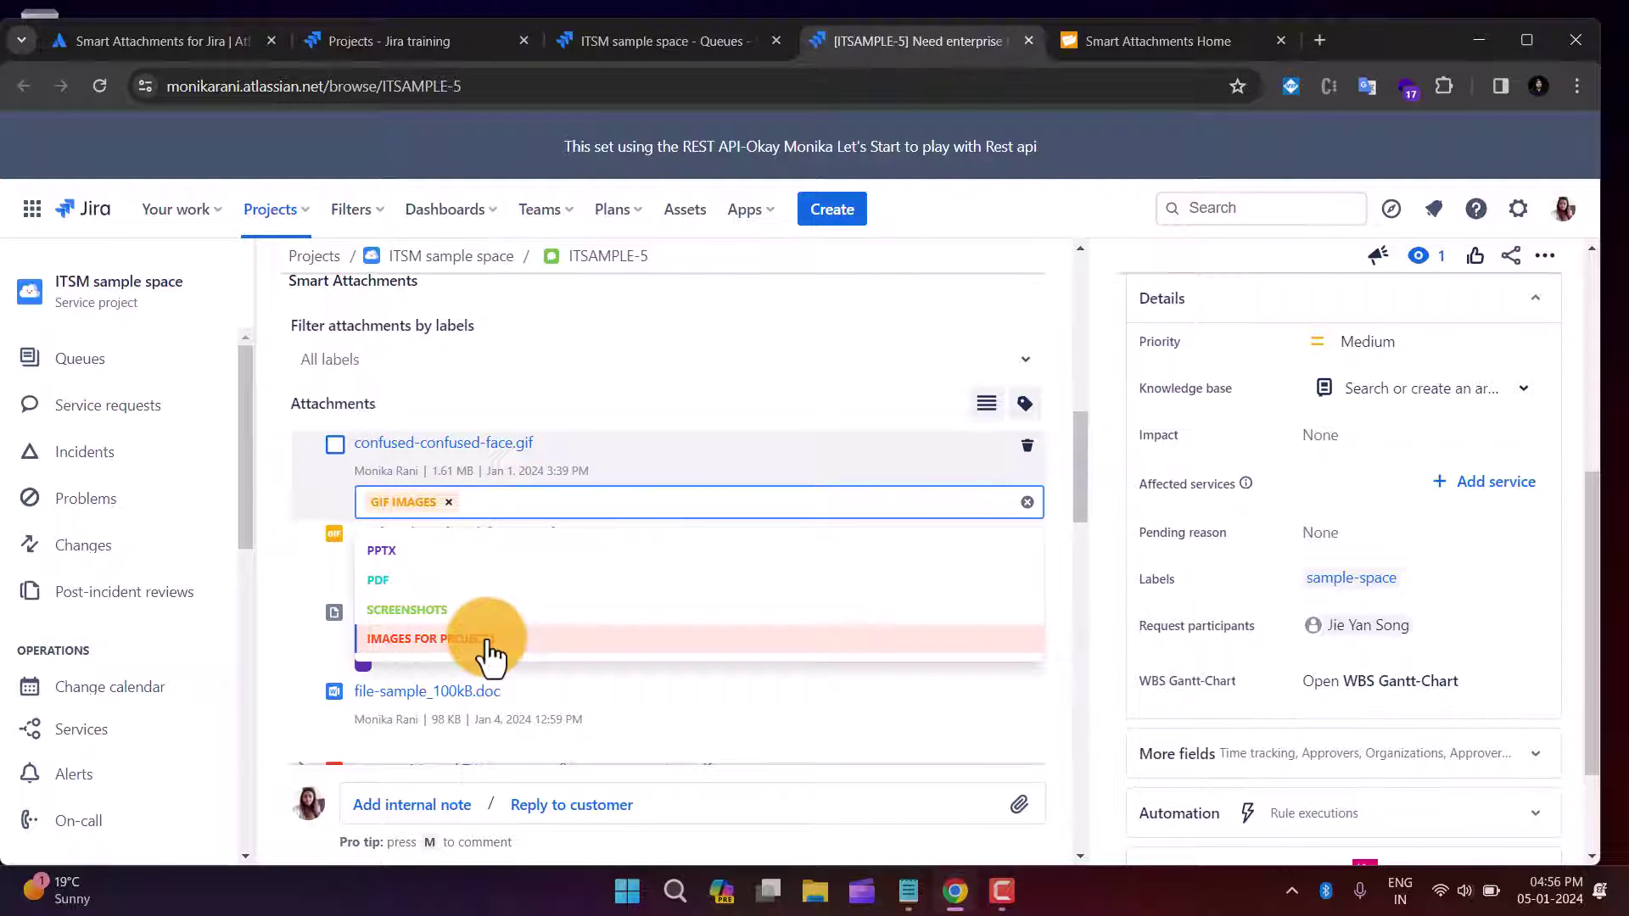
{"action": "left_click", "coordinate": [494, 456]}
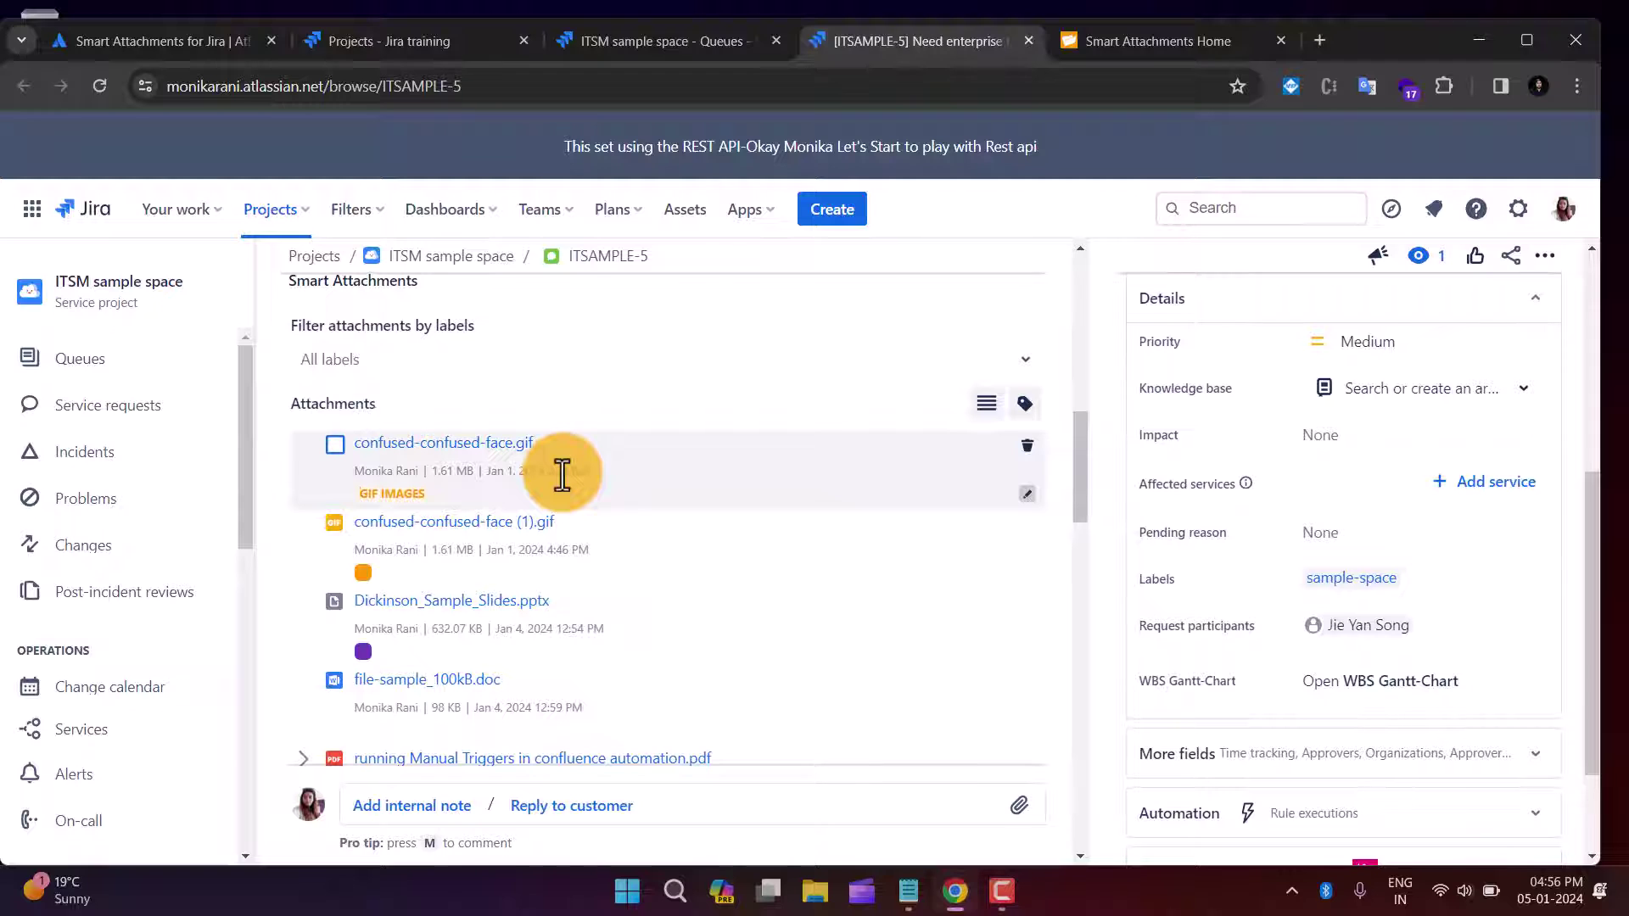
Step: Remove the GIF IMAGES label from the confused-confused-face.gif attachment and try to create a TESTING label for it
{"action": "left_click", "coordinate": [1027, 494]}
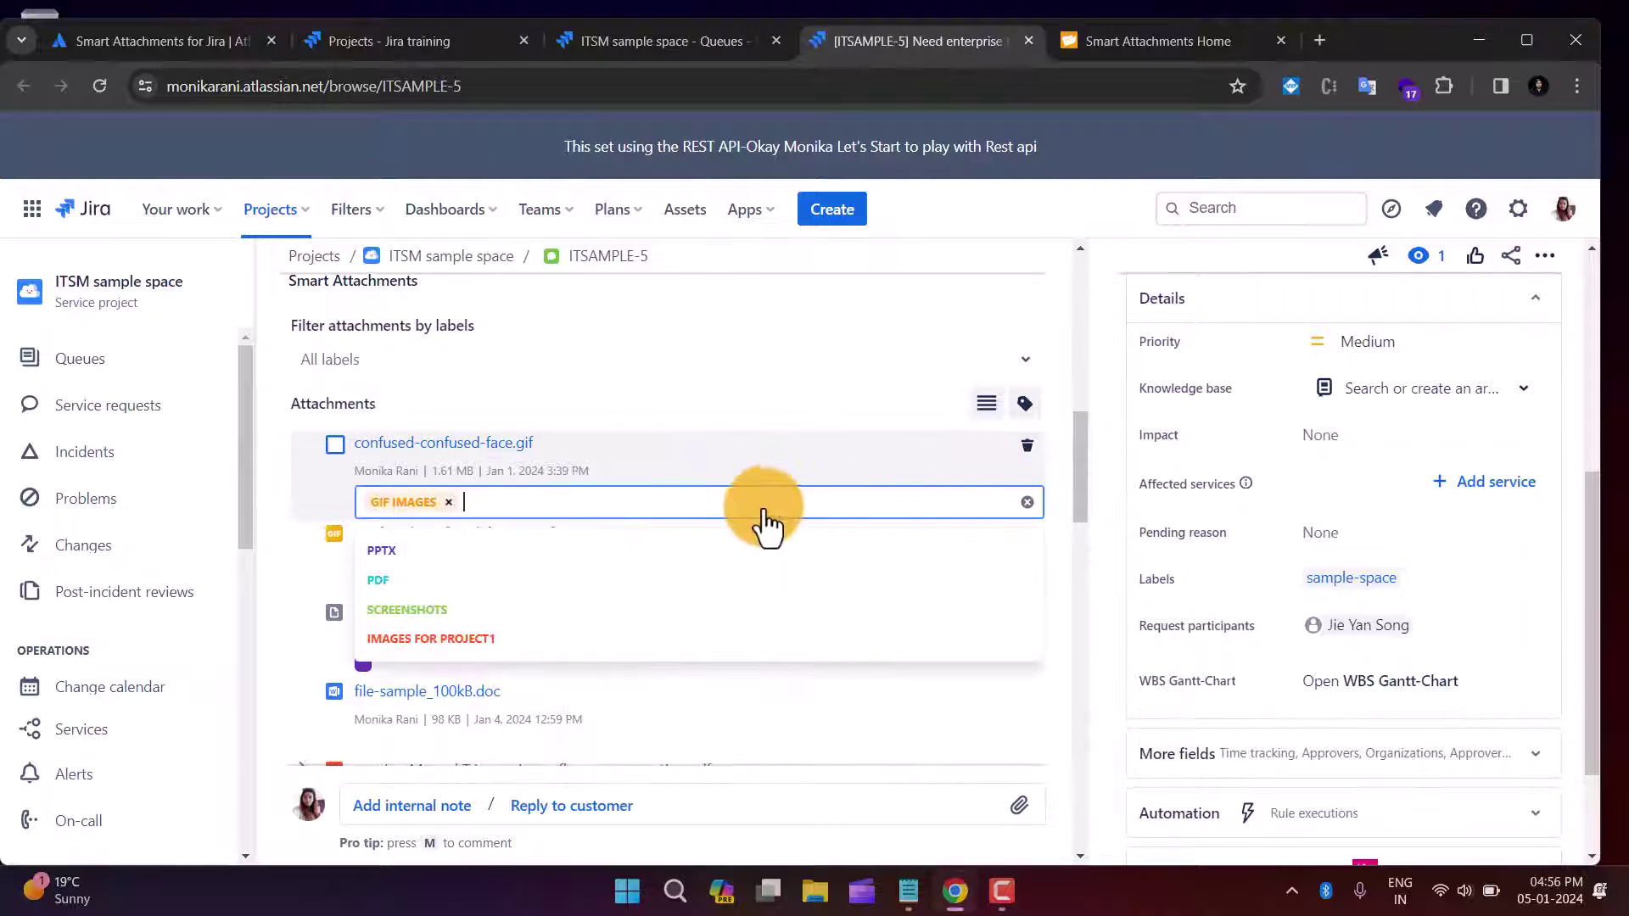
{"action": "left_click", "coordinate": [450, 502]}
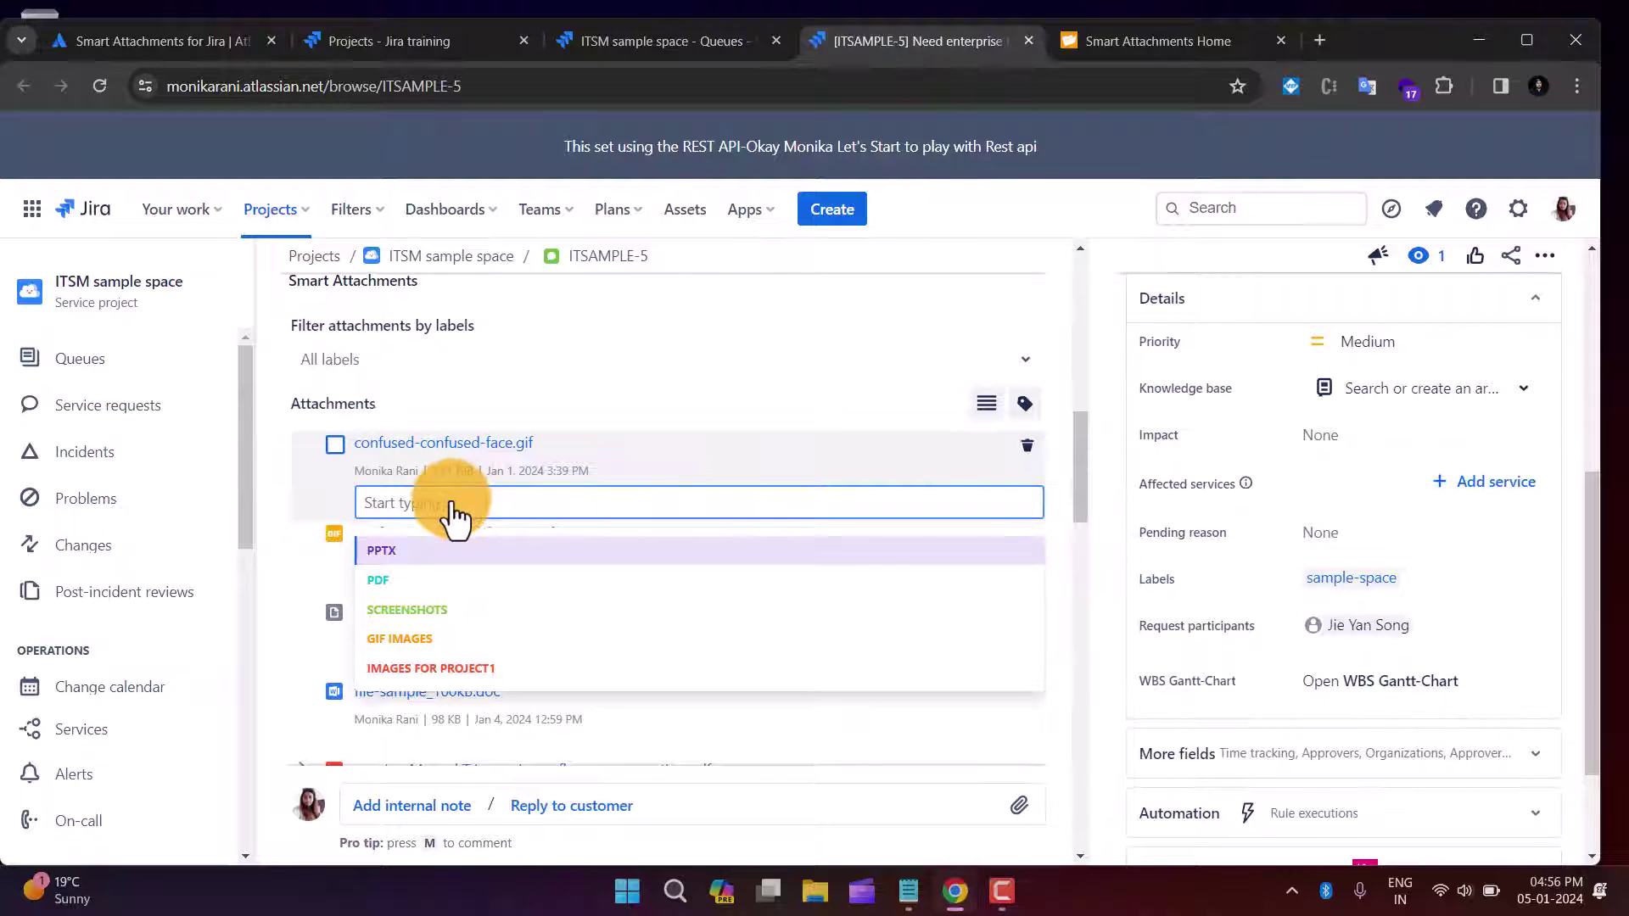
{"action": "type", "text": "TESTING"}
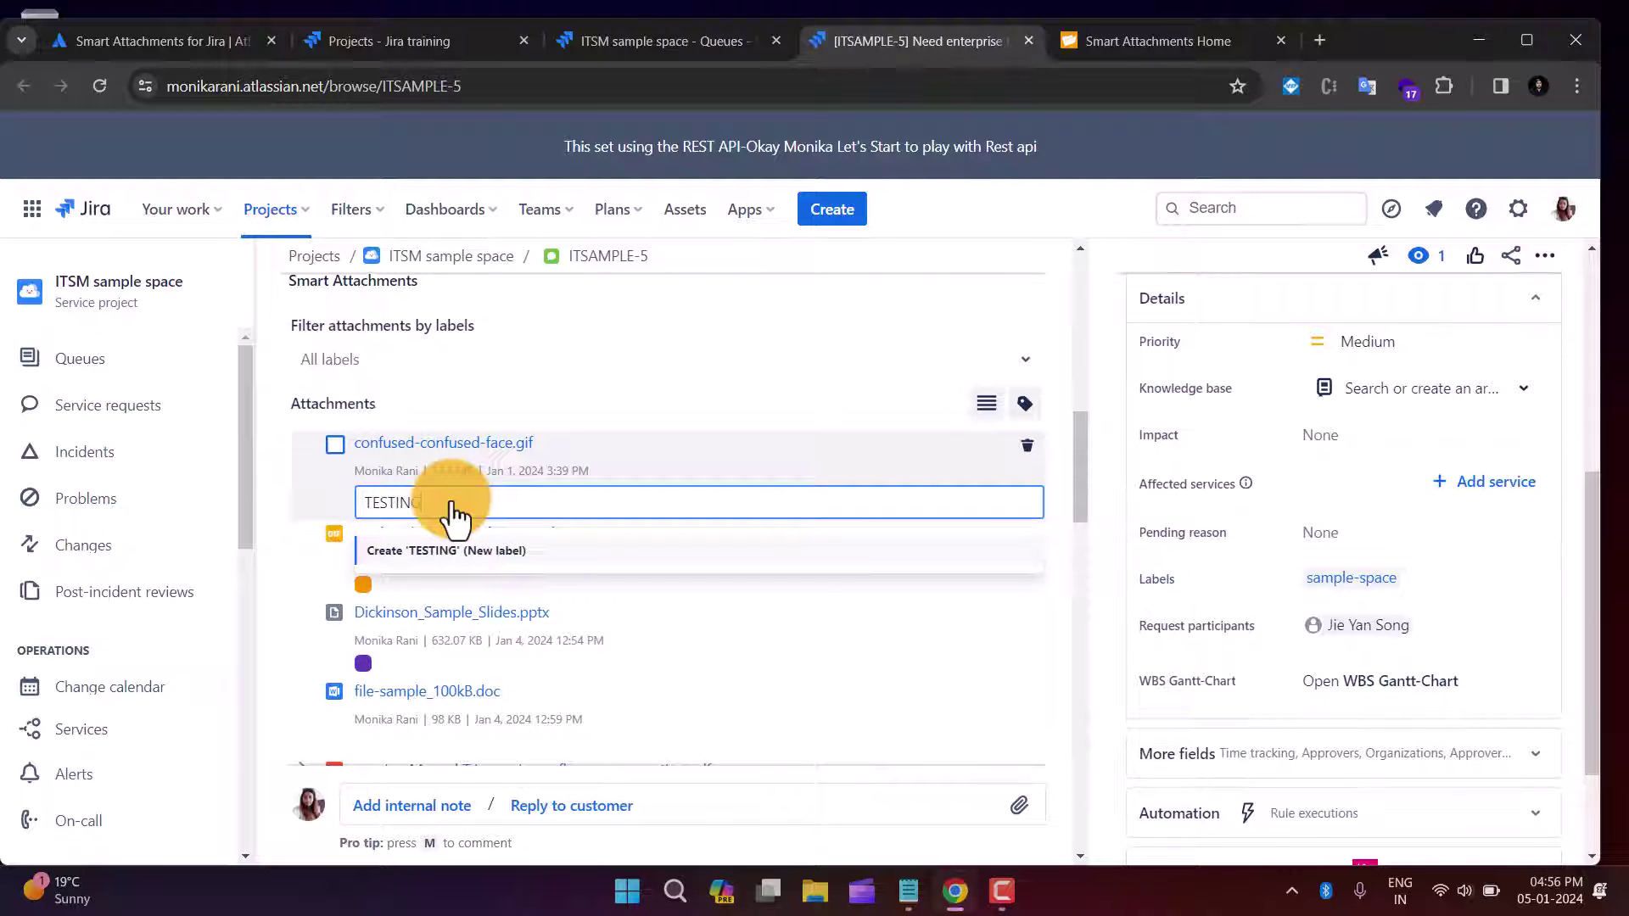
{"action": "key", "text": "Return"}
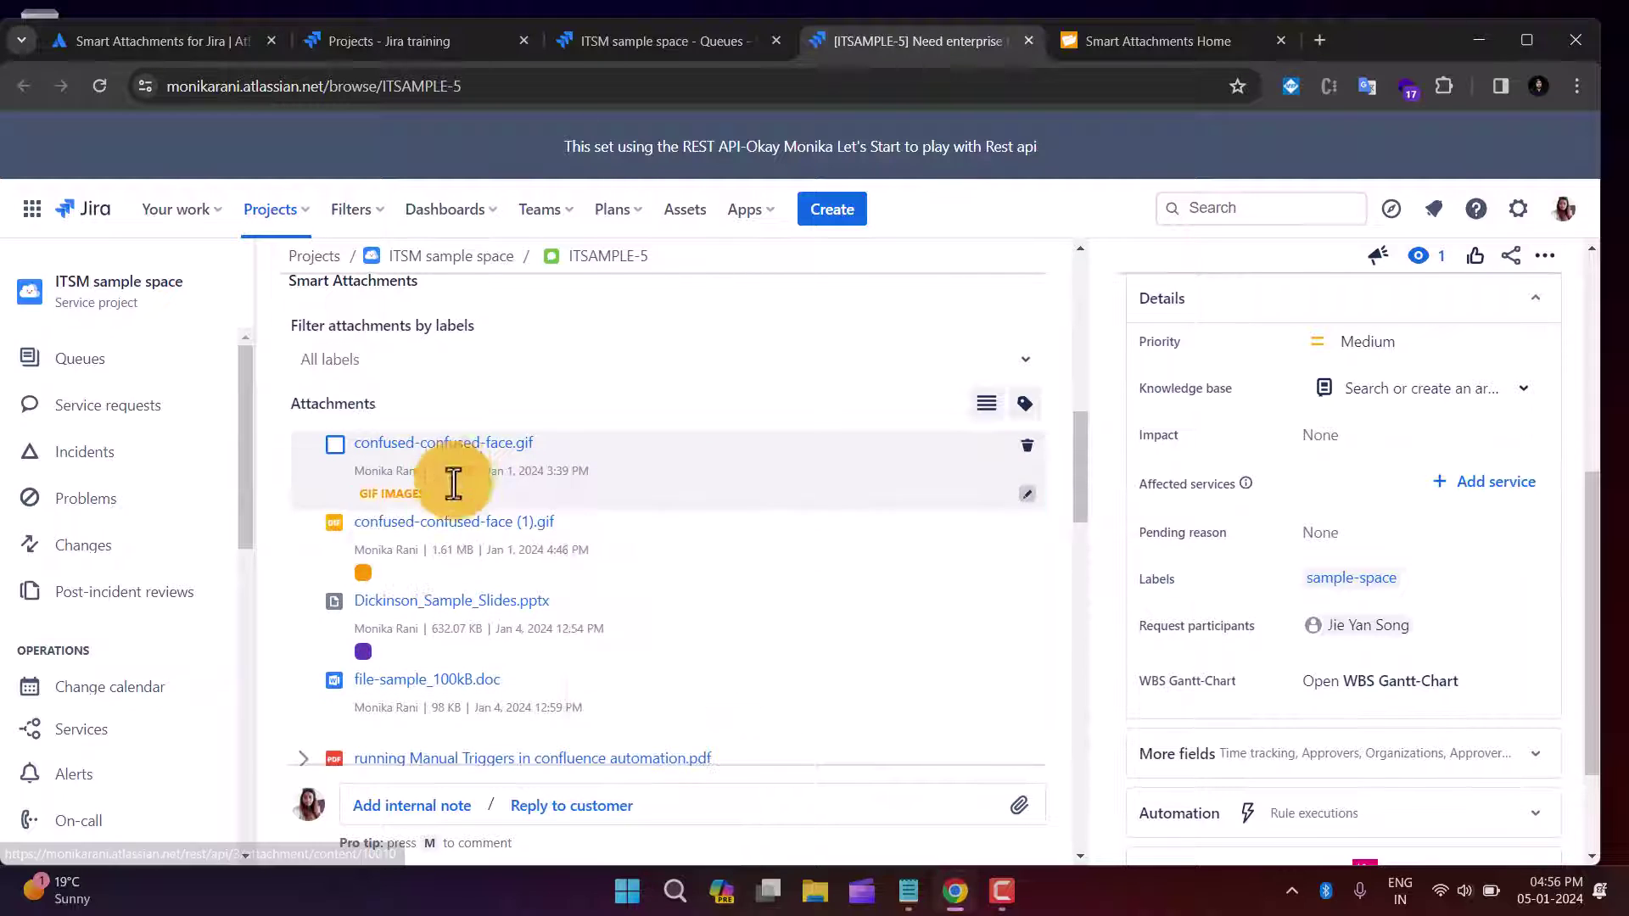
{"action": "left_click", "coordinate": [1027, 495]}
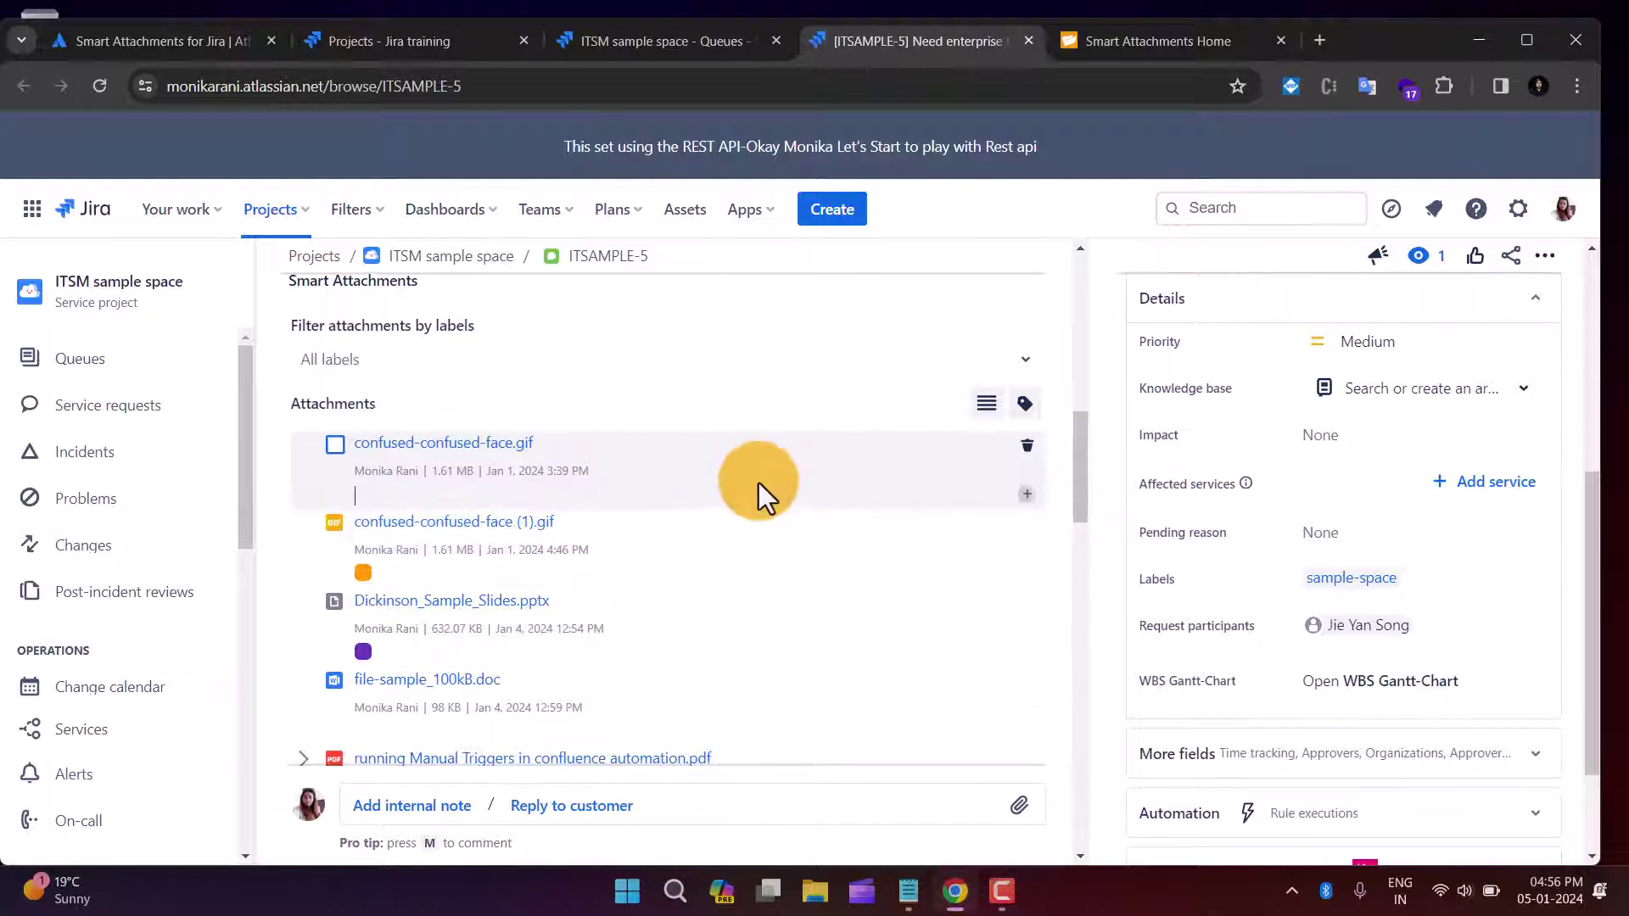
Step: Create a new label named TESTING and assign it to the confused-confused-face.gif attachment
{"action": "left_click", "coordinate": [1018, 491]}
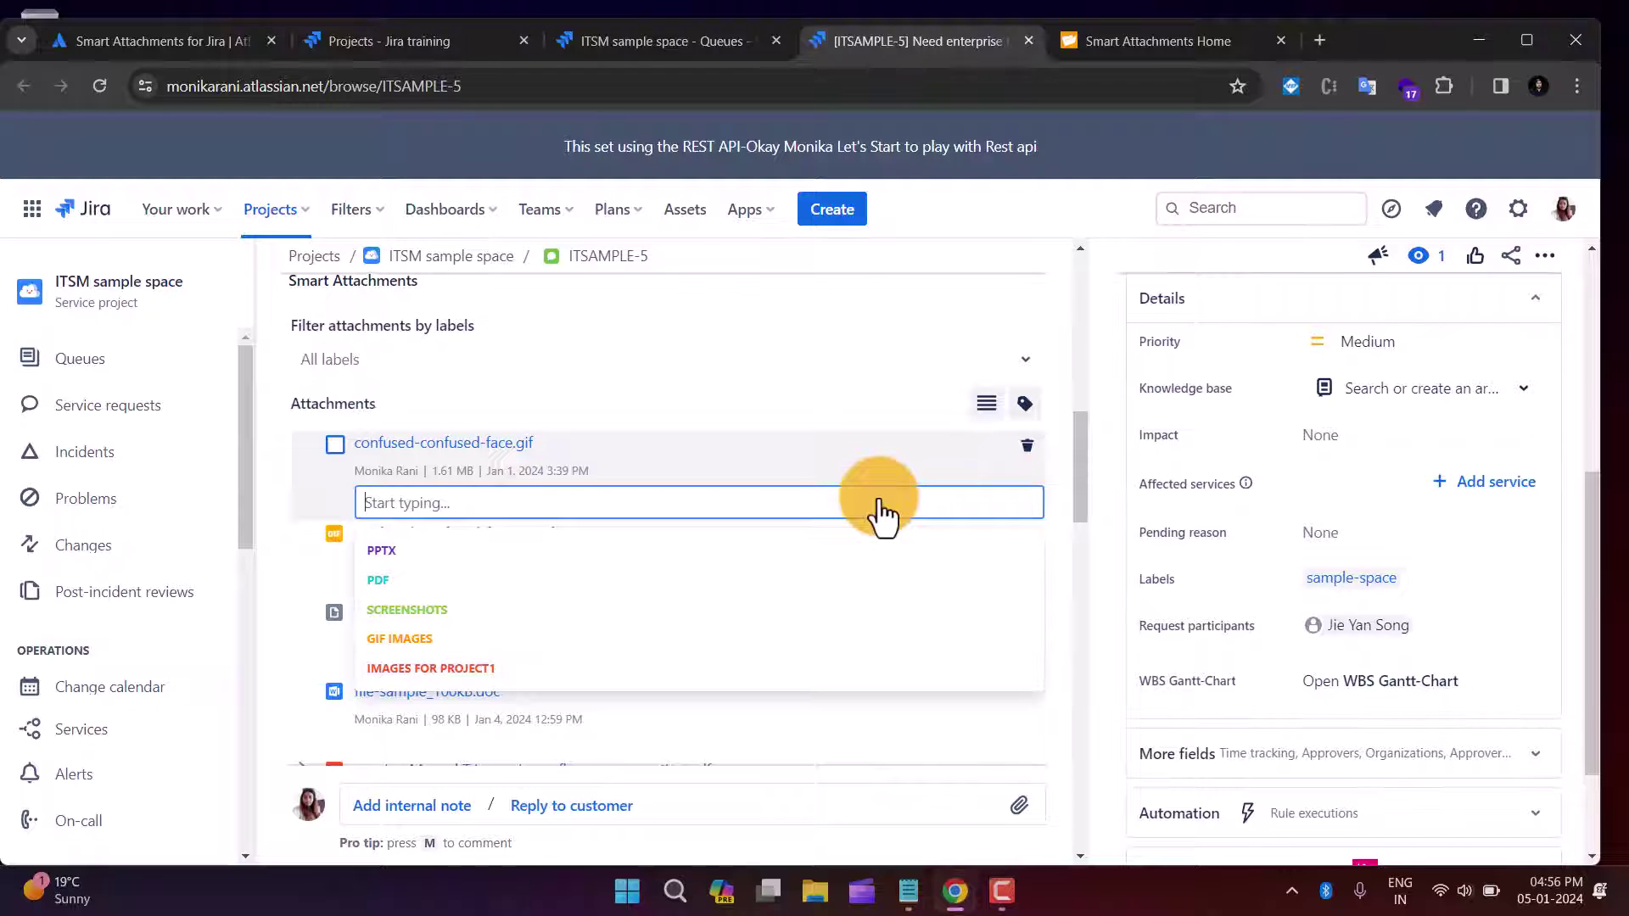
{"action": "type", "text": "TESTING"}
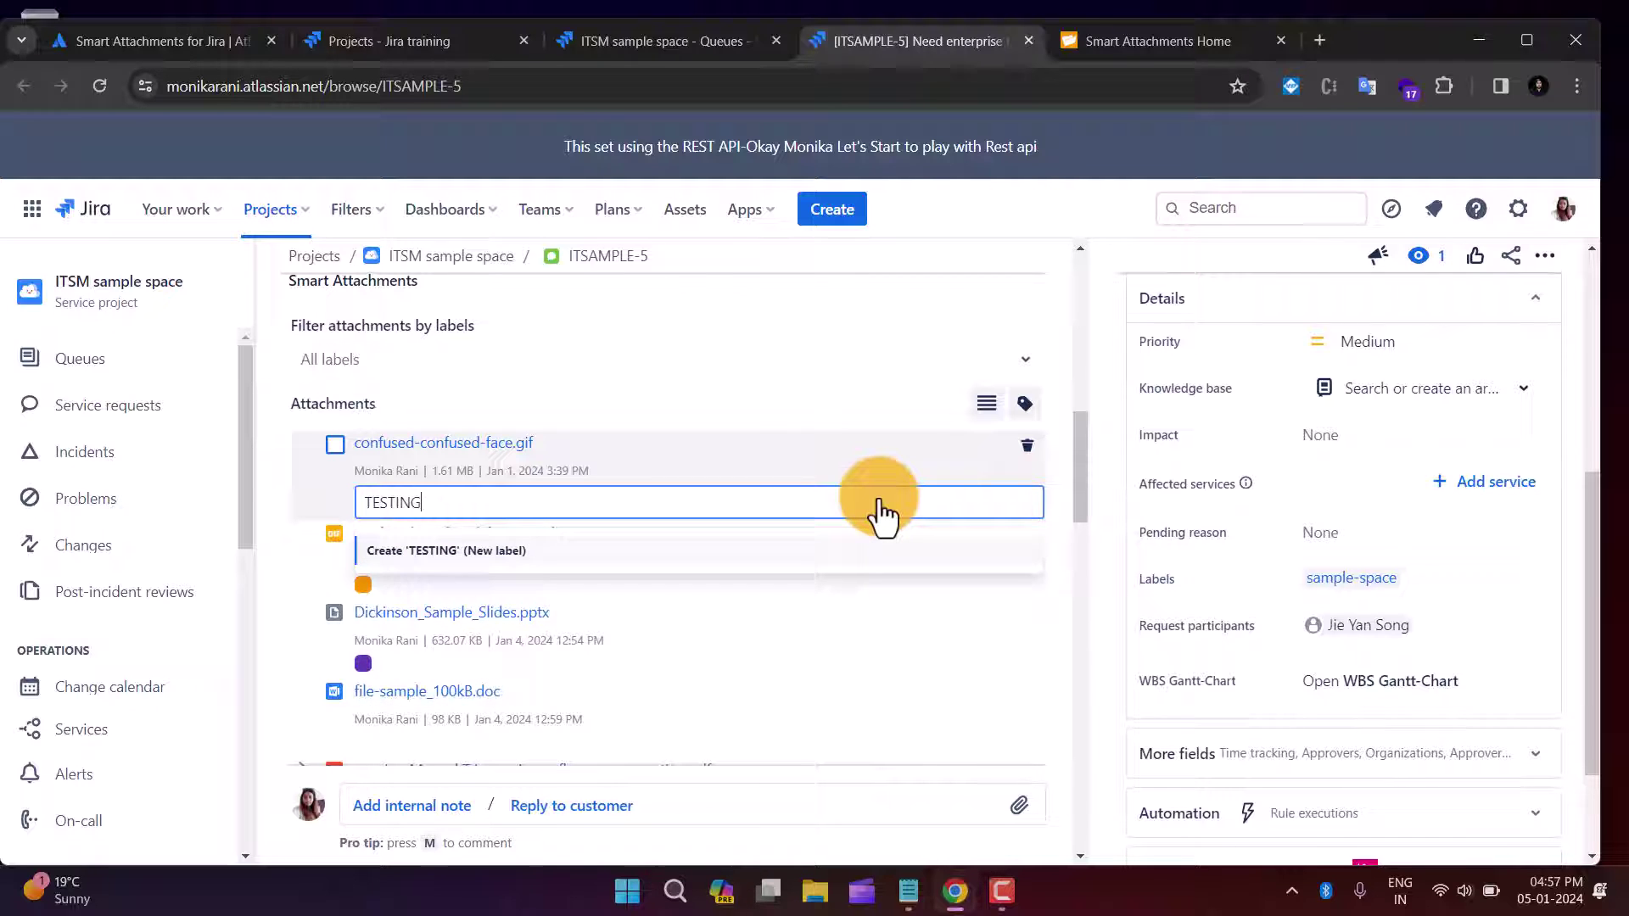
{"action": "key", "text": "Return"}
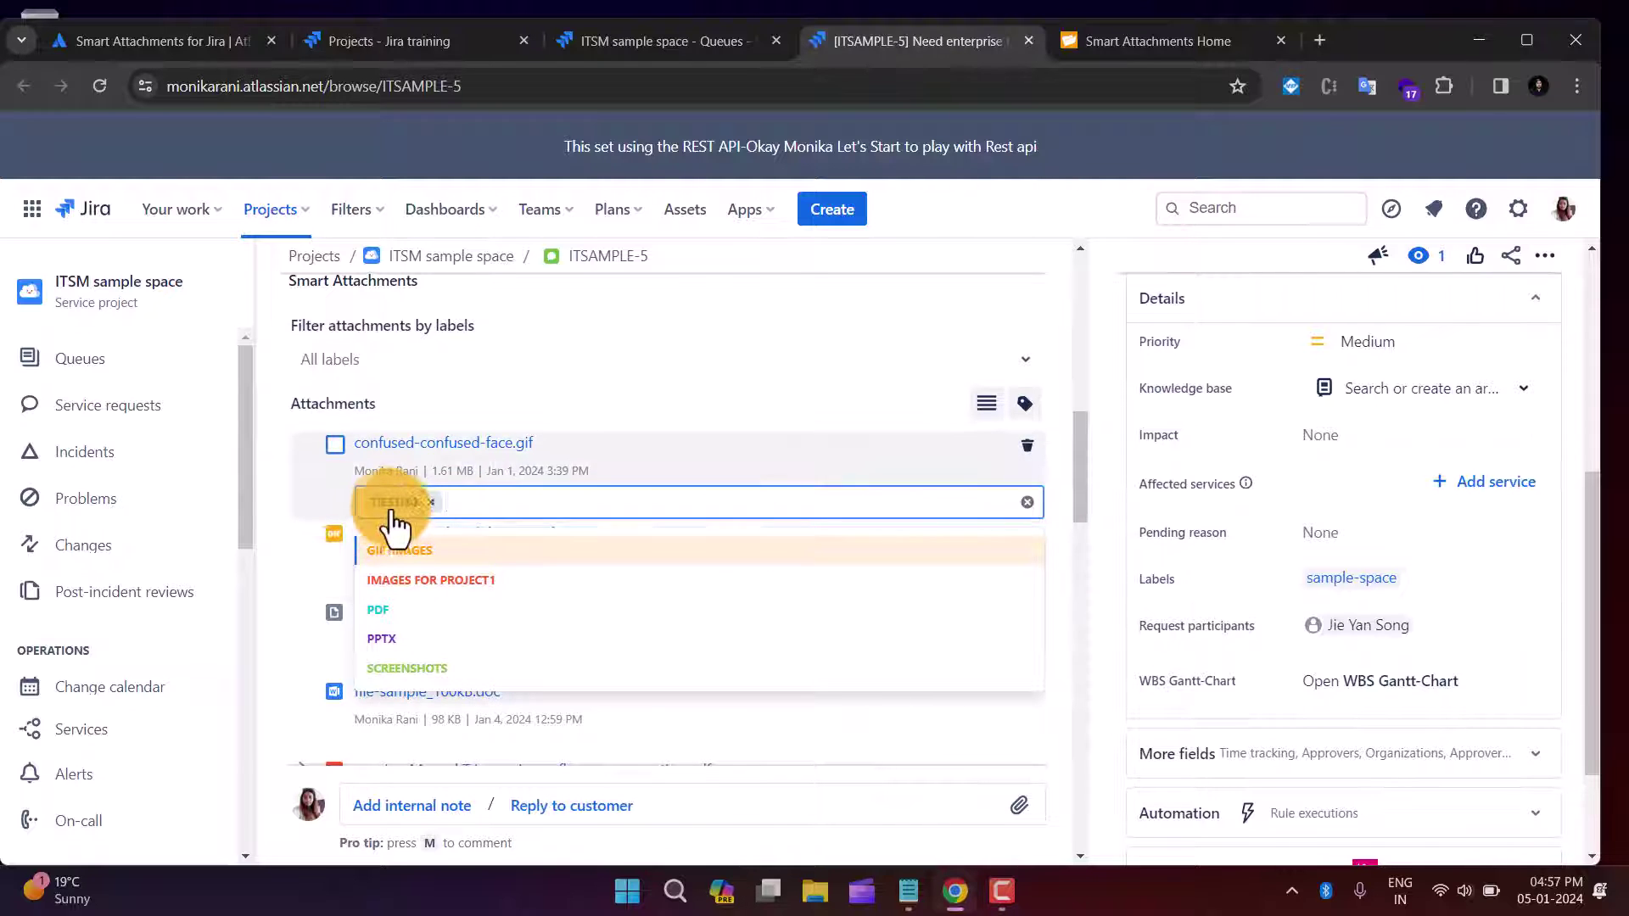
{"action": "left_click", "coordinate": [395, 475]}
{"action": "mouse_move", "coordinate": [388, 455]}
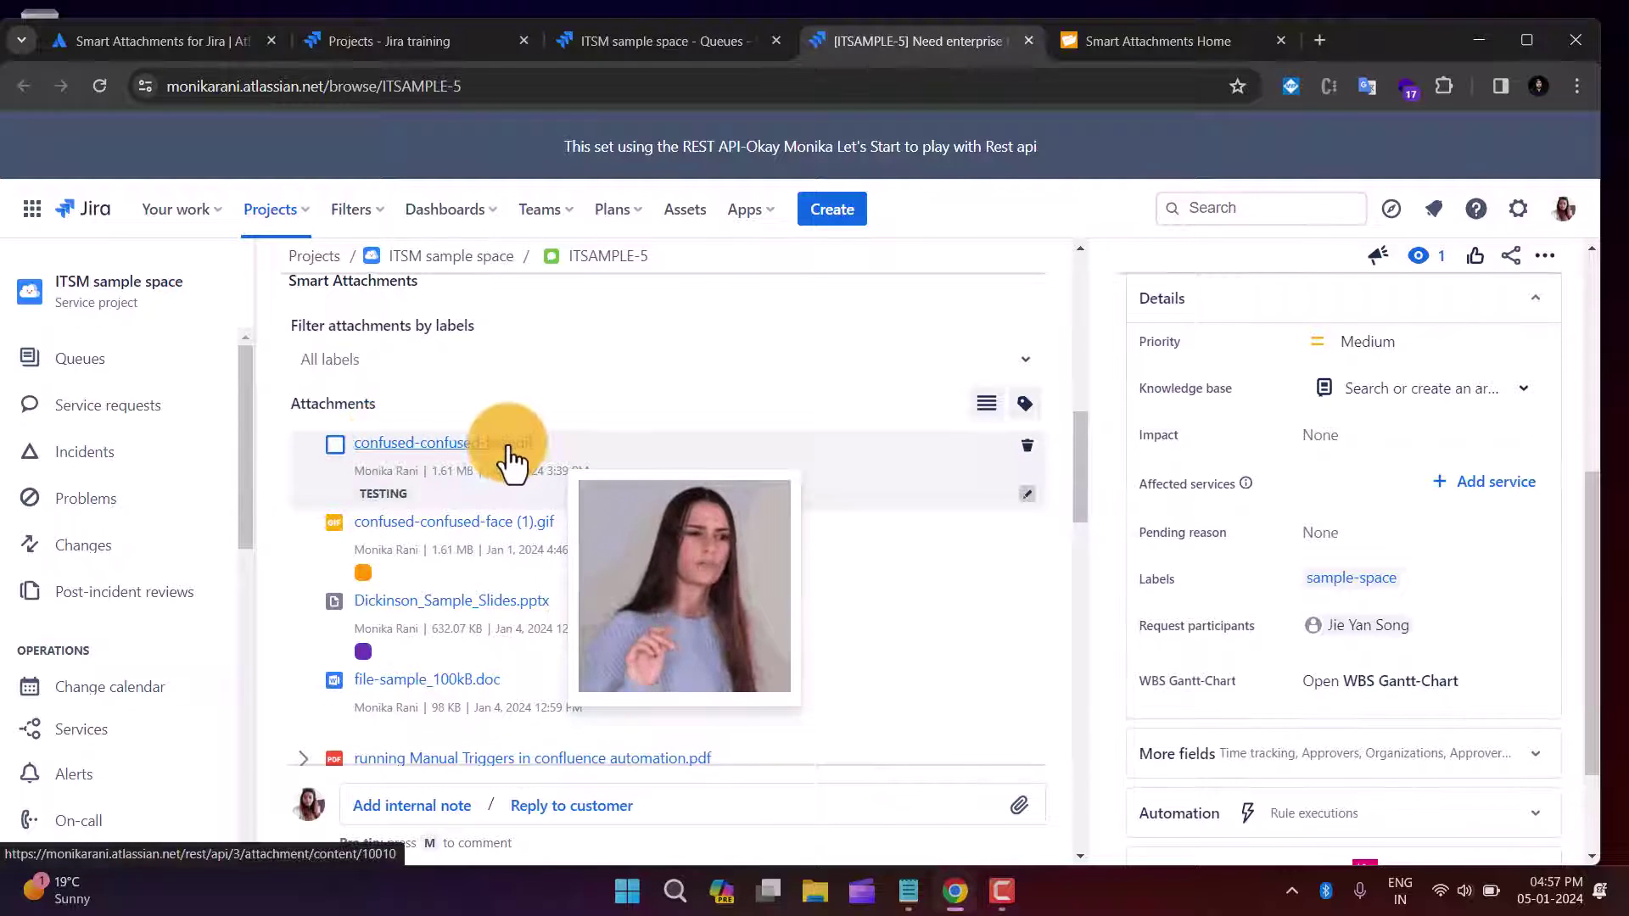
Step: Group the ticket's attachments by label and look through the resulting groups
{"action": "scroll", "coordinate": [764, 356], "scroll_direction": "down", "scroll_amount": 1}
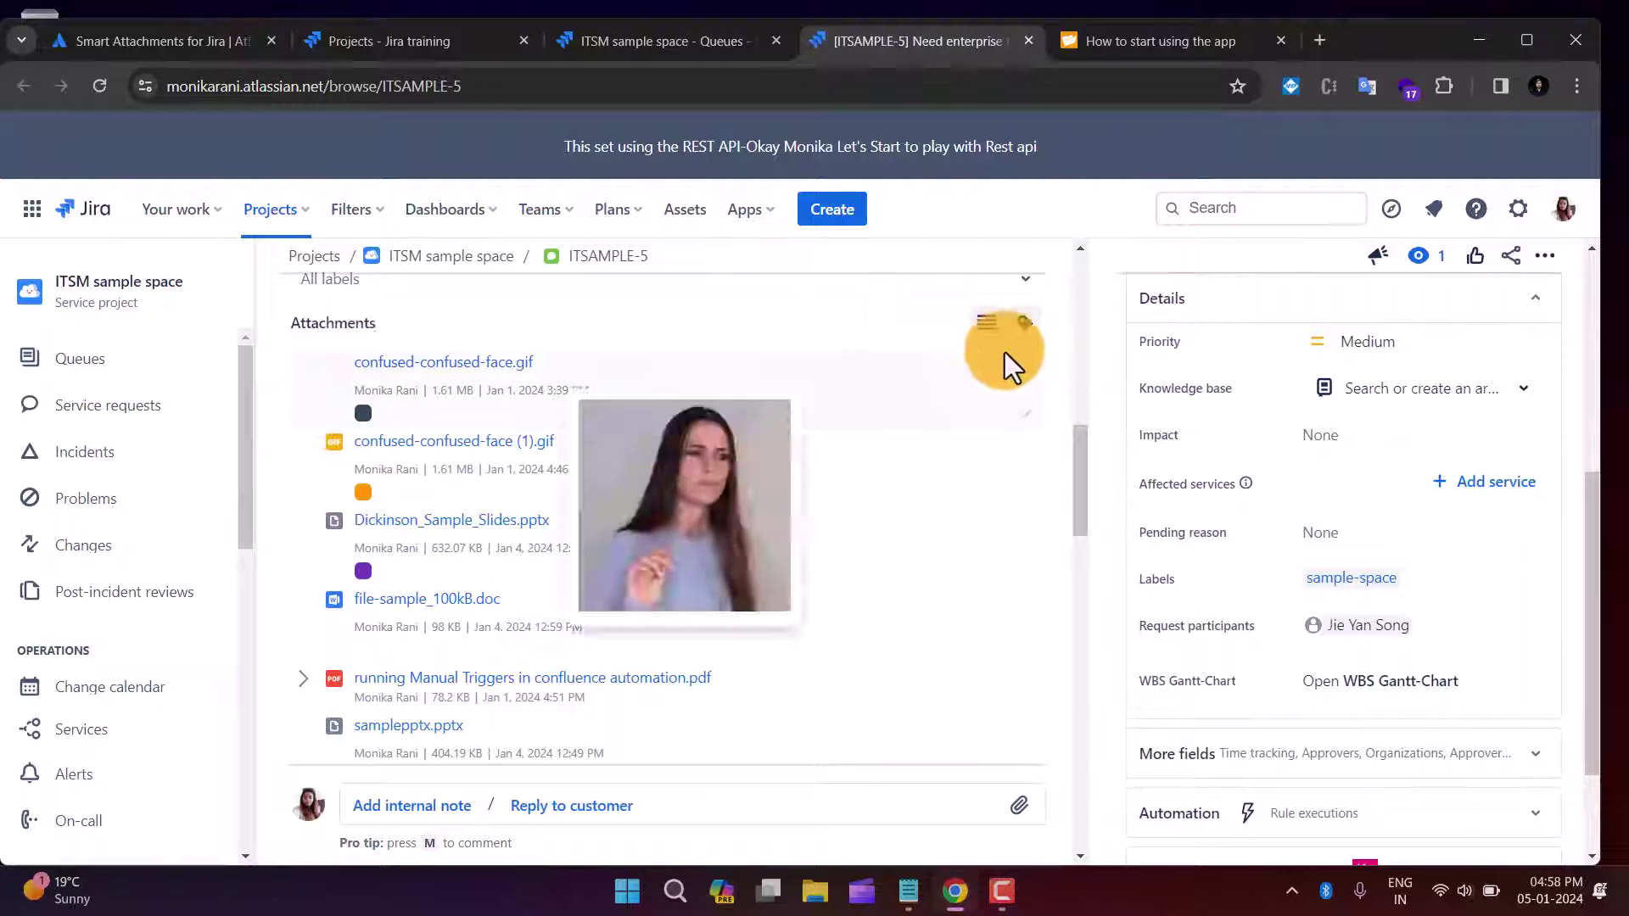
{"action": "left_click", "coordinate": [1023, 324]}
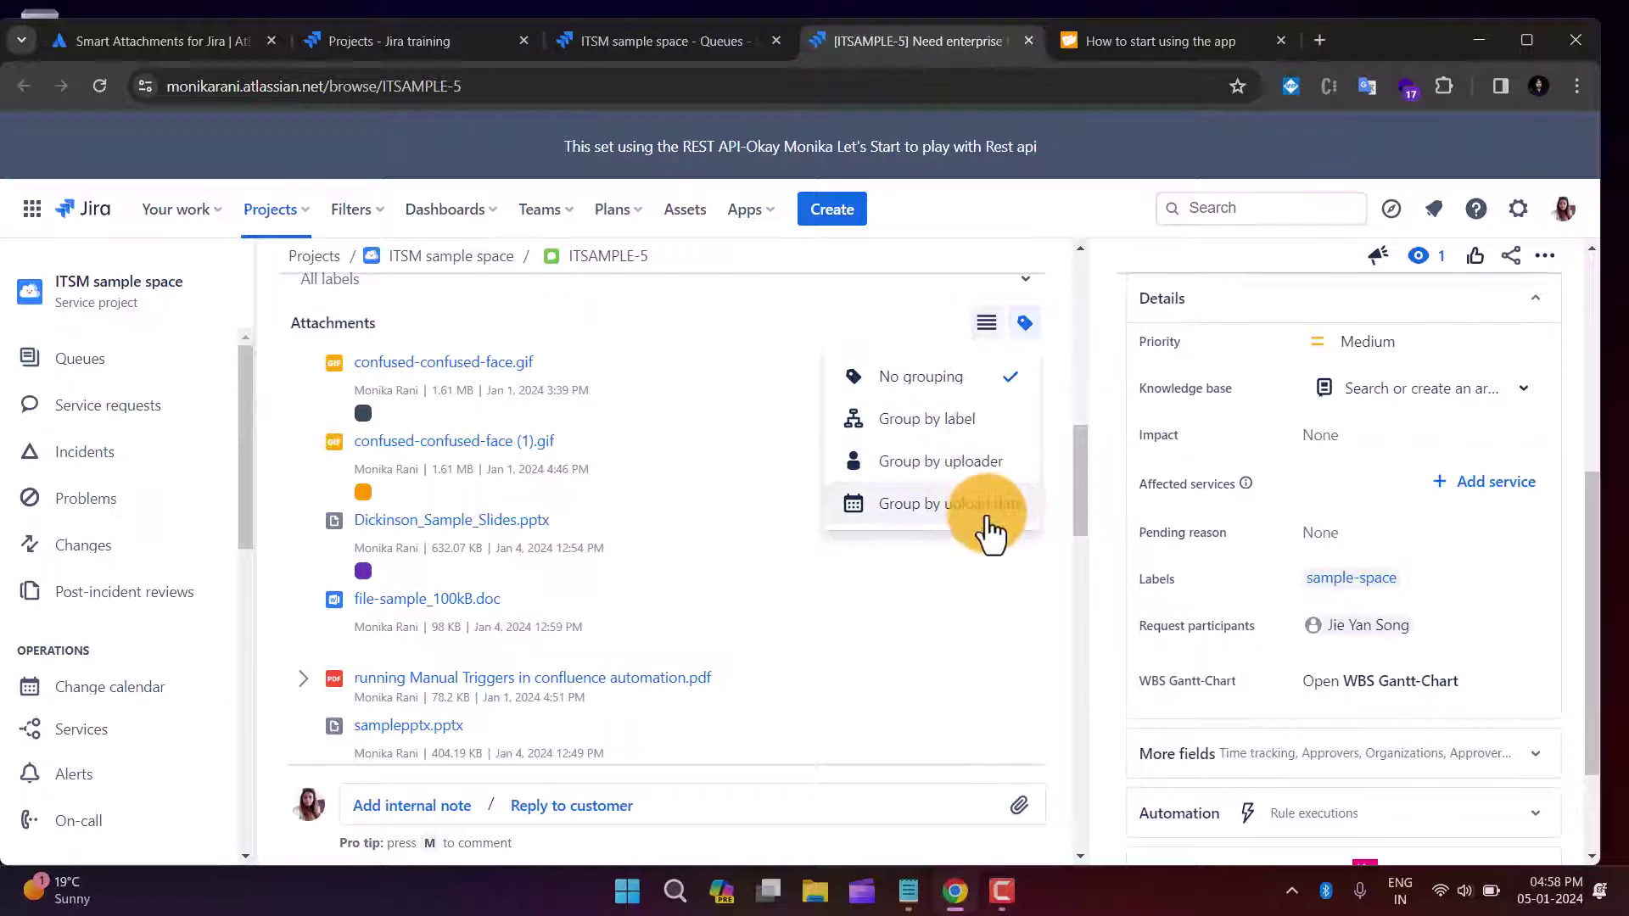
{"action": "left_click", "coordinate": [933, 432]}
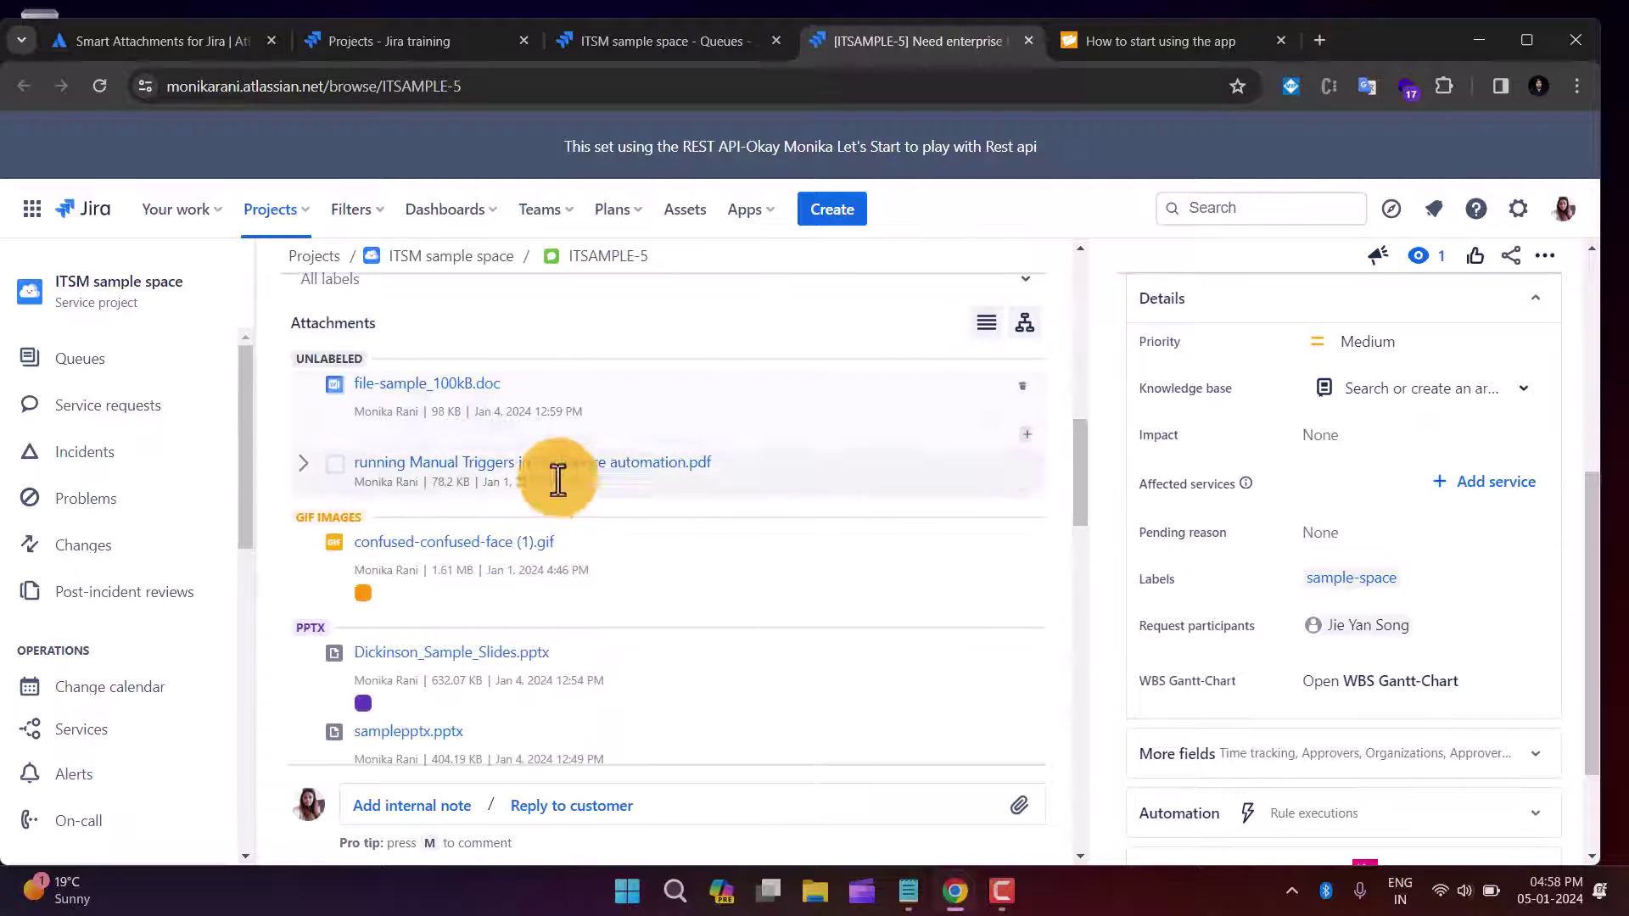
{"action": "mouse_move", "coordinate": [1081, 436]}
{"action": "left_mouse_down"}
{"action": "mouse_move", "coordinate": [1082, 491]}
{"action": "mouse_move", "coordinate": [1078, 445]}
{"action": "left_mouse_up"}
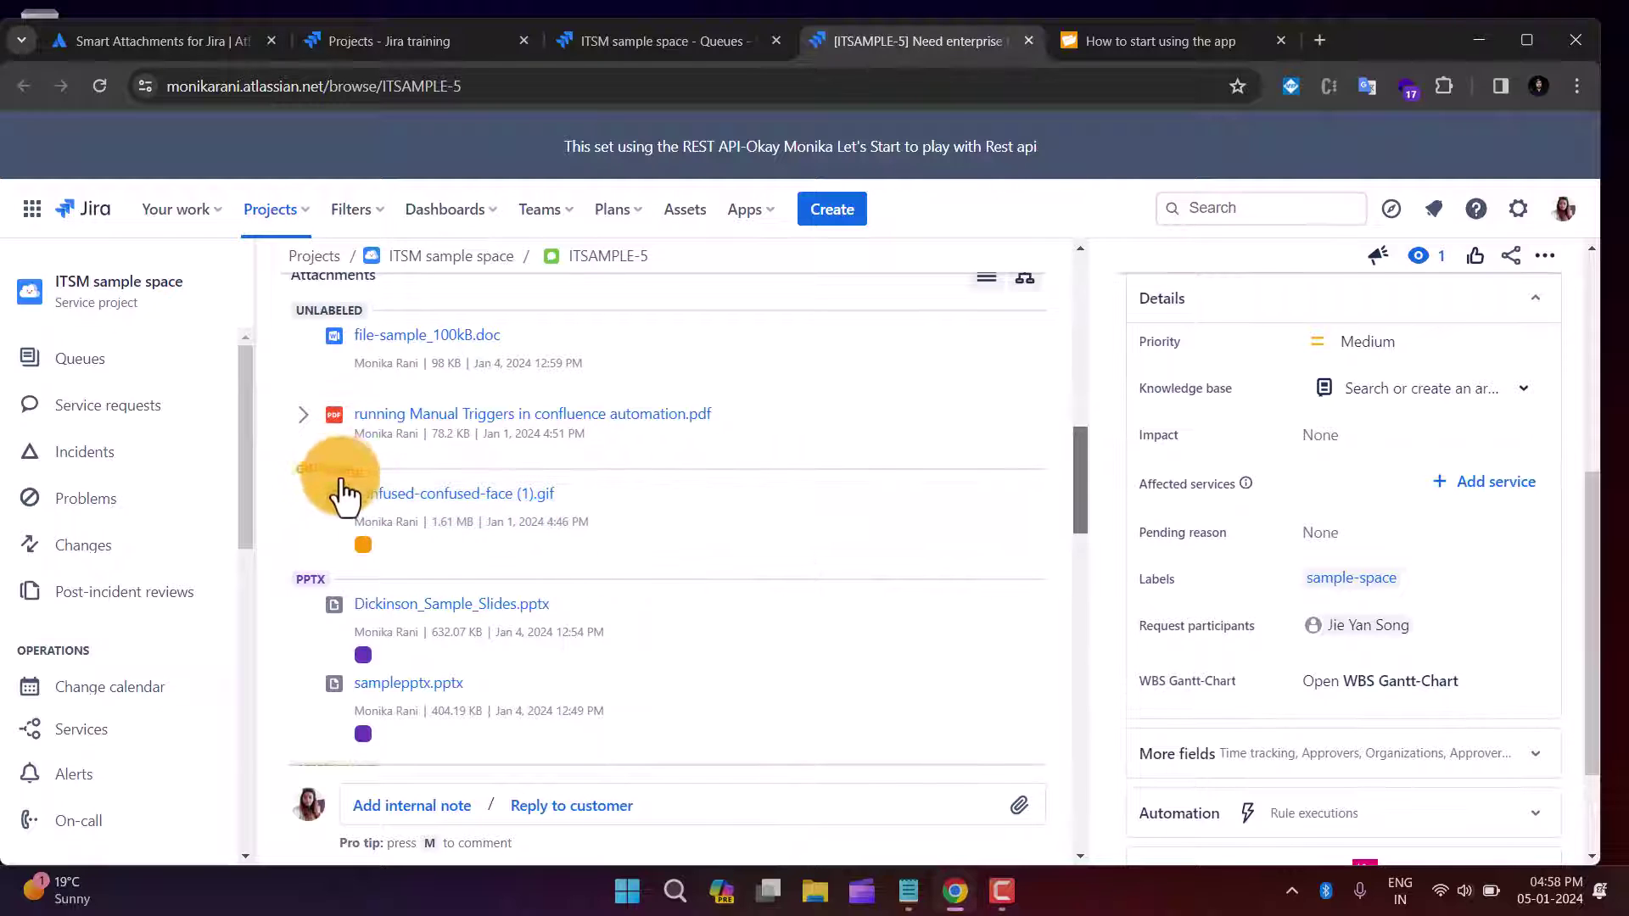
{"action": "scroll", "coordinate": [478, 550], "scroll_direction": "up", "scroll_amount": 4}
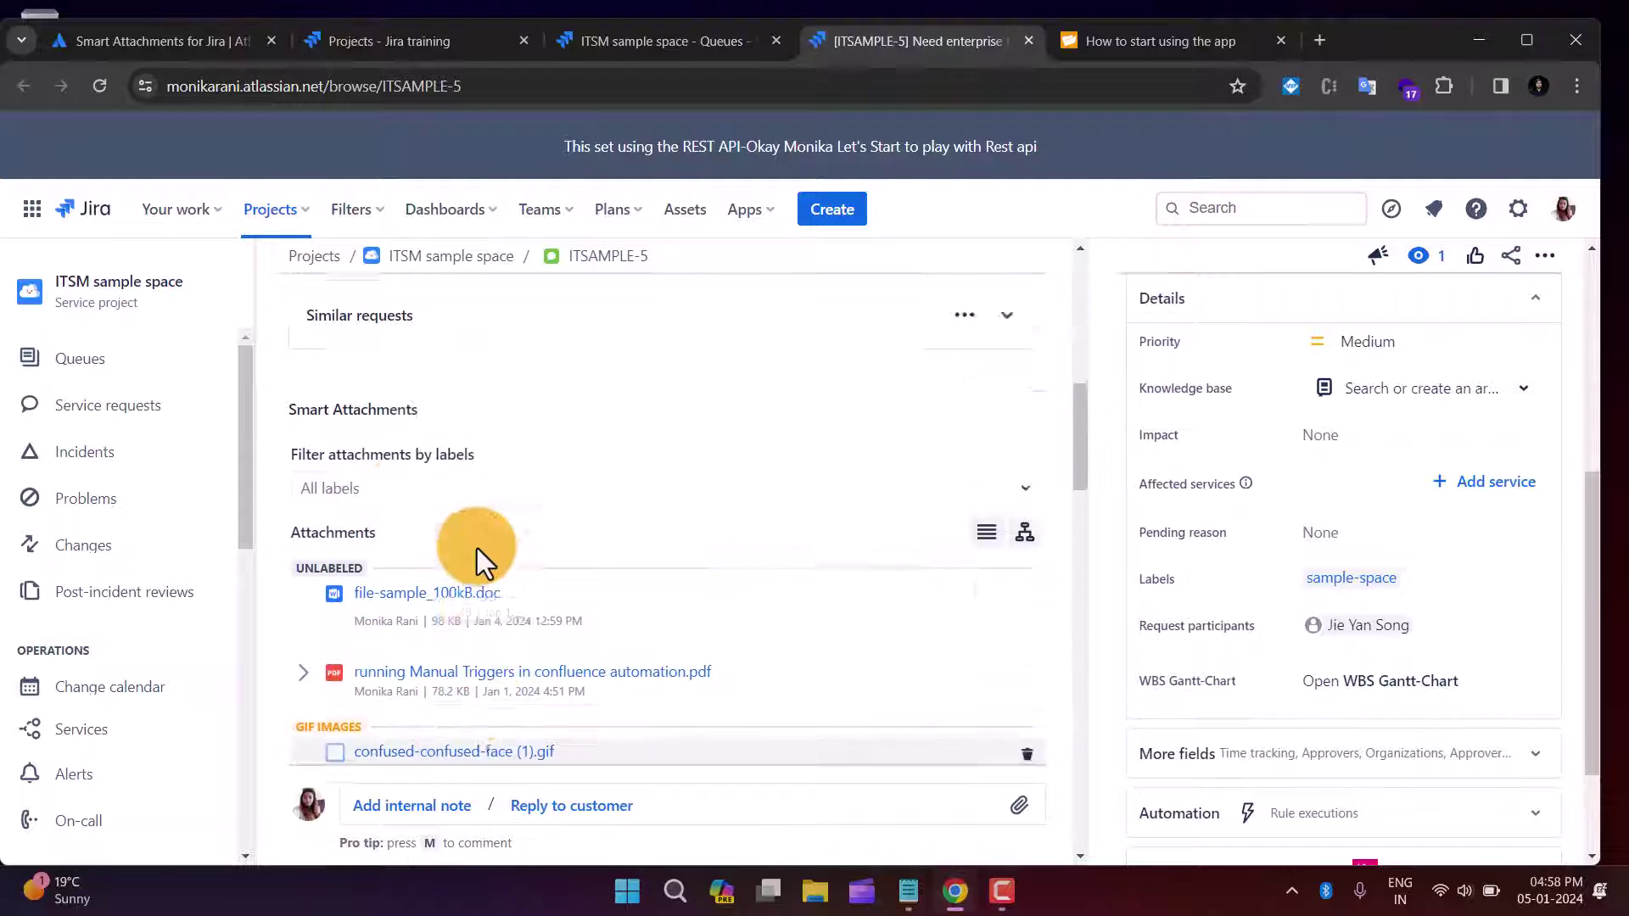
{"action": "scroll", "coordinate": [517, 595], "scroll_direction": "down", "scroll_amount": 2}
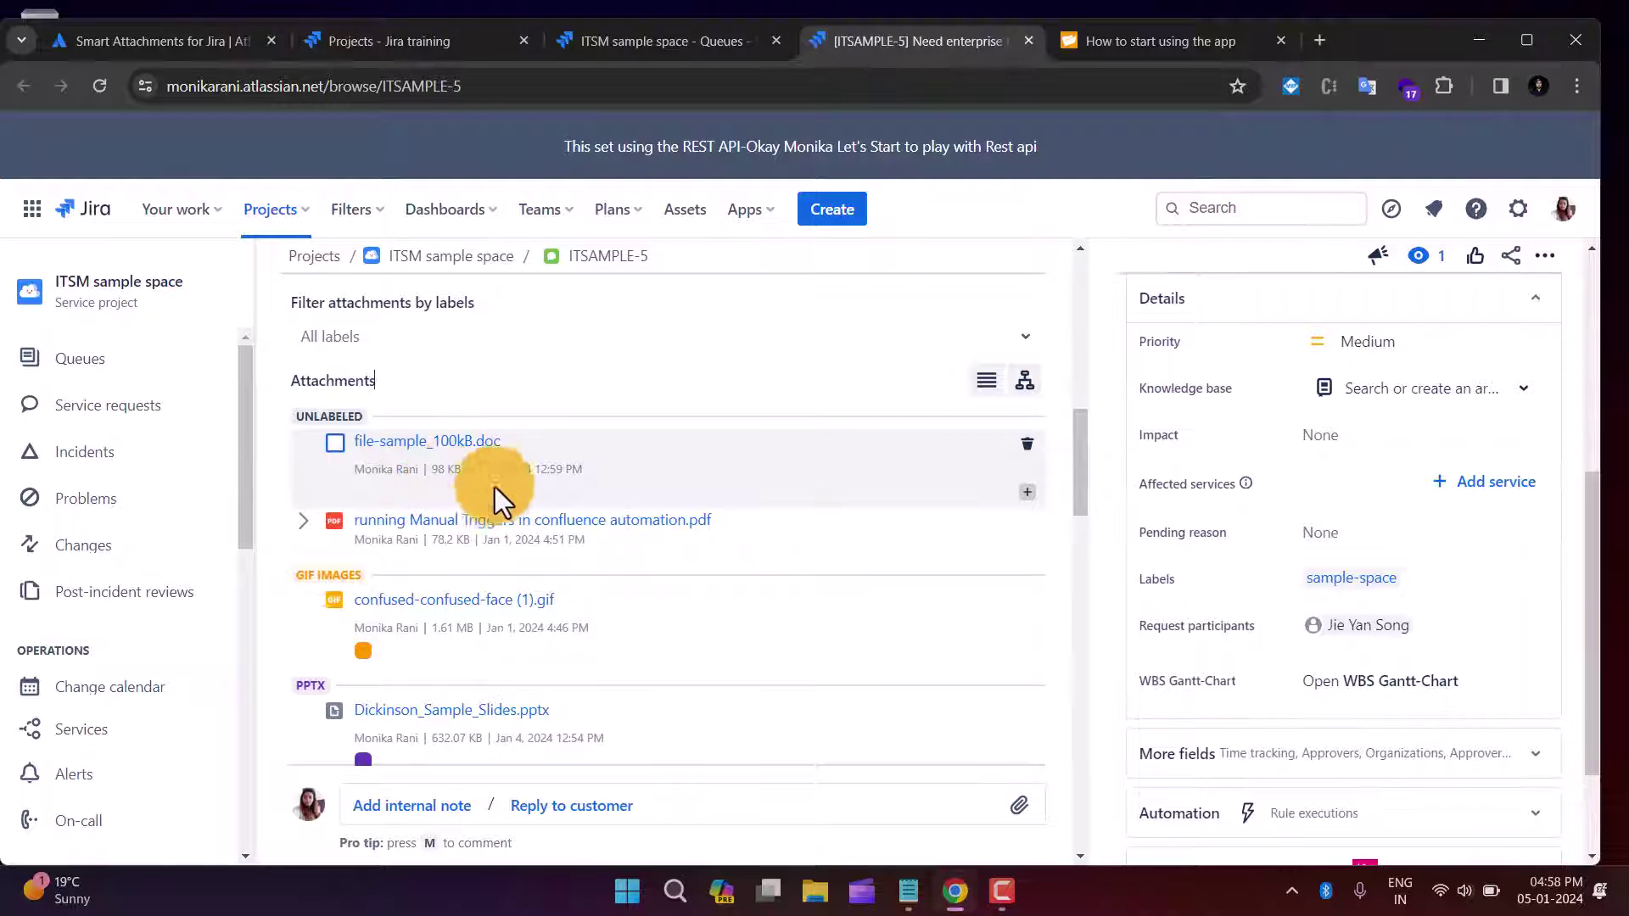
Step: Switch the grouping of the ticket's attachments to group by uploader
{"action": "left_click", "coordinate": [1025, 382]}
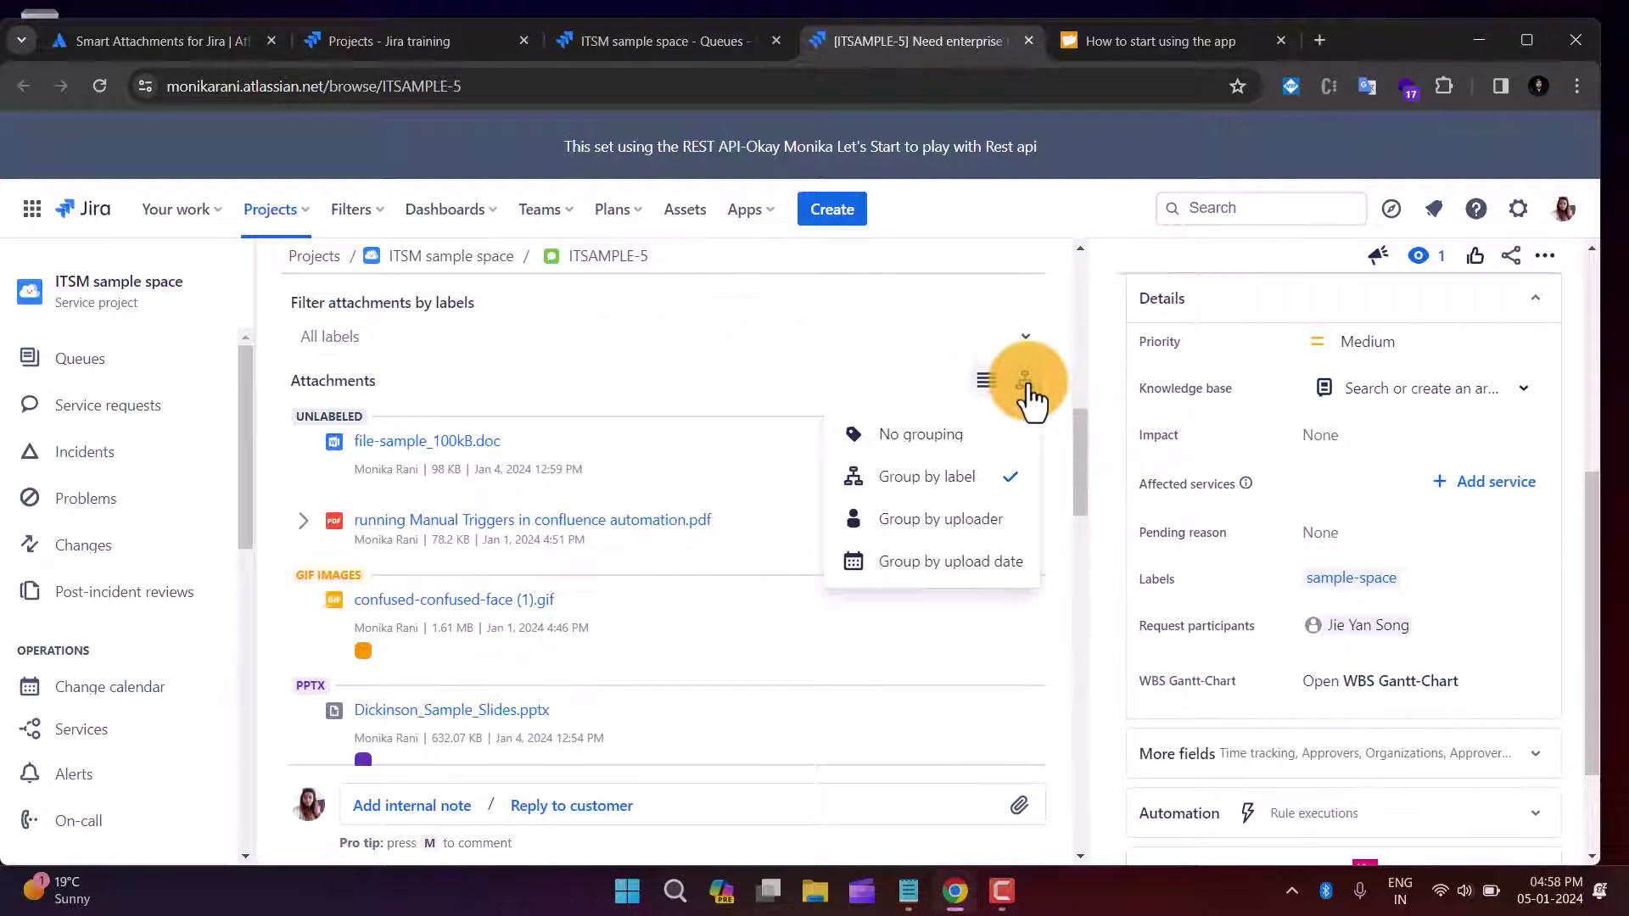
{"action": "left_click", "coordinate": [1007, 475]}
{"action": "left_click", "coordinate": [963, 521]}
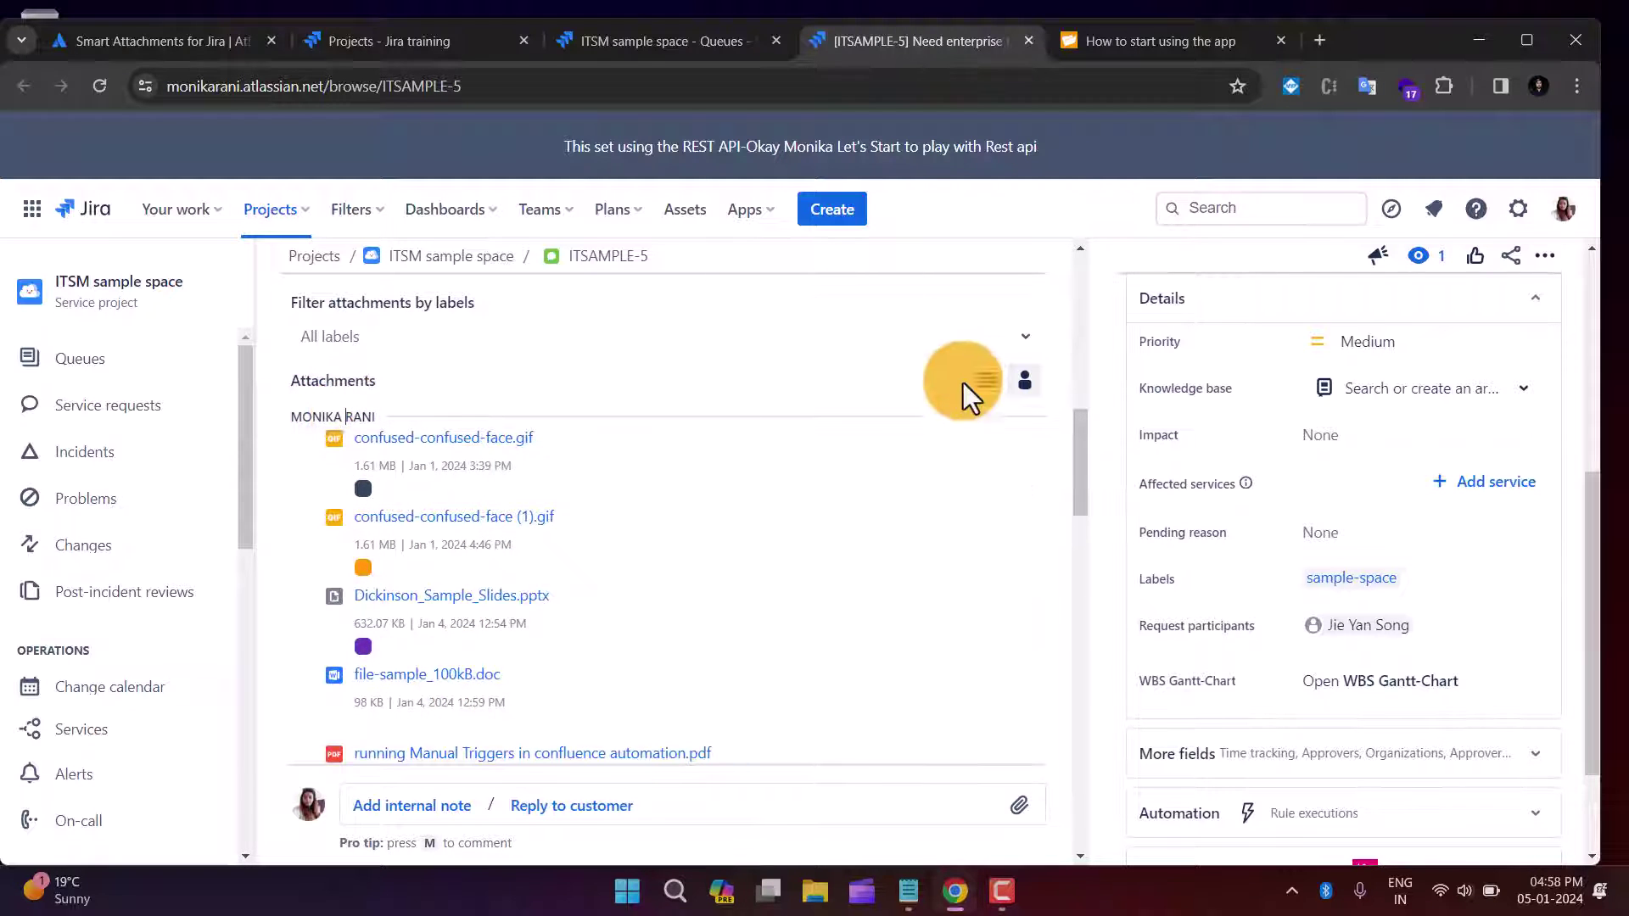
Step: Group the ticket's attachments by upload date and look through the dated groups
{"action": "left_click", "coordinate": [1025, 386]}
{"action": "left_click", "coordinate": [938, 566]}
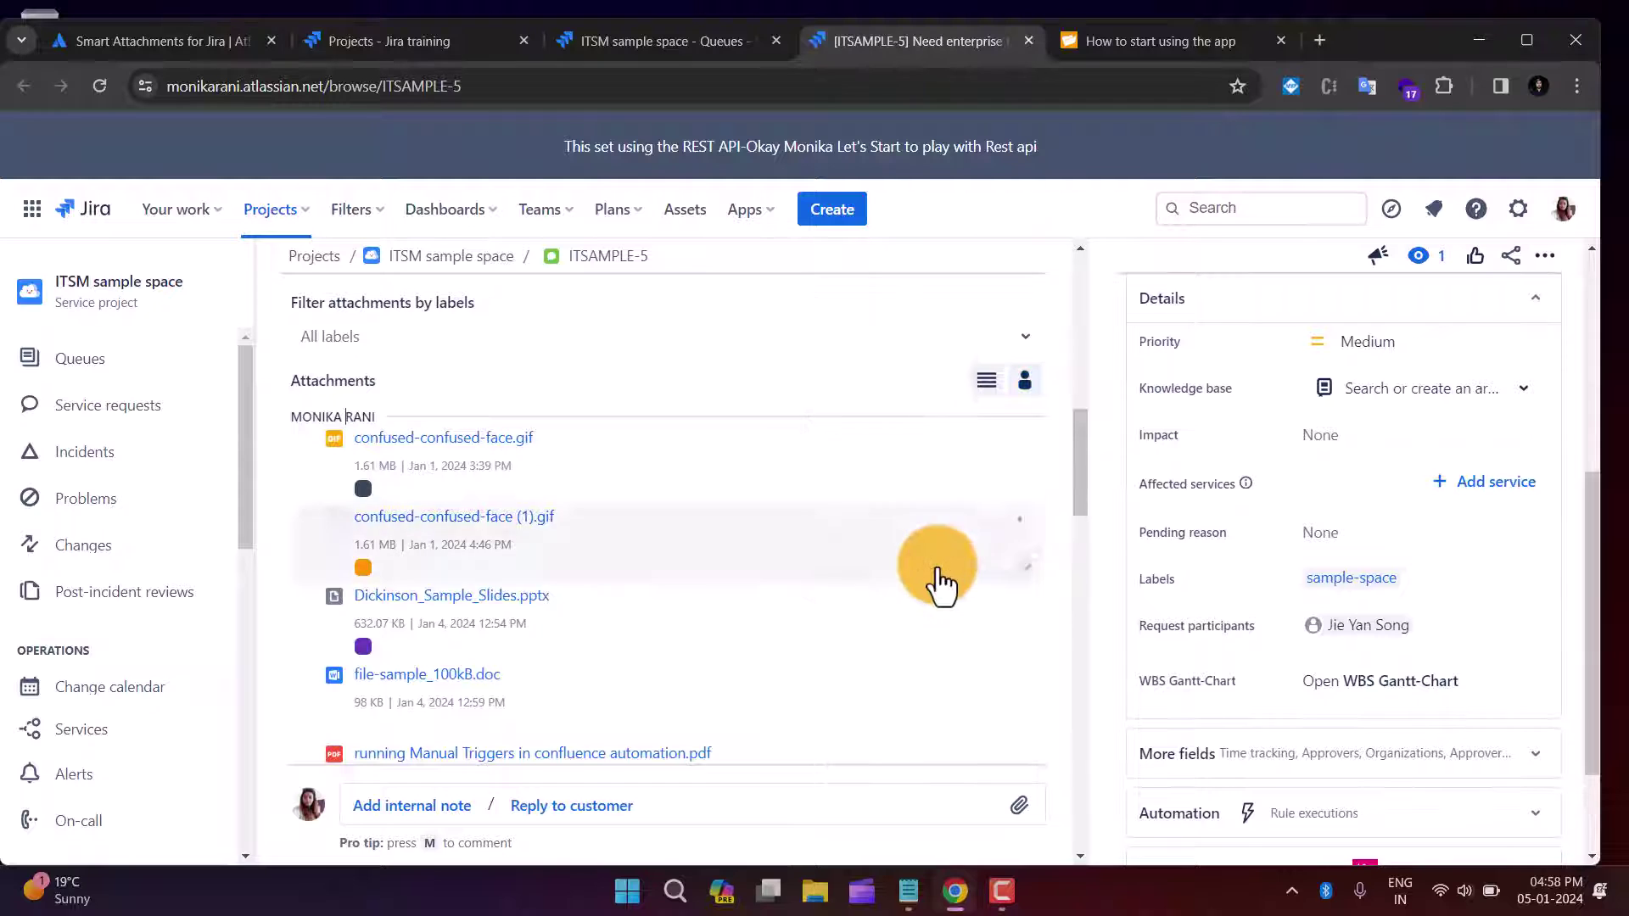
{"action": "scroll", "coordinate": [674, 537], "scroll_direction": "down", "scroll_amount": 4}
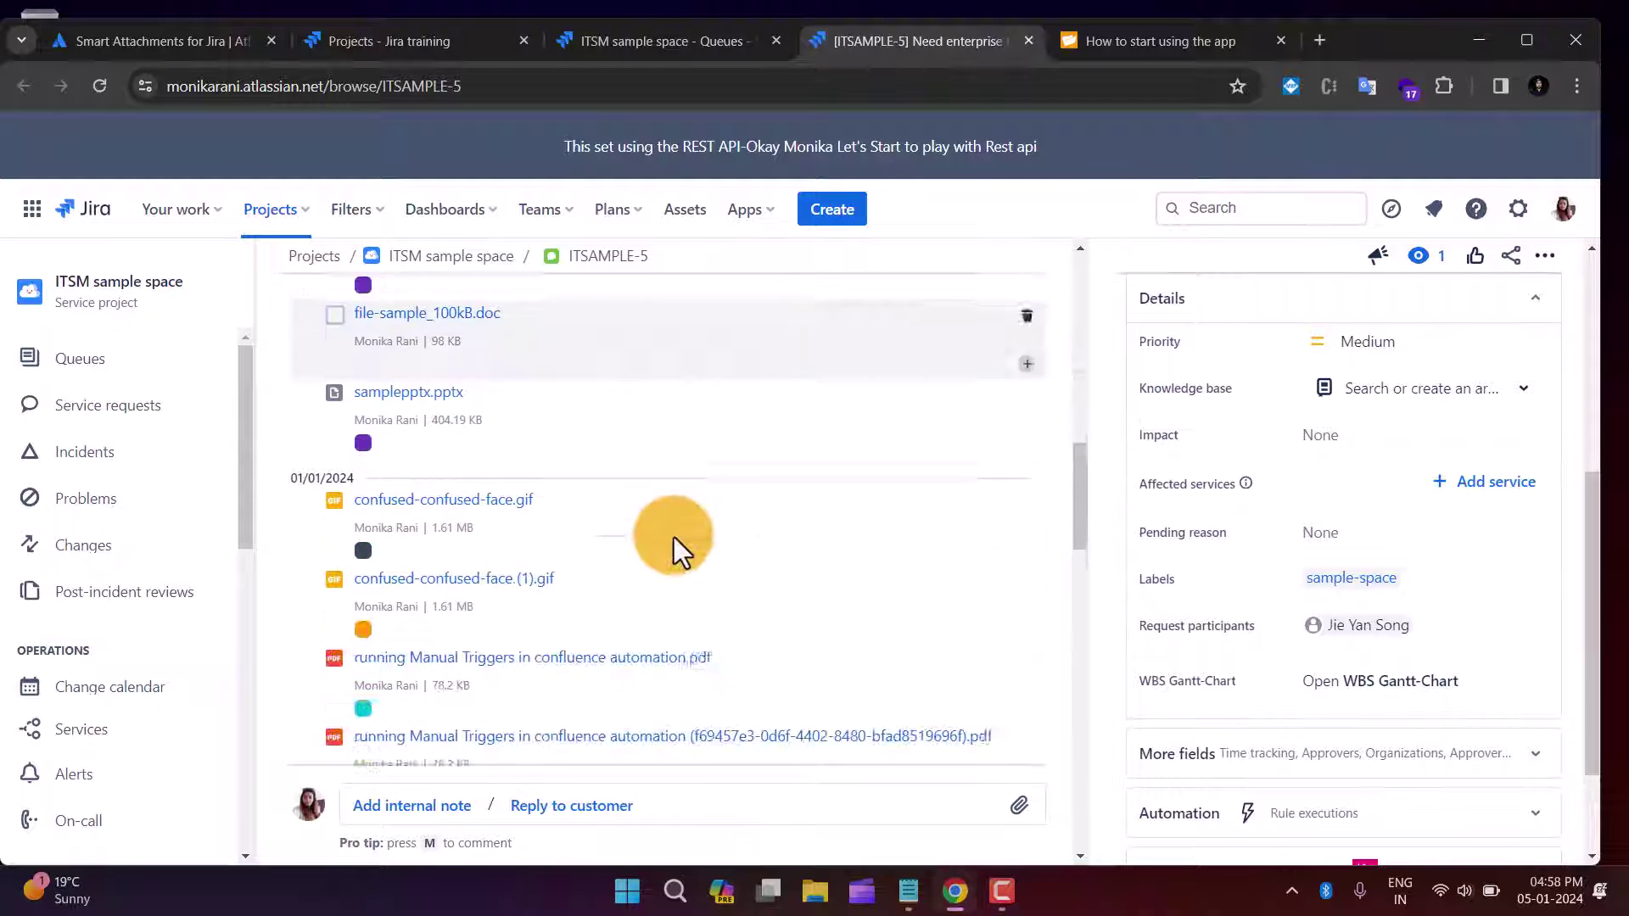
{"action": "scroll", "coordinate": [673, 537], "scroll_direction": "down", "scroll_amount": 3}
{"action": "scroll", "coordinate": [674, 537], "scroll_direction": "up", "scroll_amount": 6}
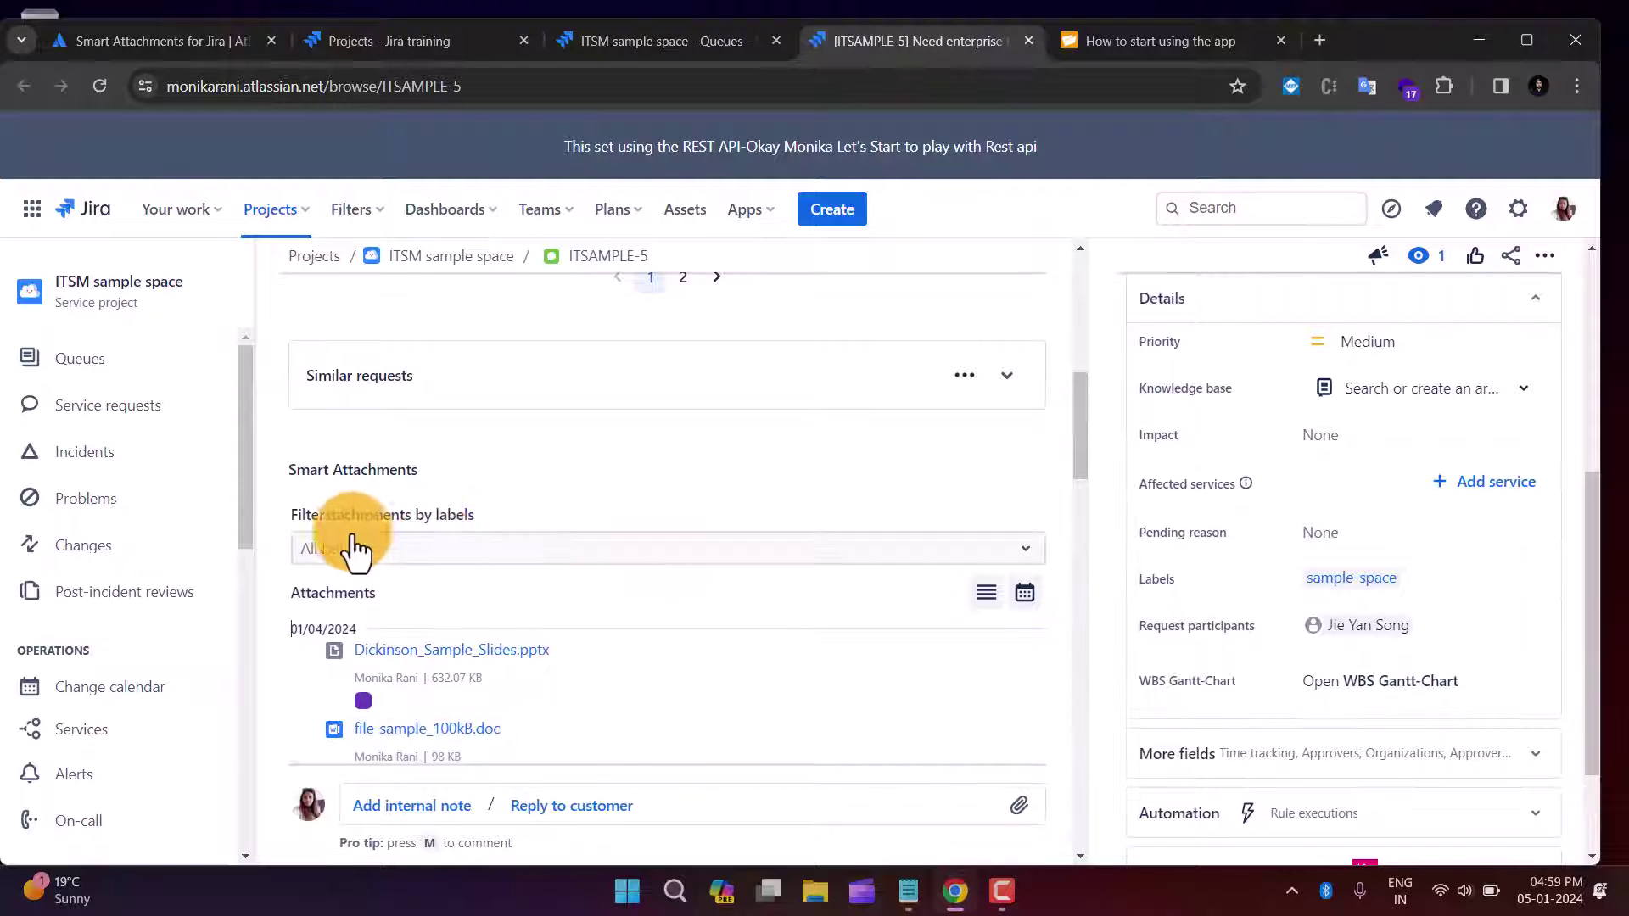
Step: Filter the ticket's attachments by the PDF and GIF IMAGES labels, and clear both labels from the filter
{"action": "left_click", "coordinate": [490, 560]}
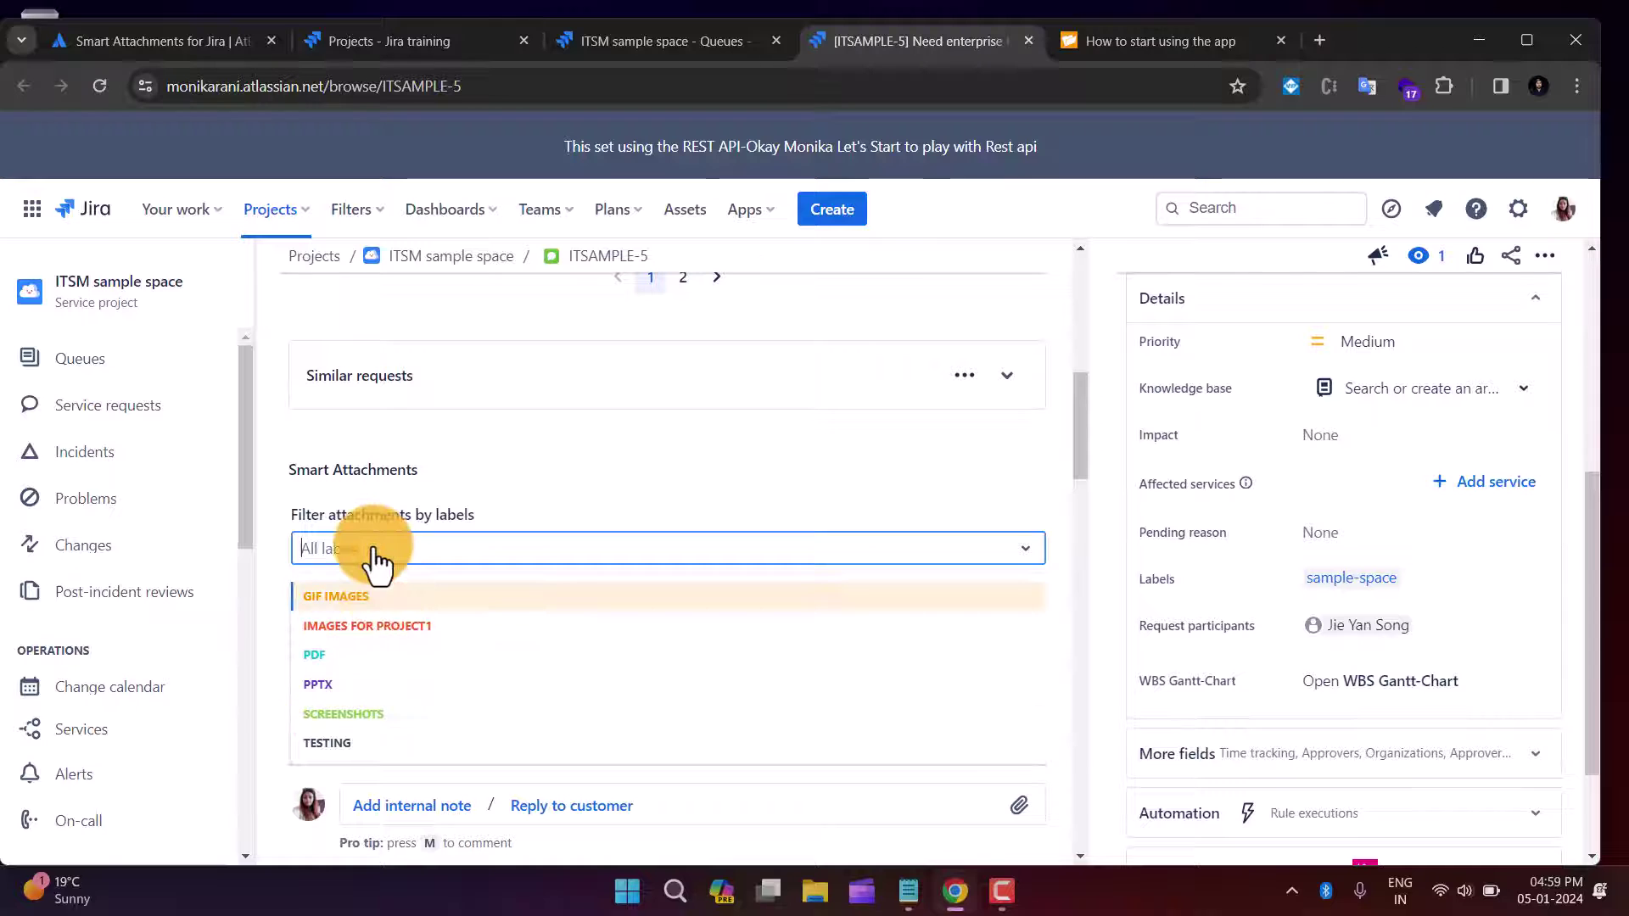
{"action": "left_click", "coordinate": [340, 655]}
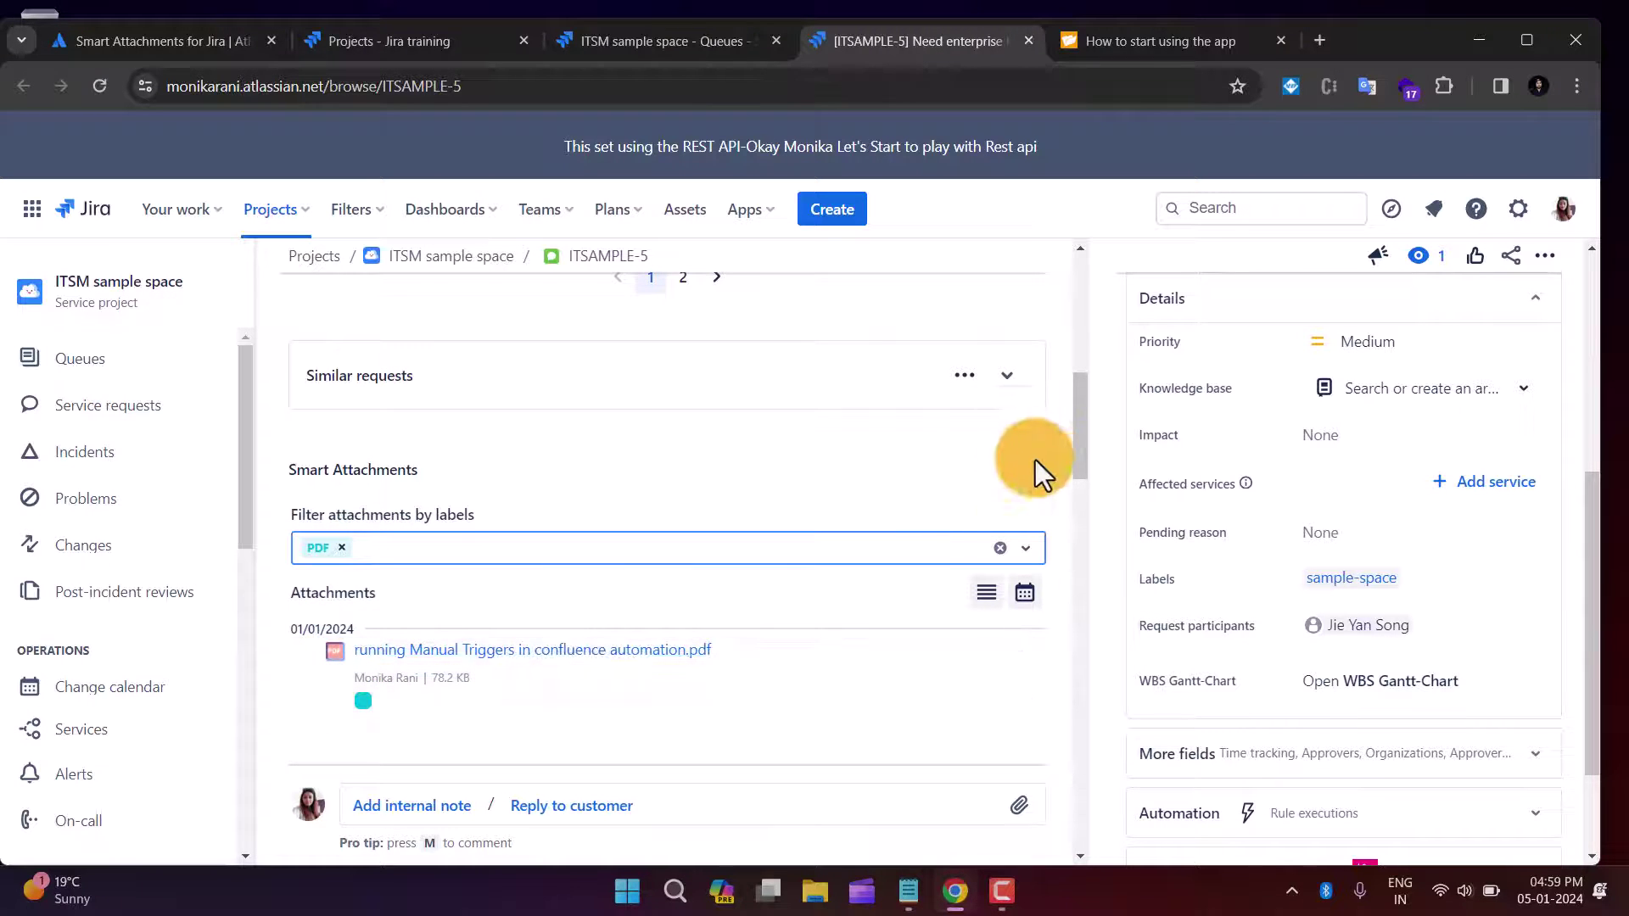
{"action": "mouse_move", "coordinate": [1079, 458]}
{"action": "left_mouse_down"}
{"action": "mouse_move", "coordinate": [1091, 538]}
{"action": "mouse_move", "coordinate": [1083, 484]}
{"action": "left_mouse_up"}
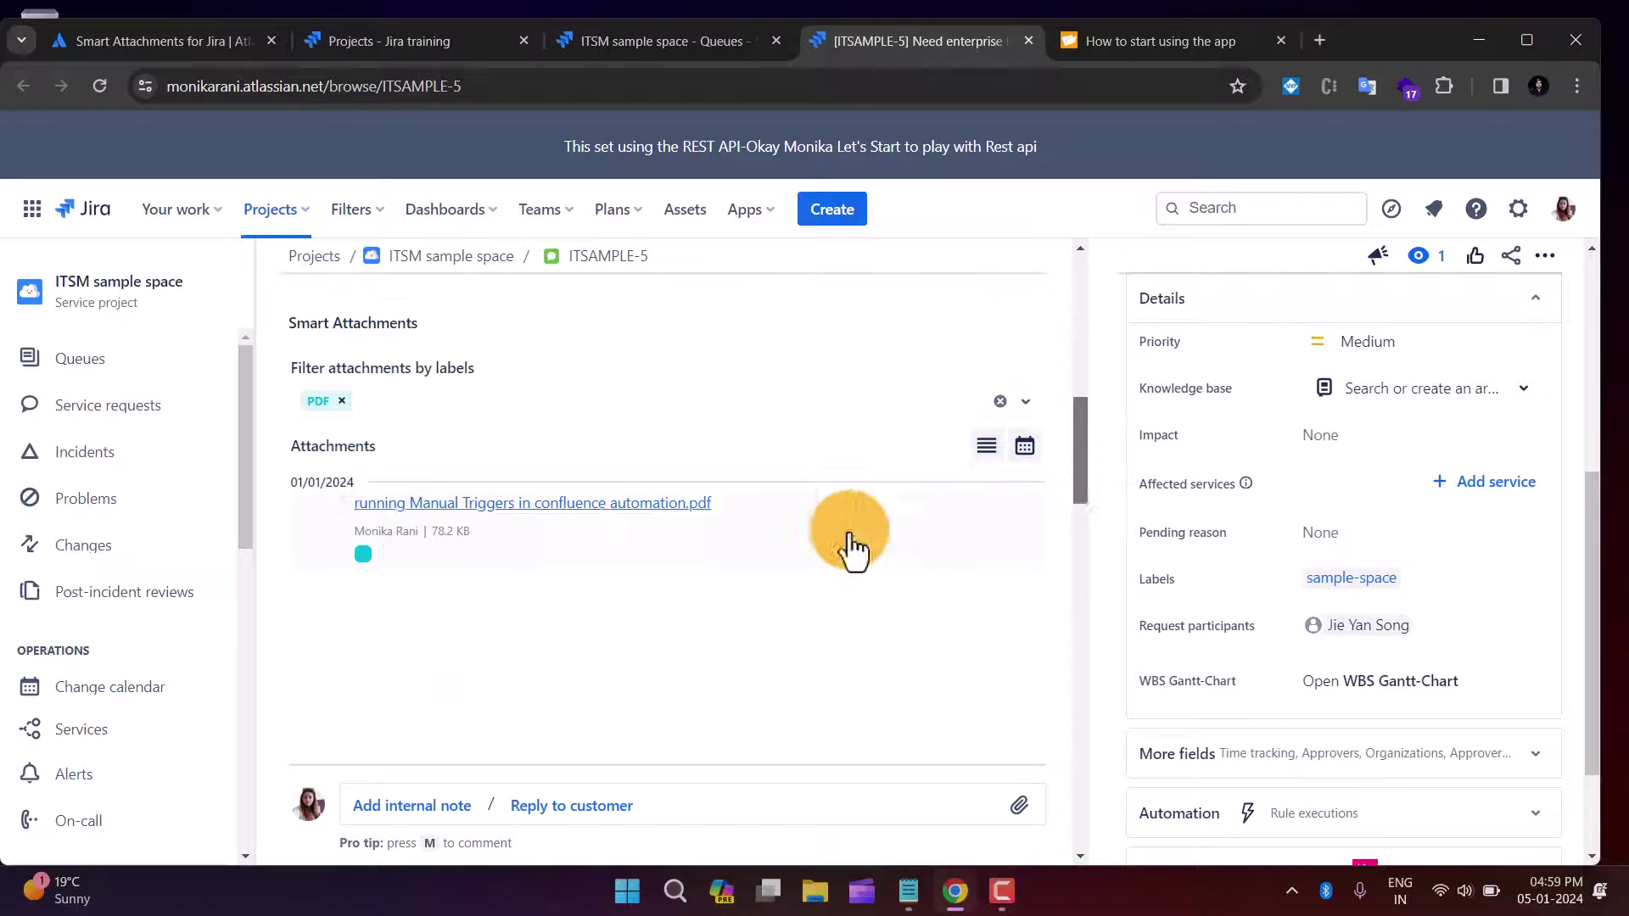
{"action": "left_click", "coordinate": [363, 399]}
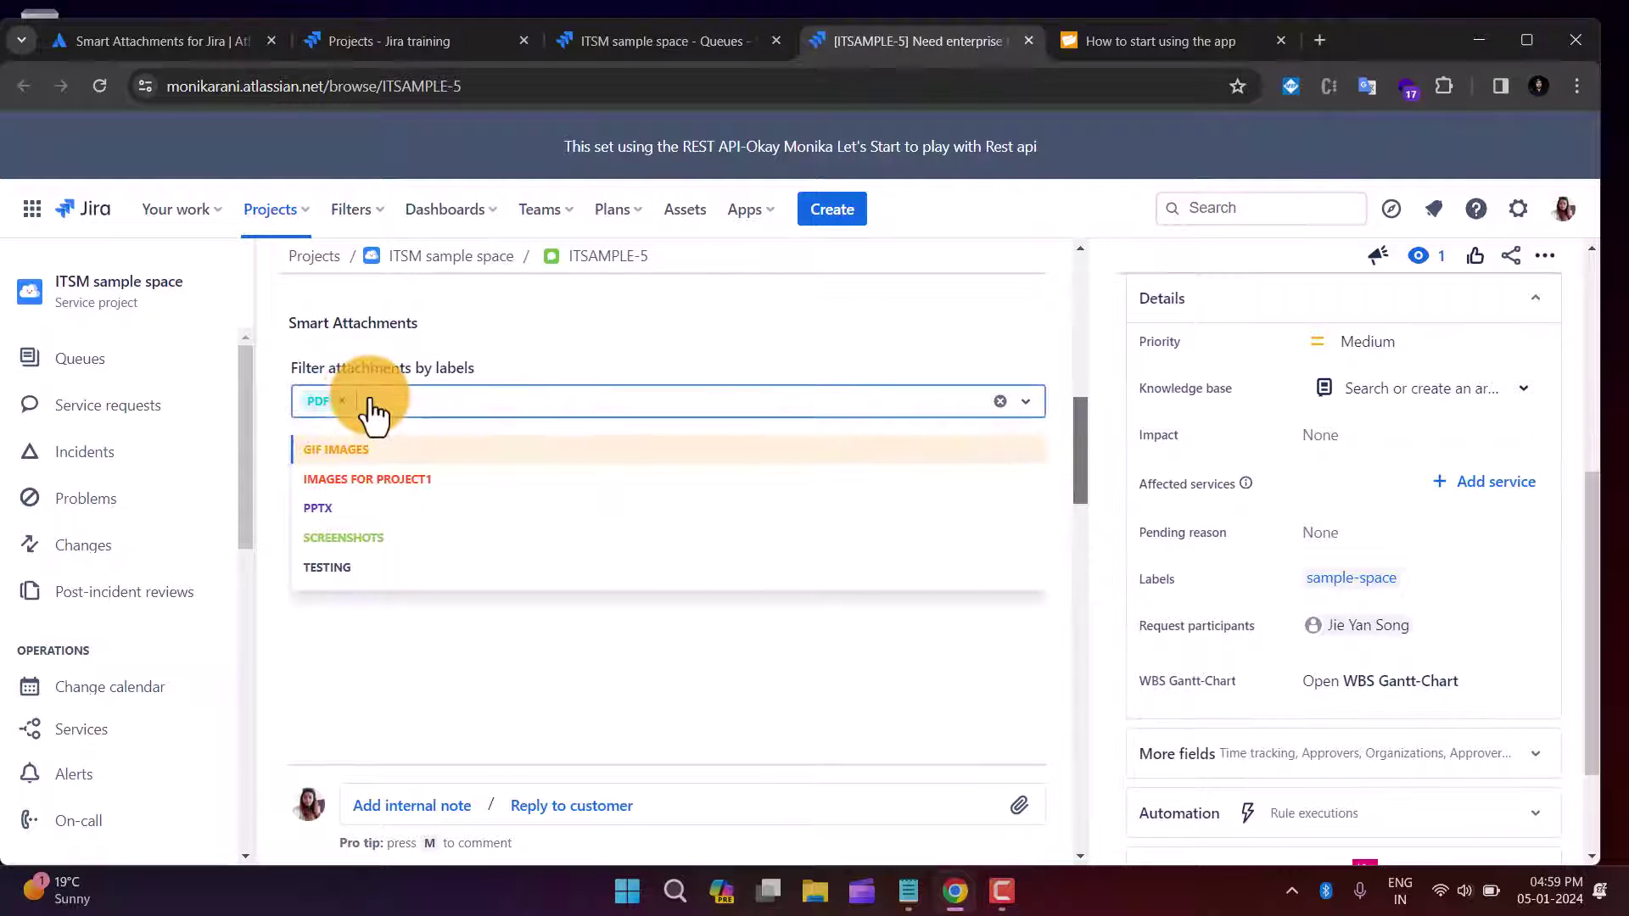
{"action": "left_click", "coordinate": [367, 458]}
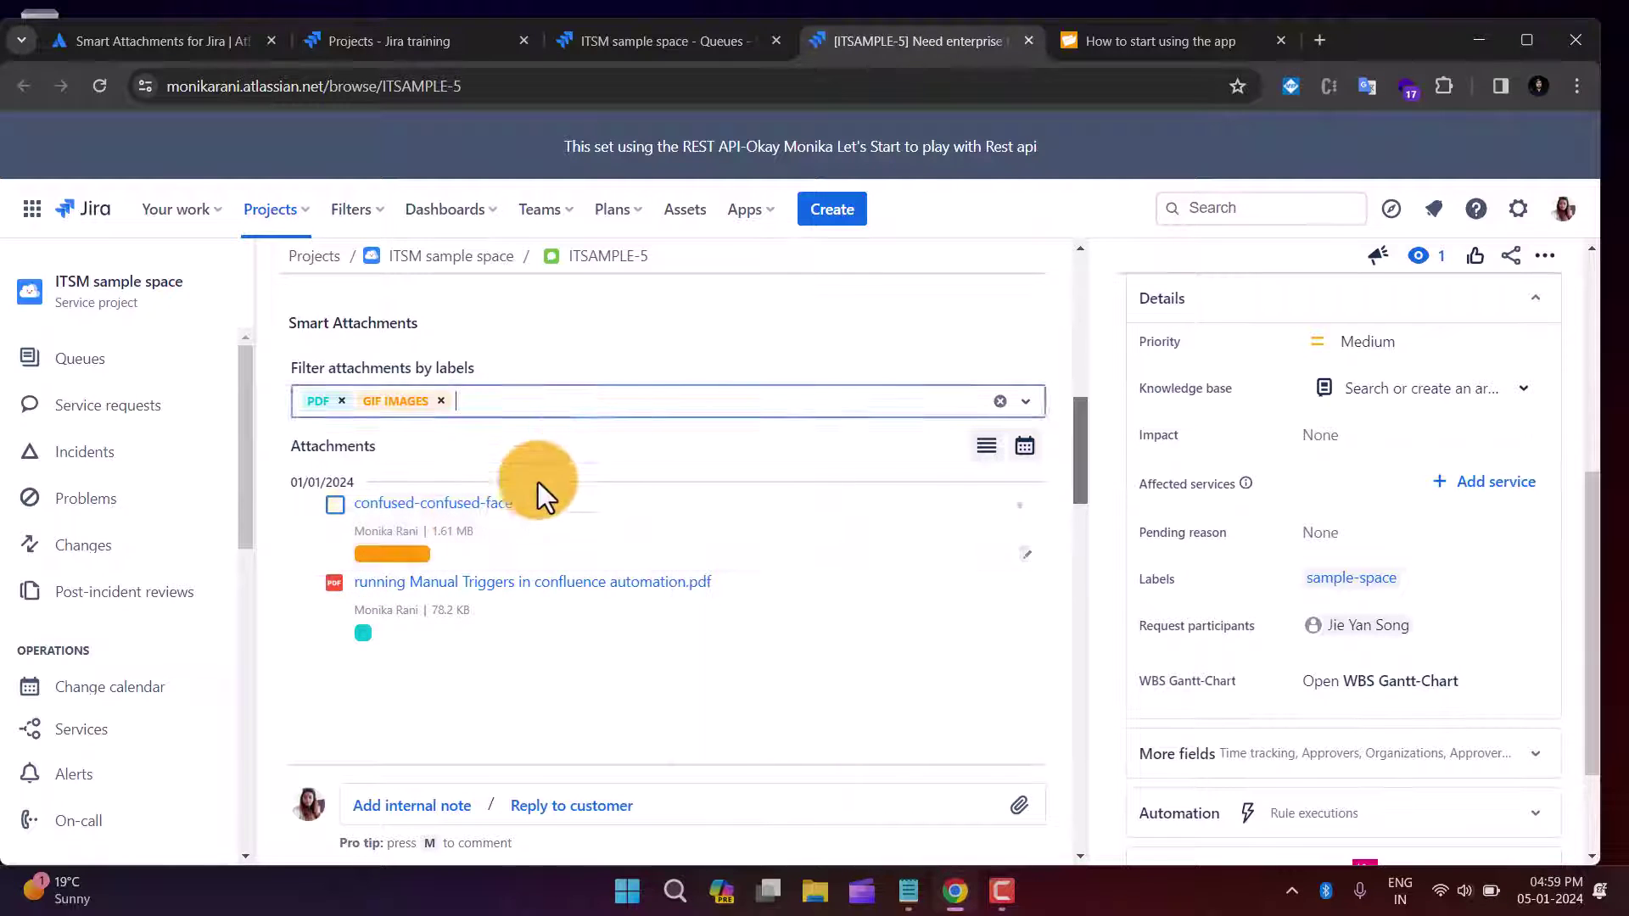
{"action": "mouse_move", "coordinate": [688, 506]}
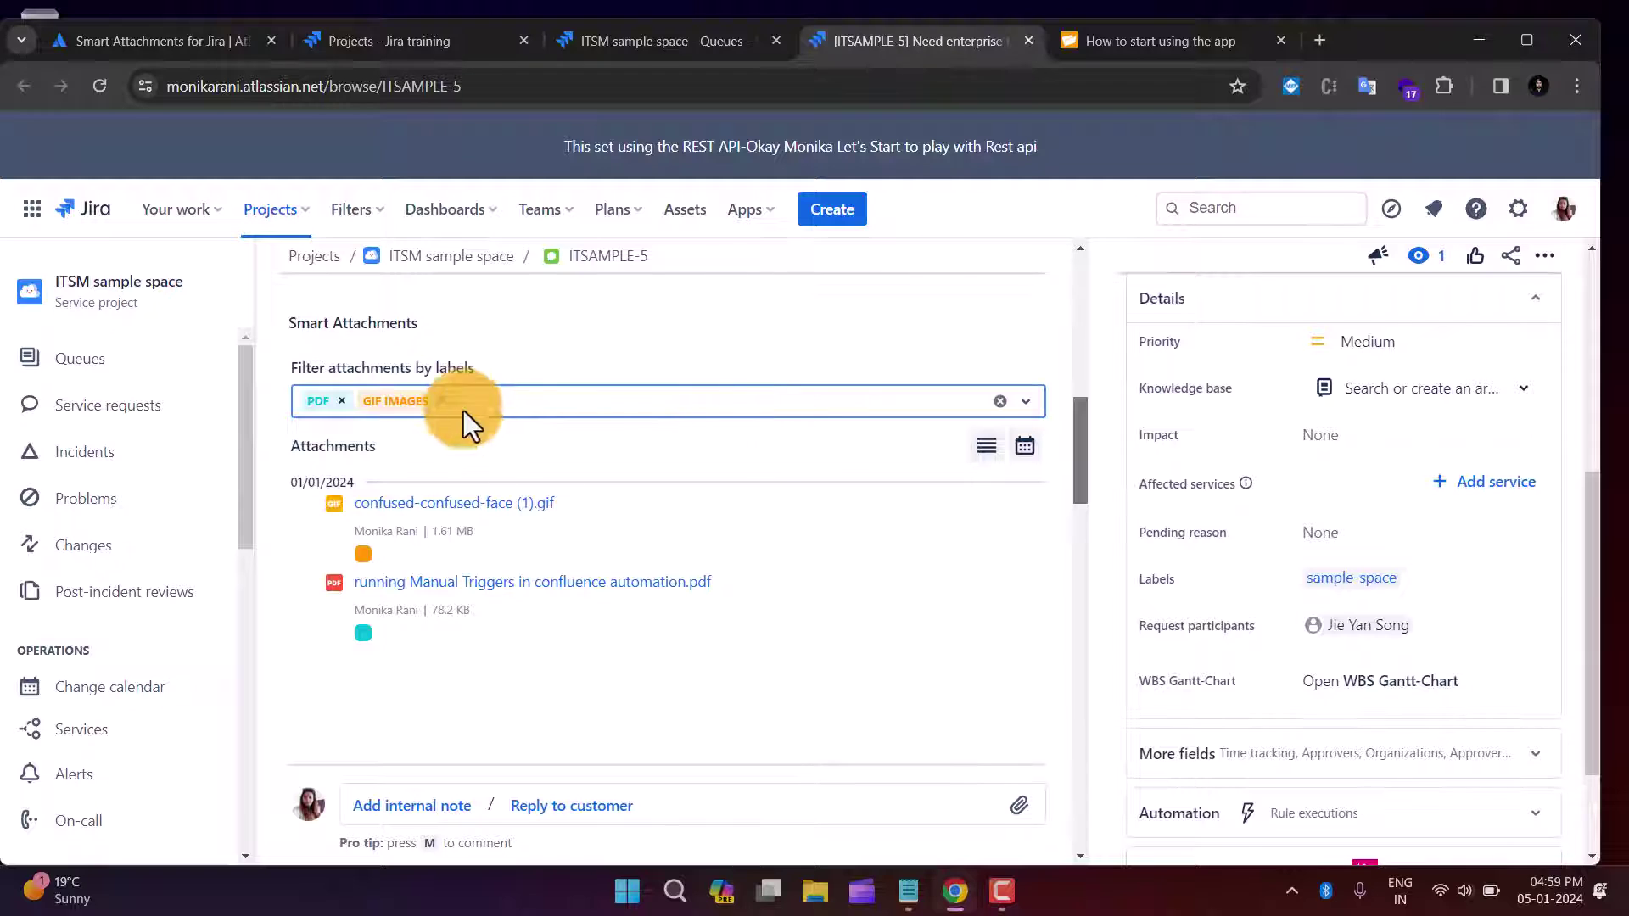
{"action": "left_click", "coordinate": [442, 400]}
{"action": "left_click", "coordinate": [342, 400]}
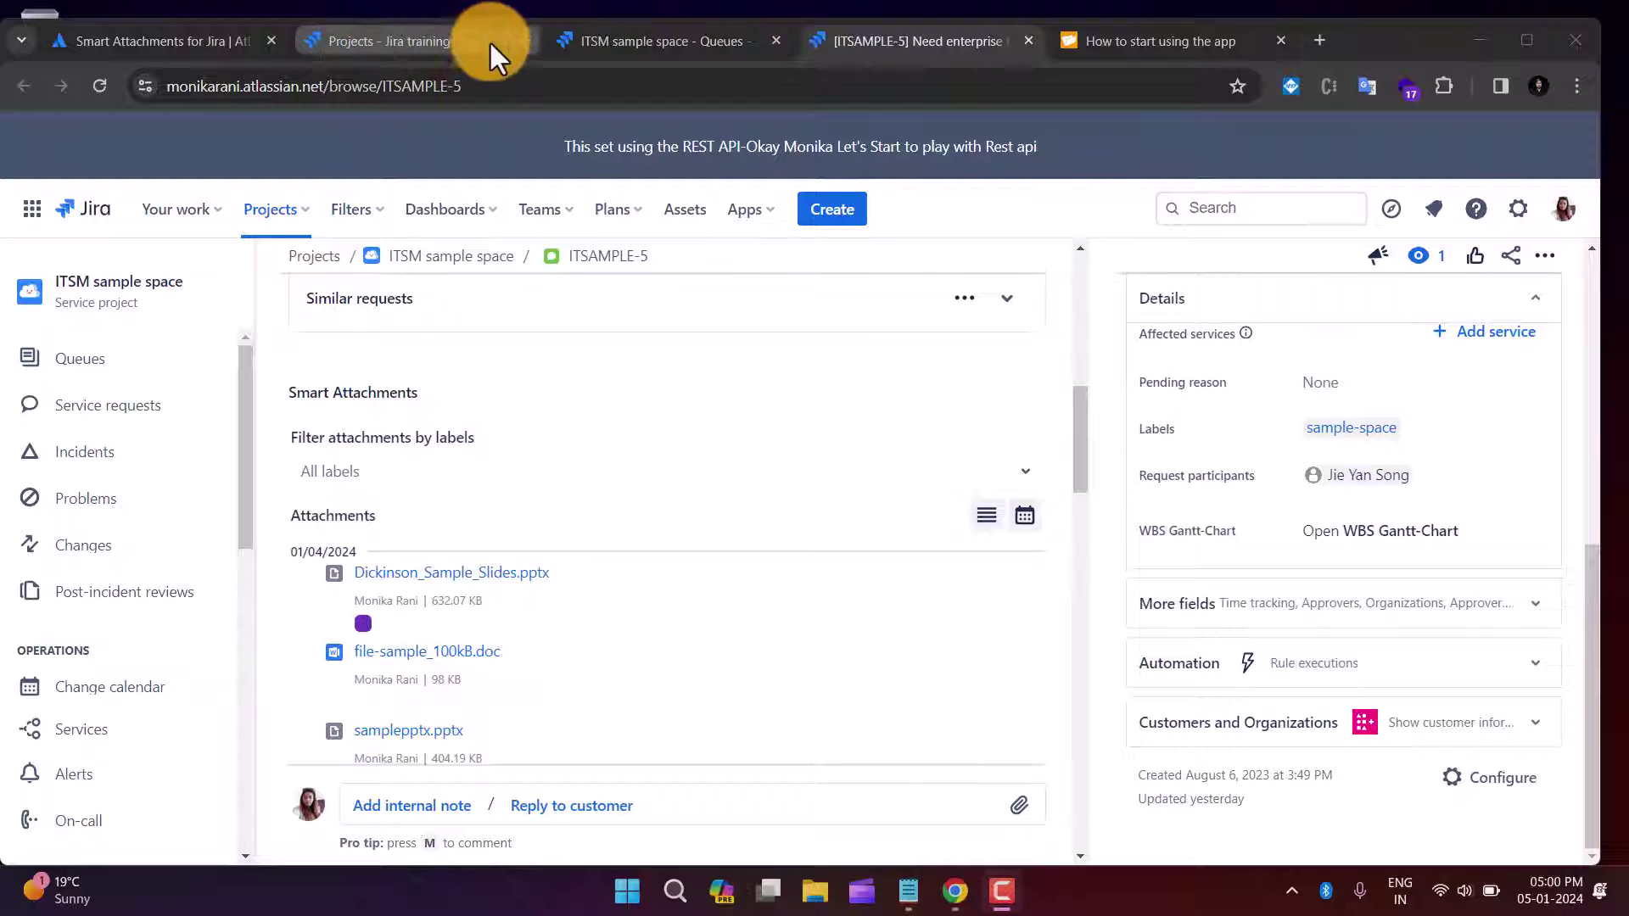
Step: Return to the ITSM sample space queue and open the Smart Attachments configuration in the project settings
{"action": "left_click", "coordinate": [573, 40]}
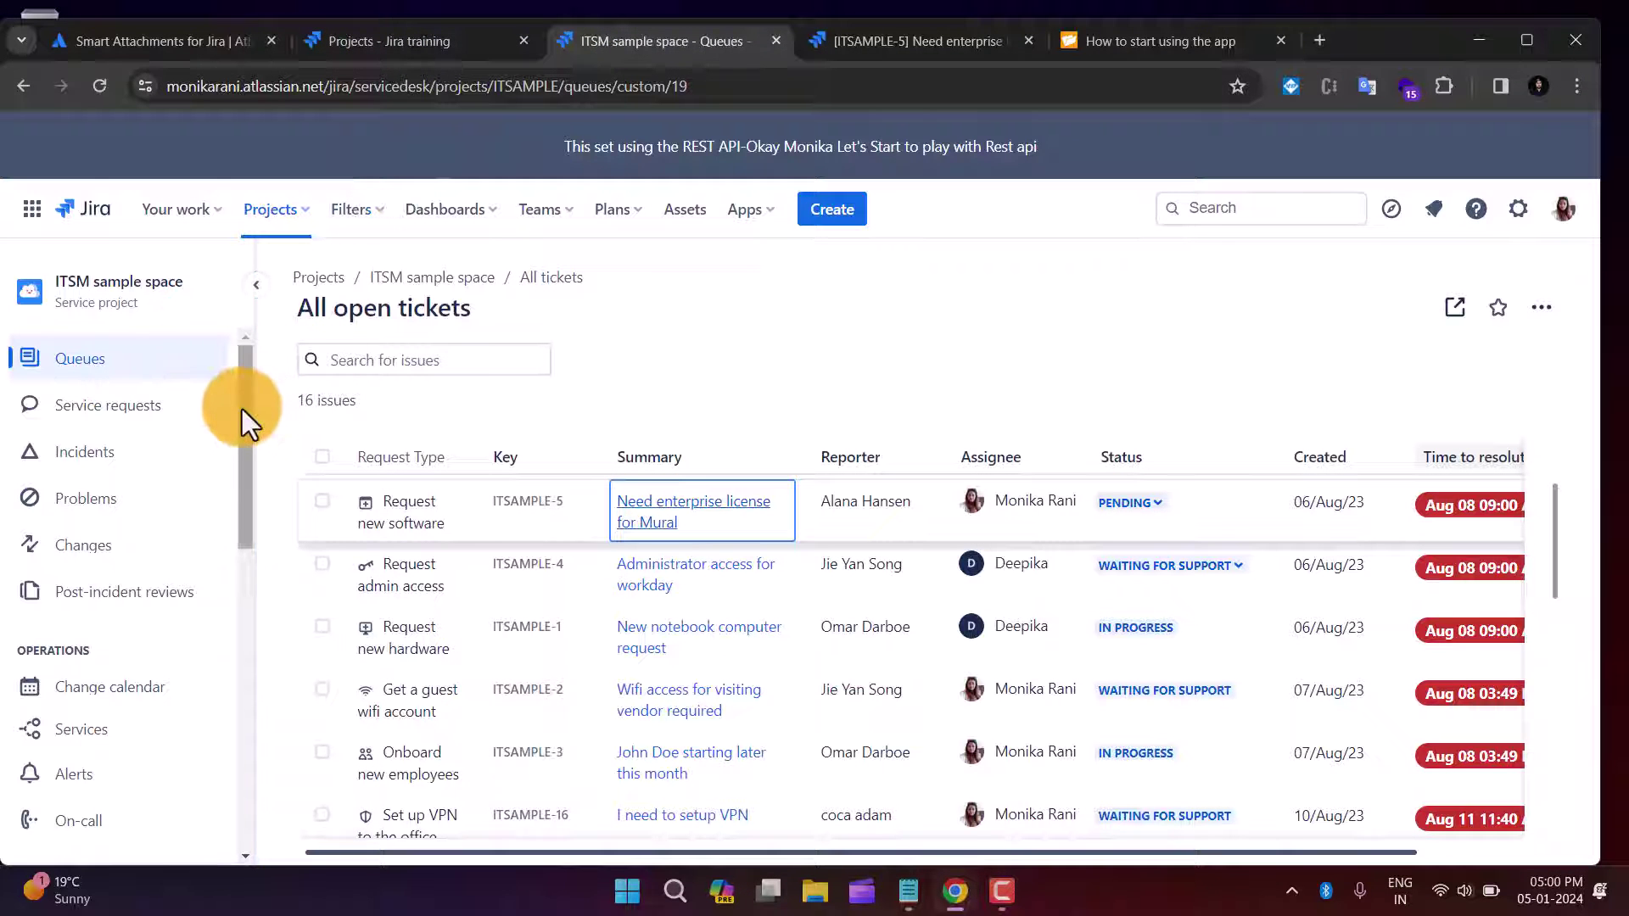
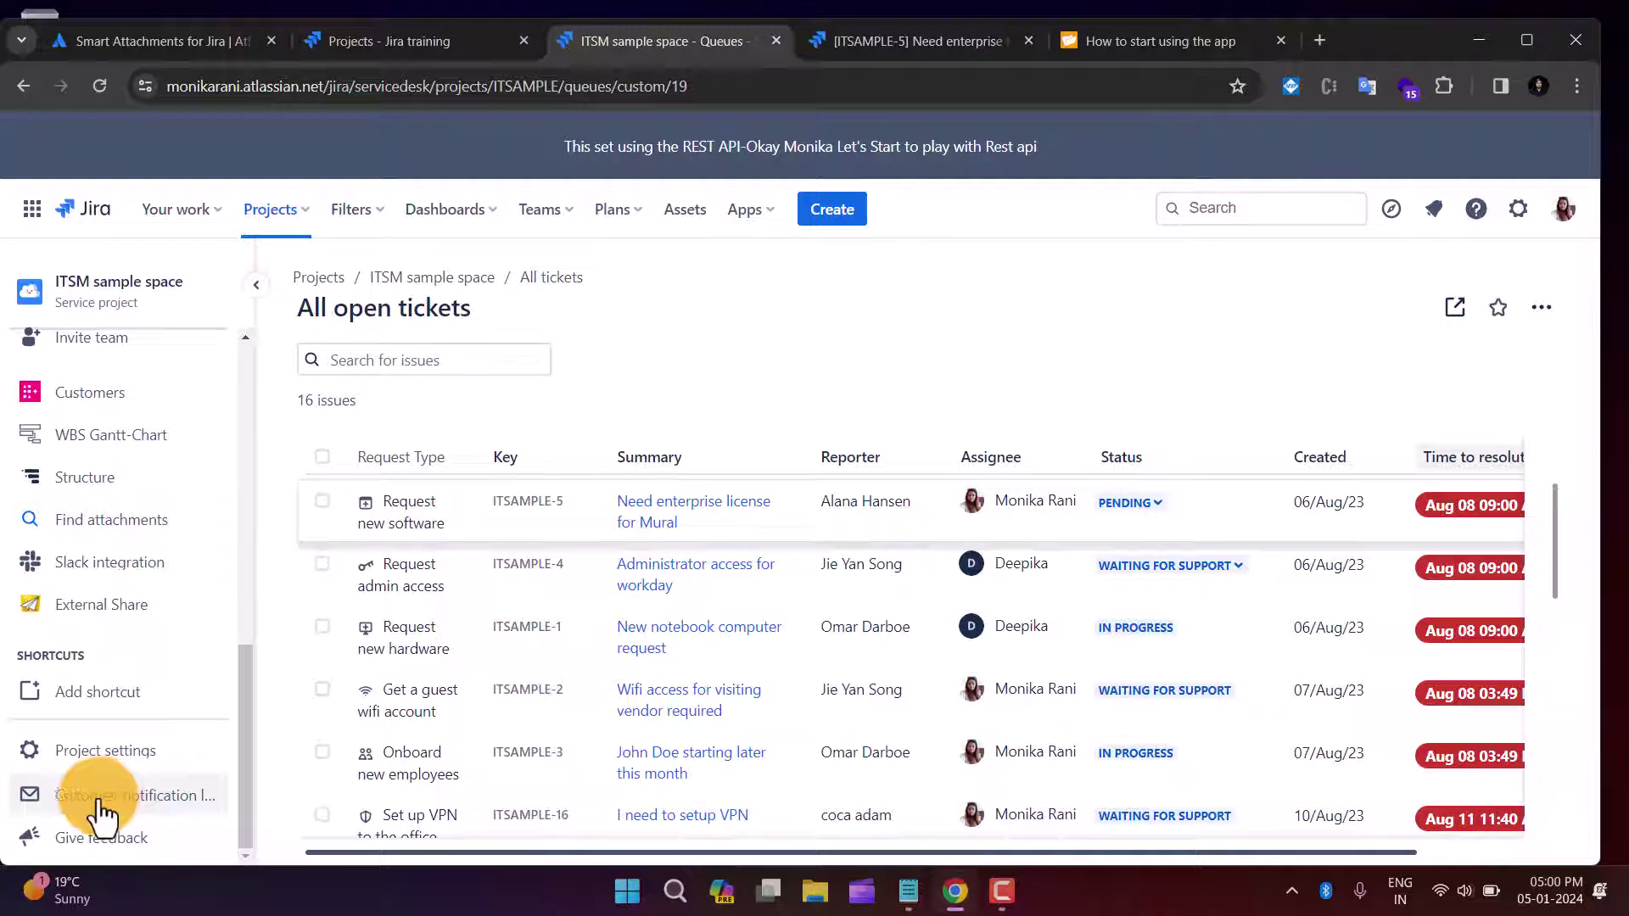
{"action": "left_click", "coordinate": [93, 753]}
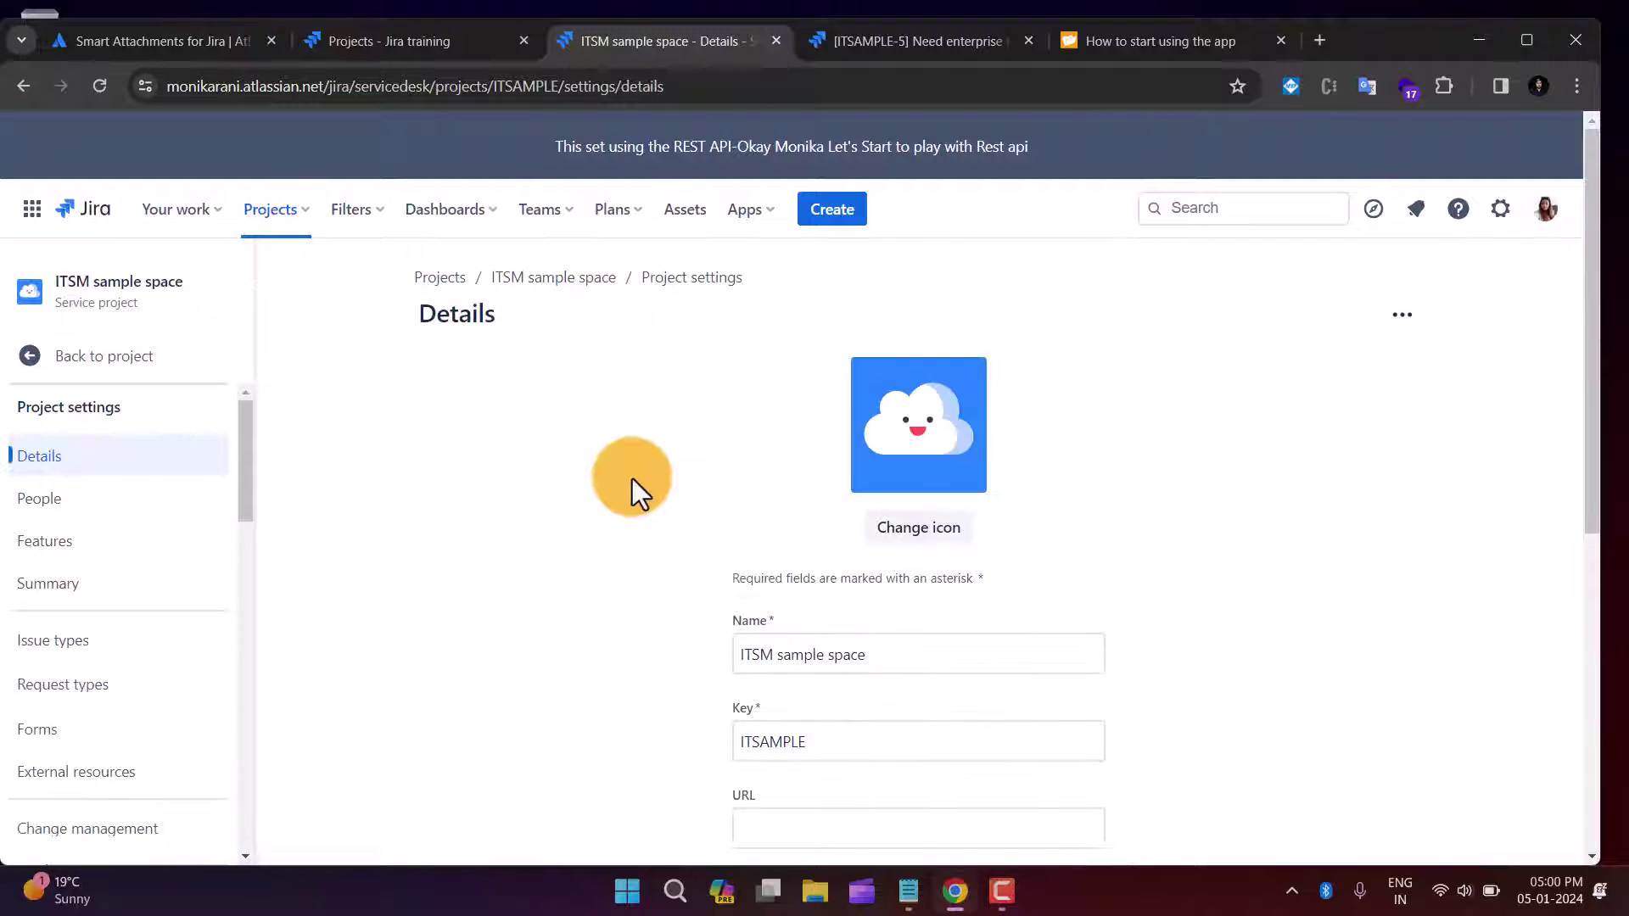
{"action": "left_click_drag", "start_coordinate": [243, 501], "coordinate": [250, 863]}
{"action": "left_click", "coordinate": [106, 801]}
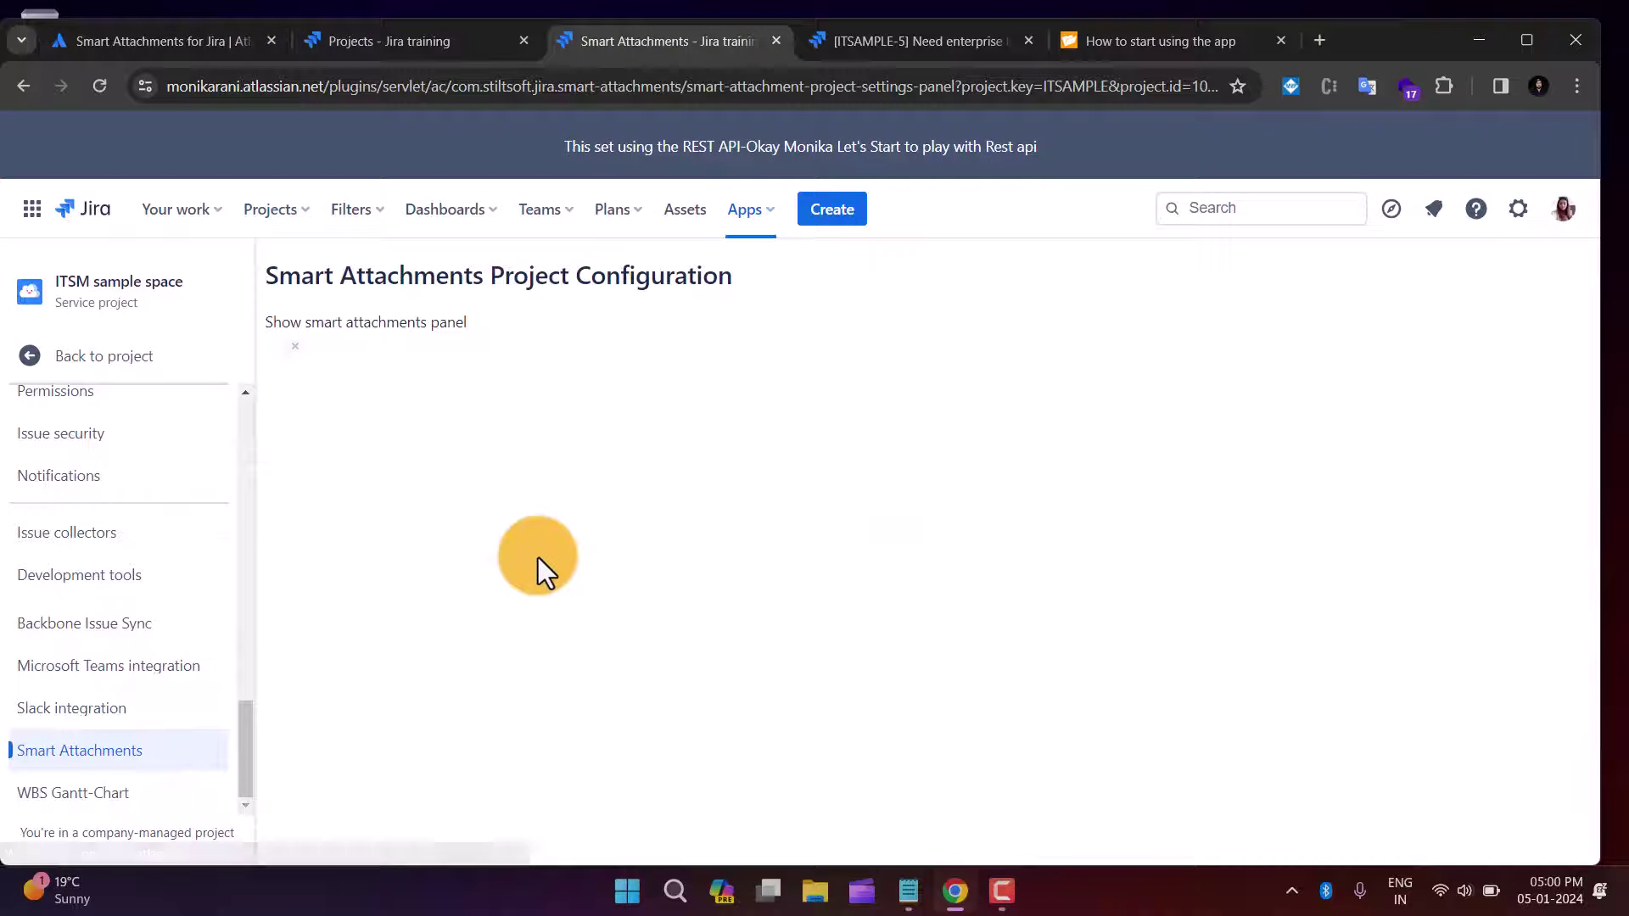
Step: Check the Smart Attachments section on the ITSAMPLE-5 ticket, and turn off the smart attachments panel in the project configuration
{"action": "left_click", "coordinate": [290, 350]}
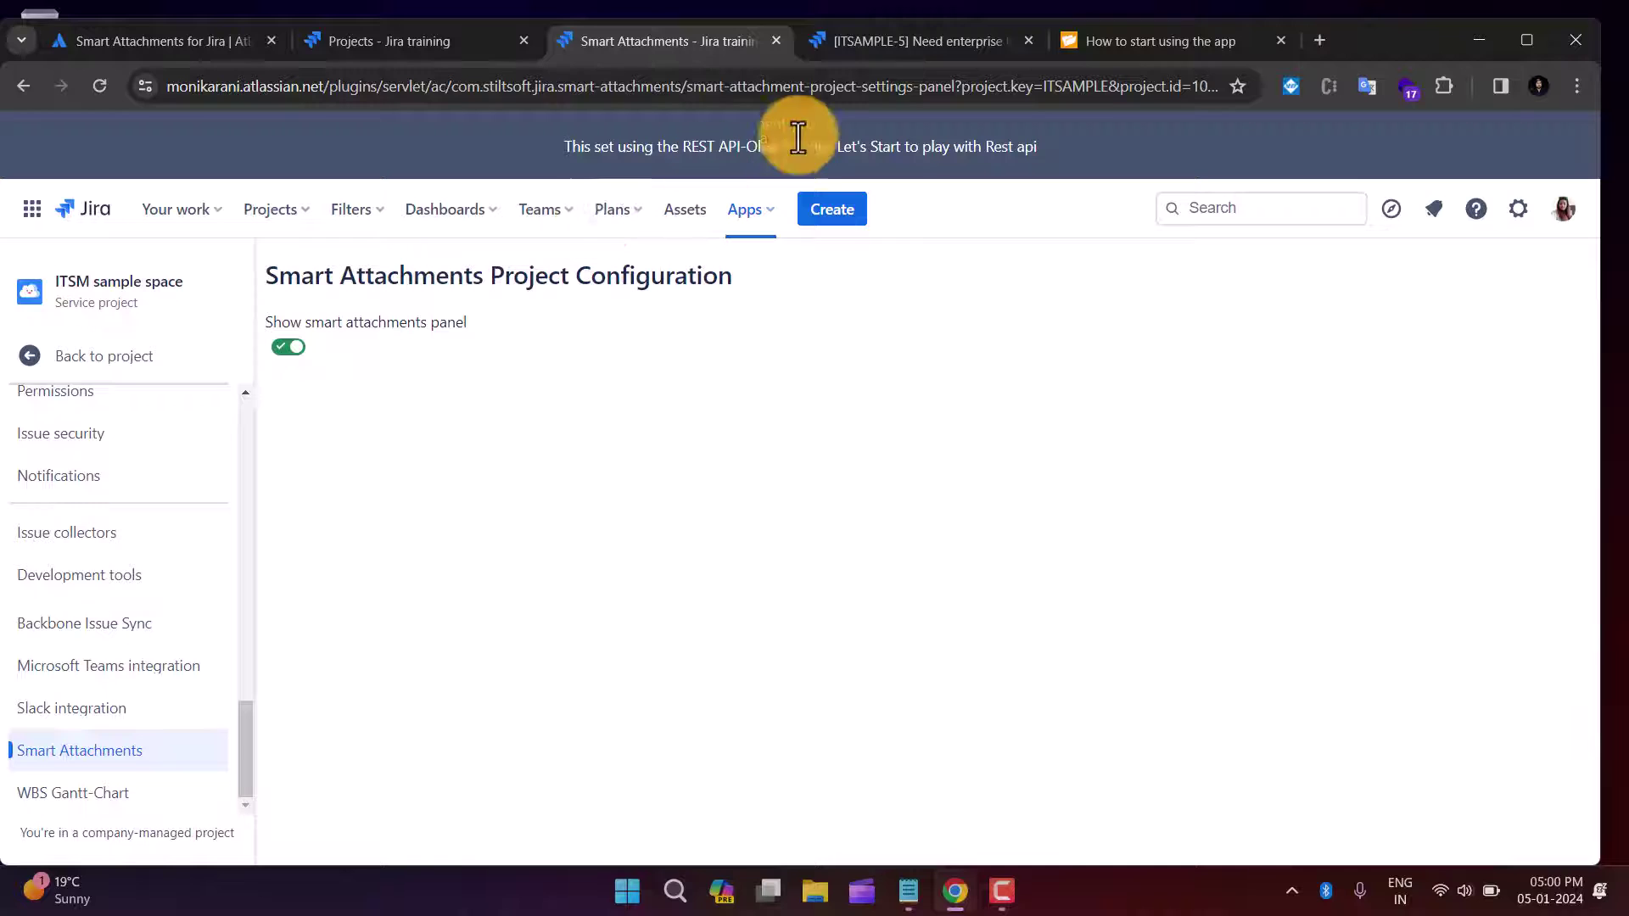
{"action": "left_click", "coordinate": [894, 53]}
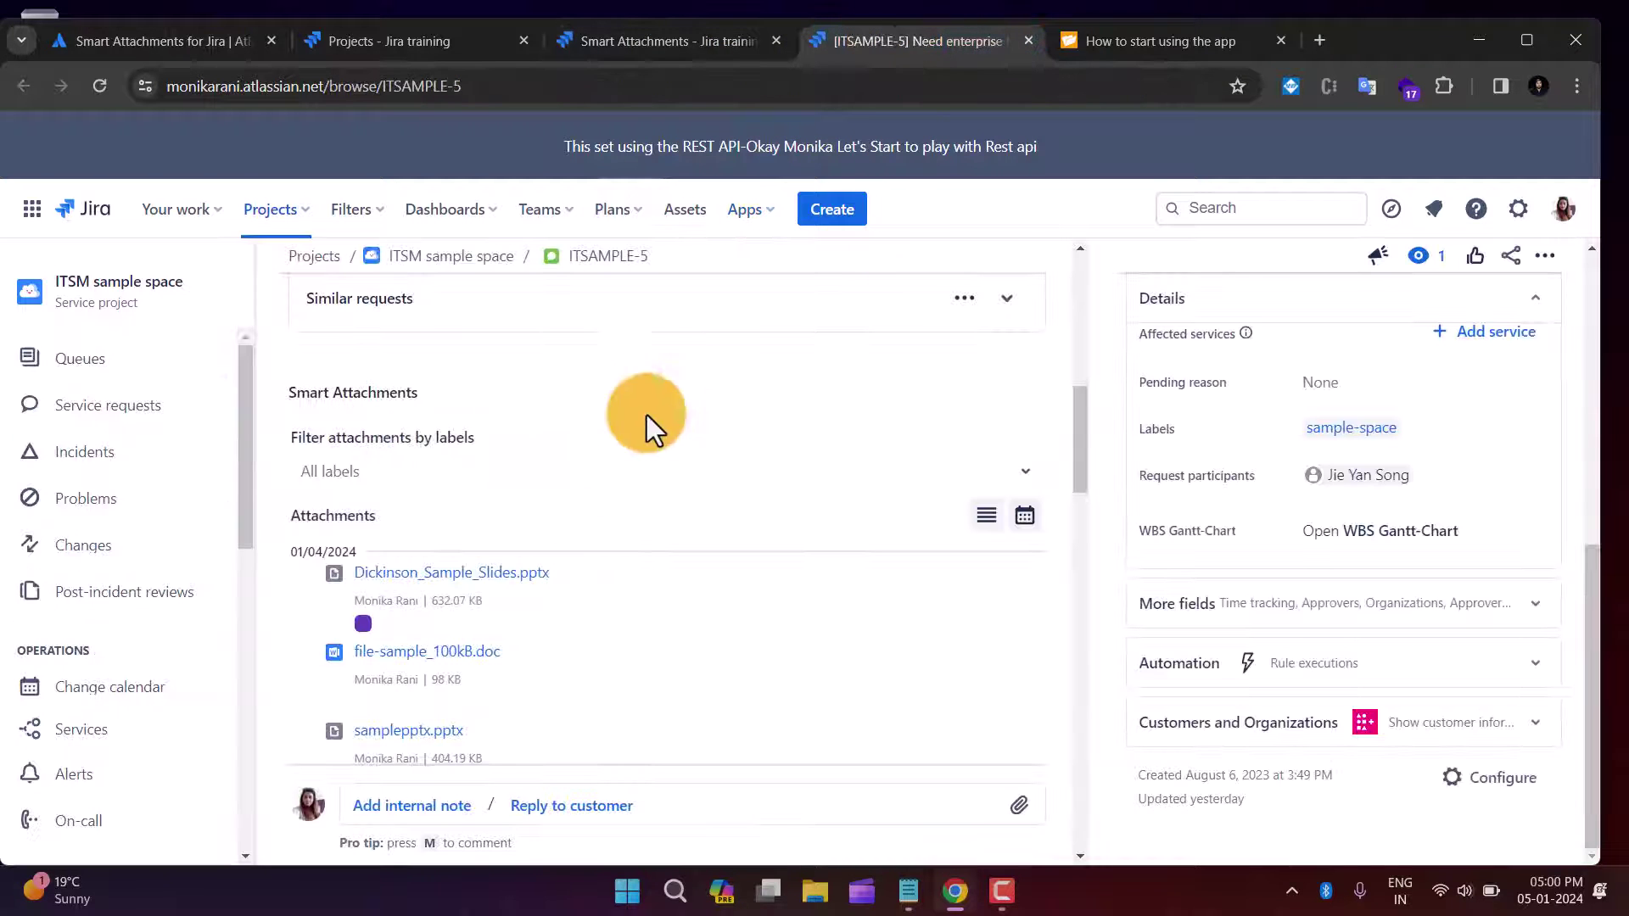
{"action": "left_click", "coordinate": [634, 47]}
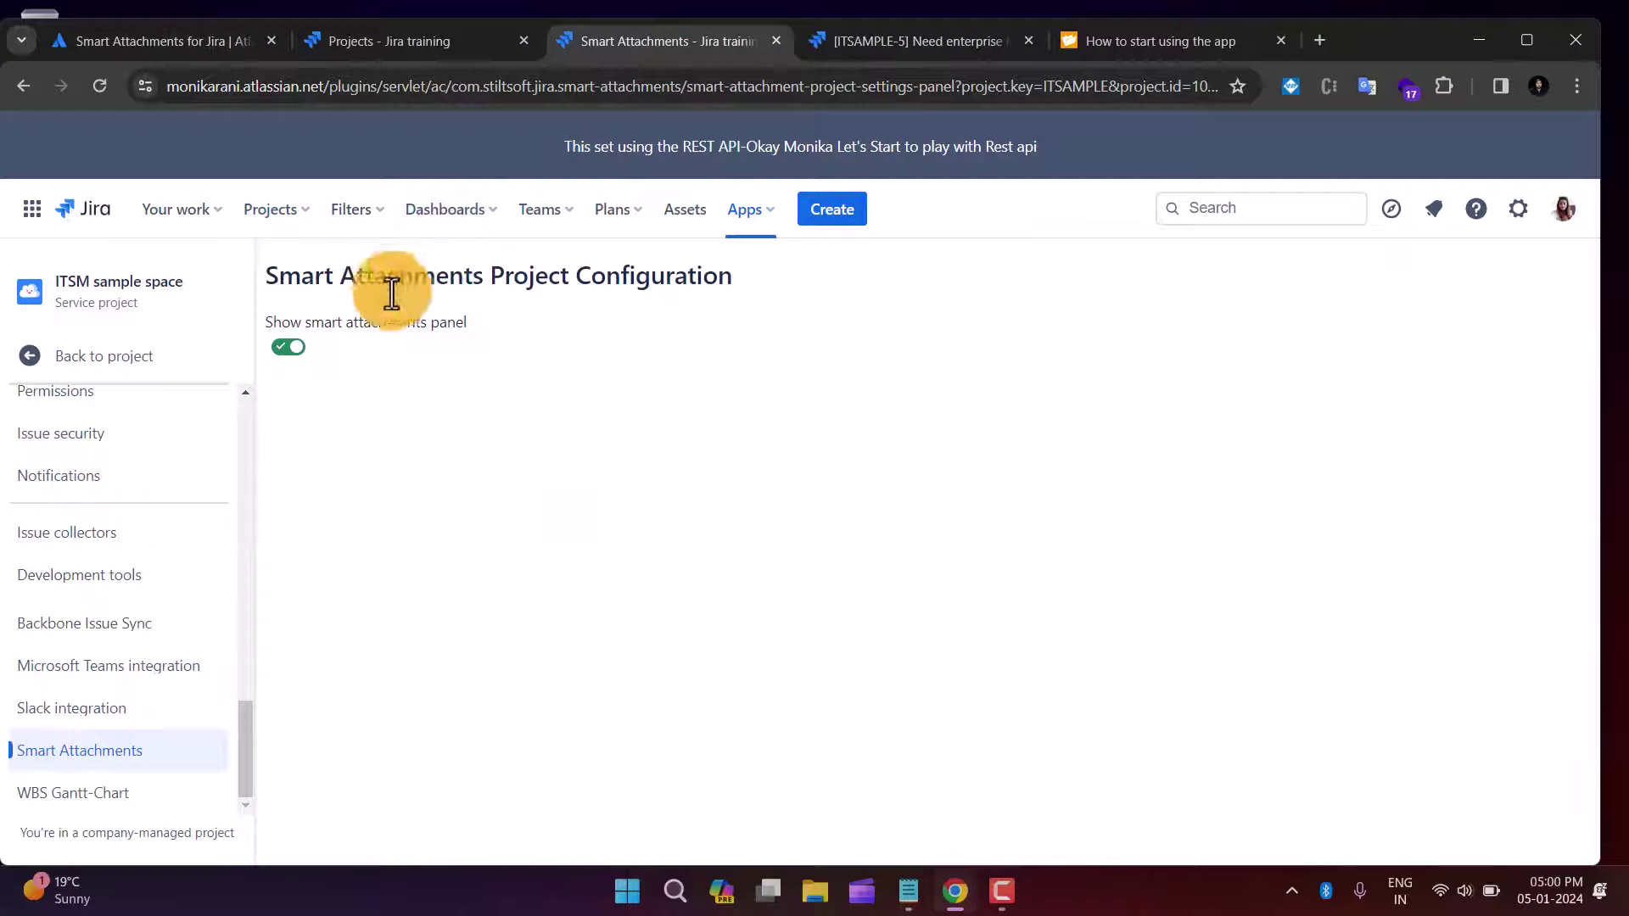
{"action": "left_click", "coordinate": [285, 349]}
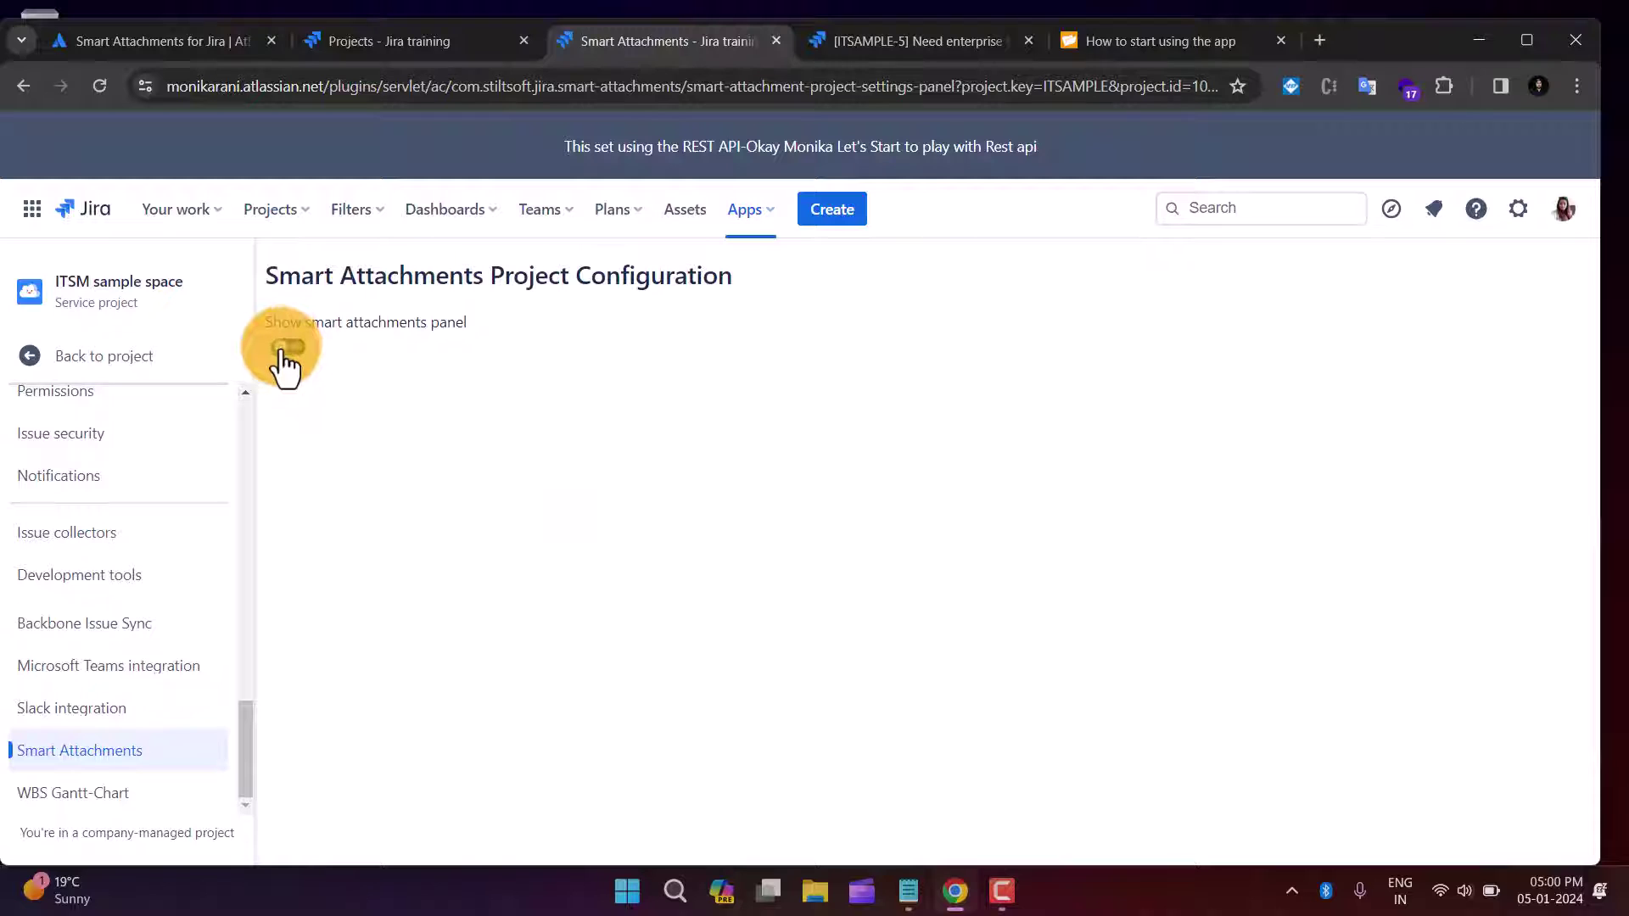
Step: Go back to the ITSAMPLE-5 ticket, check the view options of its smart attachments, and set them to no grouping
{"action": "left_click", "coordinate": [893, 34]}
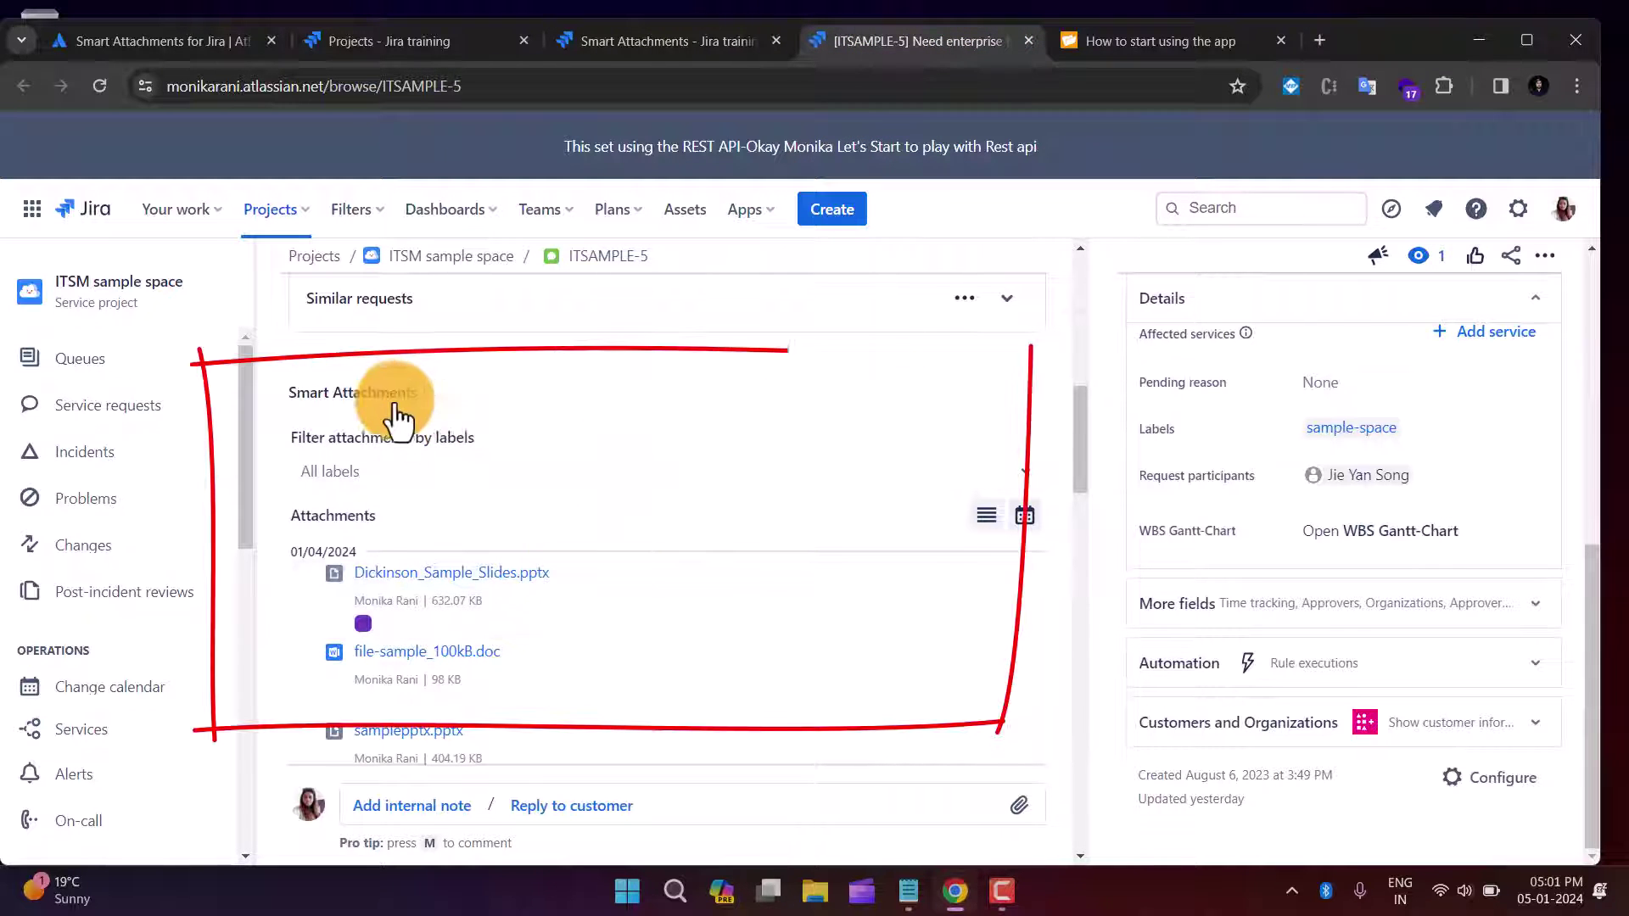
{"action": "scroll", "coordinate": [1589, 582], "scroll_direction": "down", "scroll_amount": 3}
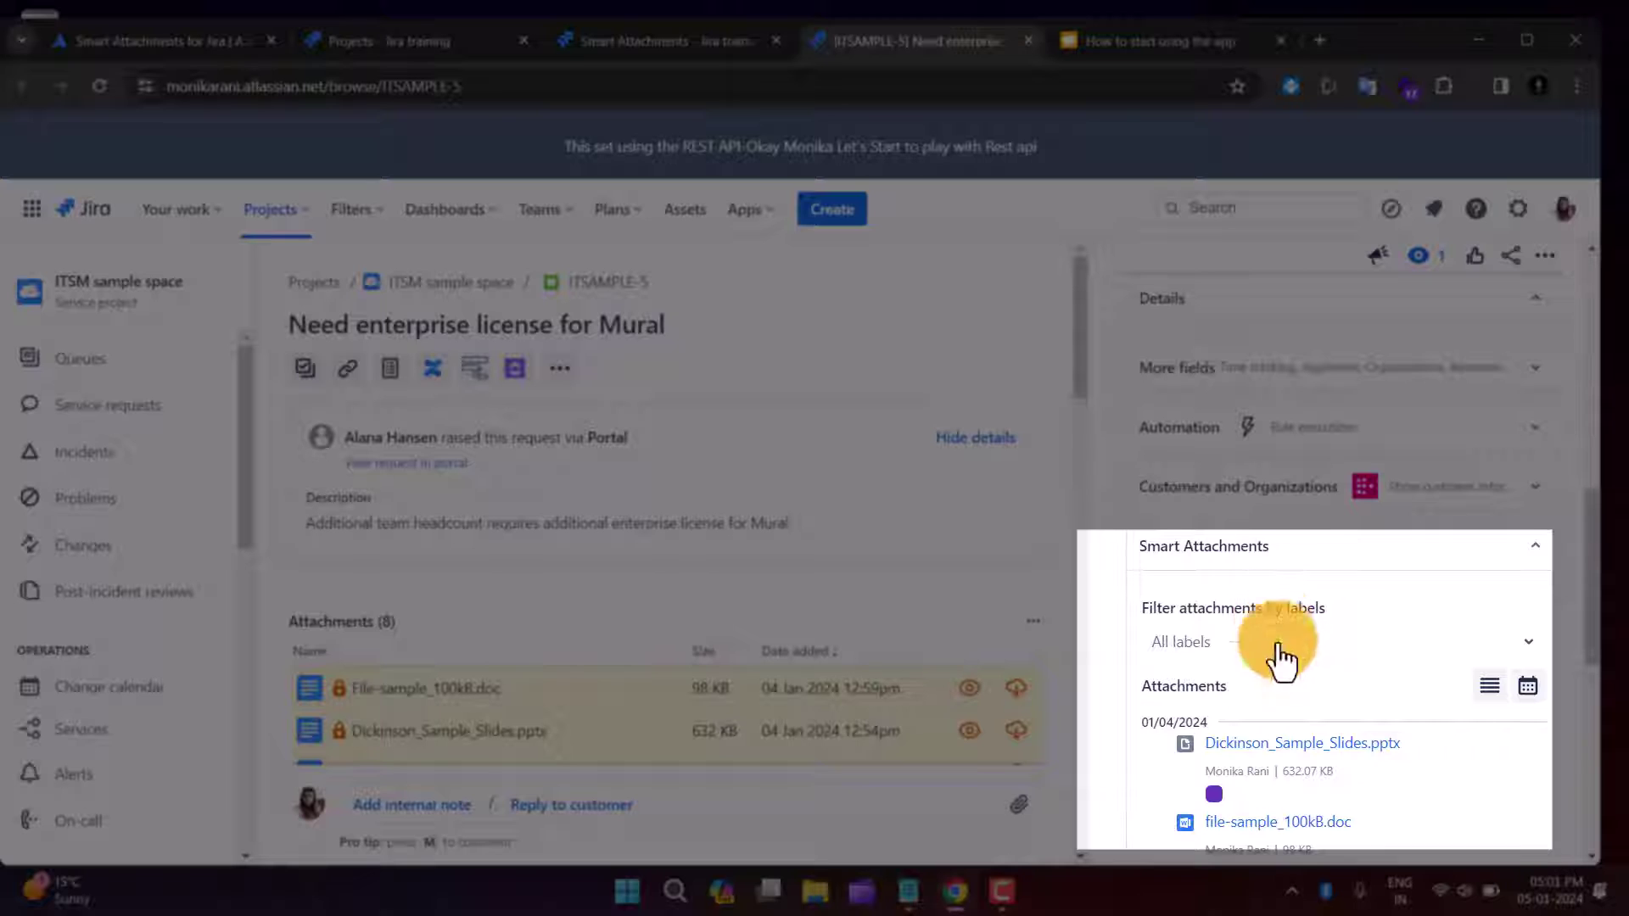
{"action": "left_click", "coordinate": [1488, 688]}
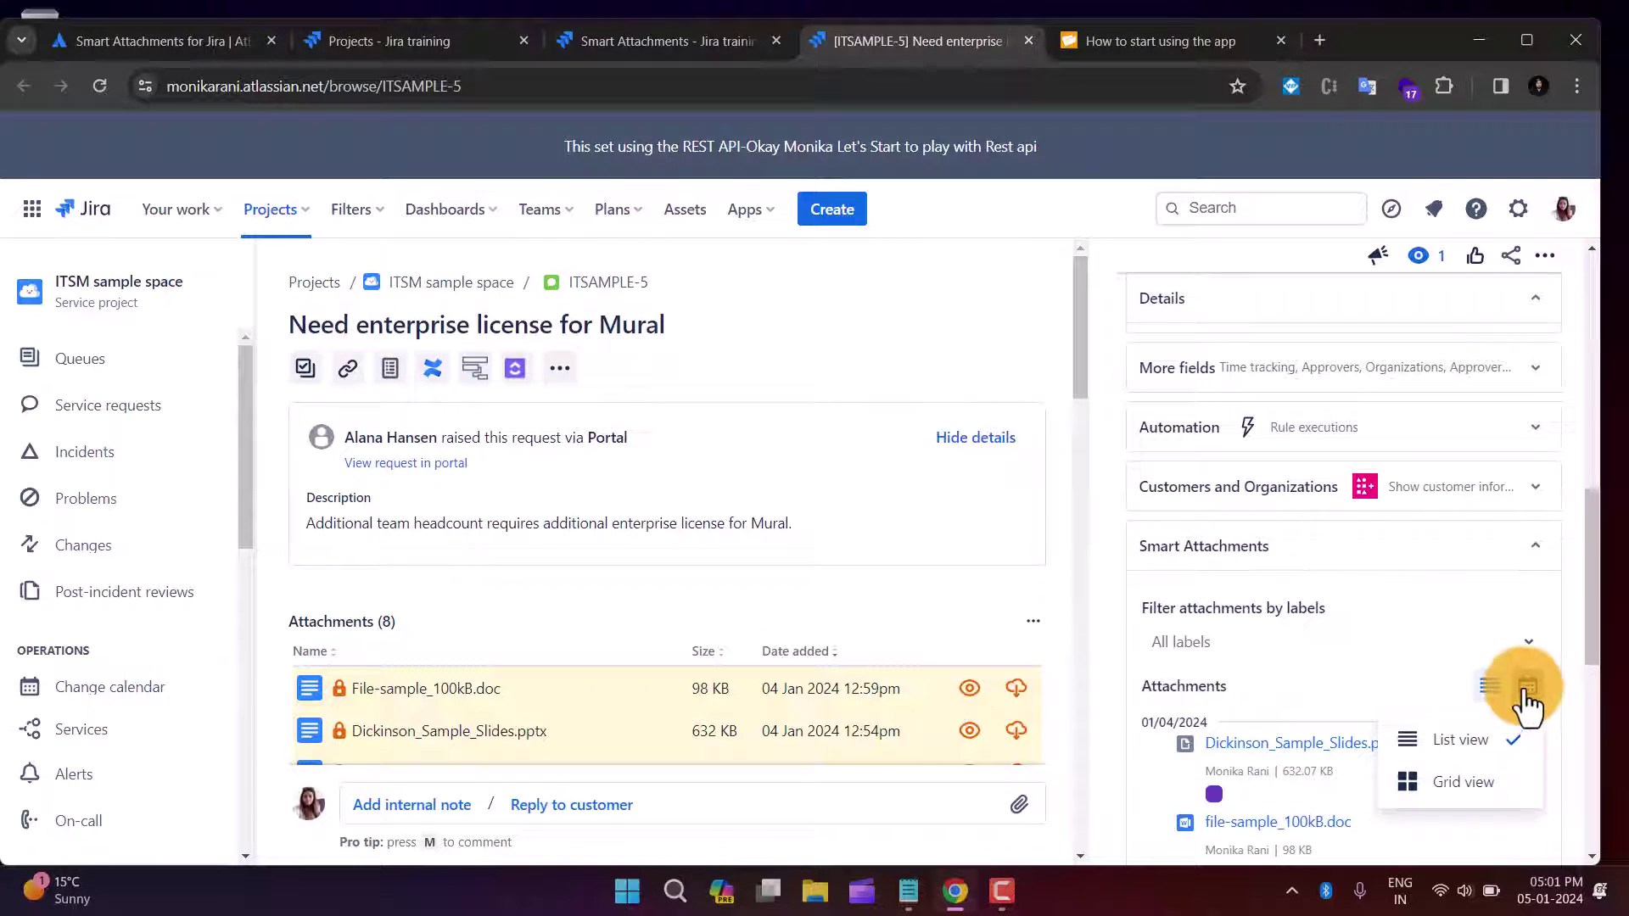
{"action": "left_click", "coordinate": [1528, 686]}
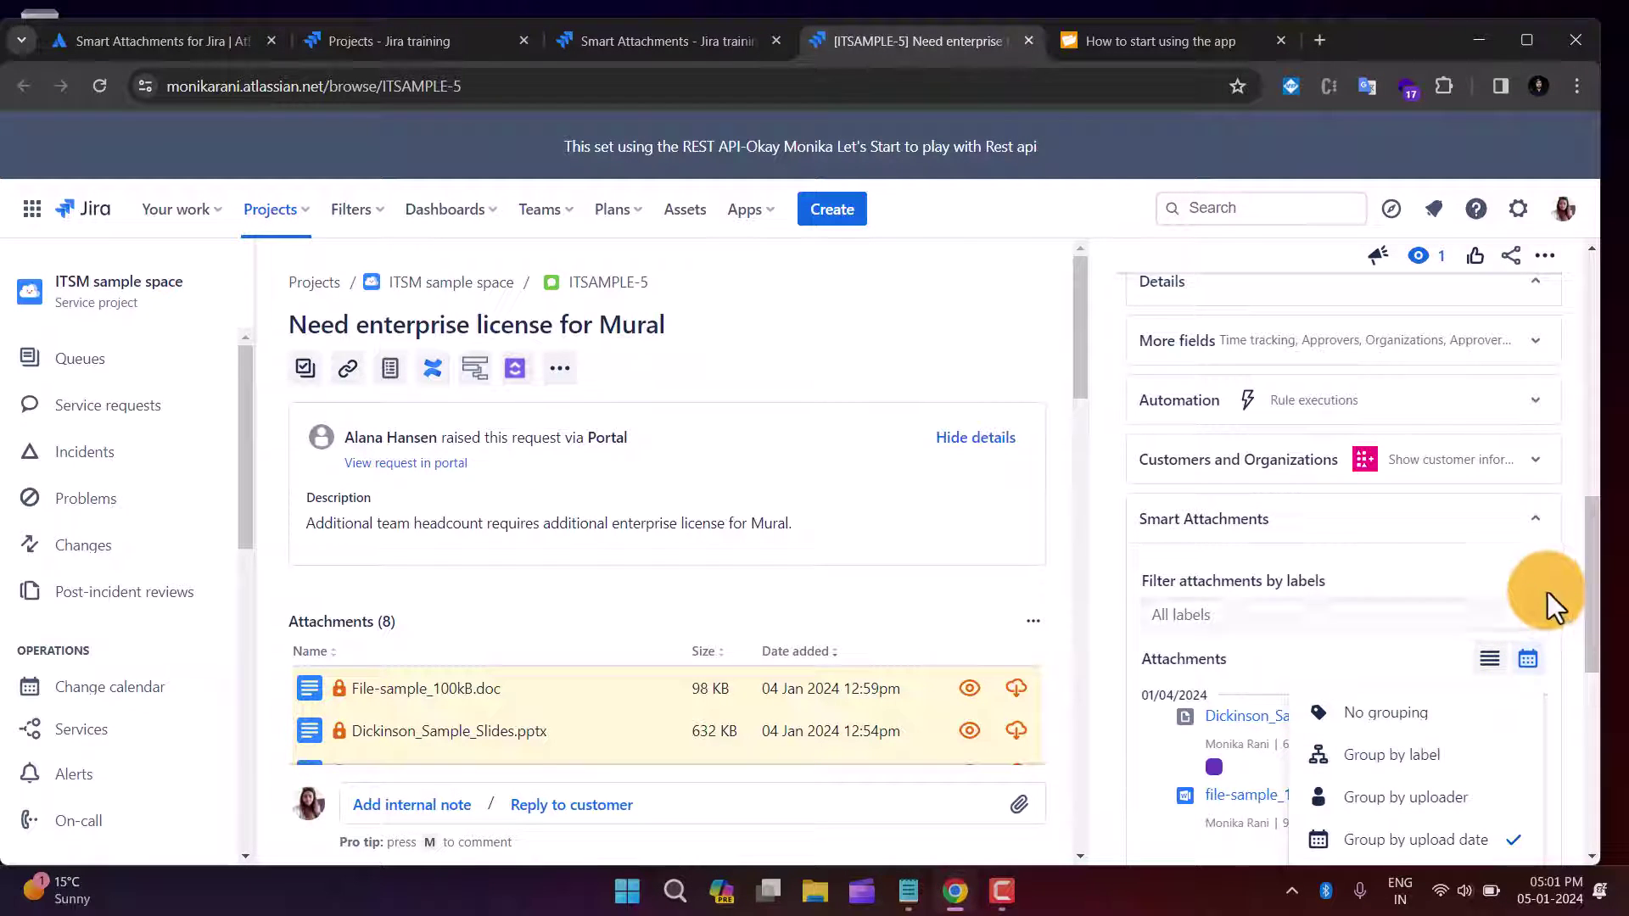
{"action": "left_click", "coordinate": [1385, 711]}
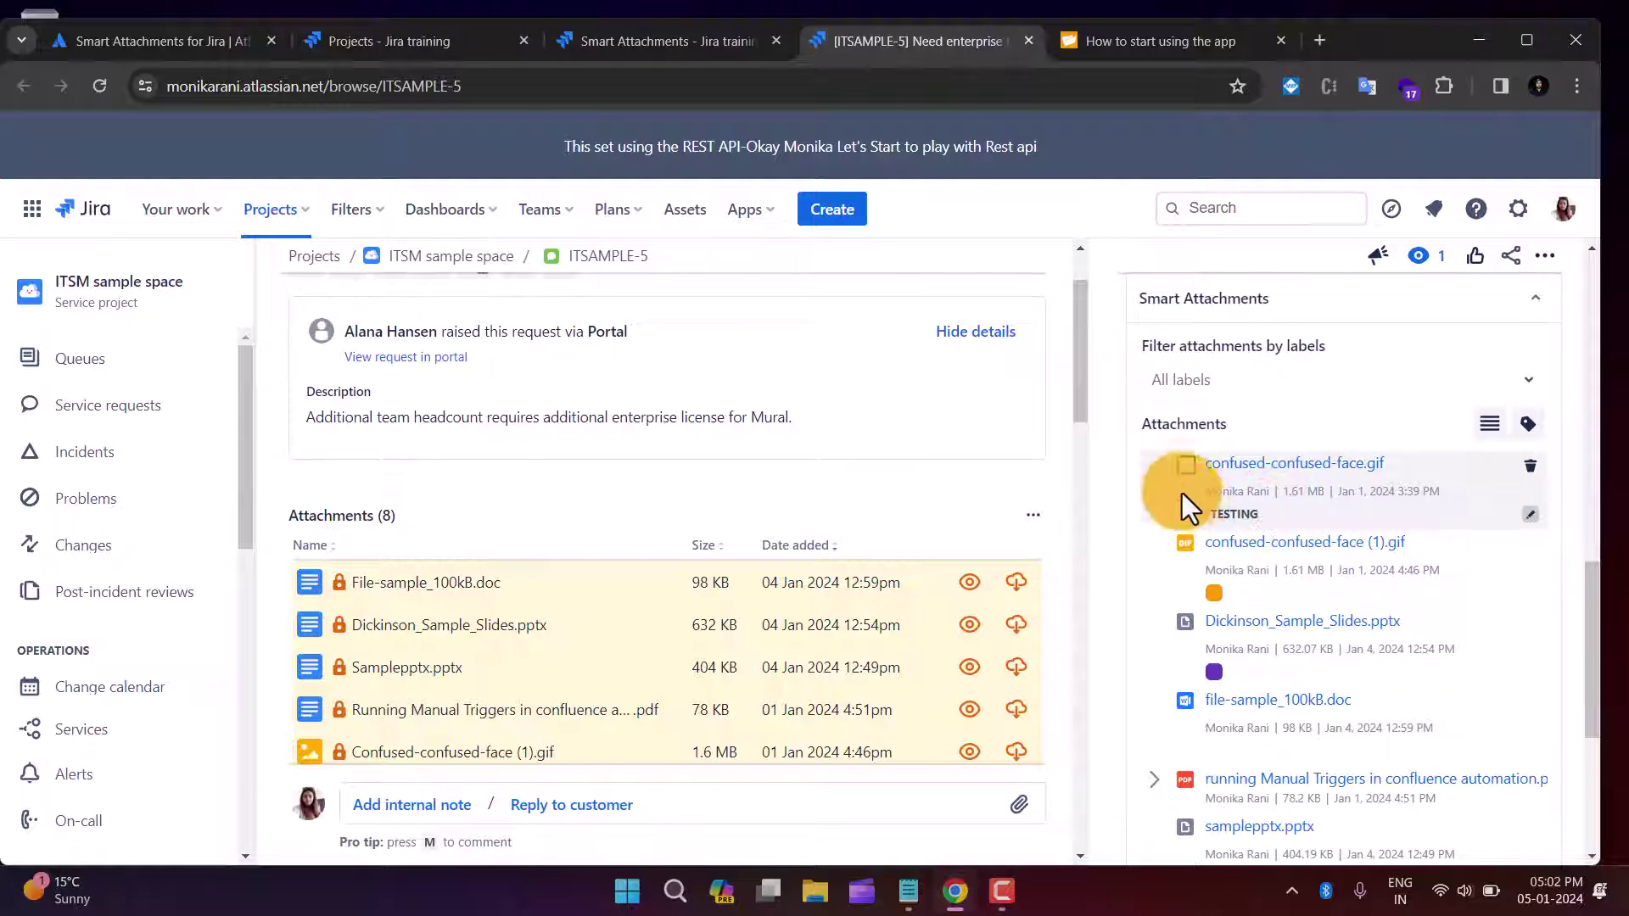
Step: Select confused-confused-face.gif, confused-confused-face (1).gif and Dickinson_Sample_Slides.pptx, and open the list of bulk operations
{"action": "left_click", "coordinate": [1184, 469]}
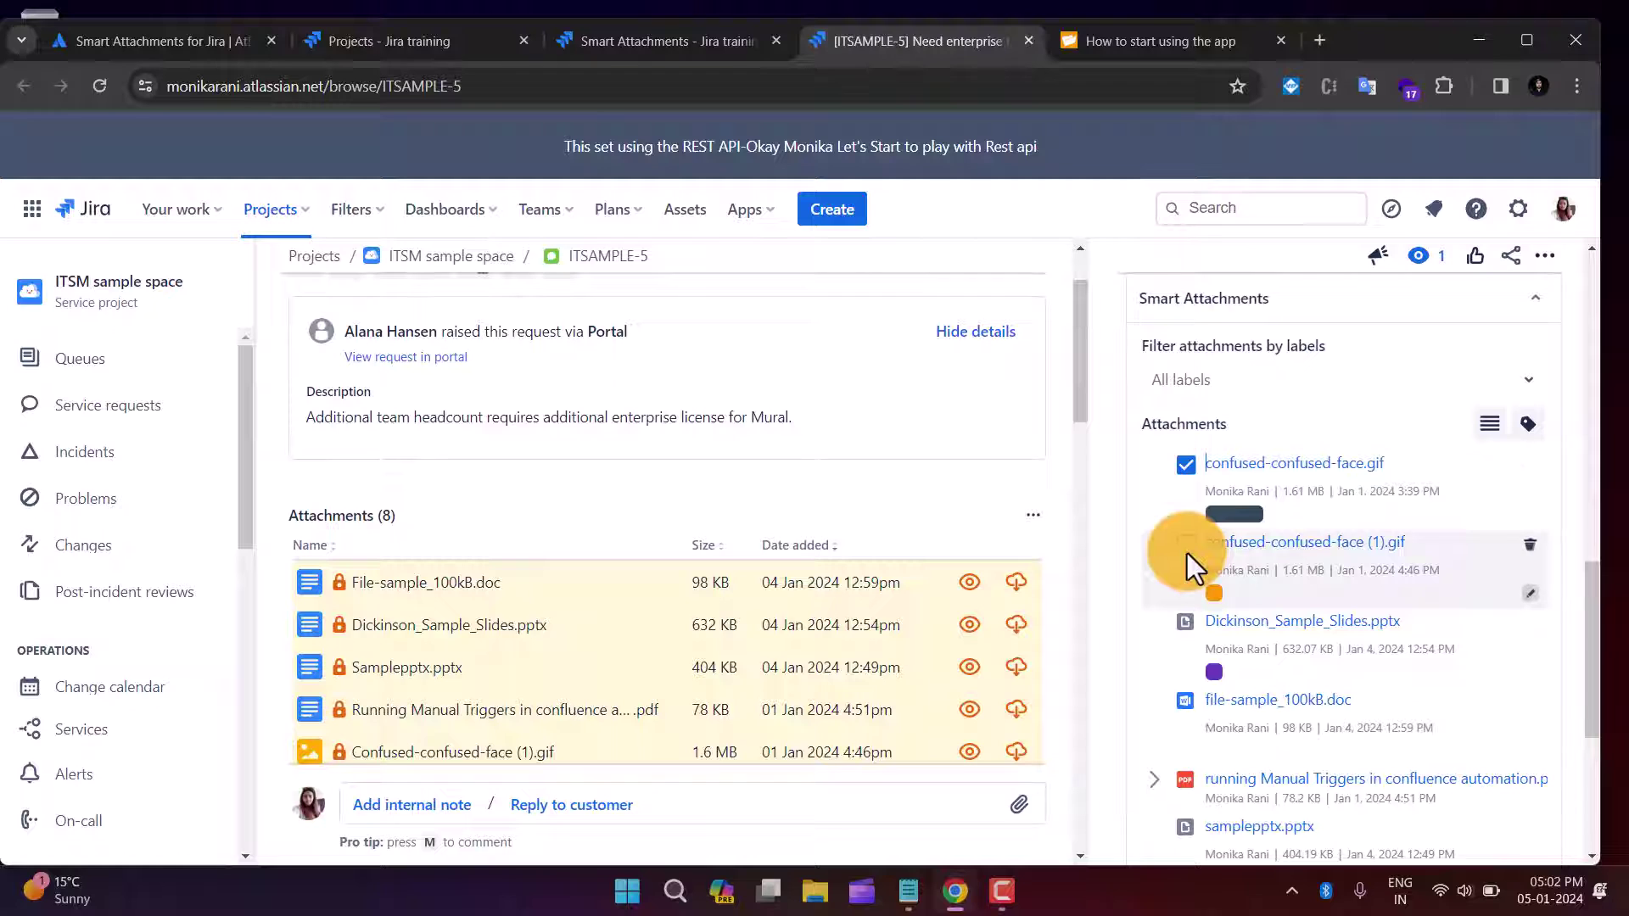
{"action": "left_click", "coordinate": [1184, 624]}
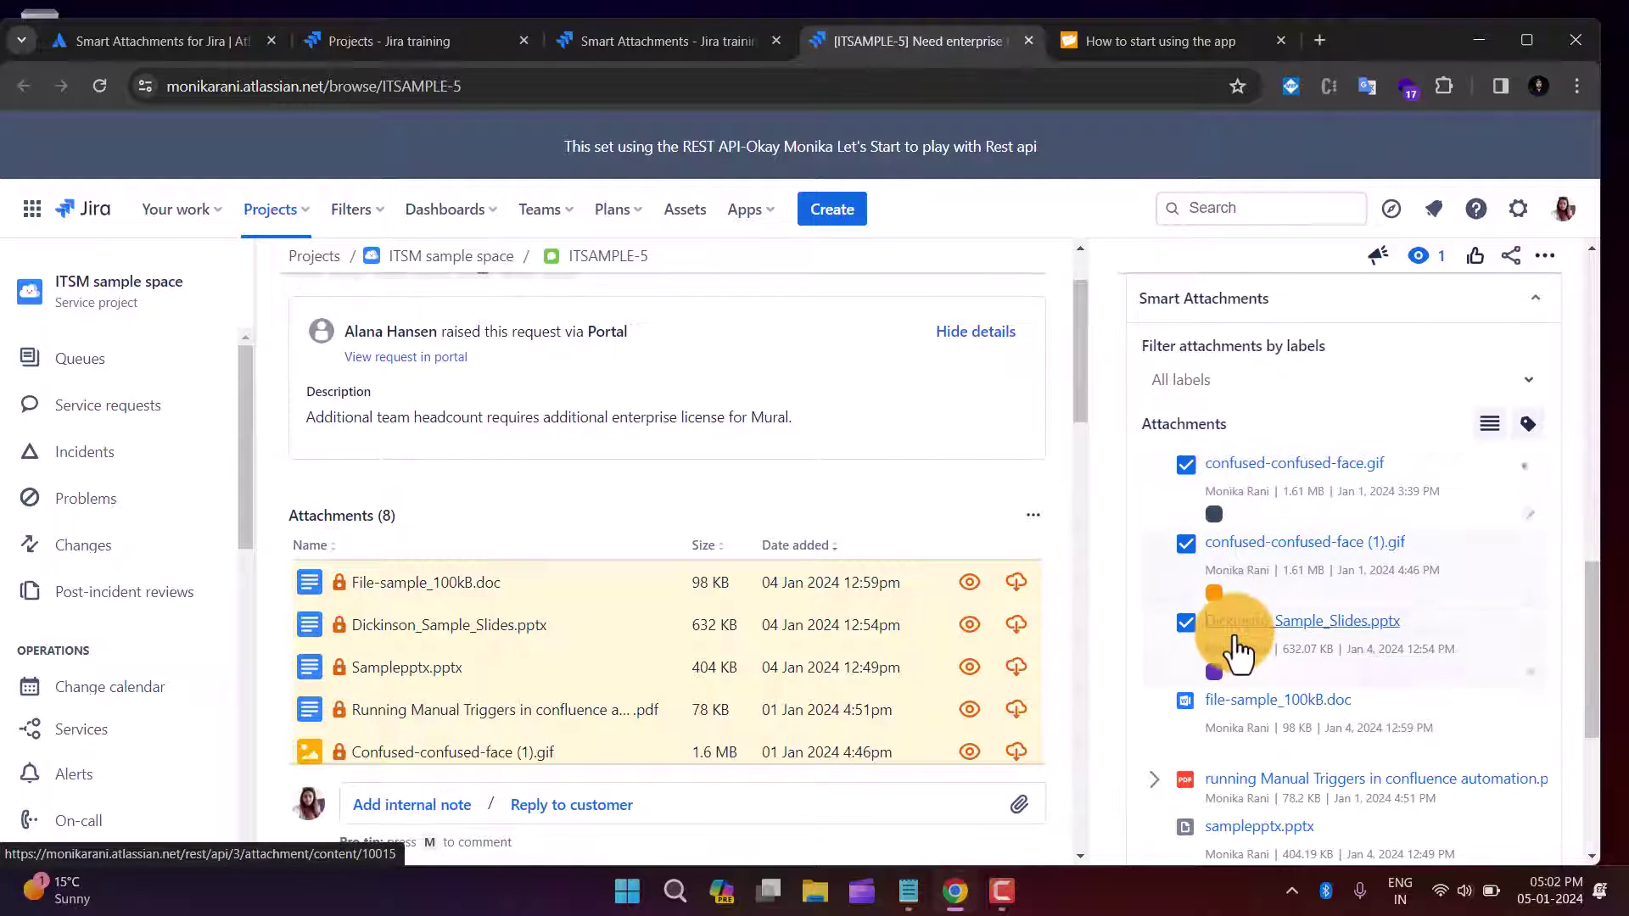
{"action": "scroll", "coordinate": [1581, 582], "scroll_direction": "down", "scroll_amount": 5}
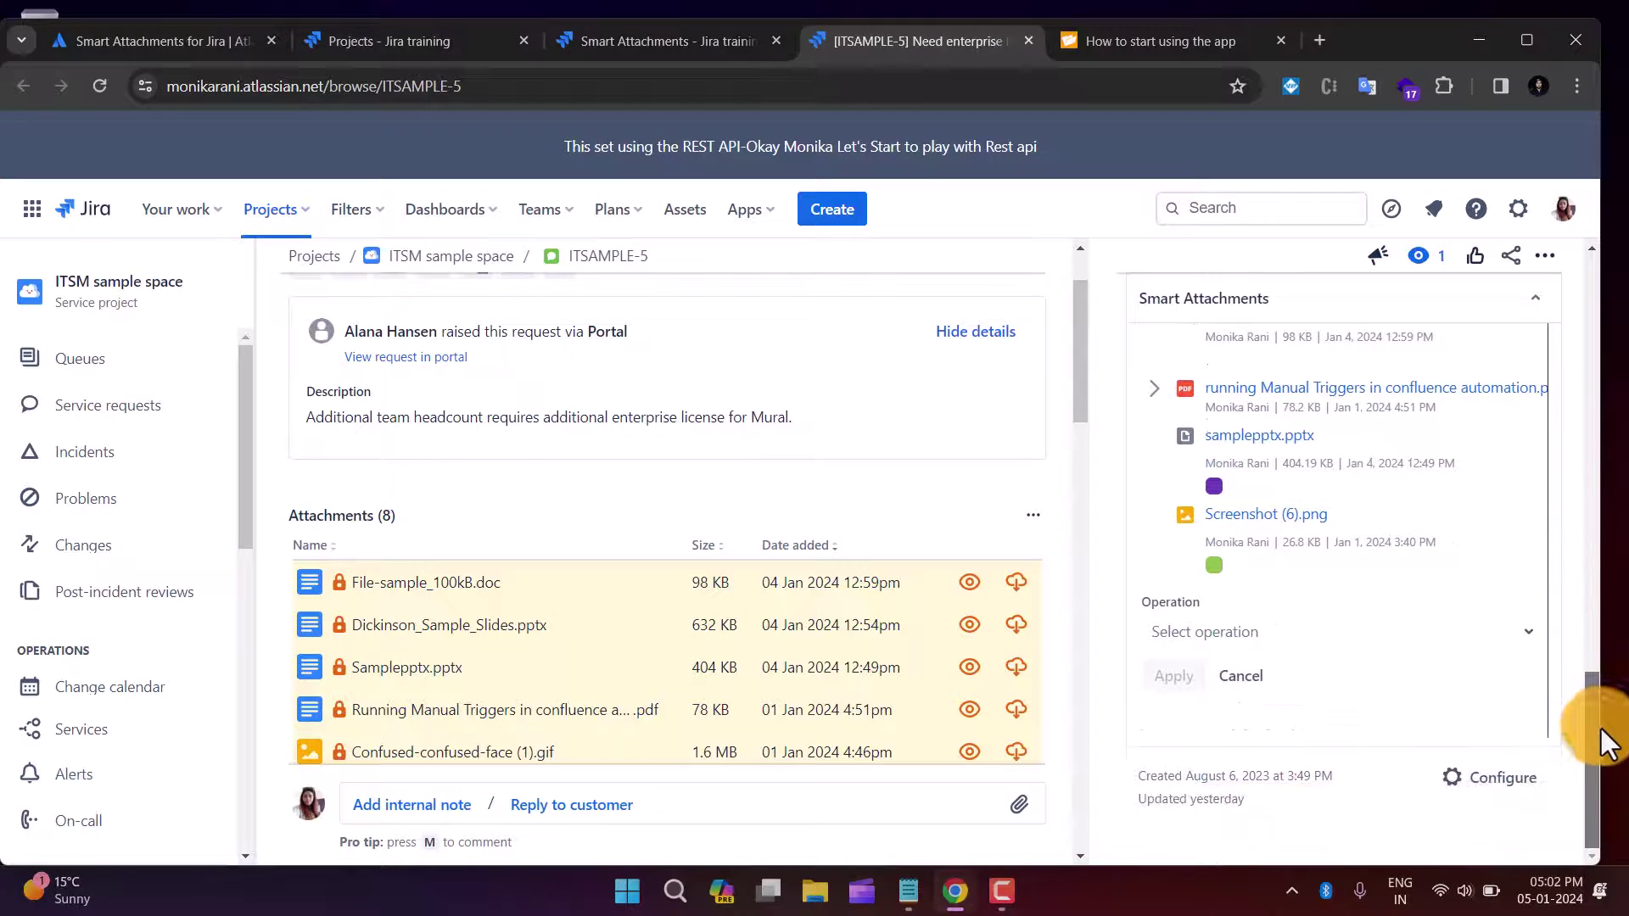
{"action": "left_click", "coordinate": [1193, 636]}
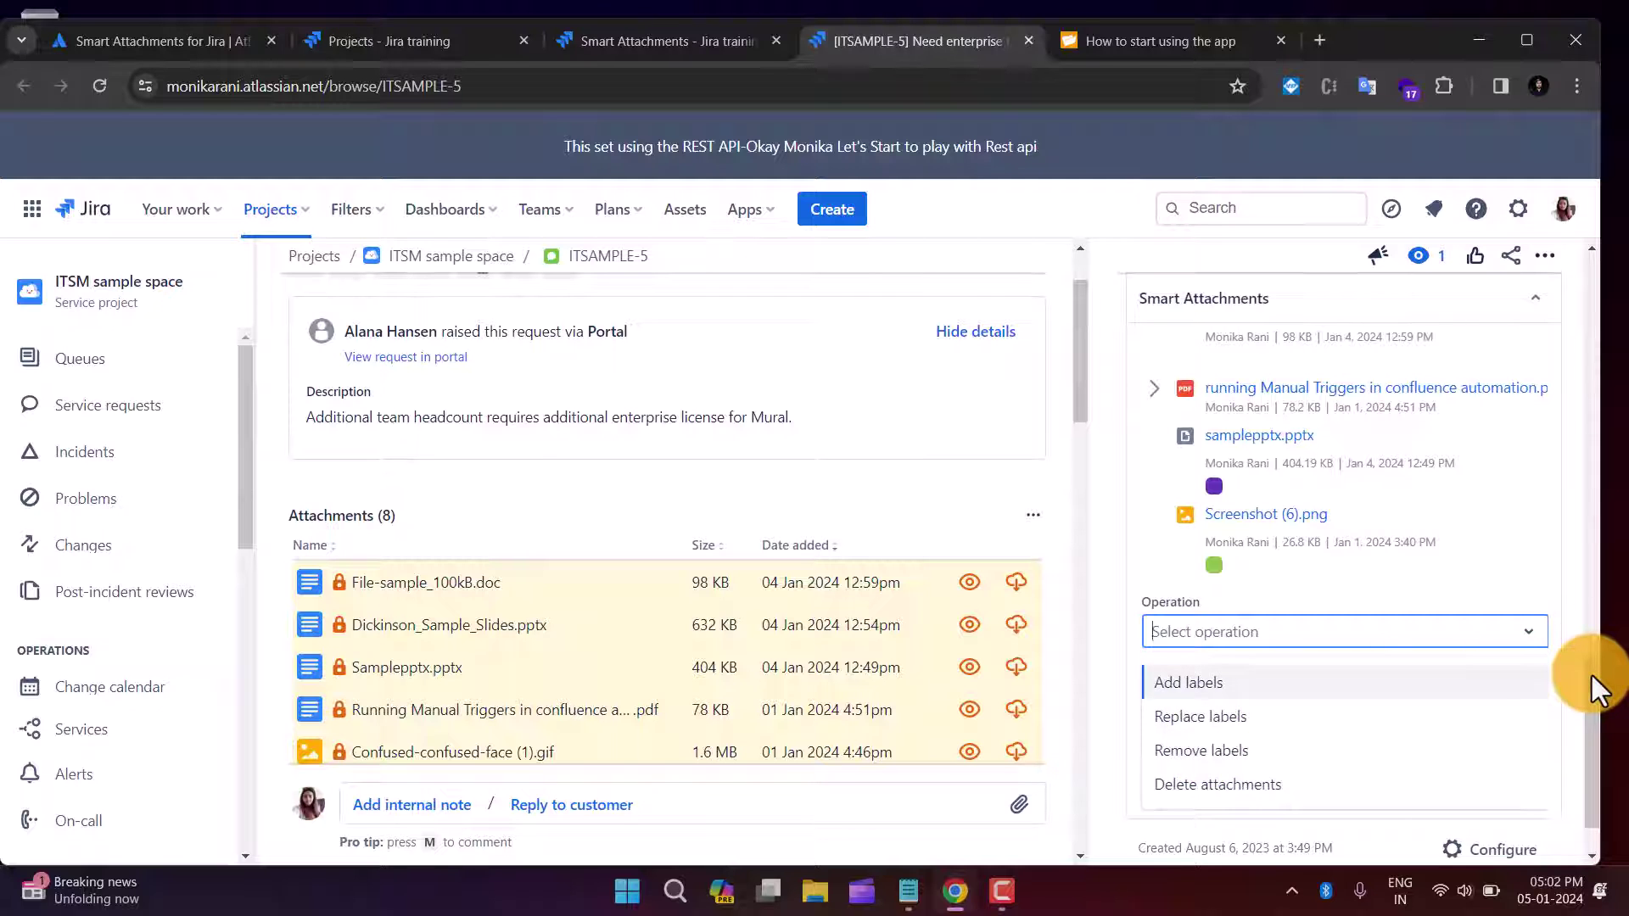
Step: Recheck which attachments are selected and look through the bulk operations for labels and deletion without applying any
{"action": "left_click_drag", "start_coordinate": [1589, 676], "coordinate": [1622, 560]}
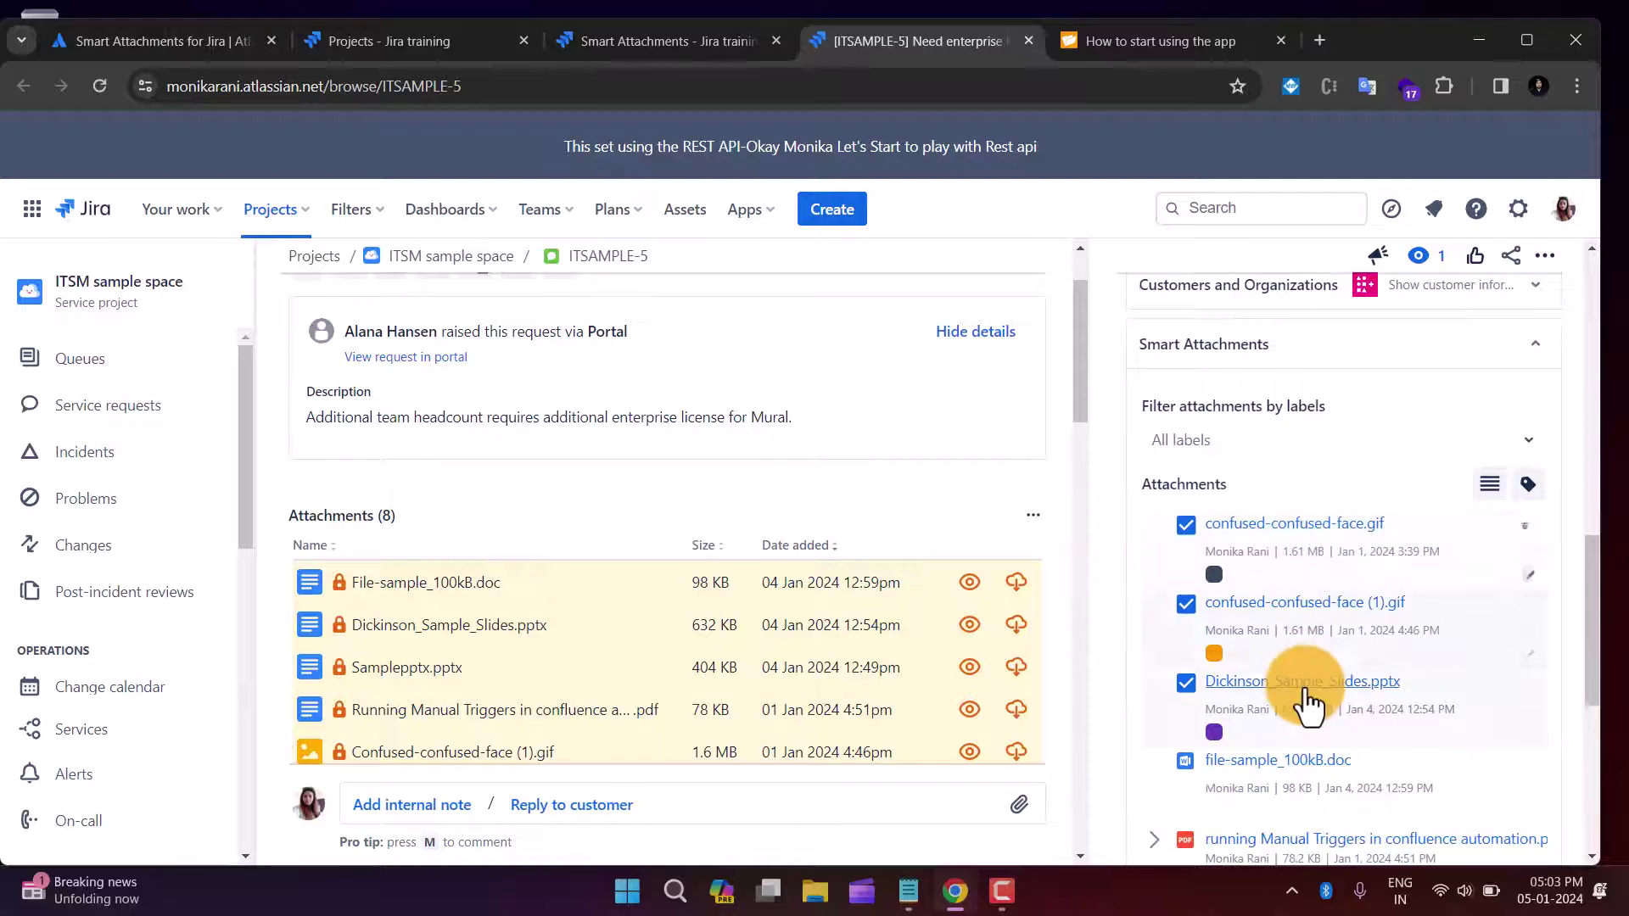
{"action": "mouse_move", "coordinate": [1508, 590]}
{"action": "left_click_drag", "start_coordinate": [1590, 562], "coordinate": [1551, 621]}
{"action": "left_click", "coordinate": [1333, 590]}
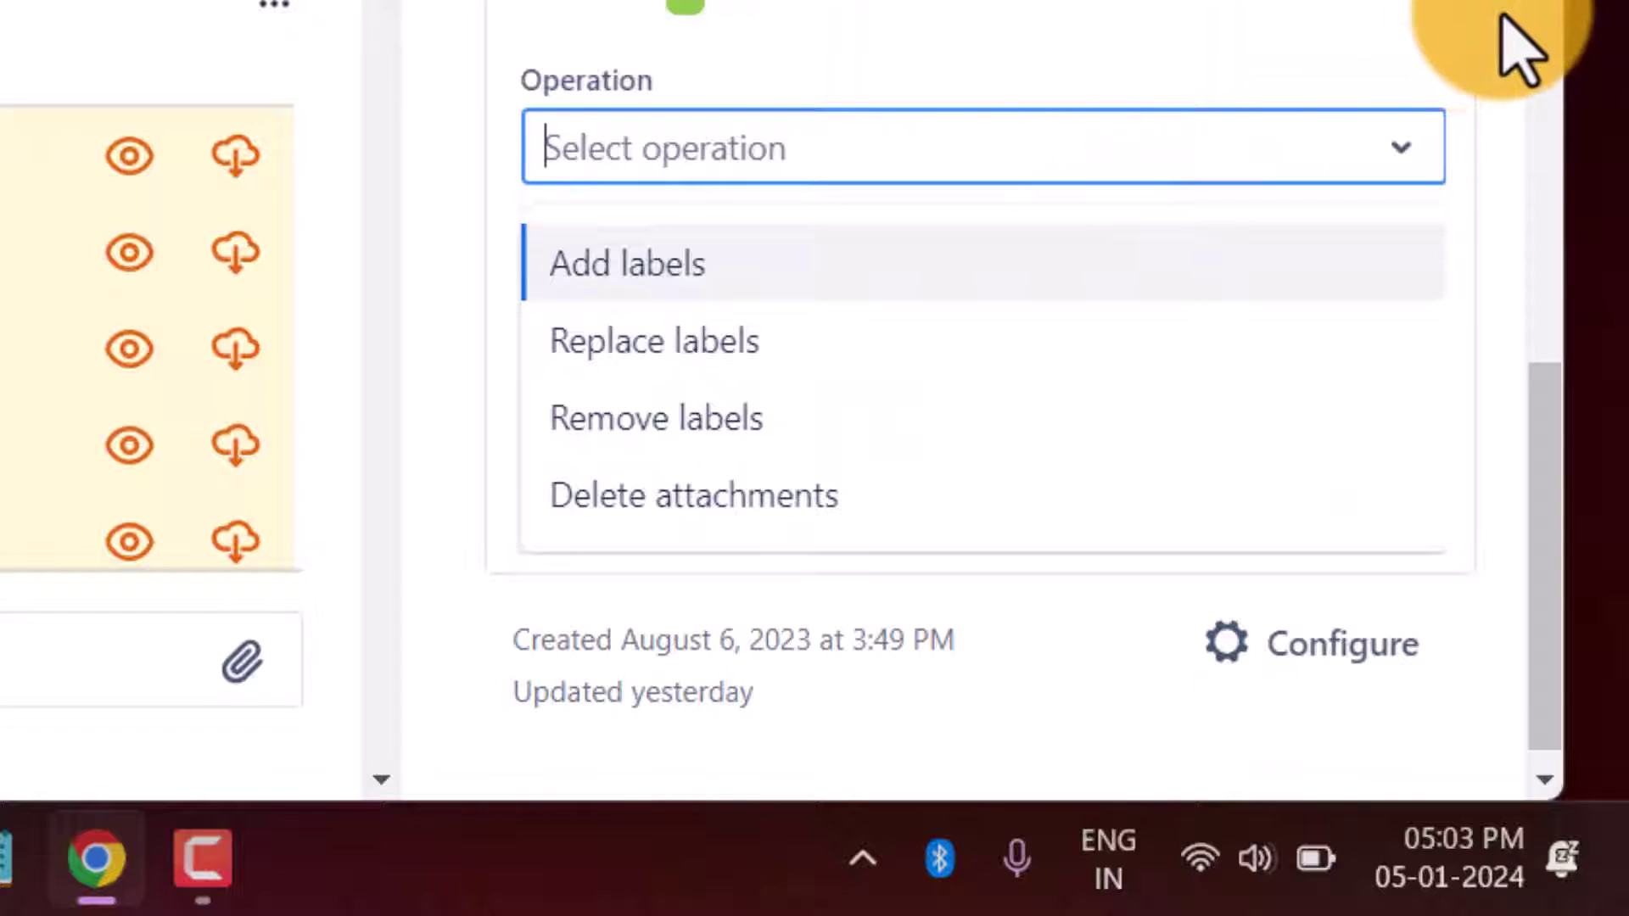
{"action": "left_click", "coordinate": [1332, 139]}
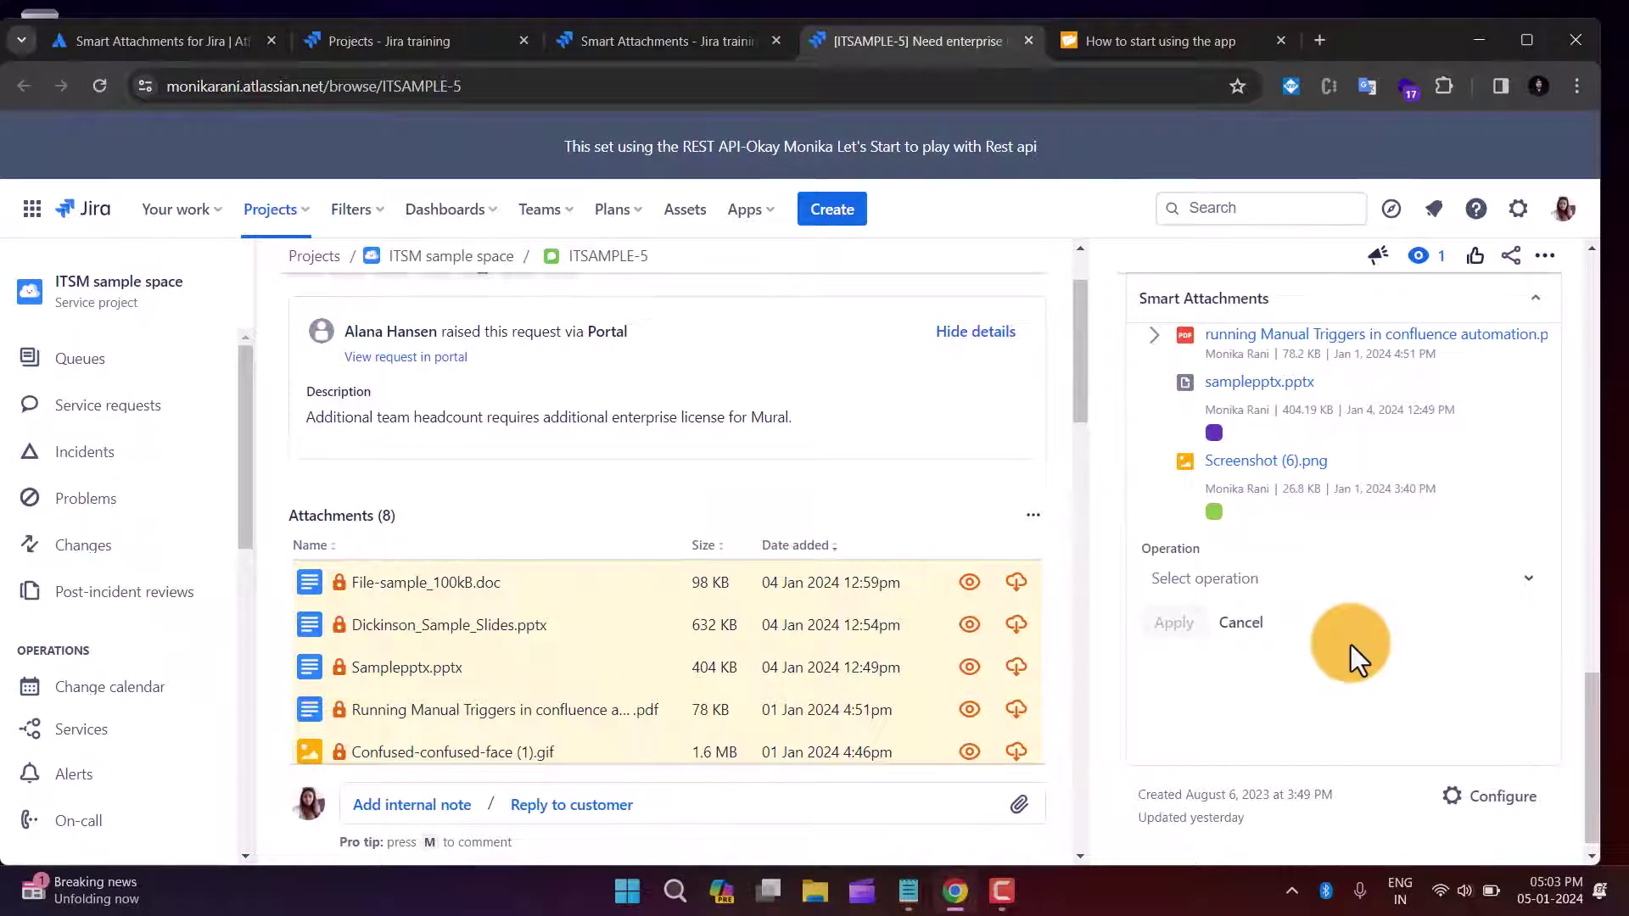
{"action": "left_click_drag", "start_coordinate": [1598, 697], "coordinate": [1591, 629]}
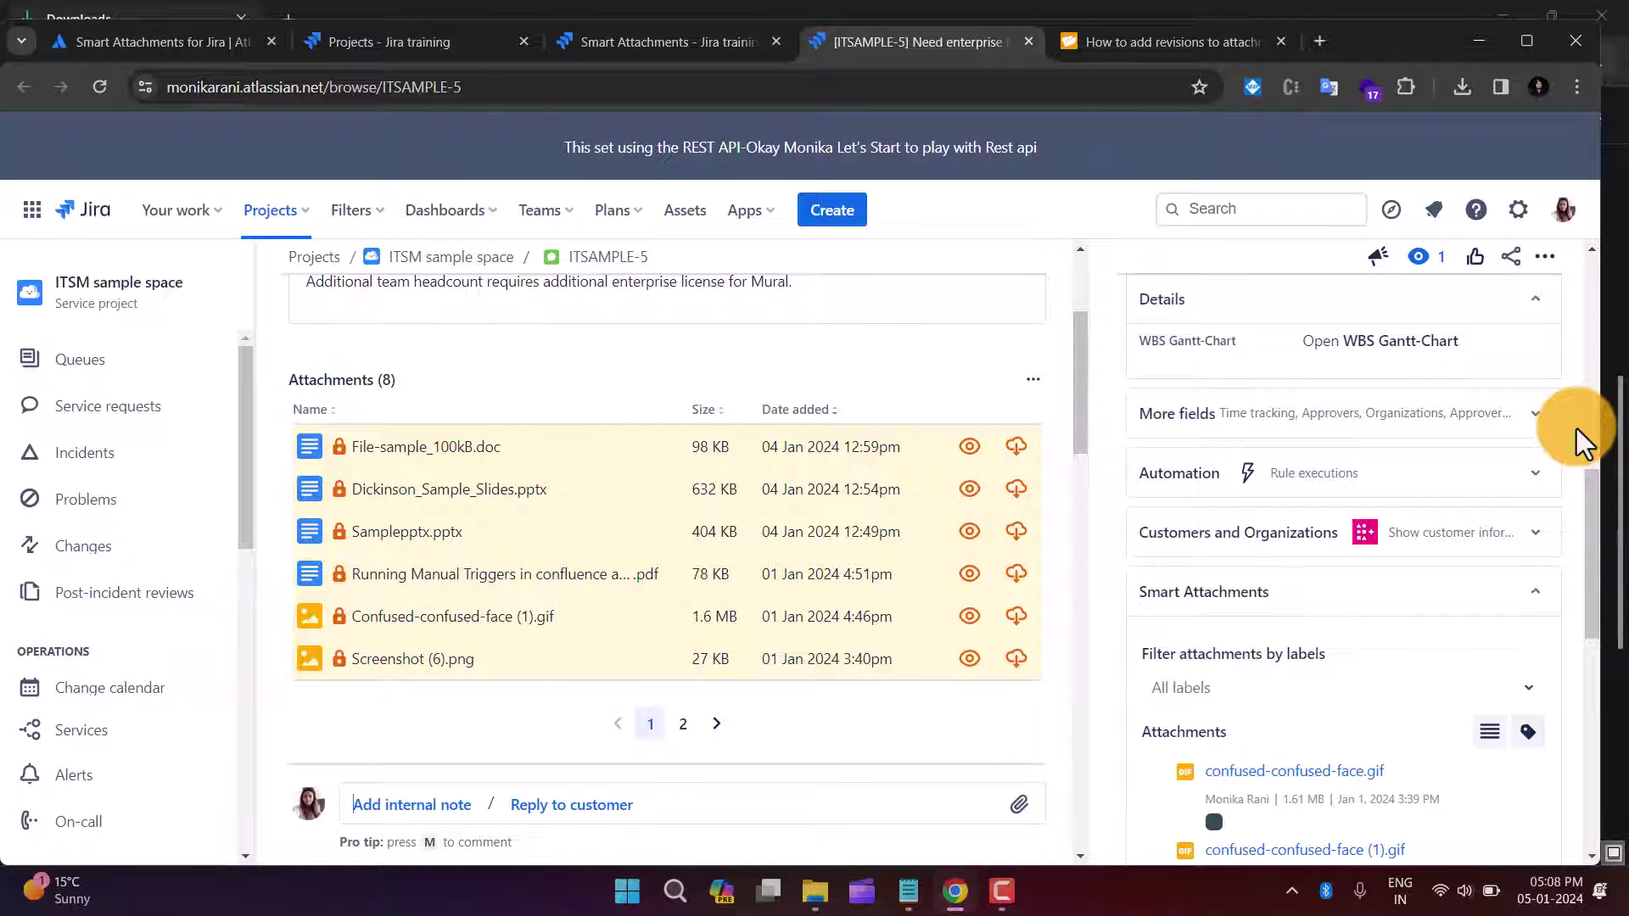
Step: Add a revision to Dickinson_Sample_Slides.pptx in Smart Attachments from the Downloads folder, and look through the attachment's revisions
{"action": "left_click_drag", "start_coordinate": [1589, 520], "coordinate": [1590, 636]}
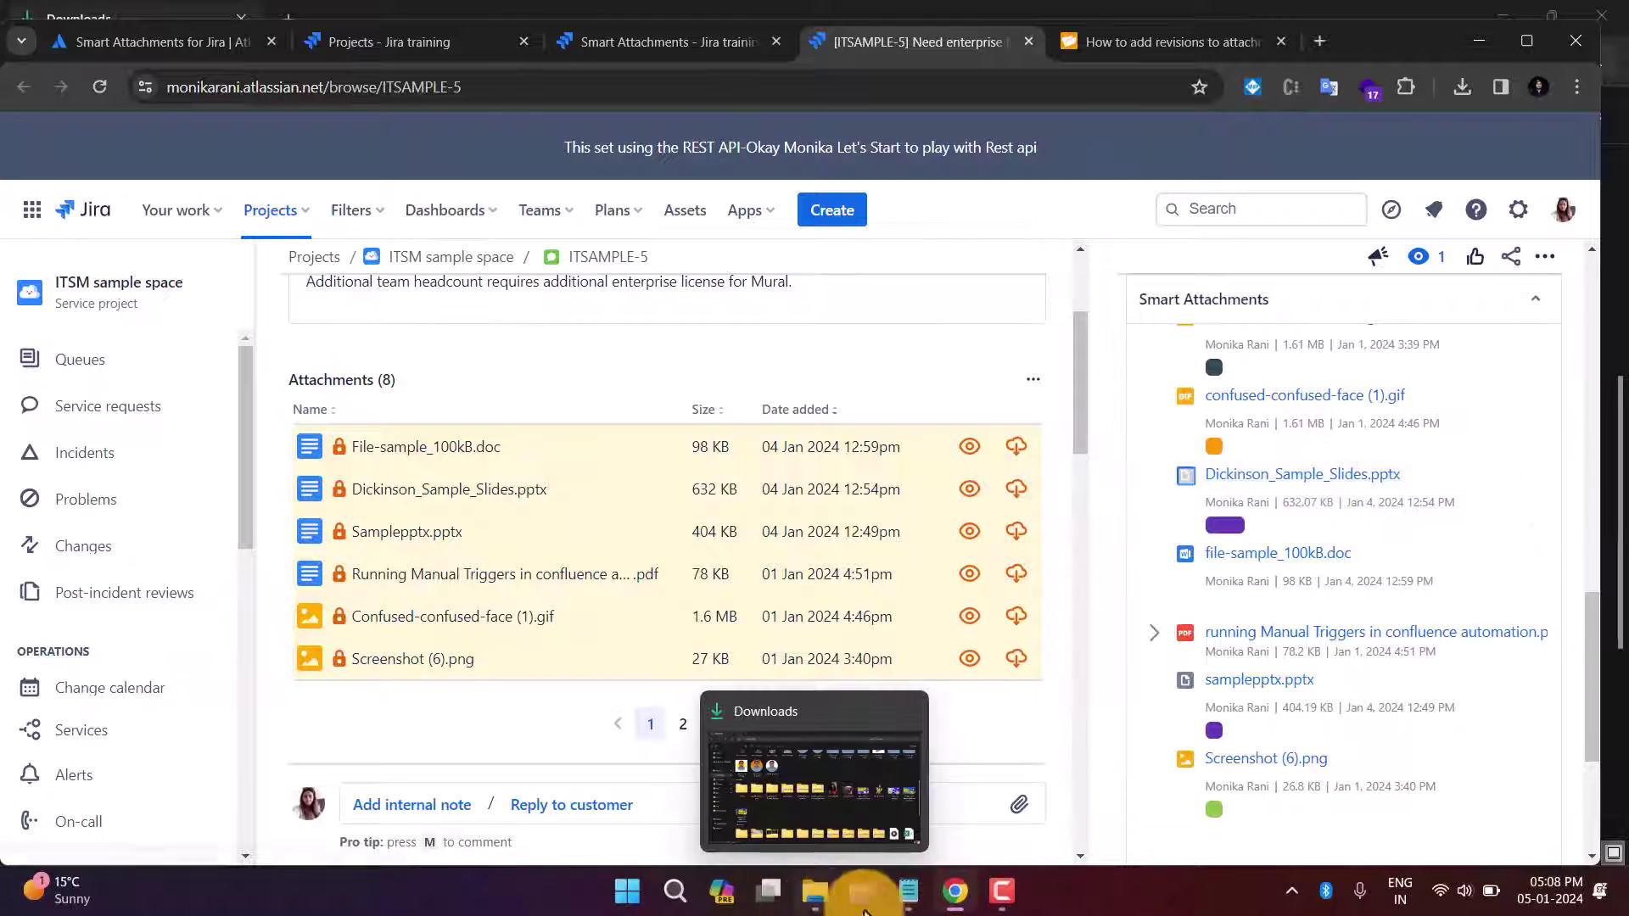
{"action": "left_click_drag", "start_coordinate": [864, 909], "coordinate": [771, 701]}
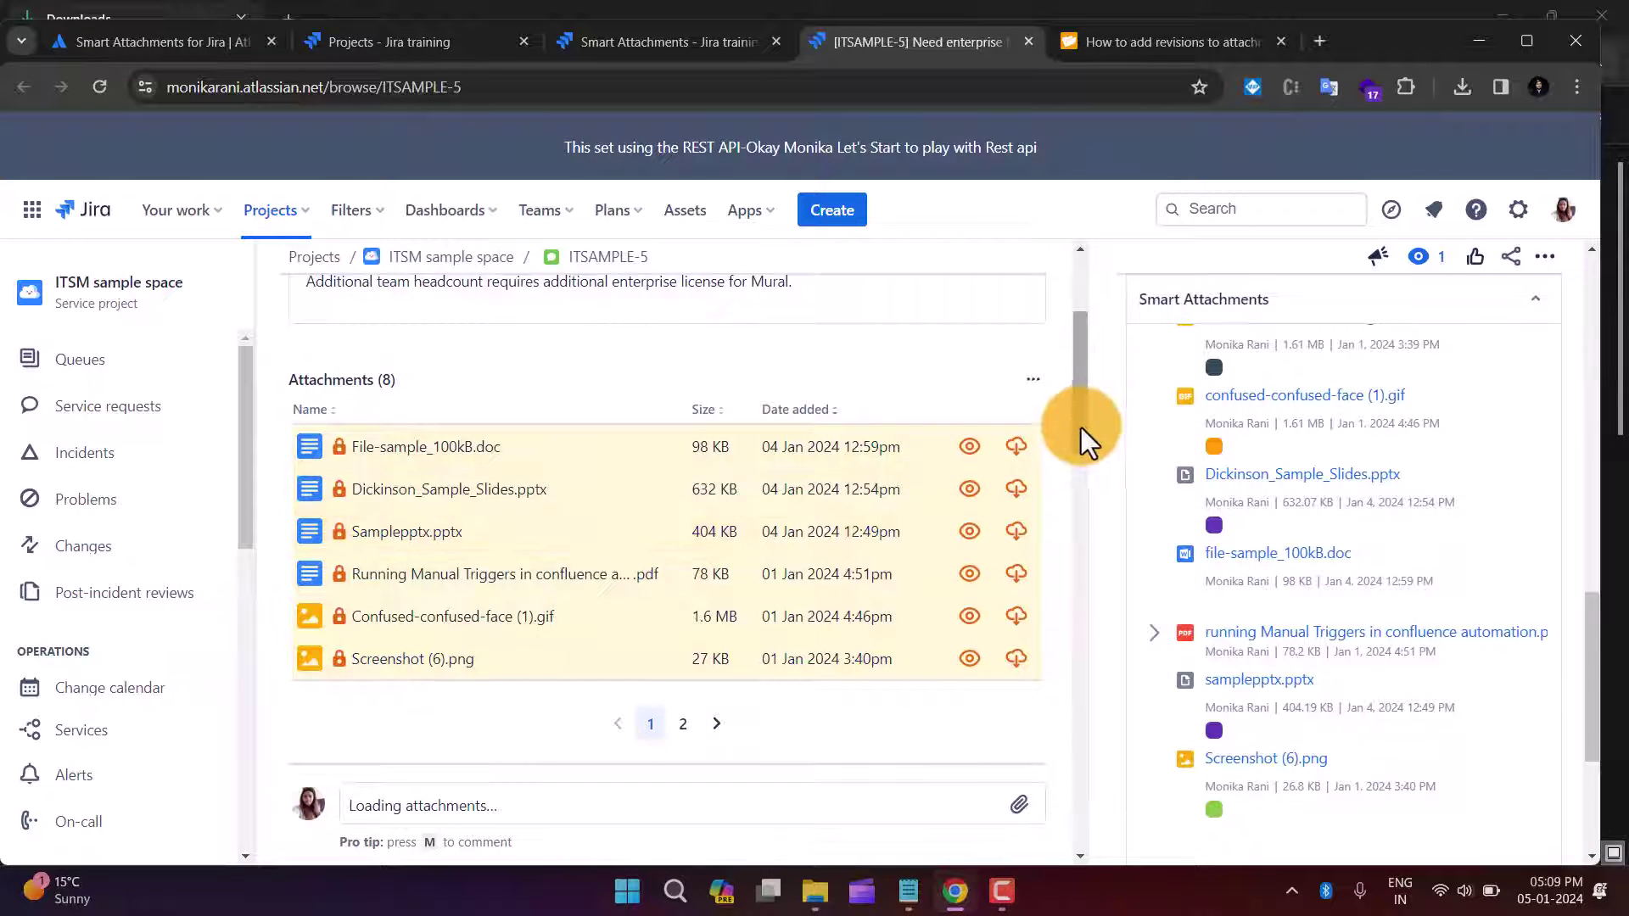
{"action": "left_click_drag", "start_coordinate": [1081, 428], "coordinate": [1079, 594]}
{"action": "left_click", "coordinate": [361, 651]}
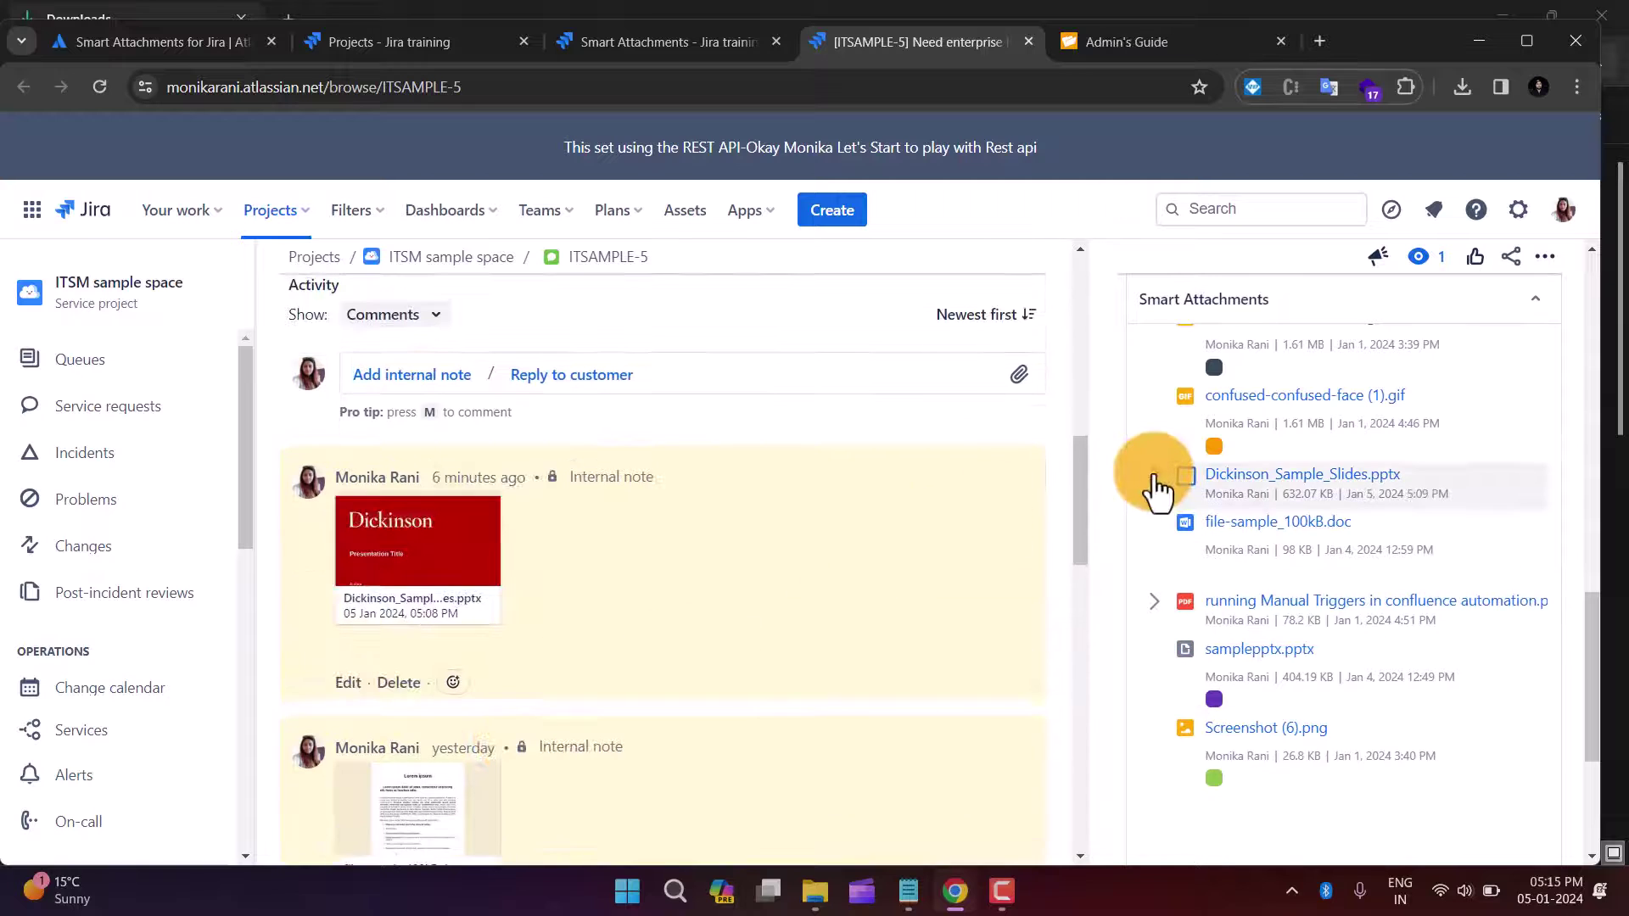
{"action": "left_click", "coordinate": [1154, 477]}
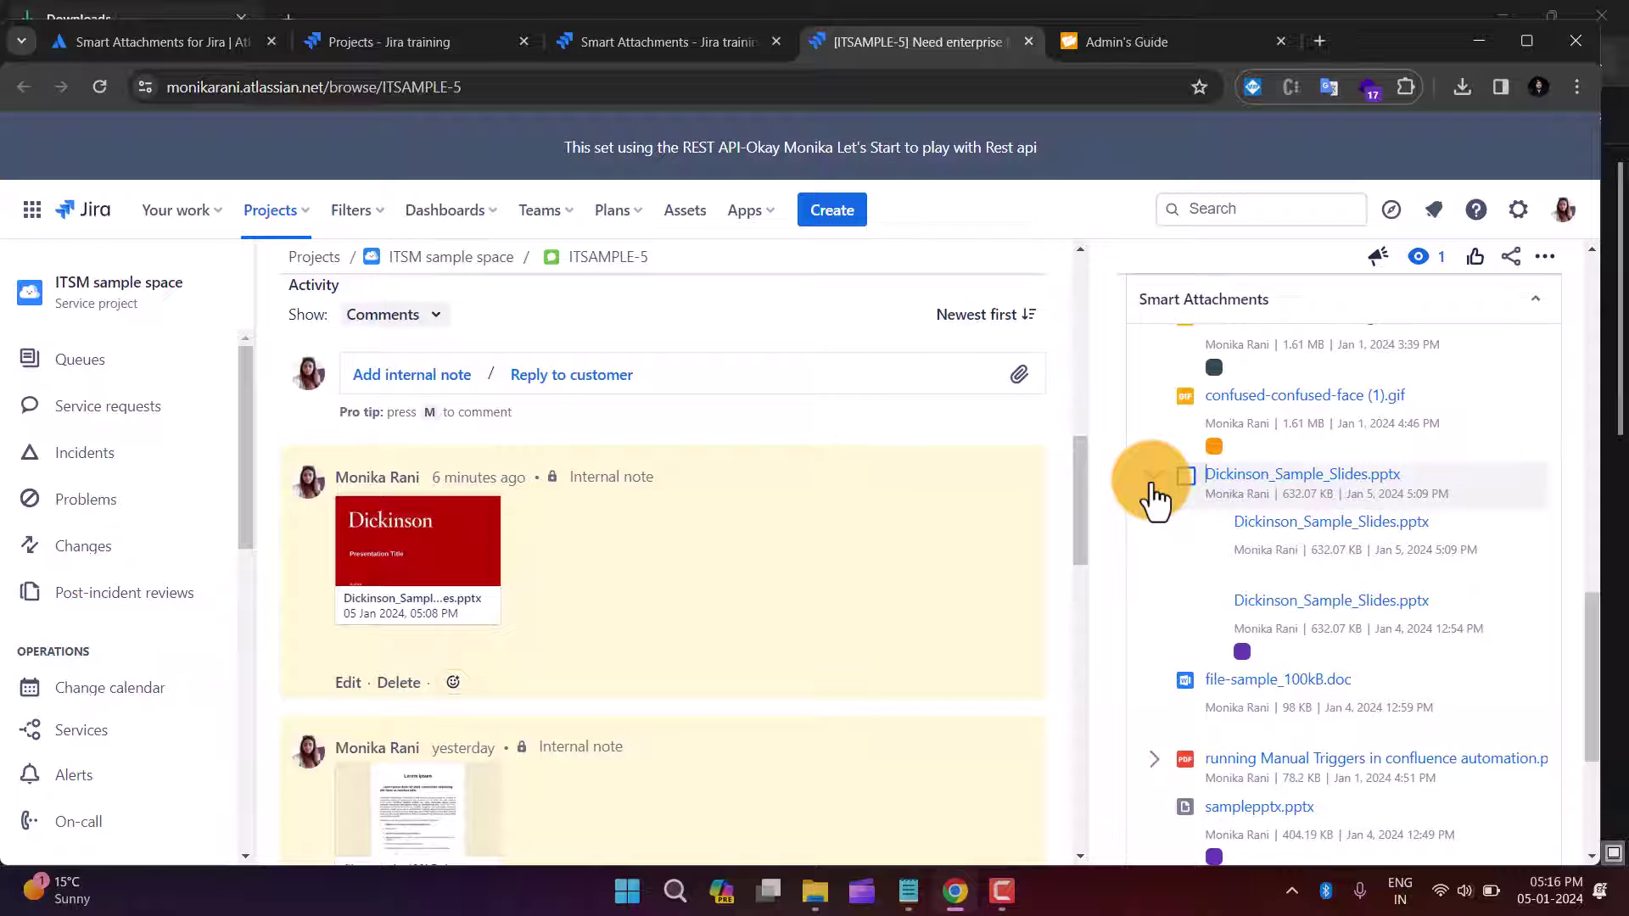
{"action": "left_click", "coordinate": [1154, 496]}
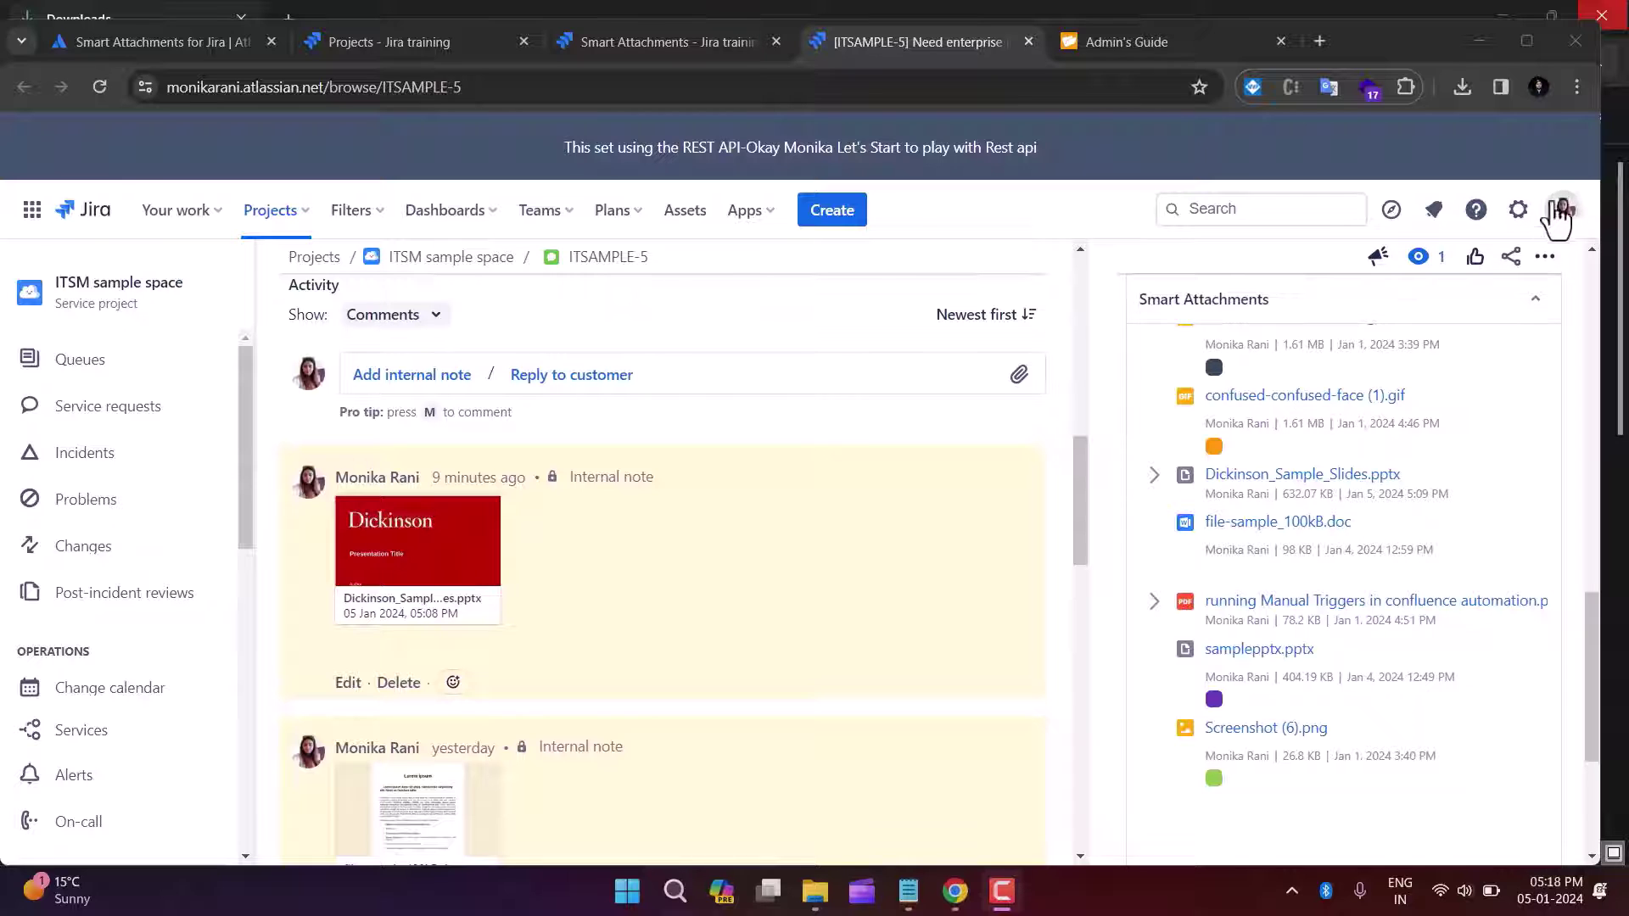
Step: Go to the Jira app management and open the Attachment Indexation page of Smart Attachments
{"action": "left_click", "coordinate": [1517, 212]}
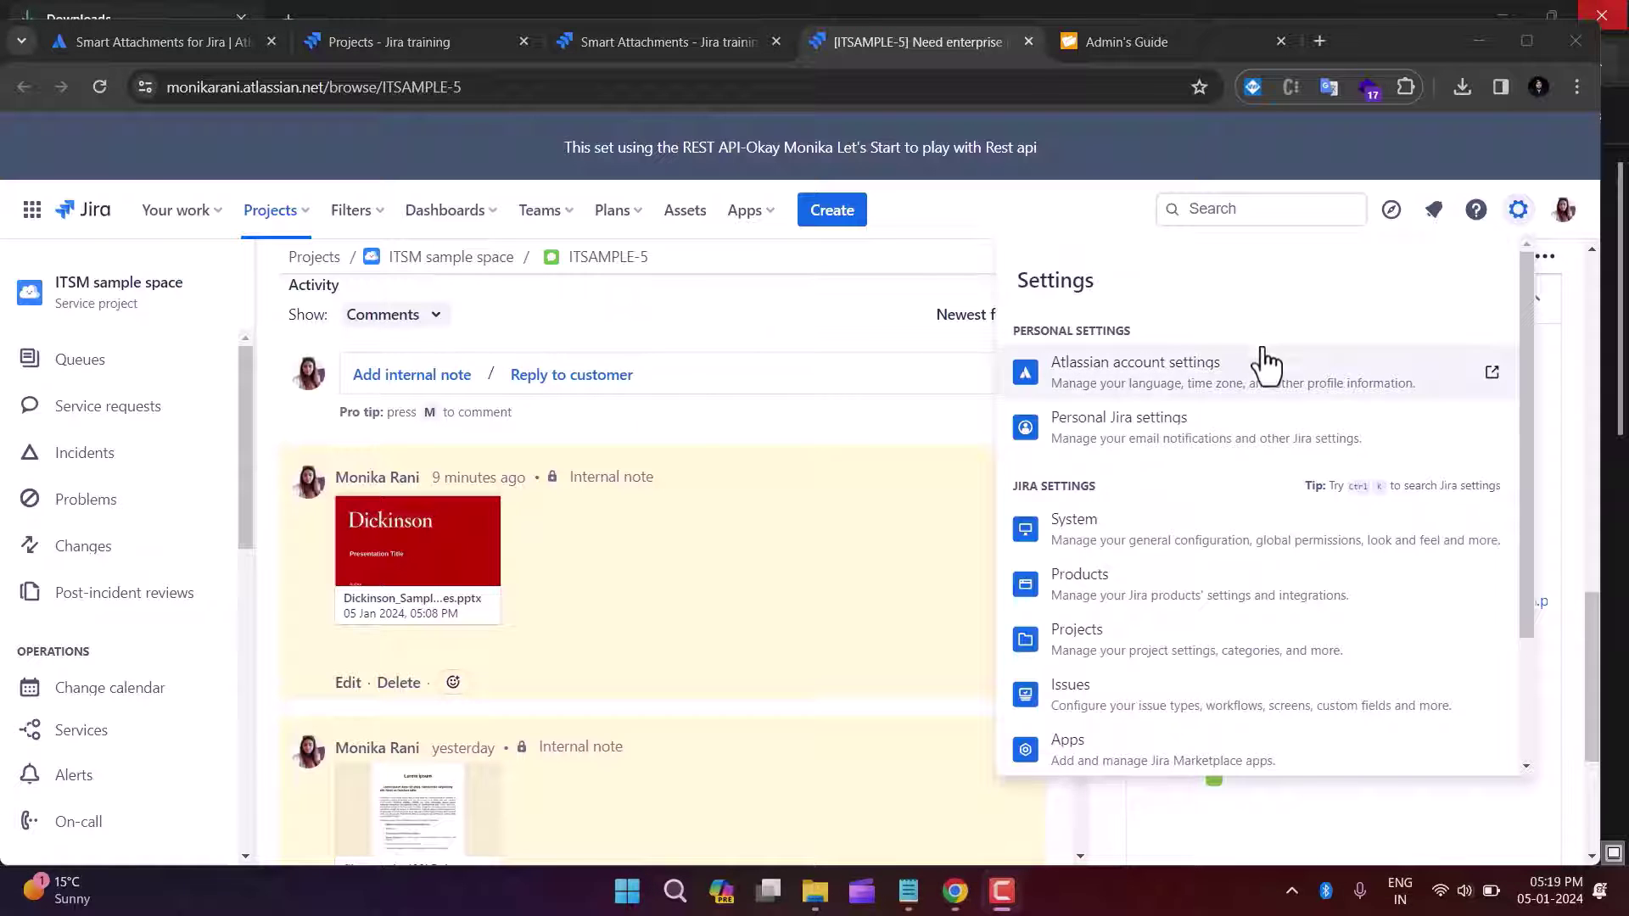
{"action": "left_click", "coordinate": [1049, 234]}
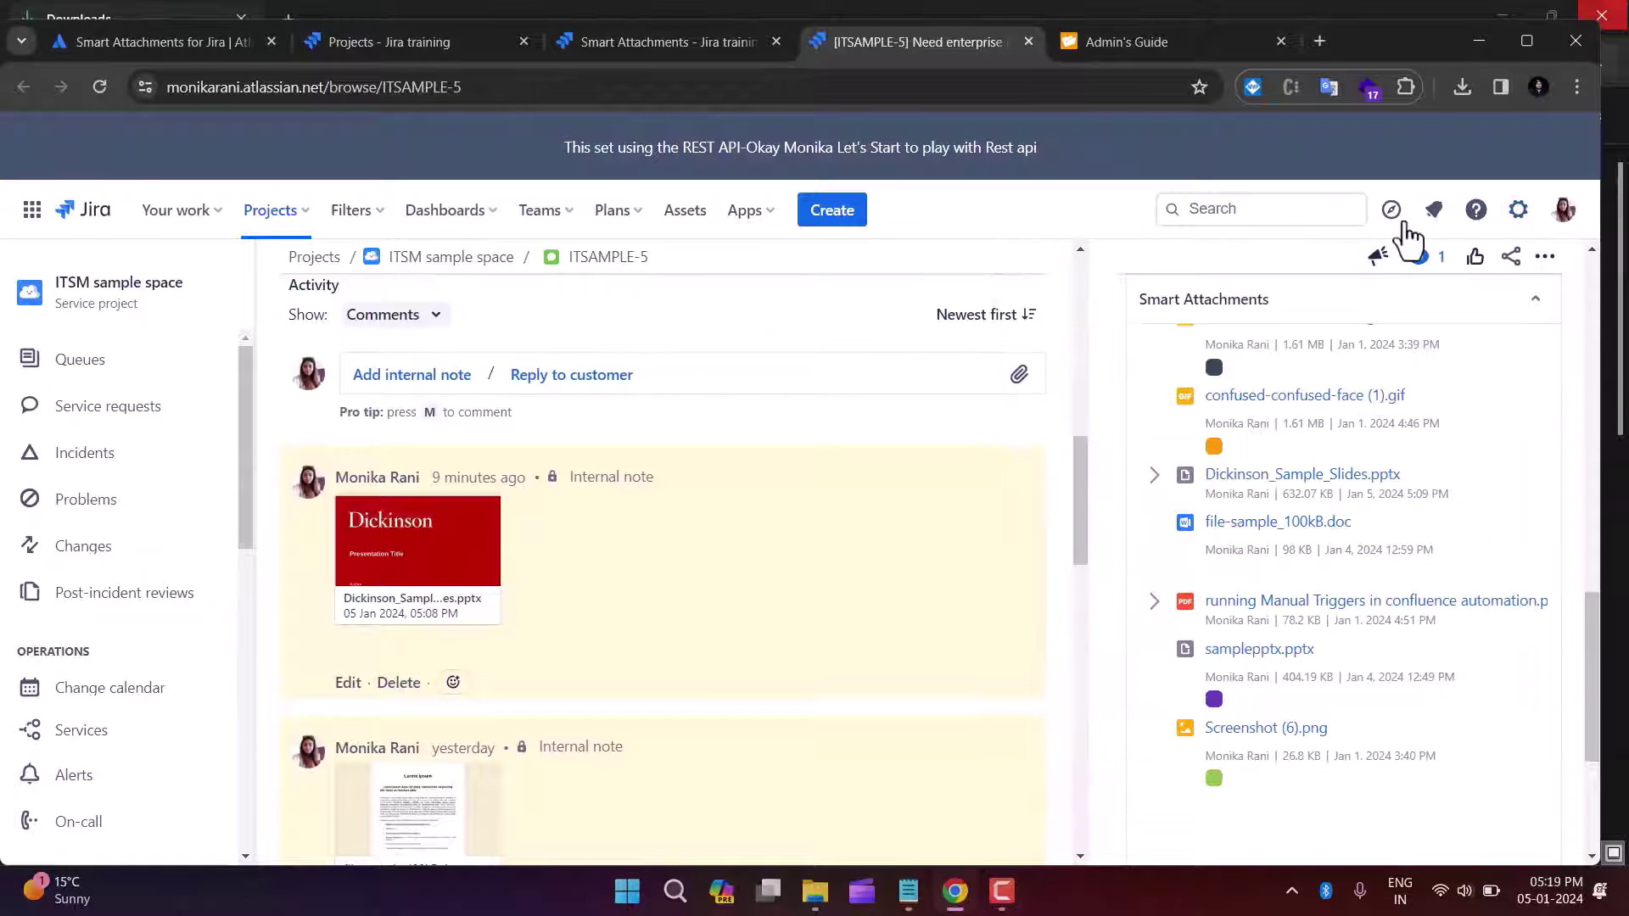
{"action": "left_click", "coordinate": [1519, 212]}
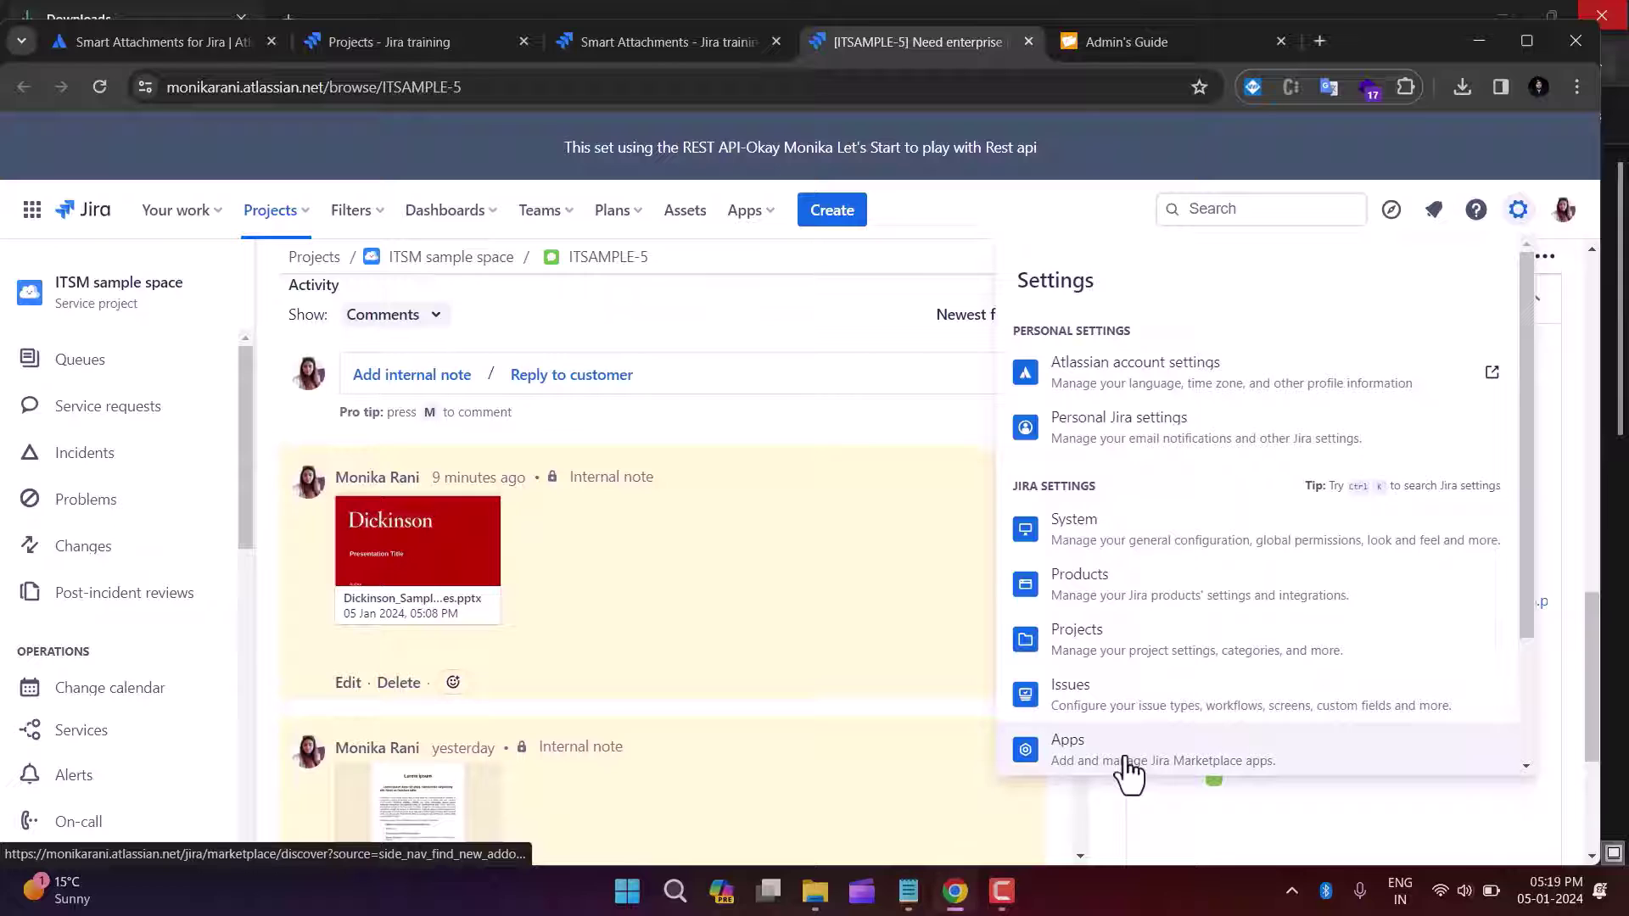
{"action": "left_click", "coordinate": [768, 219]}
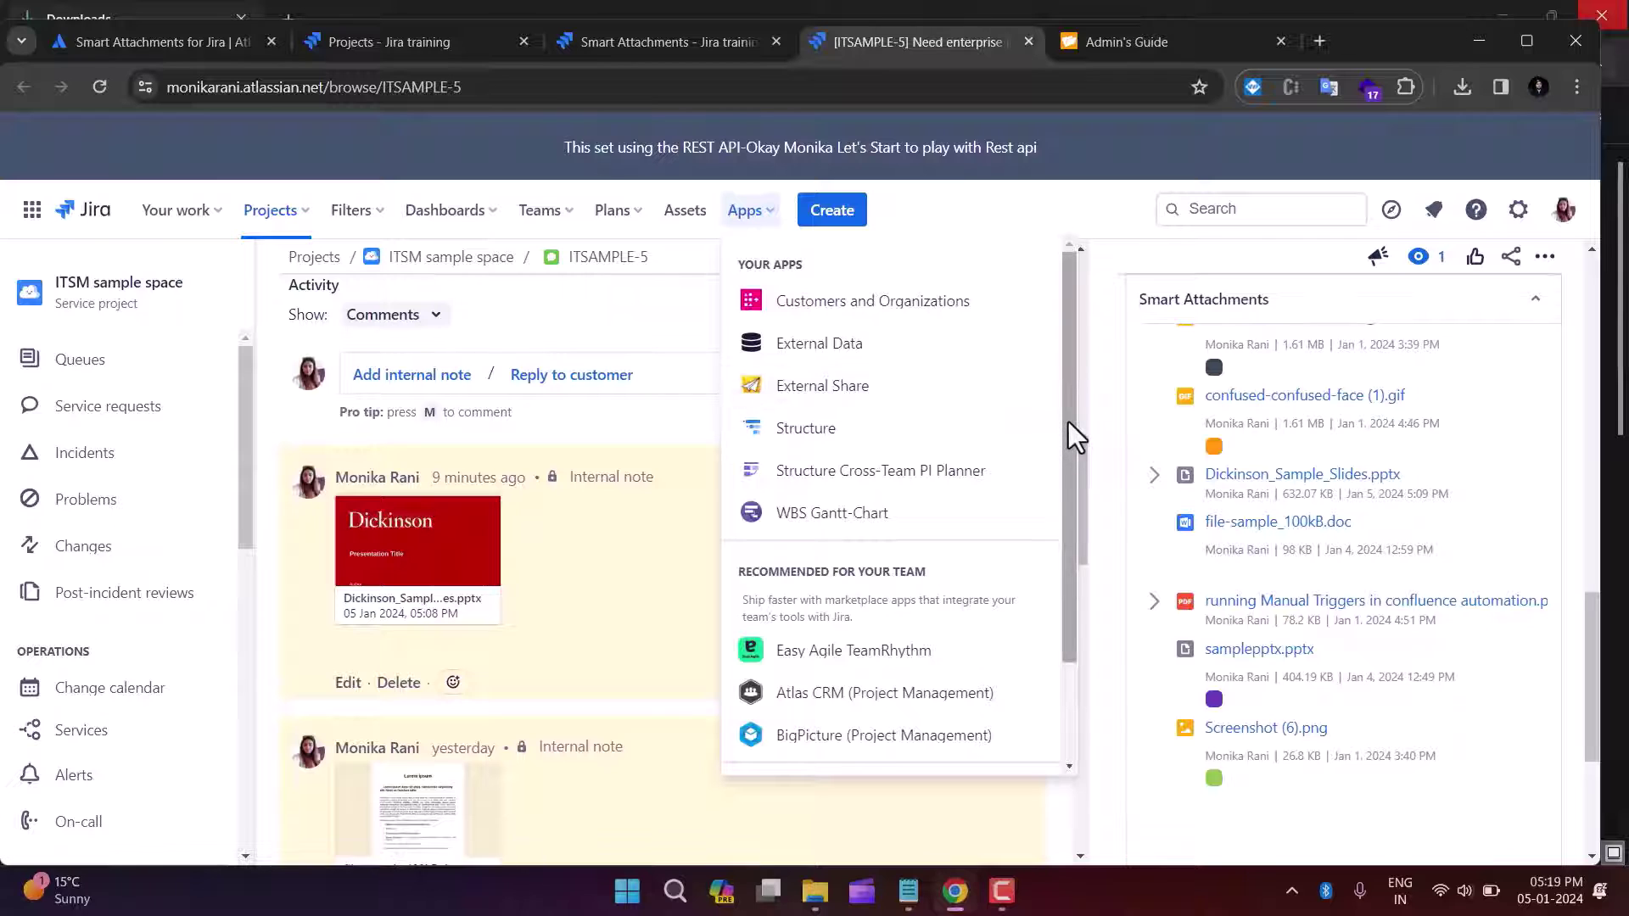
{"action": "scroll", "coordinate": [1067, 421], "scroll_direction": "down", "scroll_amount": 3}
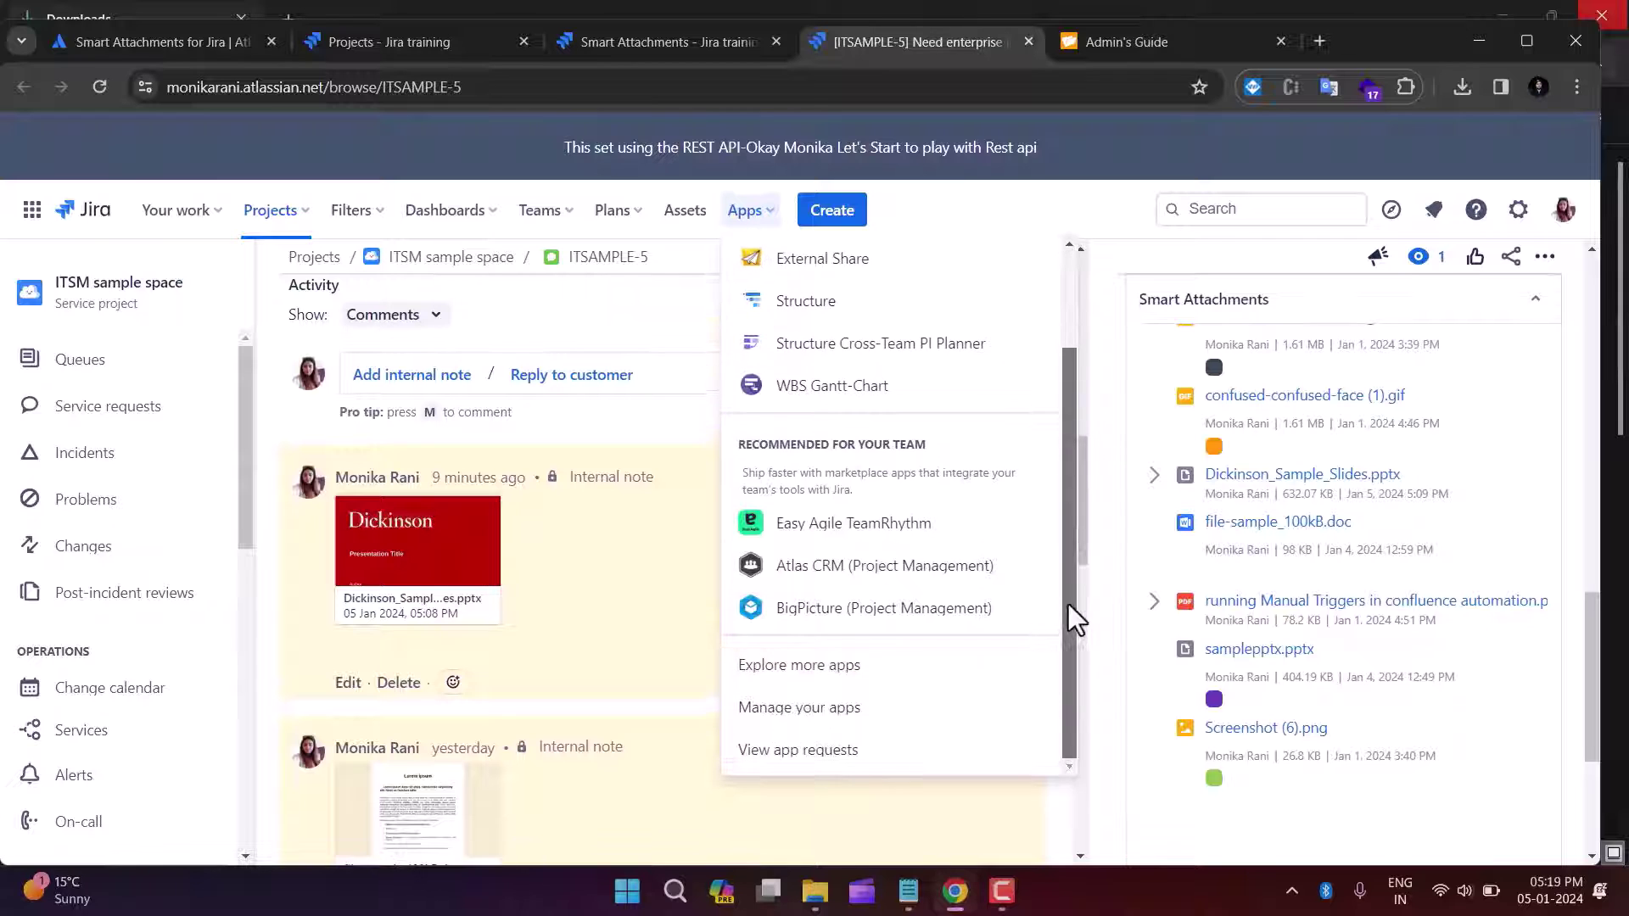
{"action": "left_click", "coordinate": [792, 710]}
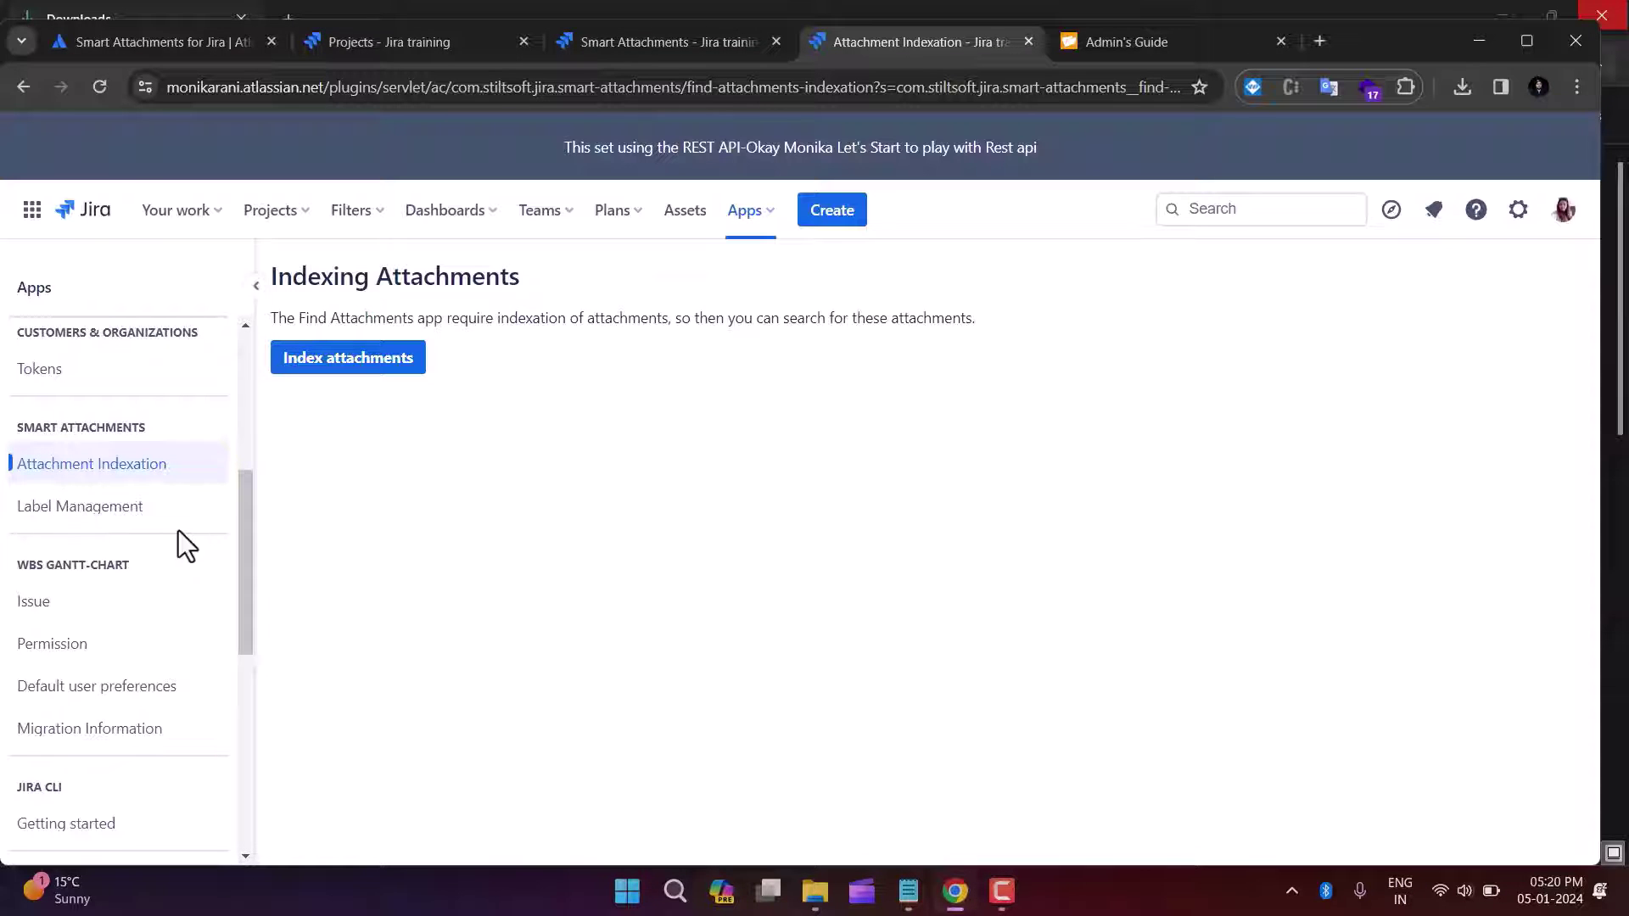
Step: Return from the Smart Attachments project configuration to the ITSM sample space and show the smart attachments of ITSAMPLE-5
{"action": "left_click", "coordinate": [621, 43]}
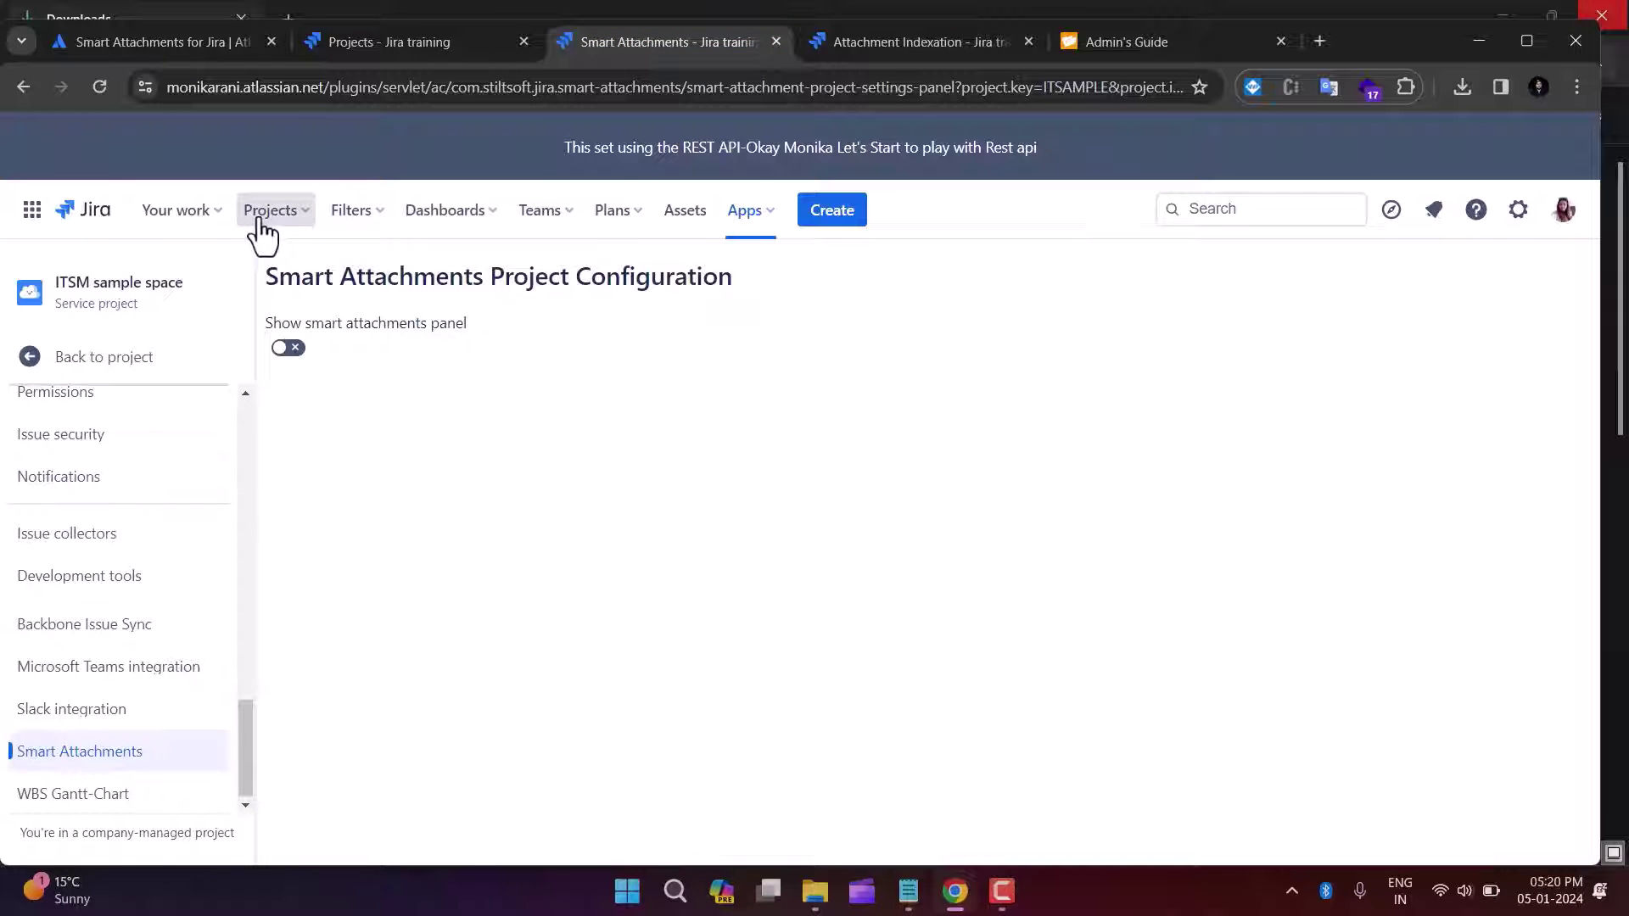
{"action": "left_click_drag", "start_coordinate": [247, 760], "coordinate": [207, 429]}
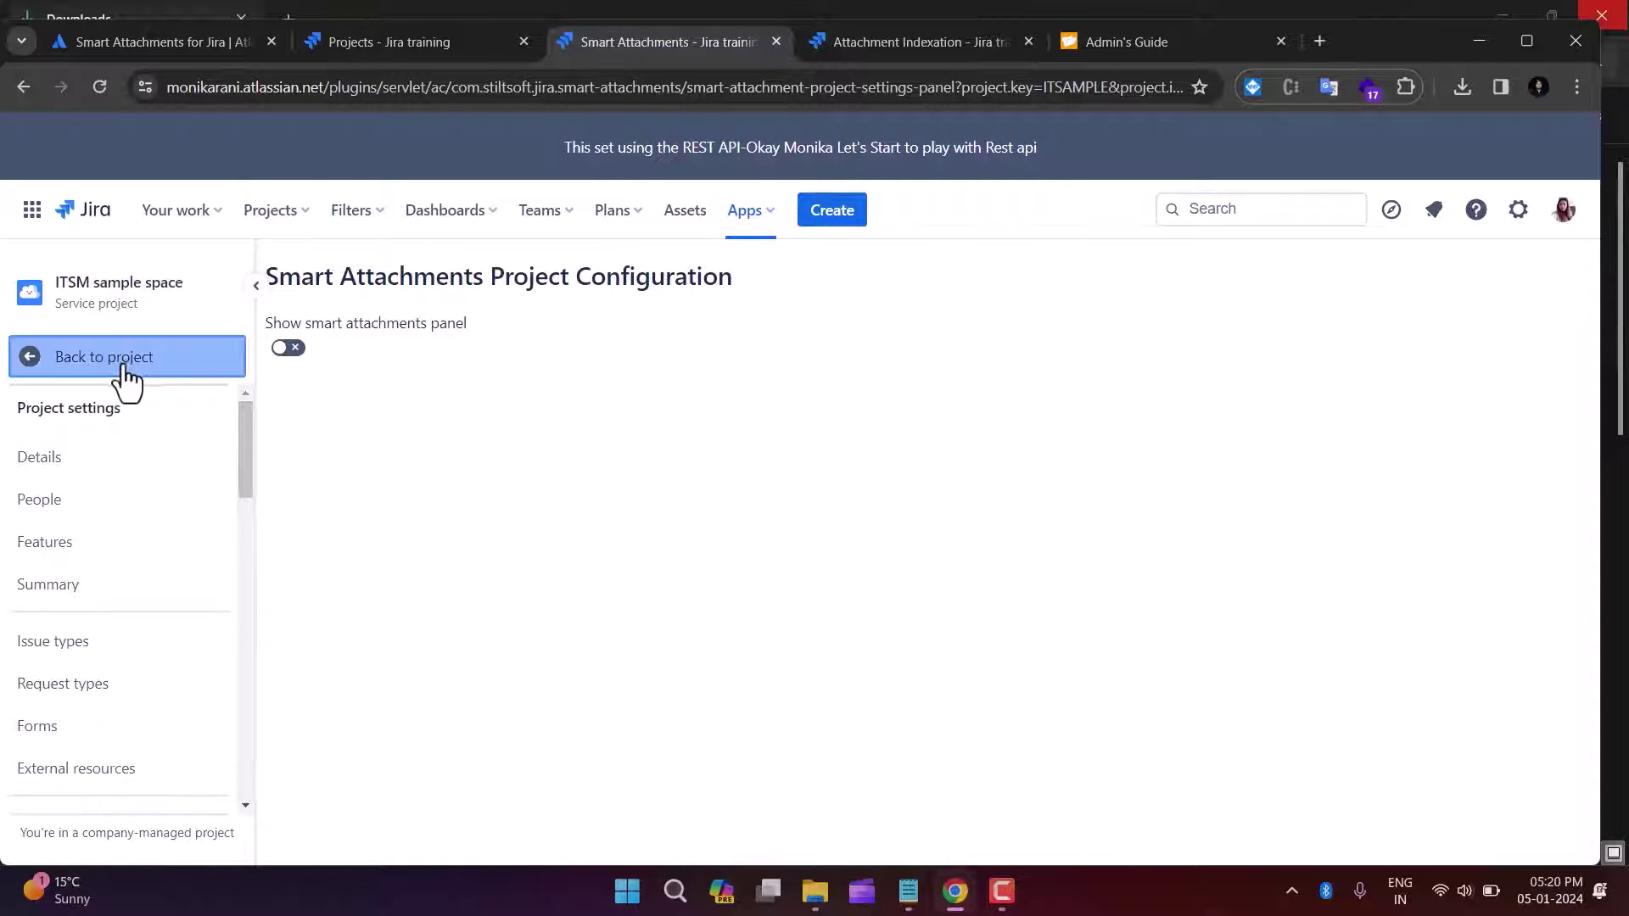
{"action": "left_click", "coordinate": [124, 361]}
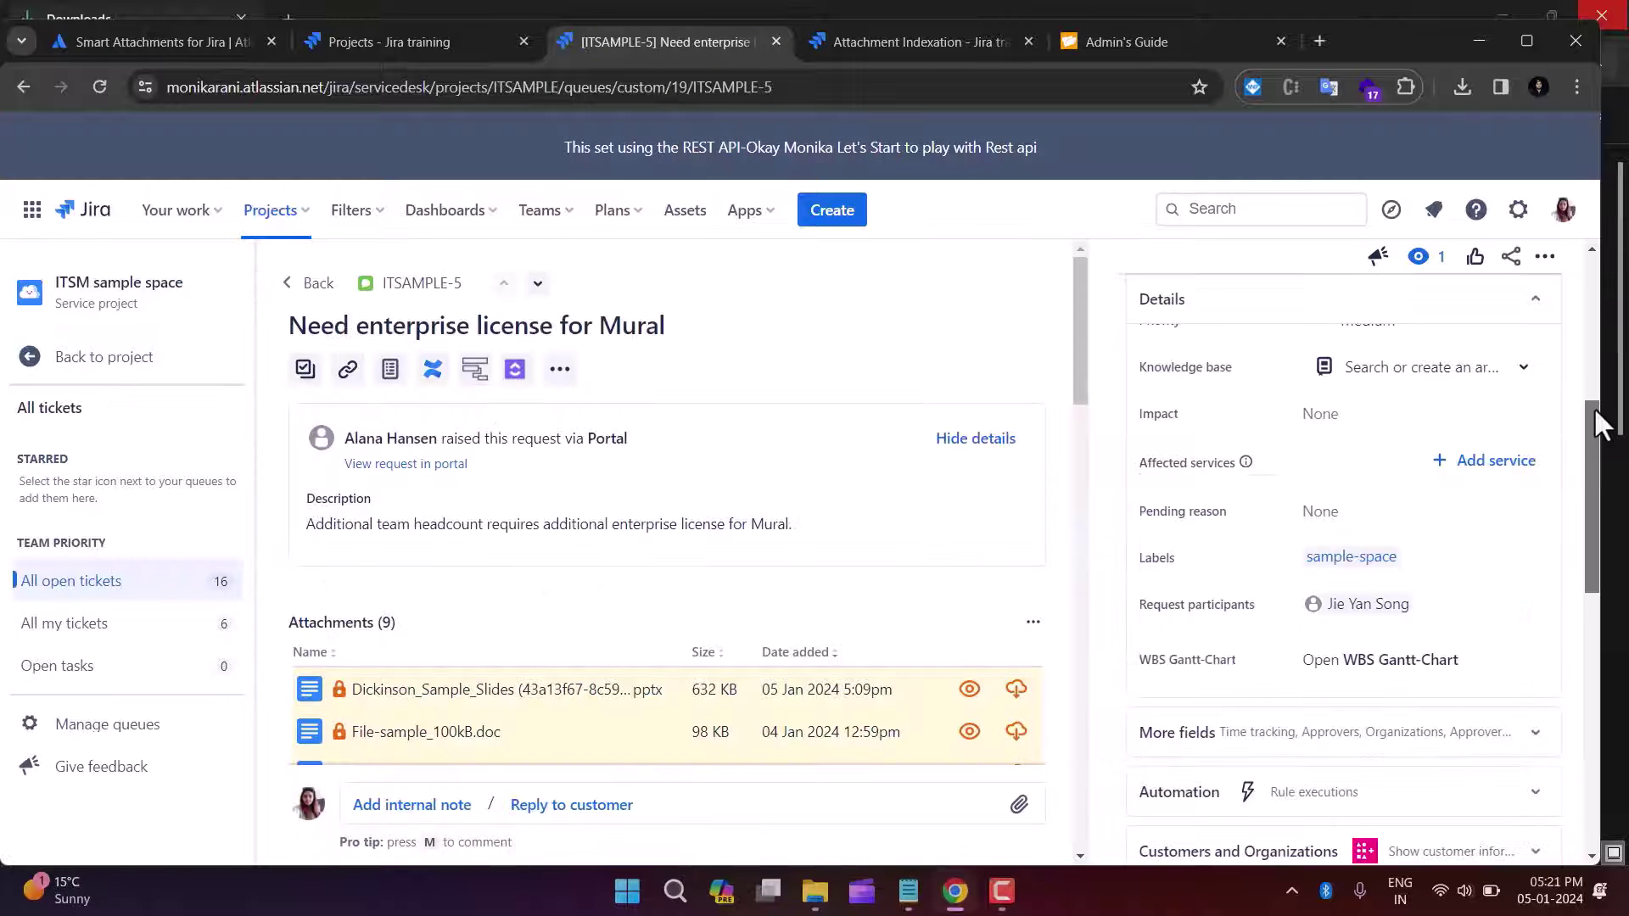
{"action": "left_click_drag", "start_coordinate": [1593, 405], "coordinate": [1596, 610]}
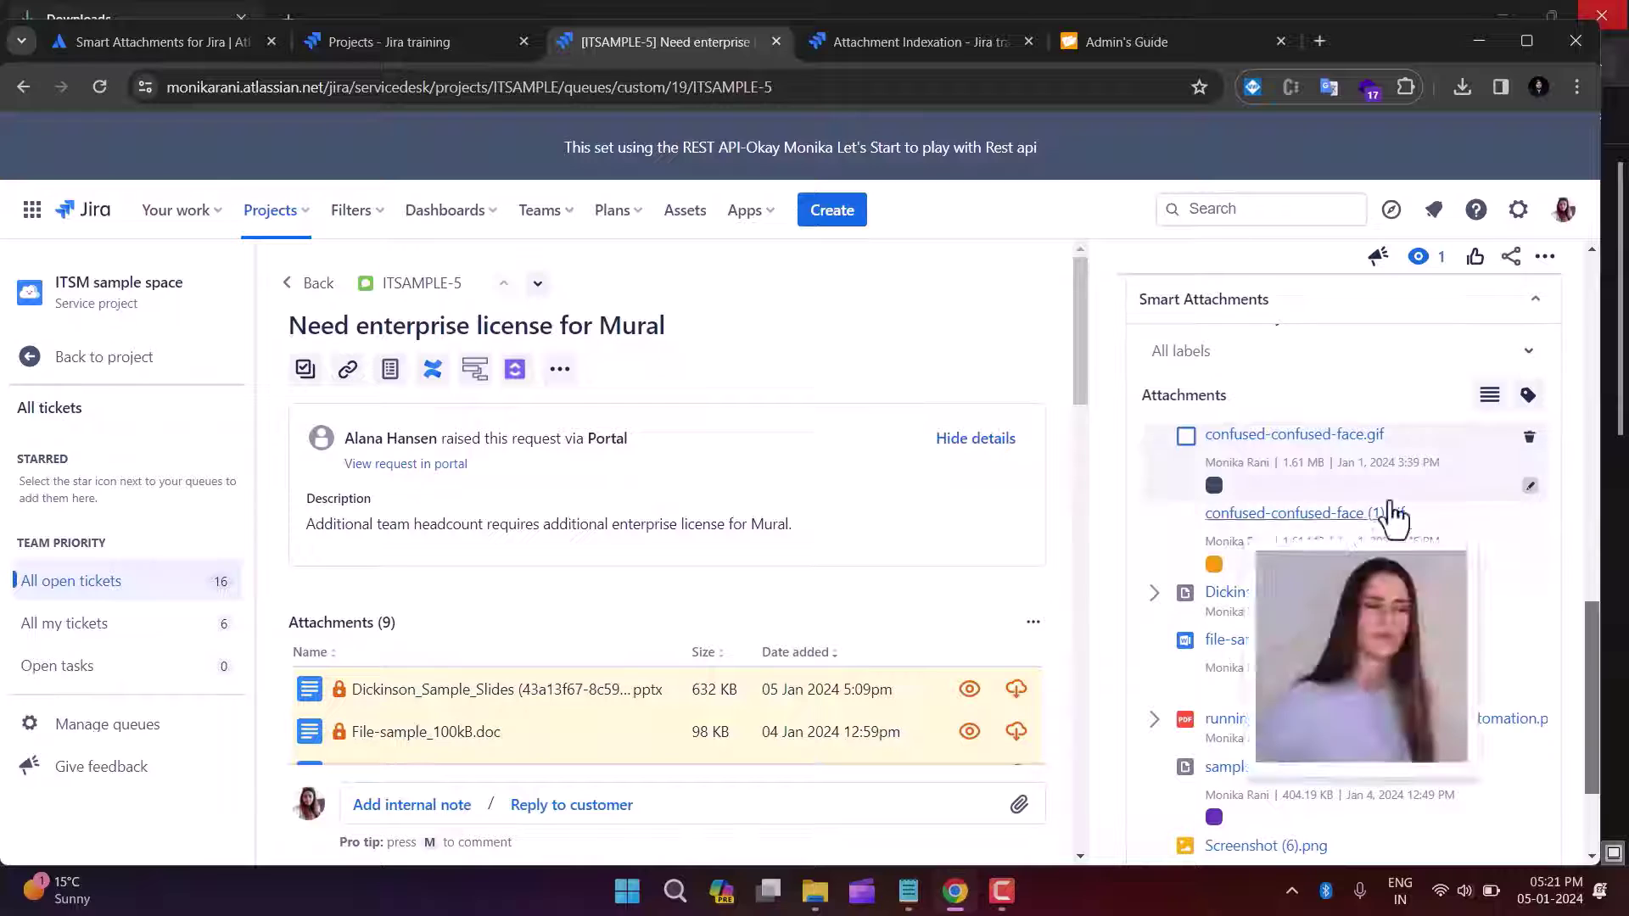
Step: Replace the TESTING label on confused-confused-face.gif with a new label TESTING1, and open the label filter's list
{"action": "left_click", "coordinate": [1530, 487]}
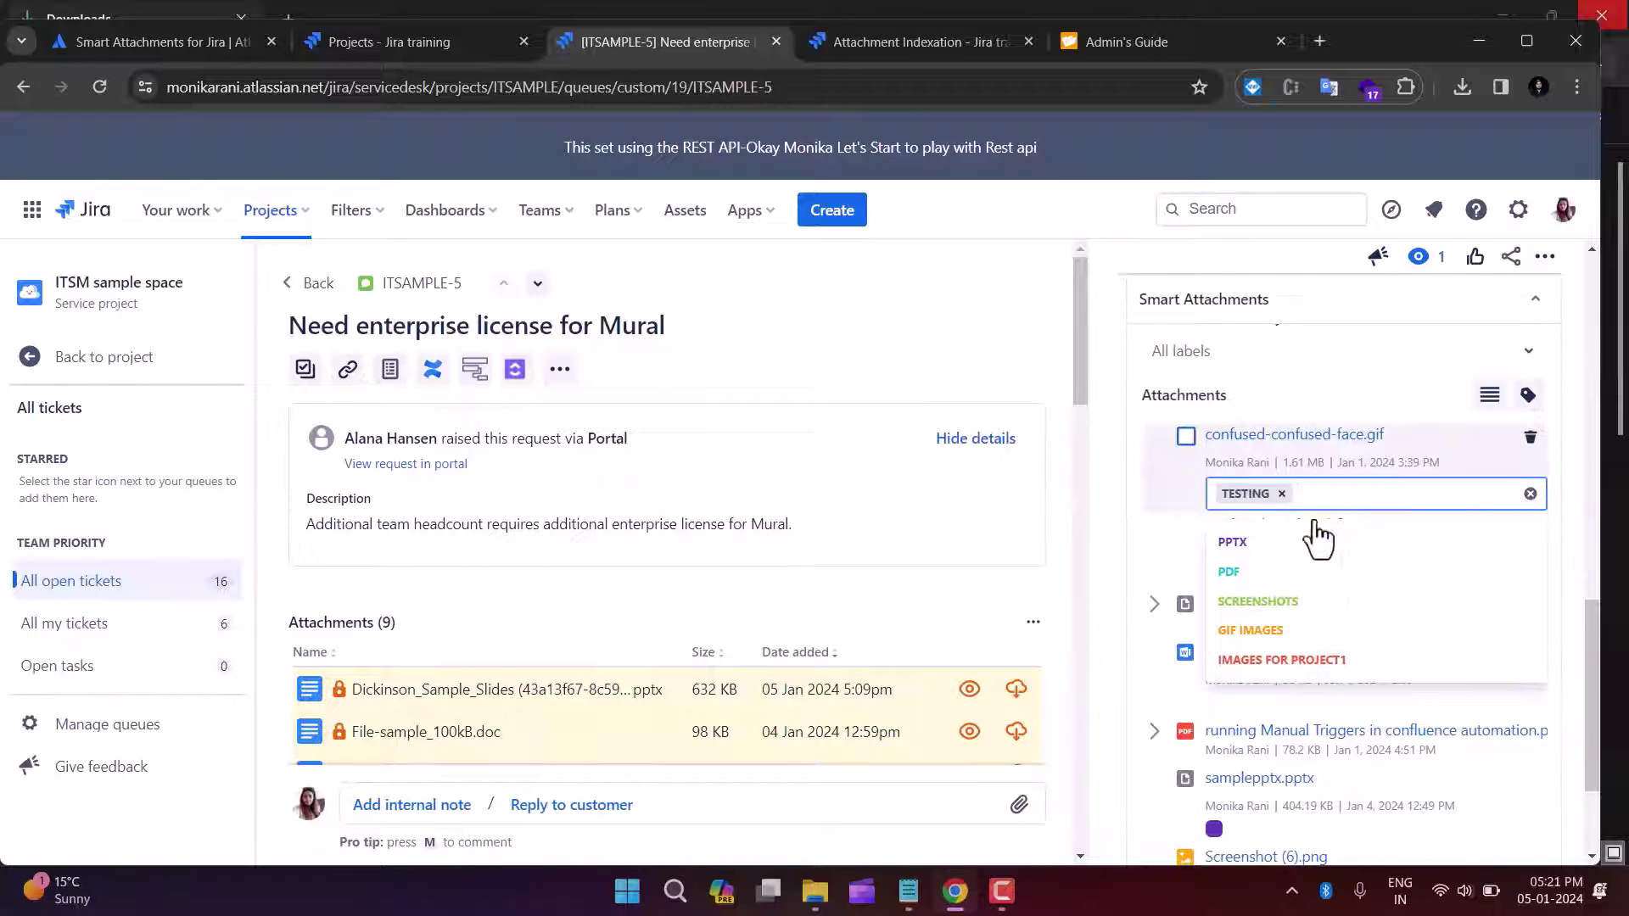
{"action": "left_click", "coordinate": [1316, 538]}
{"action": "left_click", "coordinate": [1529, 487]}
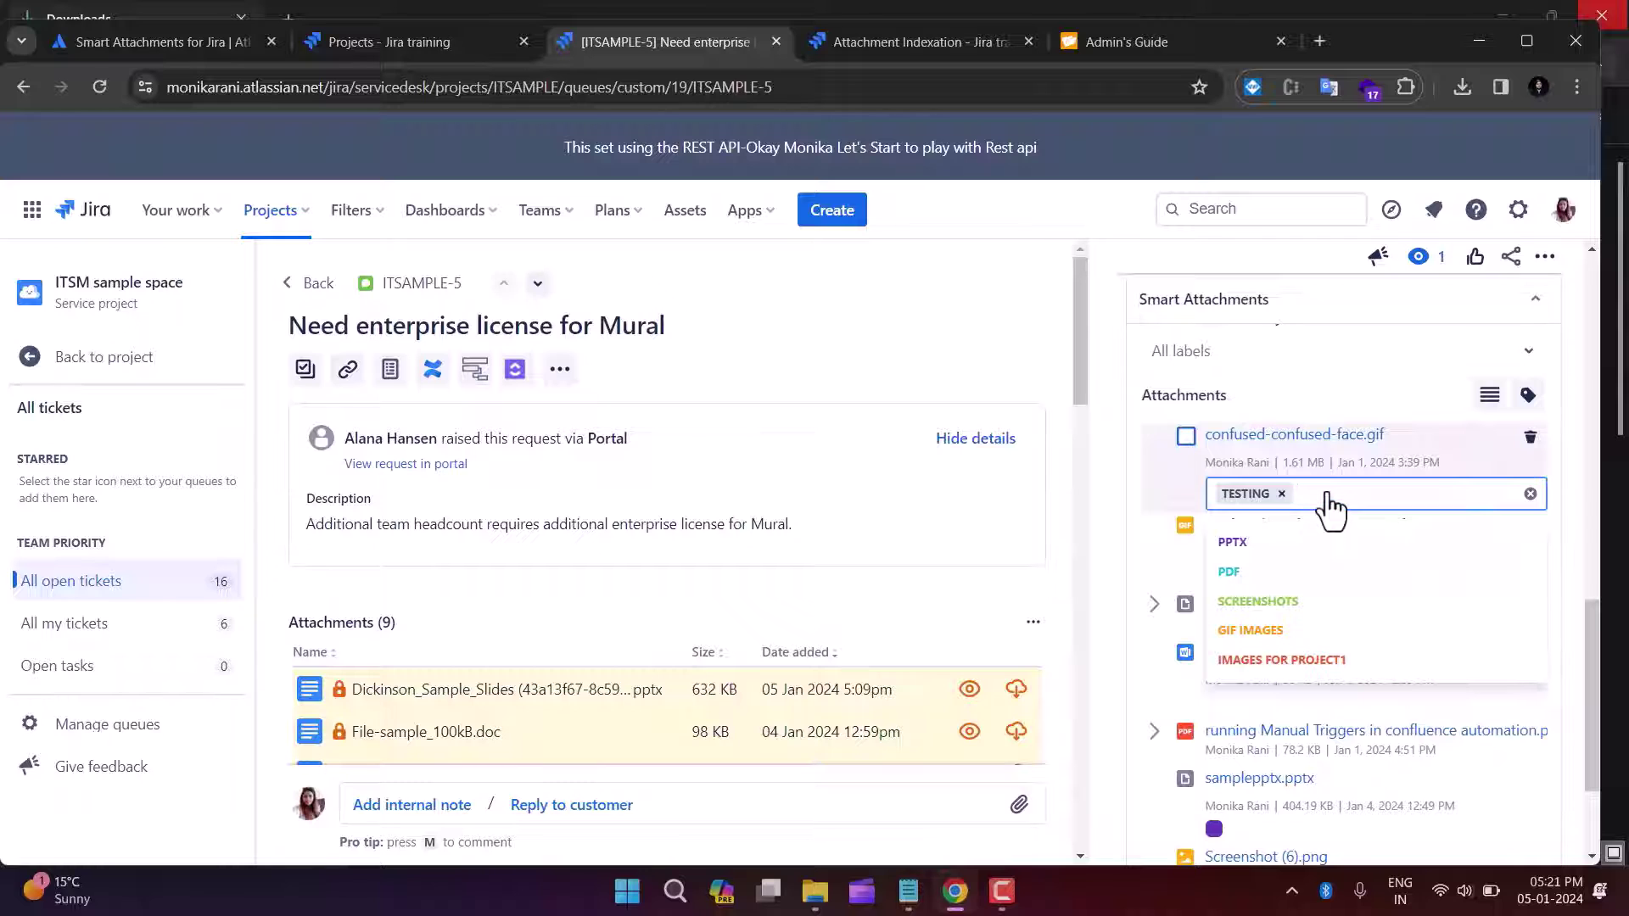
{"action": "left_click", "coordinate": [1282, 495]}
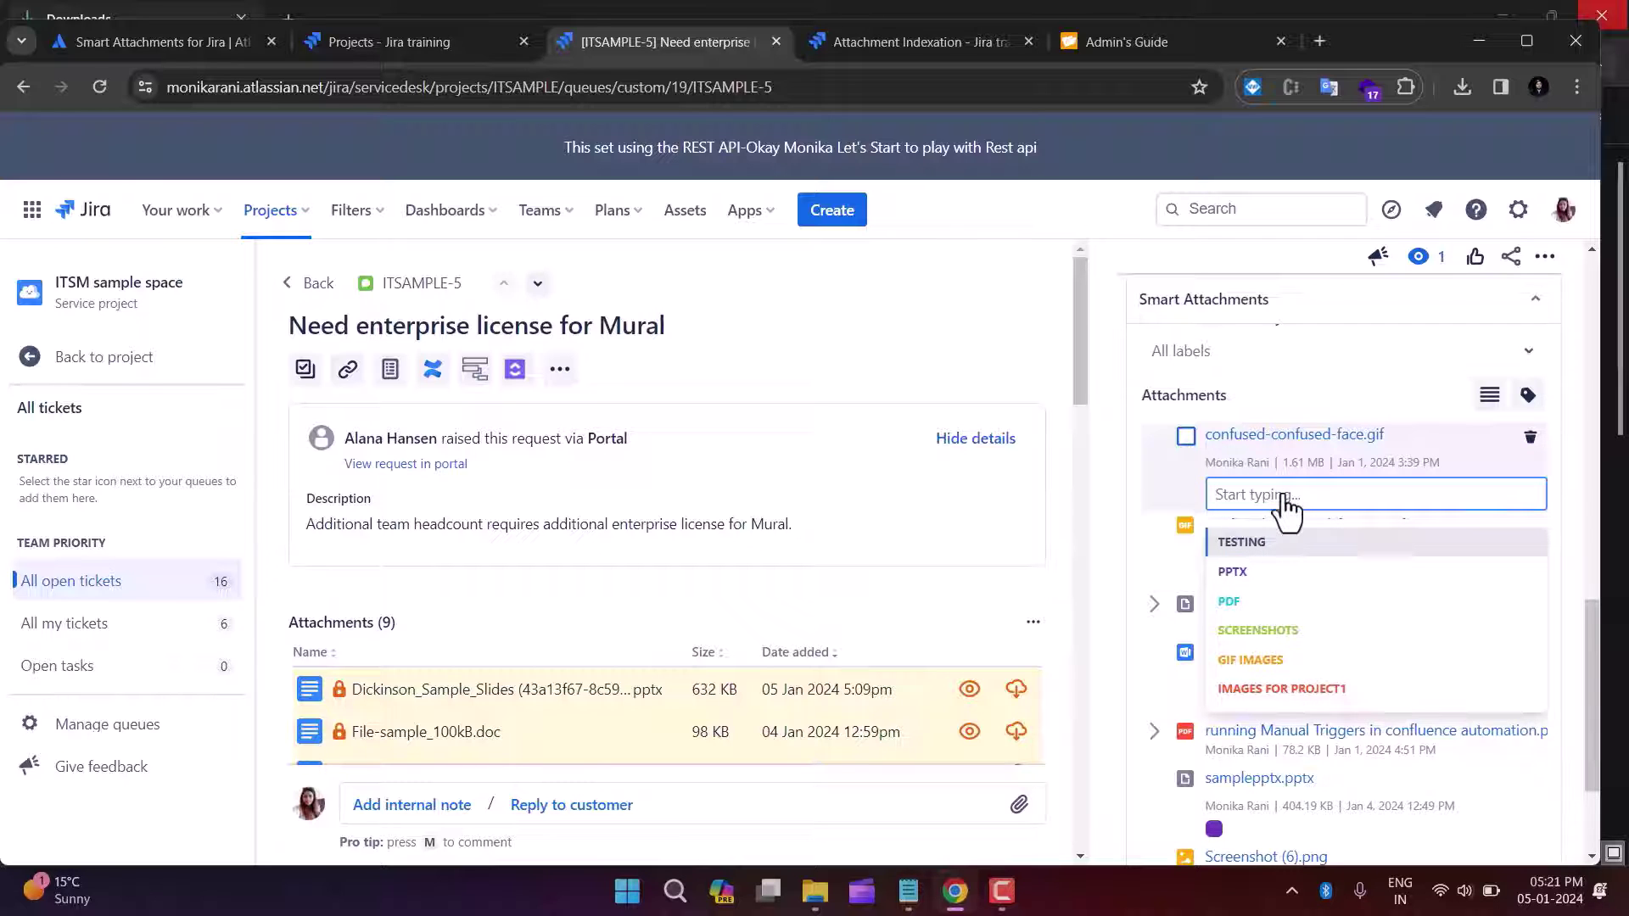
{"action": "type", "text": "TESTIN"}
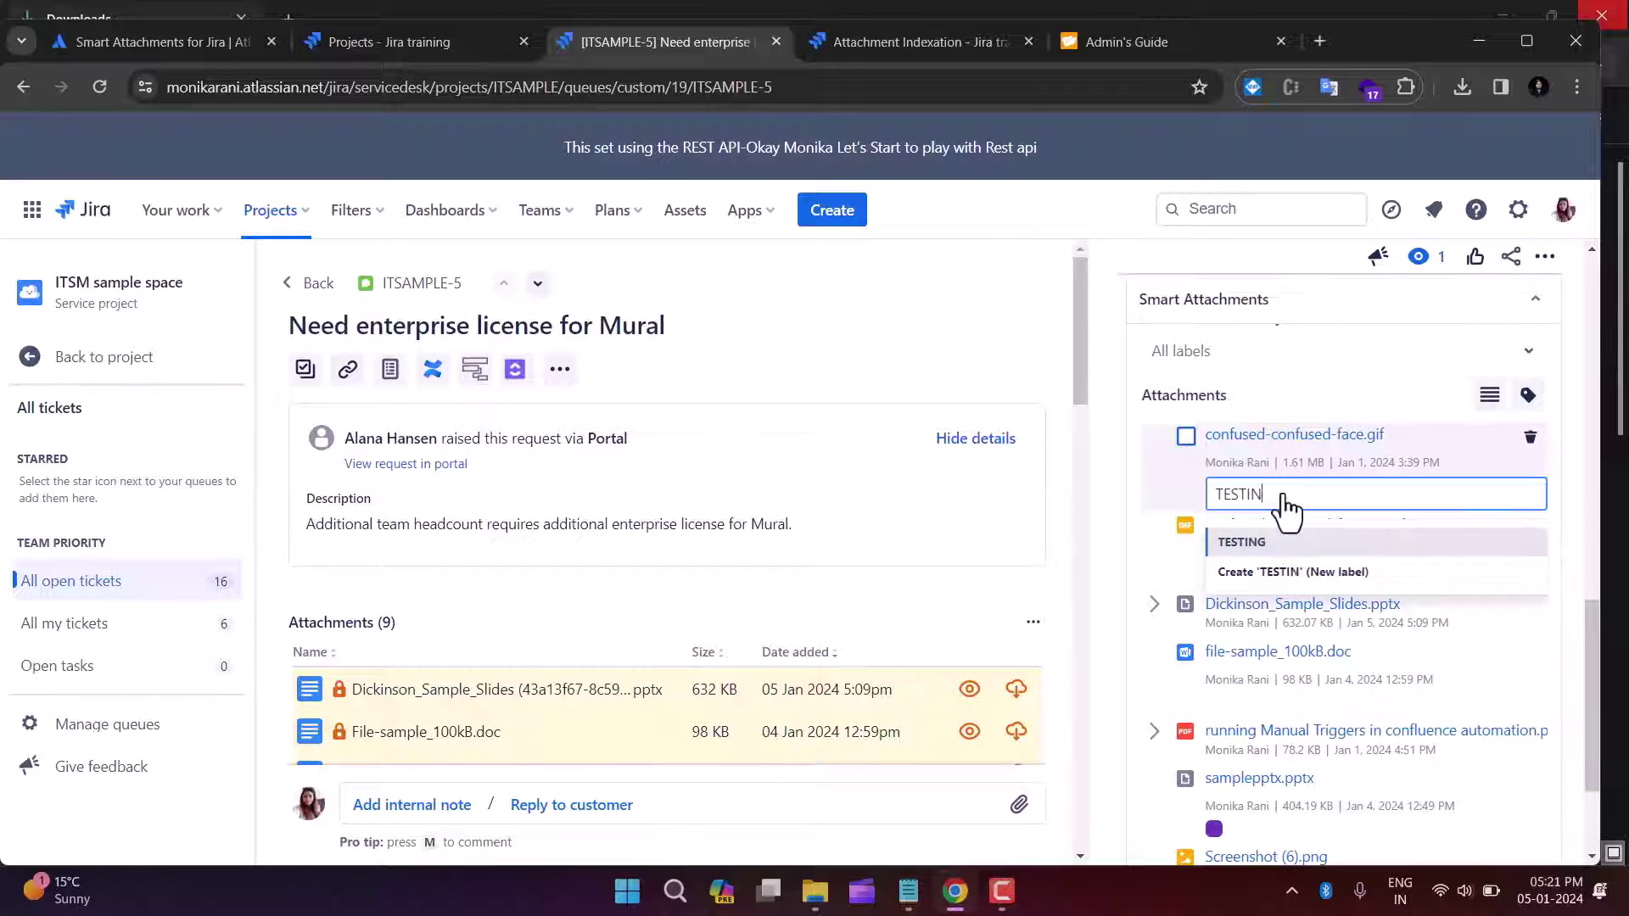
{"action": "type", "text": "G1"}
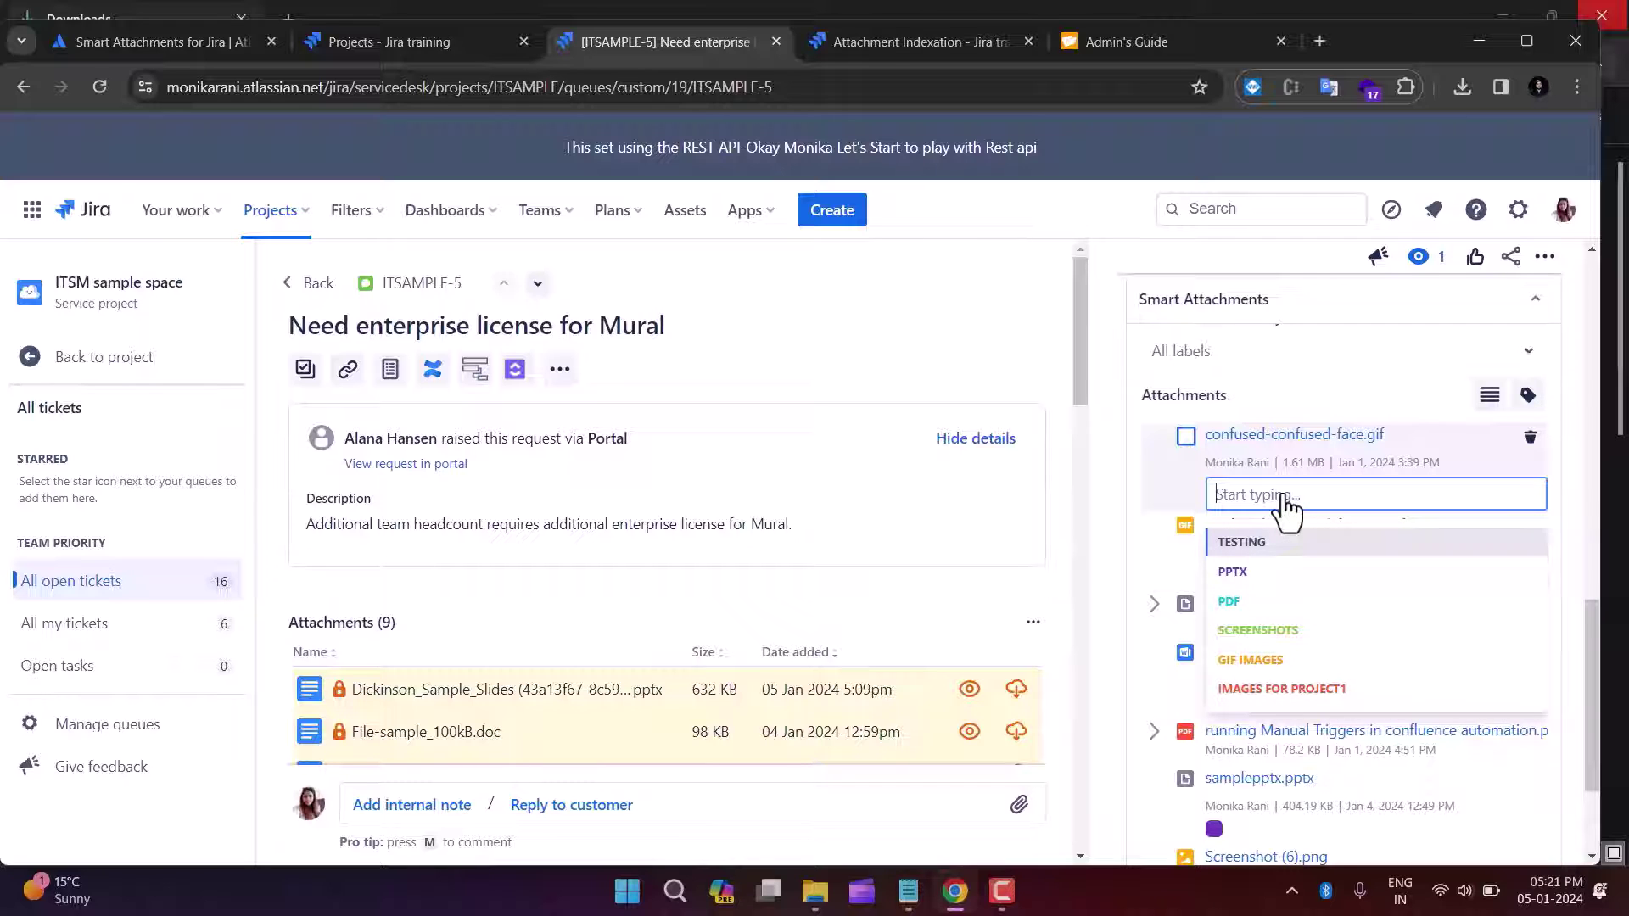
{"action": "left_click", "coordinate": [1273, 548]}
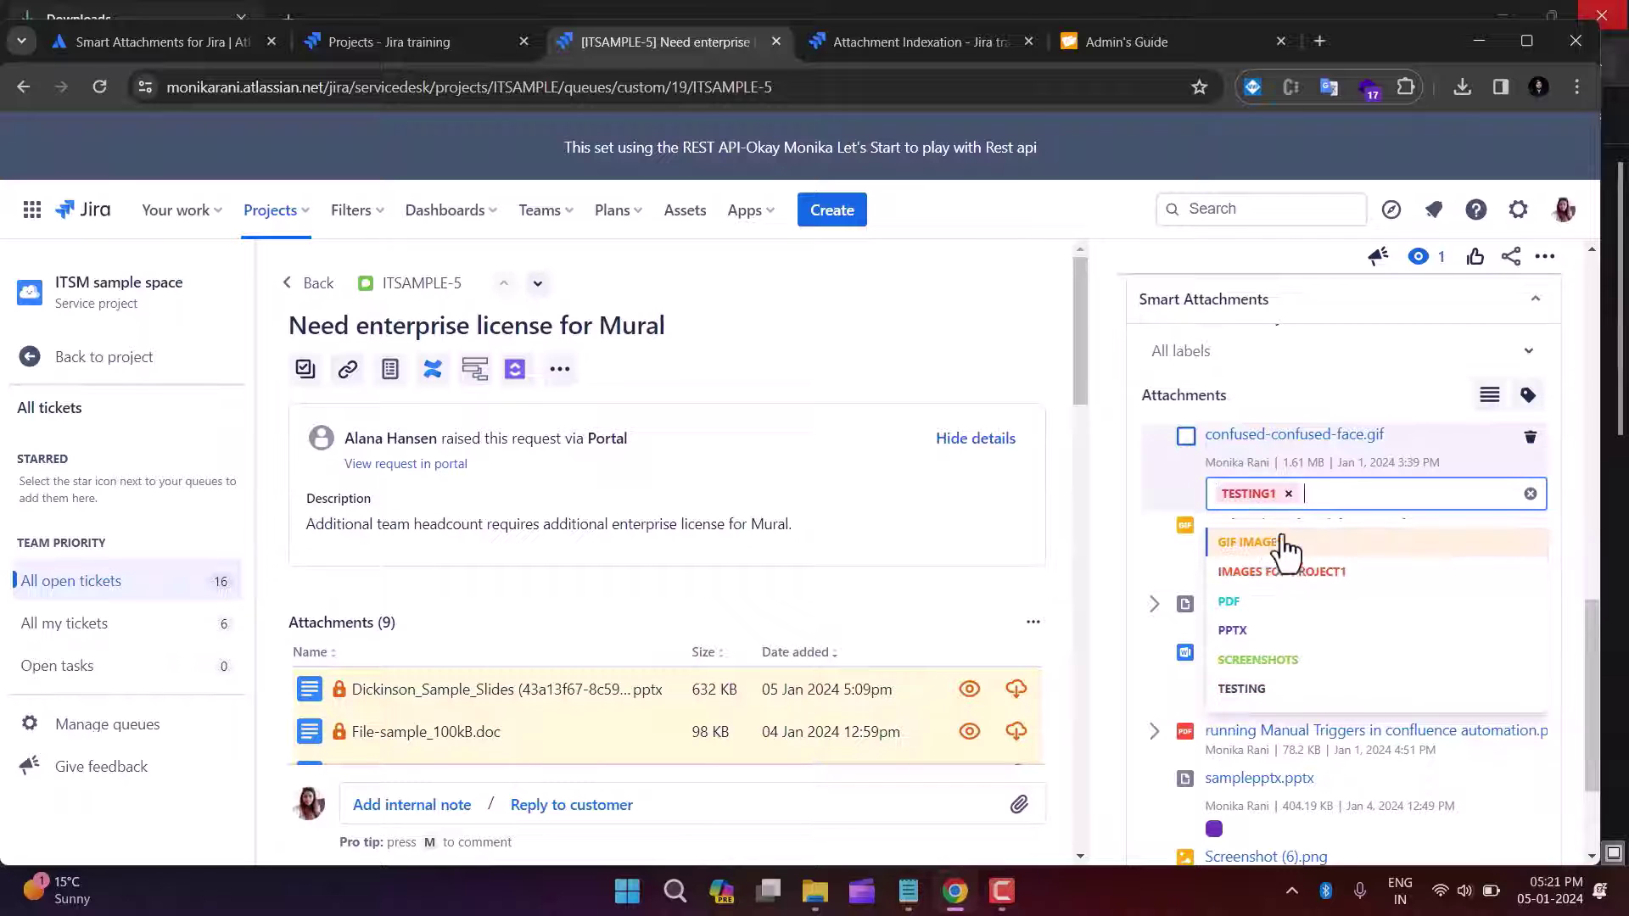
{"action": "left_click", "coordinate": [1335, 357]}
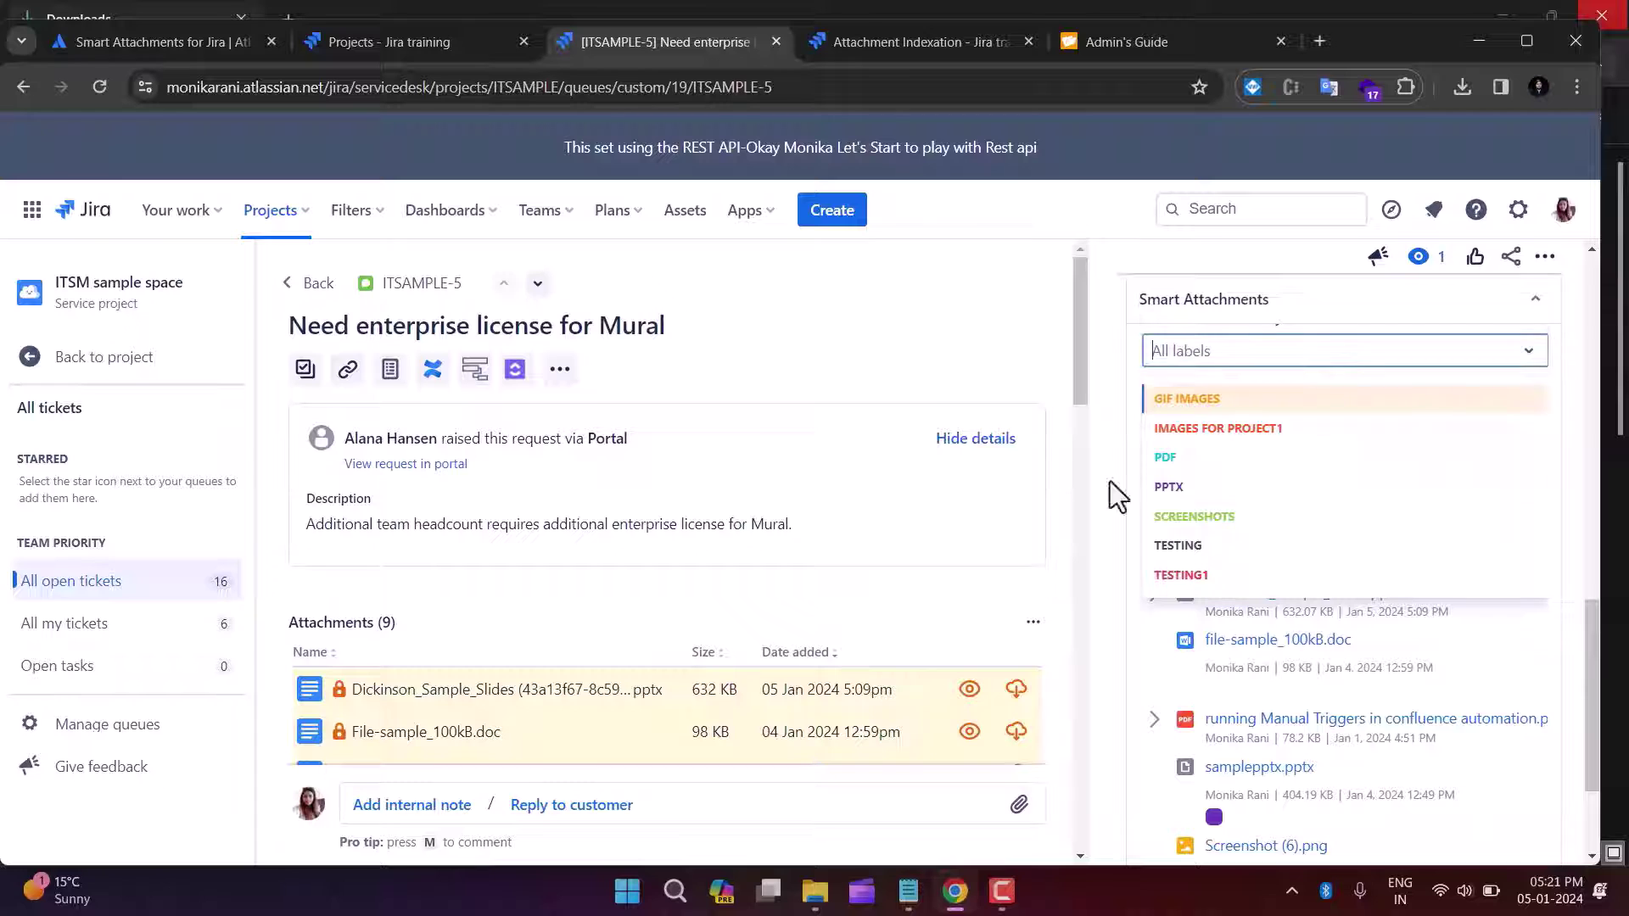
Step: Return to the Attachment Indexation page of Smart Attachments, read its description and index the attachments
{"action": "left_click", "coordinate": [918, 44]}
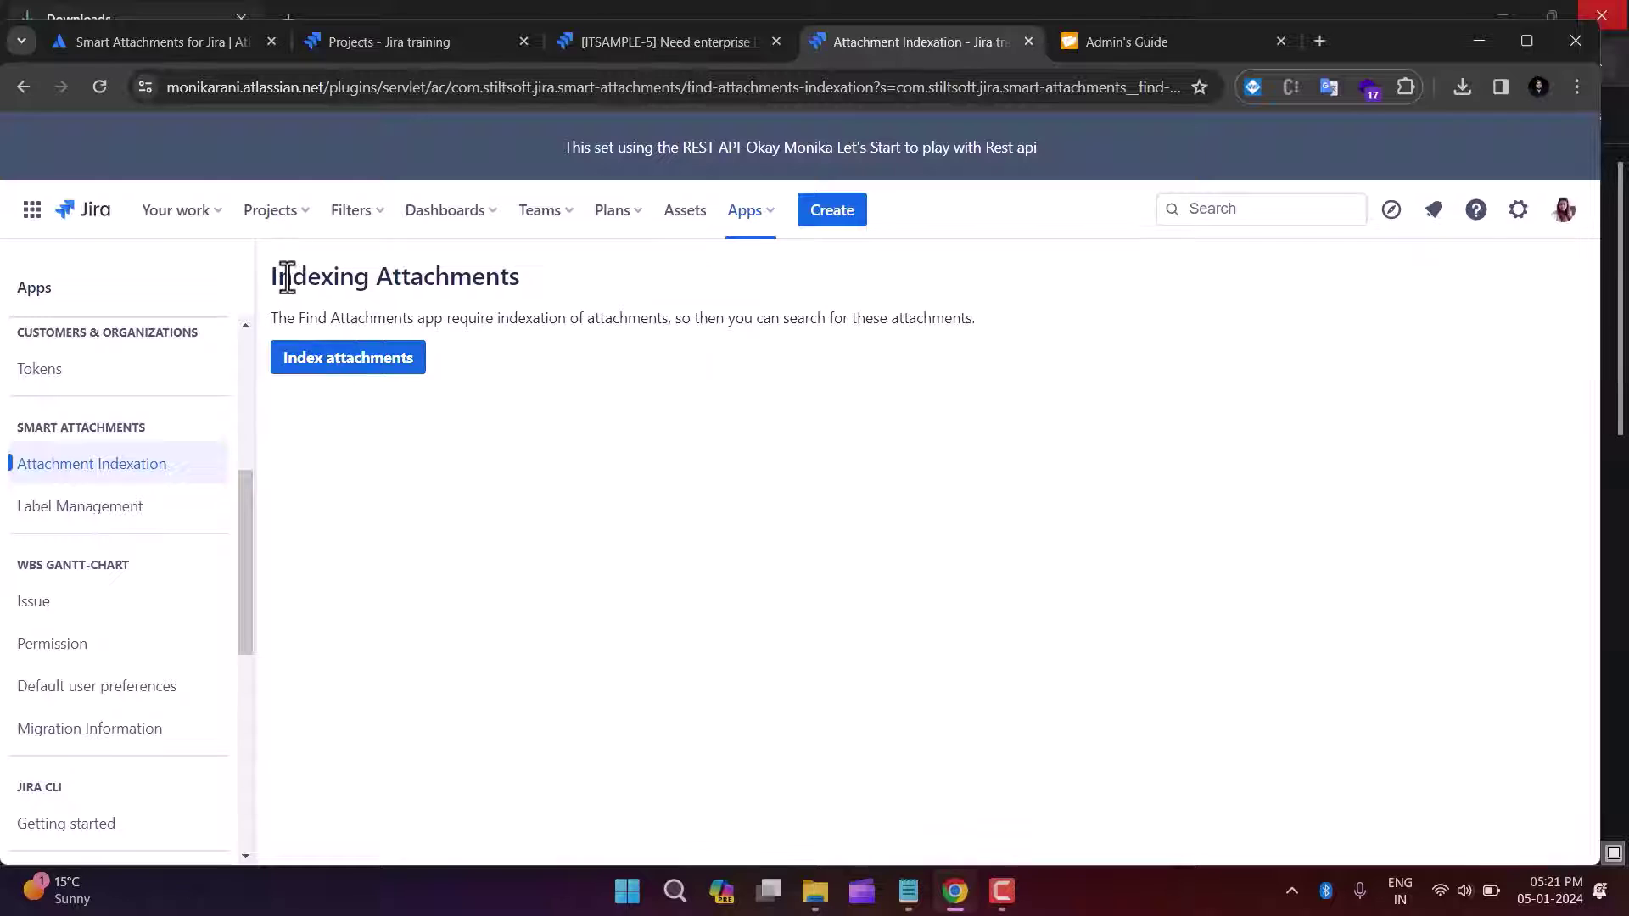
{"action": "left_click_drag", "start_coordinate": [291, 277], "coordinate": [534, 282]}
{"action": "left_click", "coordinate": [545, 333]}
{"action": "left_click_drag", "start_coordinate": [298, 318], "coordinate": [984, 323]}
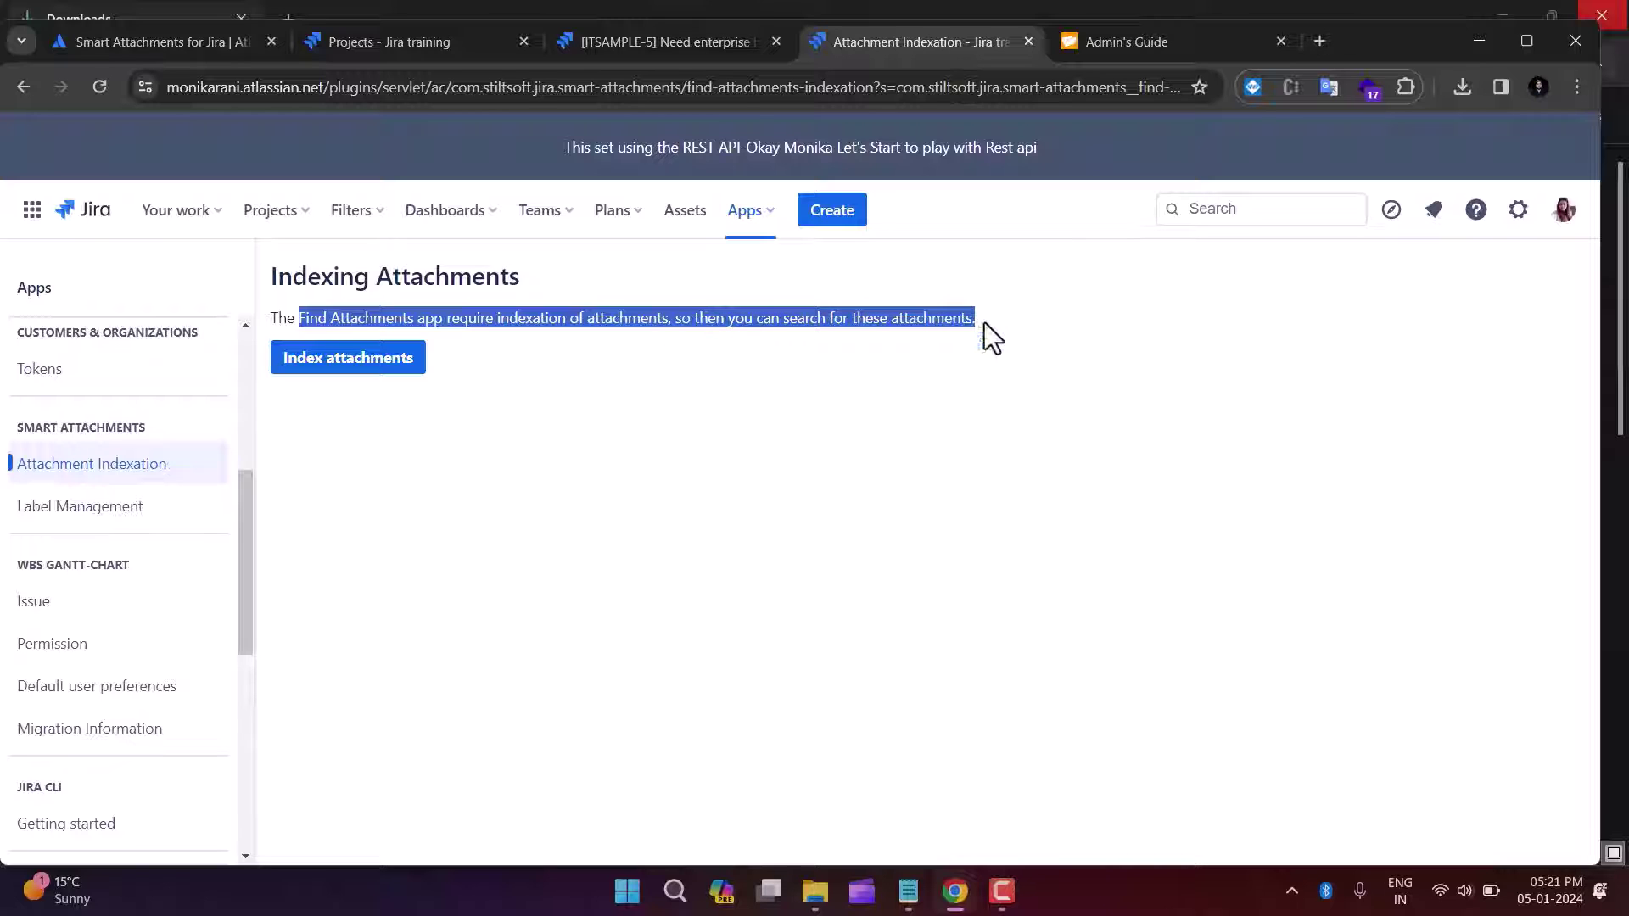
{"action": "left_click", "coordinate": [1008, 367]}
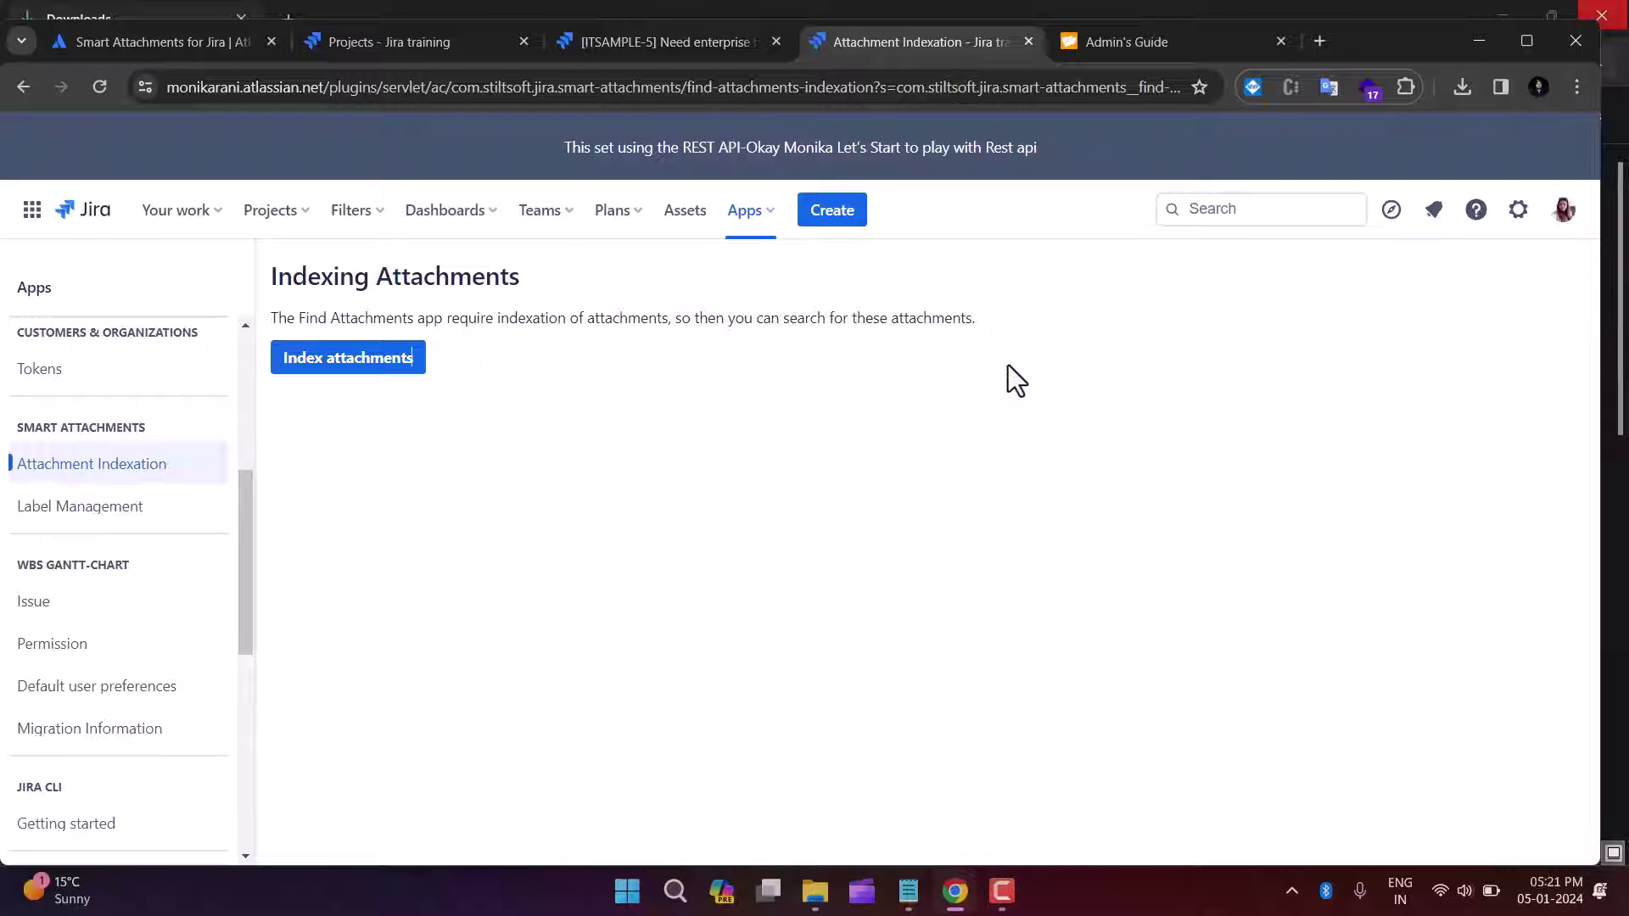
{"action": "left_click", "coordinate": [329, 368]}
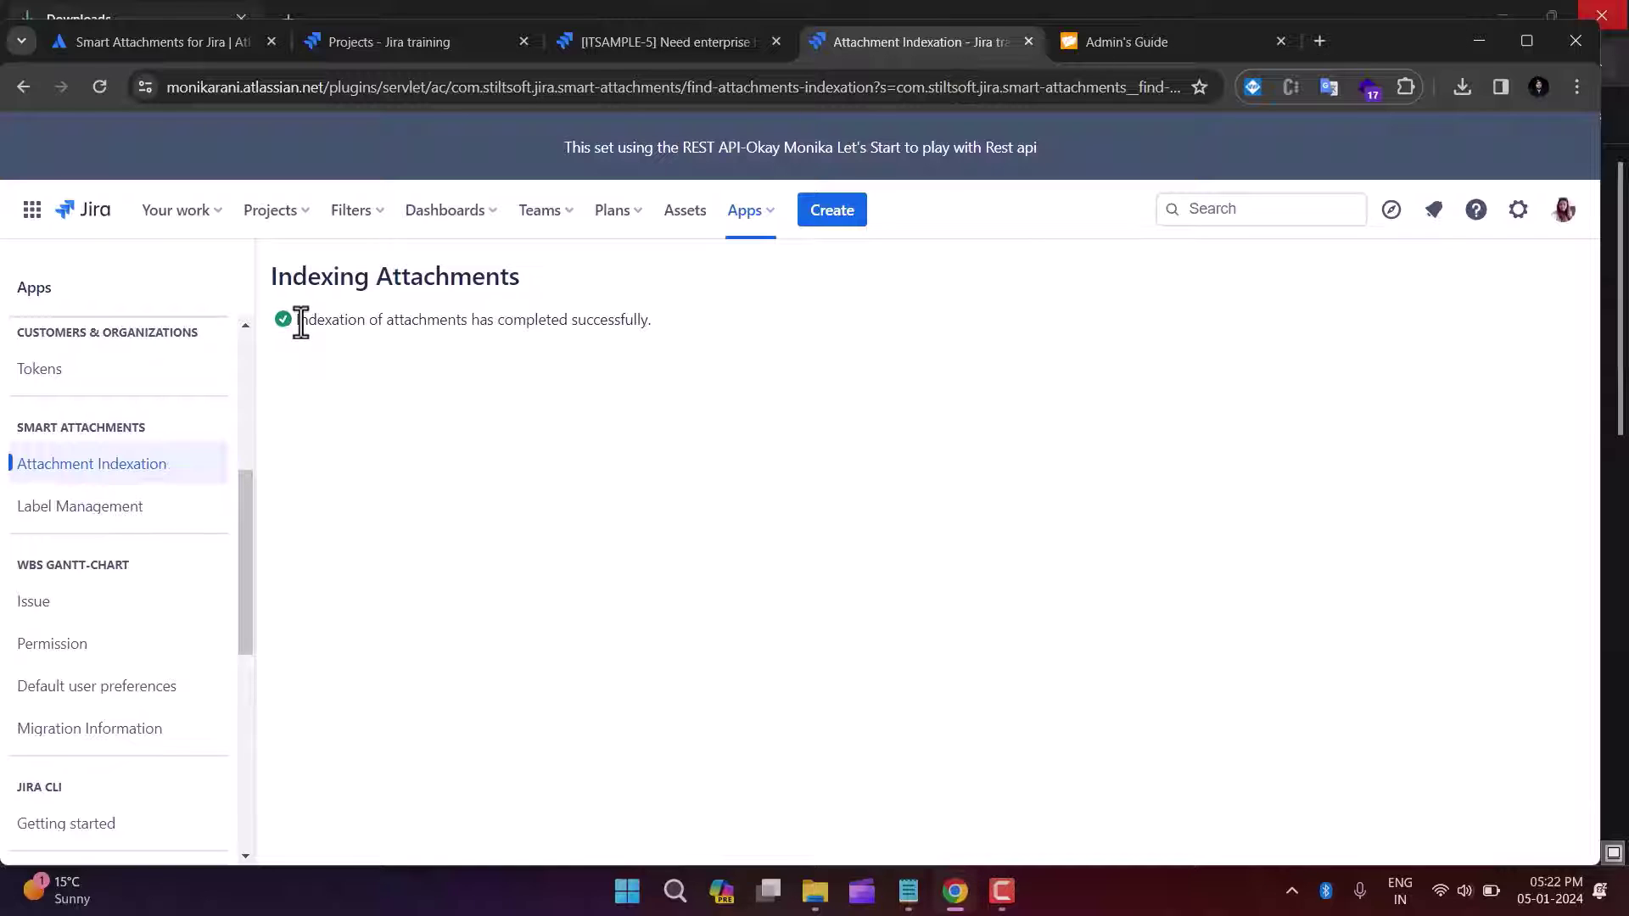
{"action": "left_click_drag", "start_coordinate": [298, 324], "coordinate": [655, 311]}
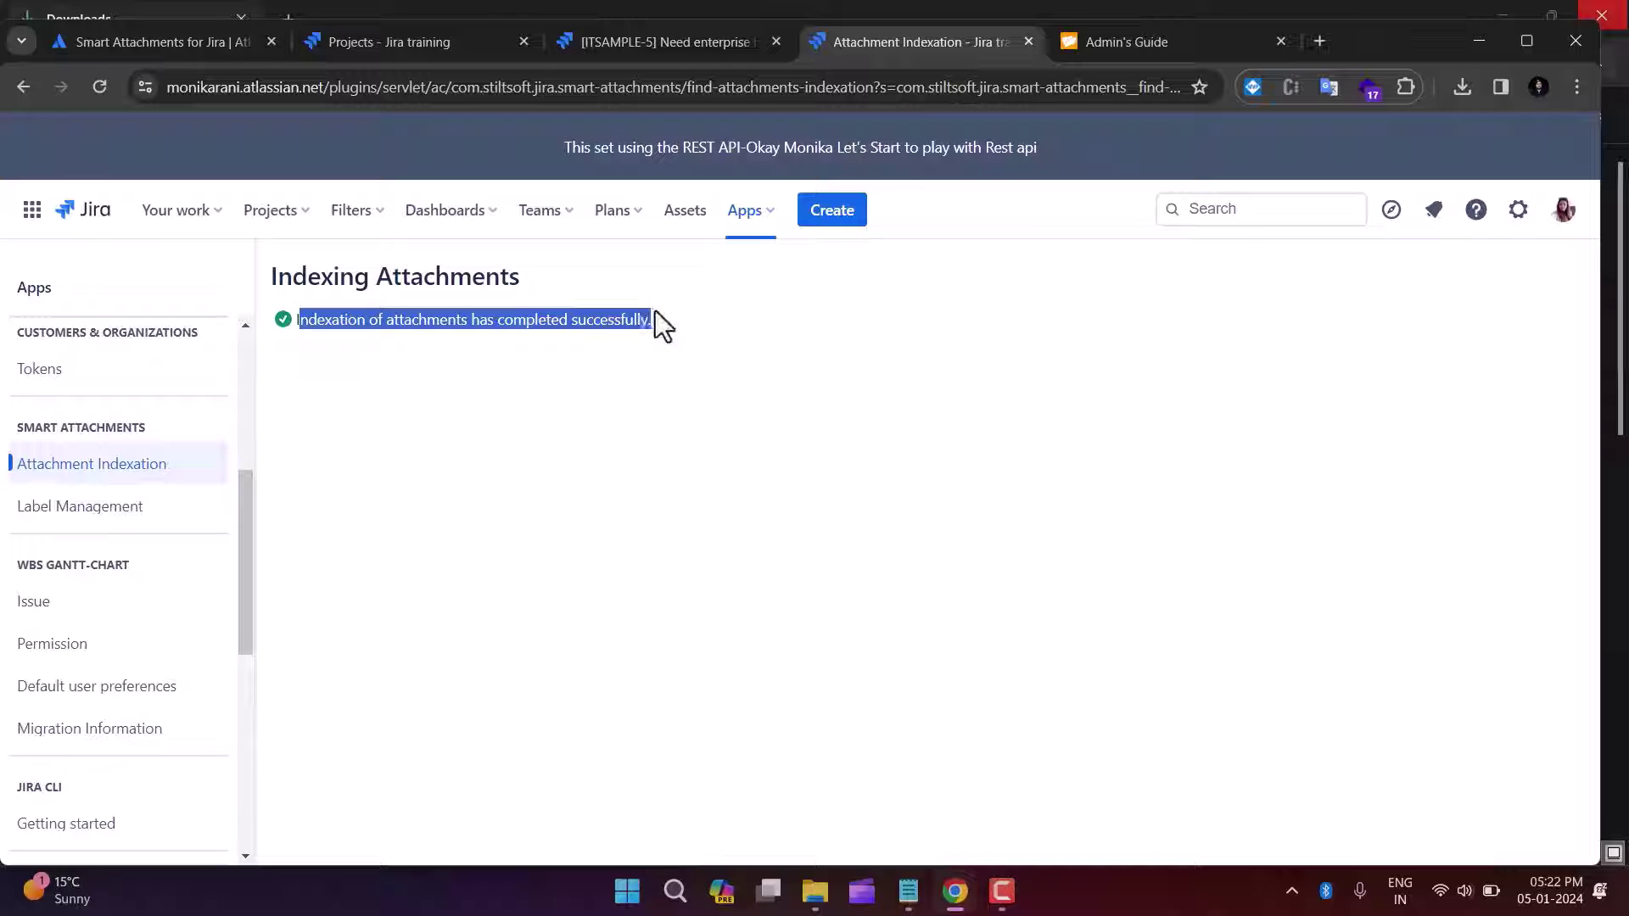
{"action": "left_click", "coordinate": [506, 397]}
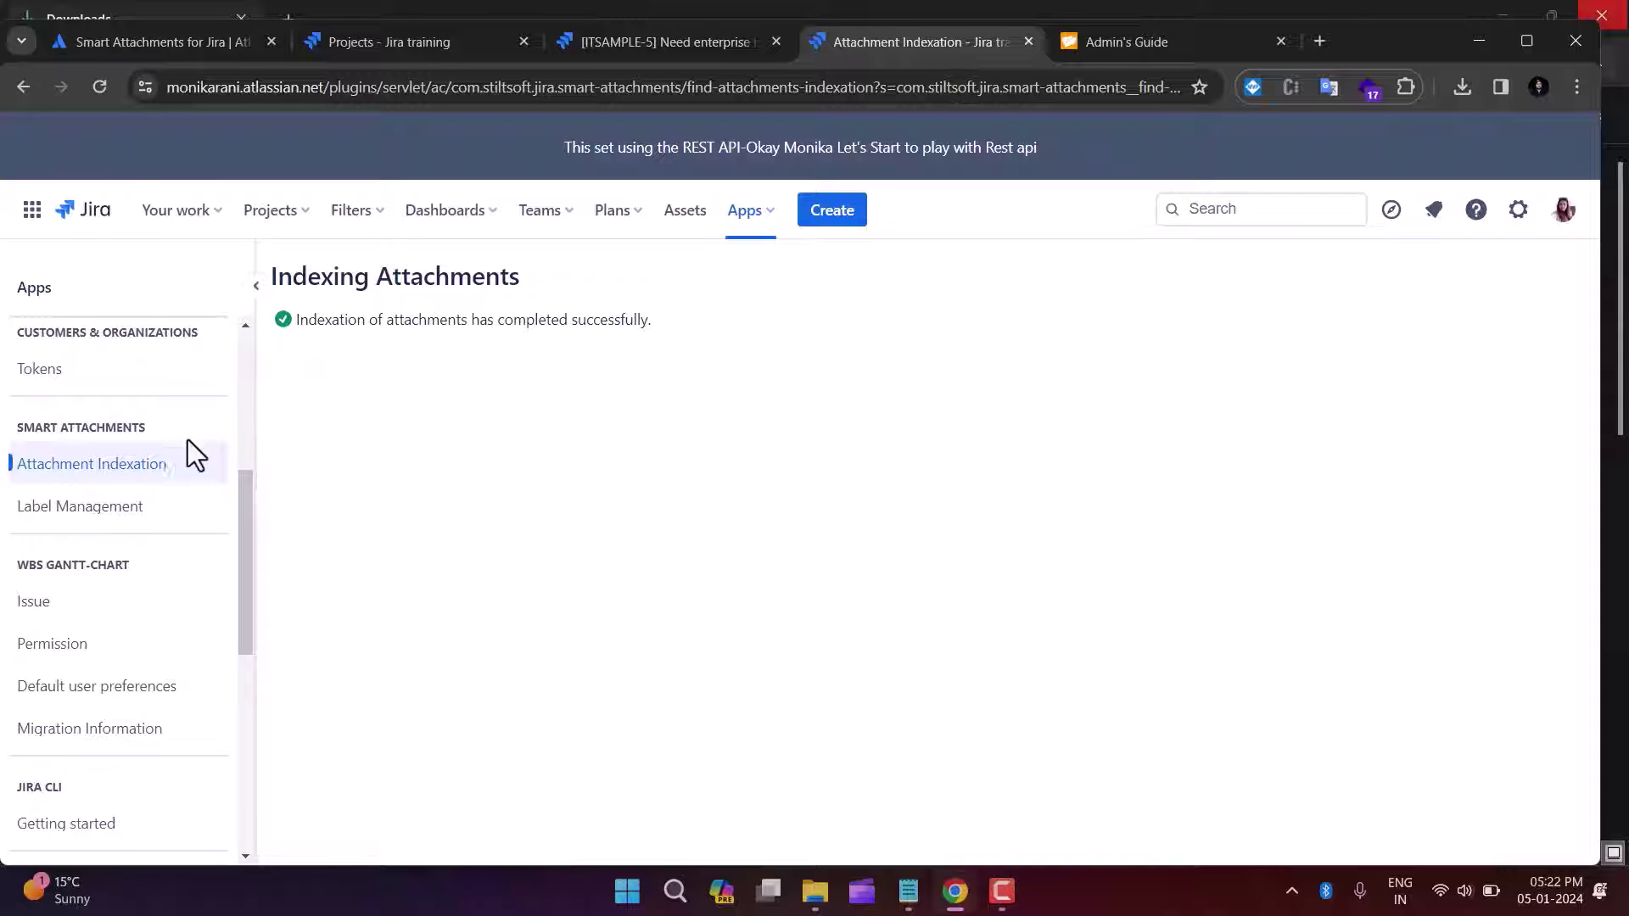
Step: Open Label Management of Smart Attachments and read the note on who may create labels, down through the label list
{"action": "left_click", "coordinate": [61, 508]}
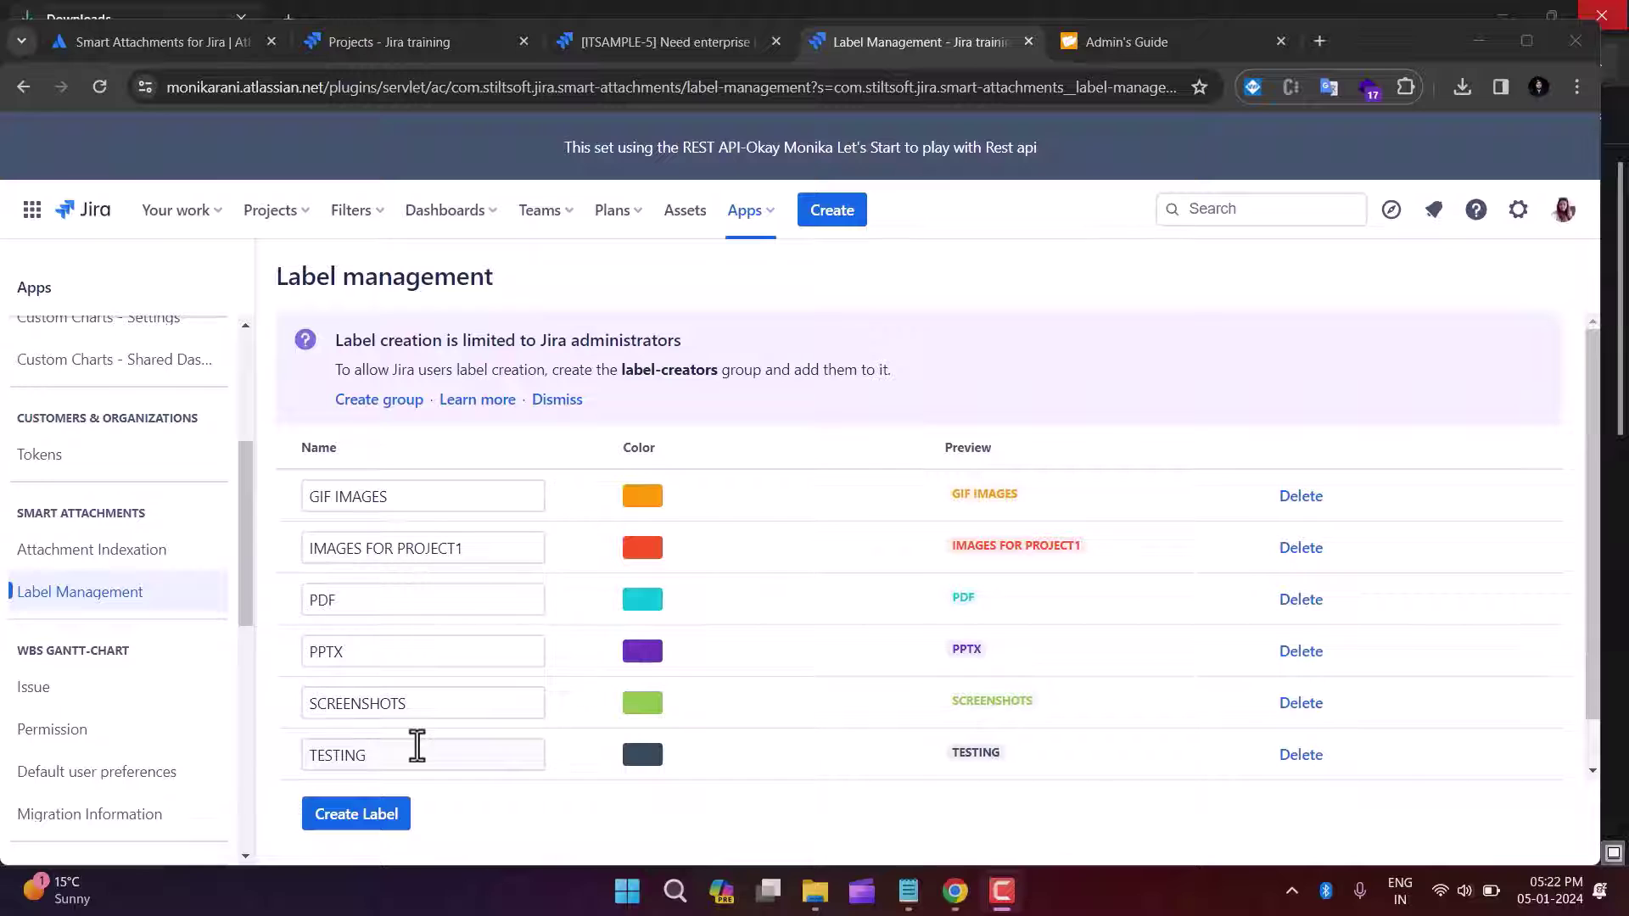
{"action": "left_click_drag", "start_coordinate": [338, 344], "coordinate": [682, 333]}
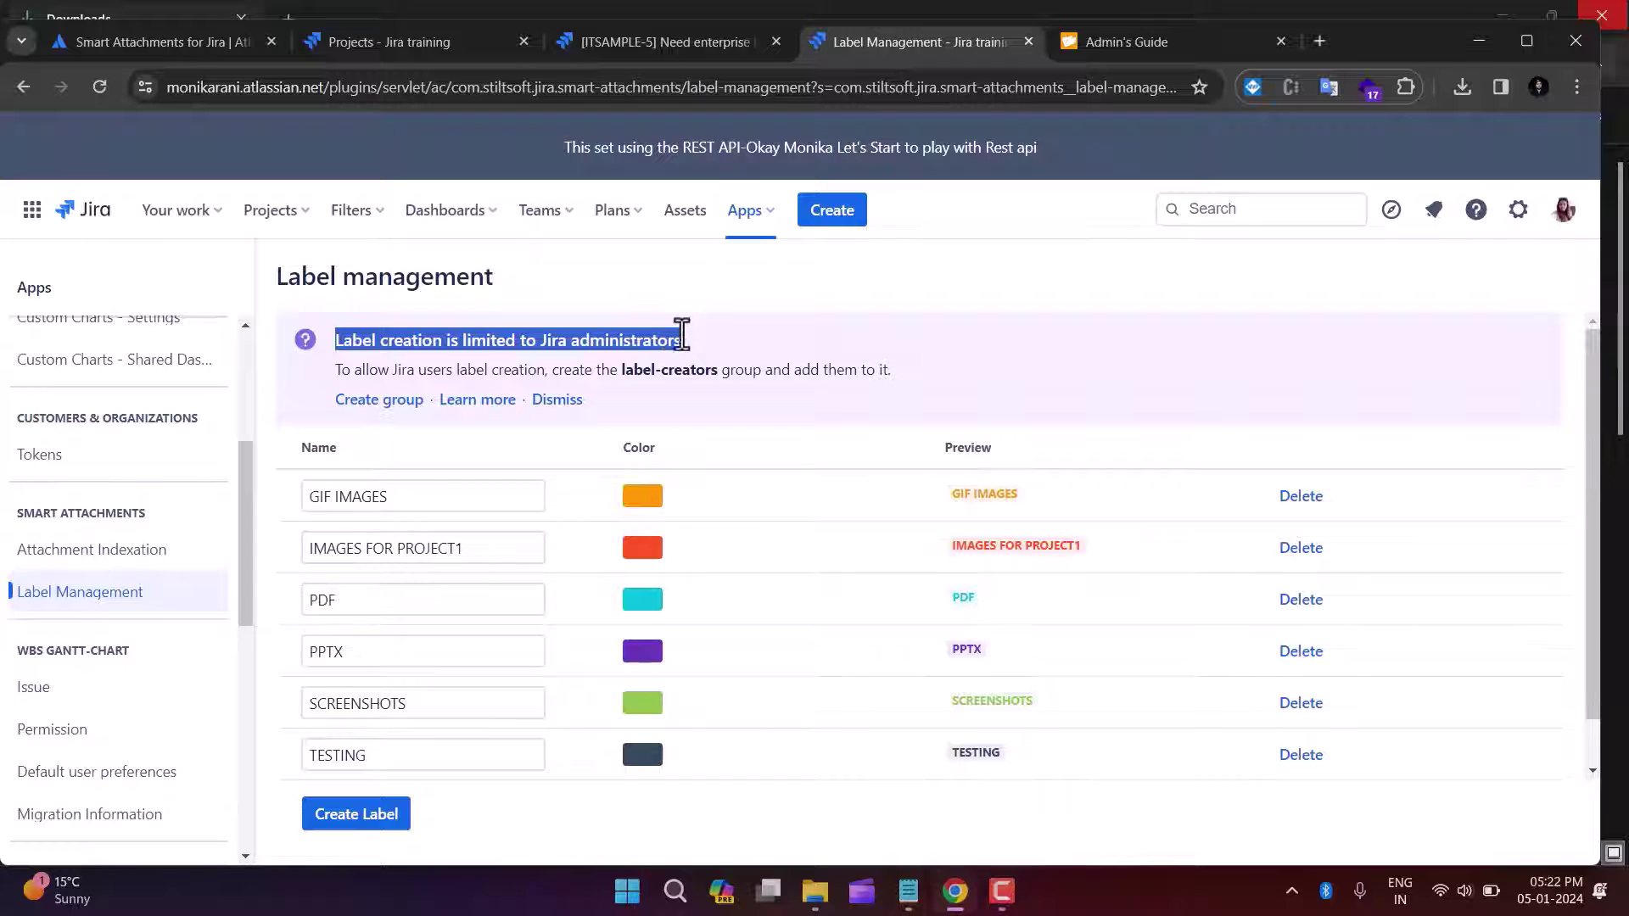
{"action": "left_click", "coordinate": [921, 283]}
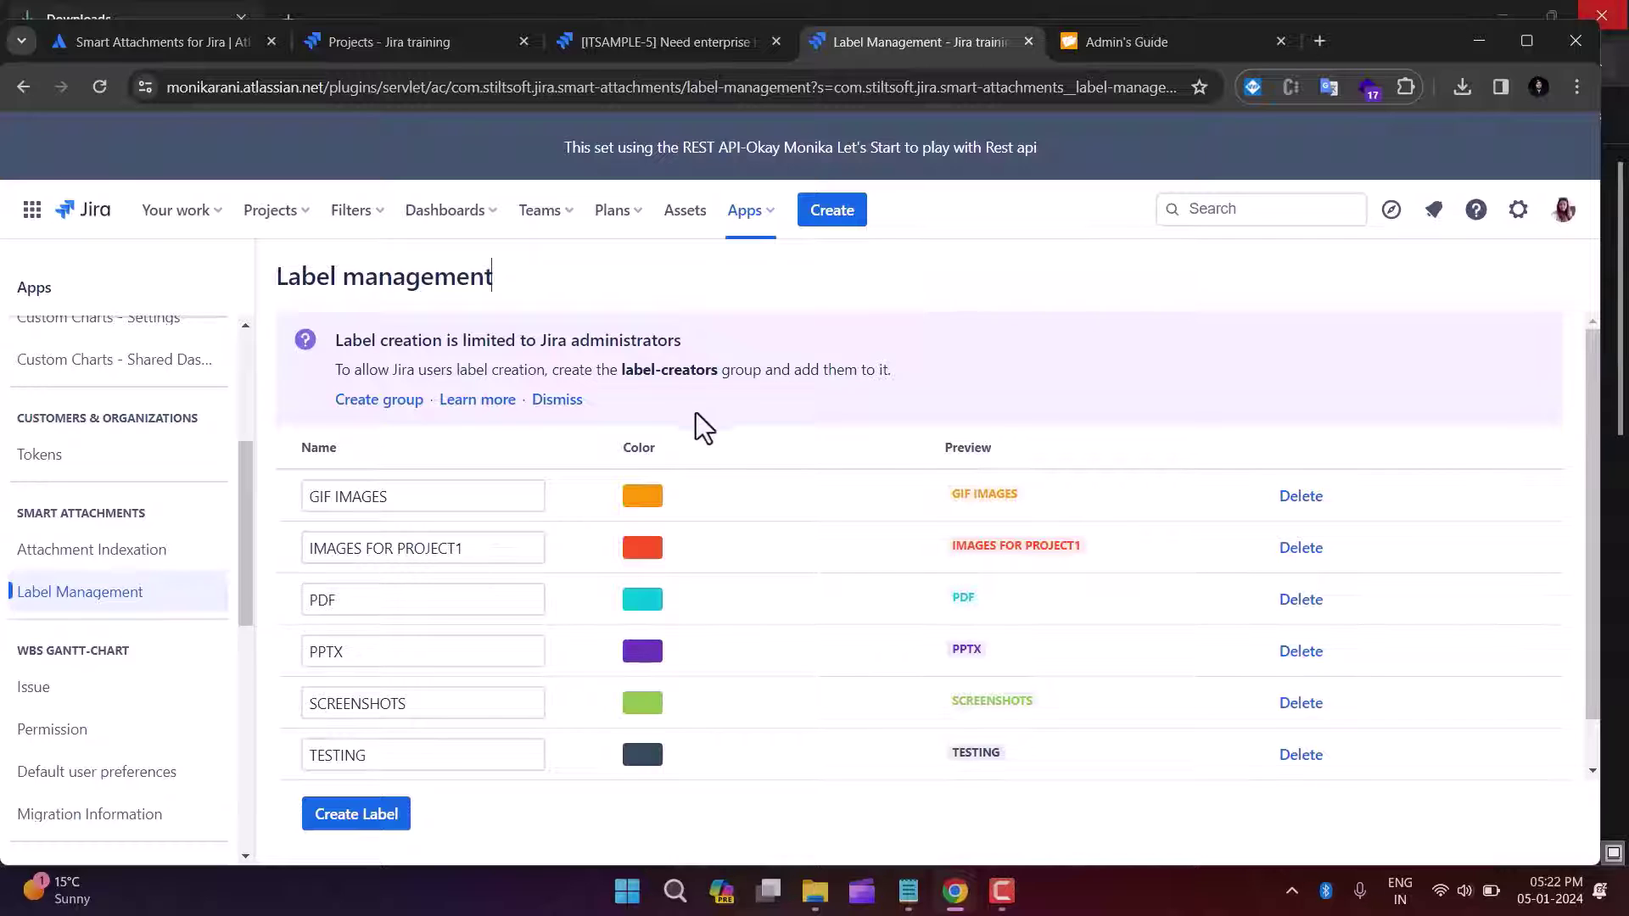
{"action": "left_click_drag", "start_coordinate": [622, 371], "coordinate": [717, 370]}
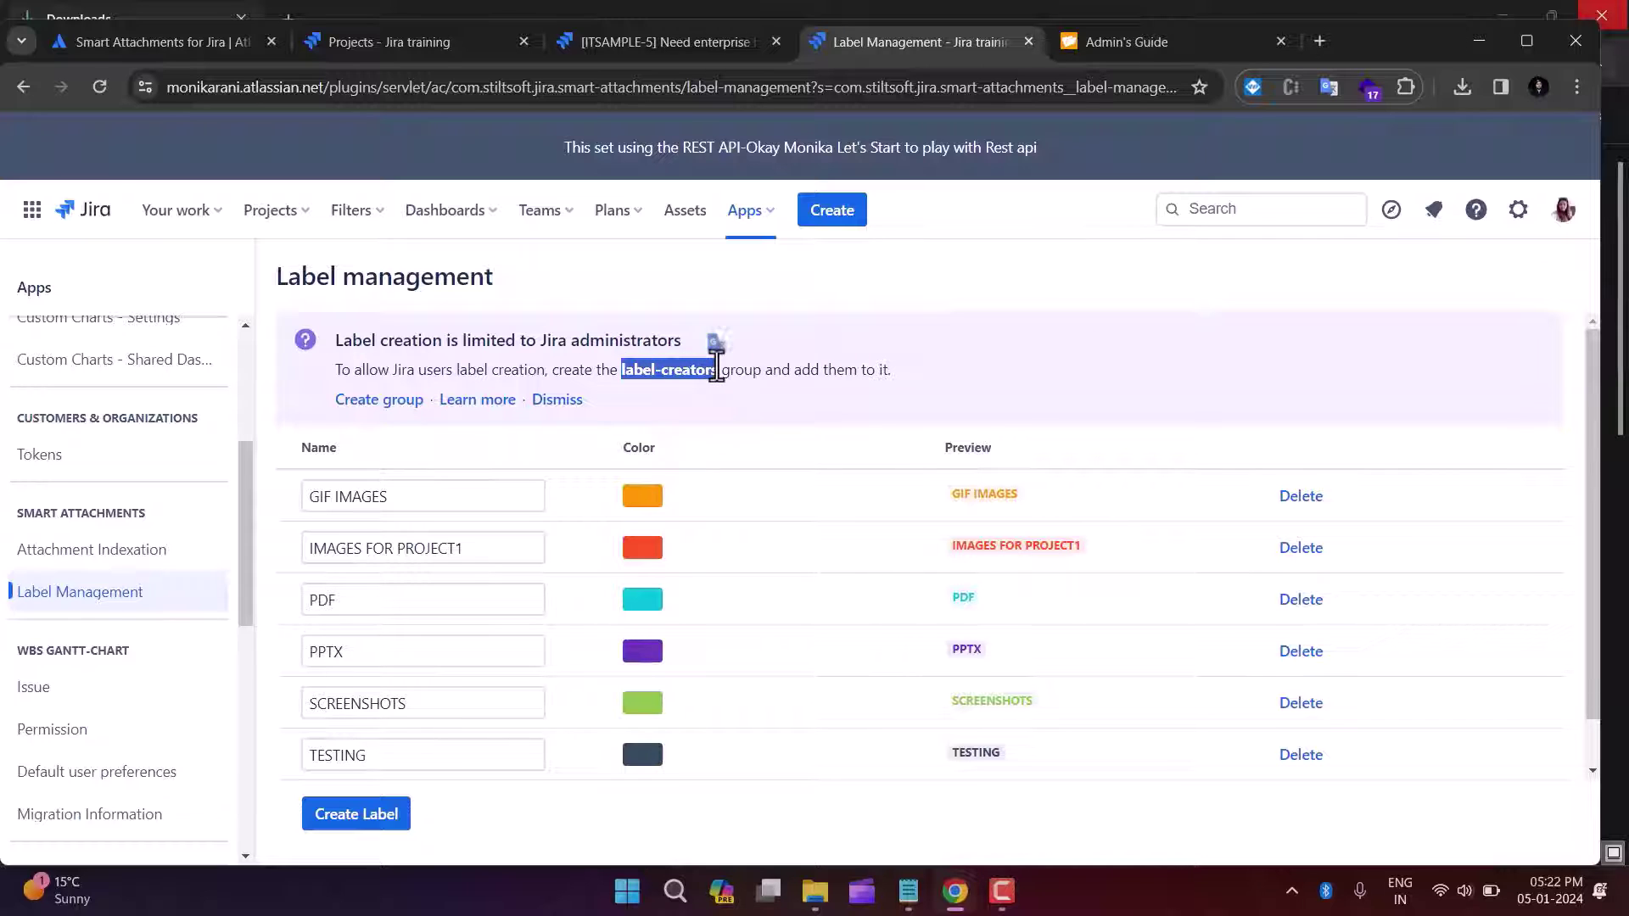
{"action": "left_click", "coordinate": [807, 309]}
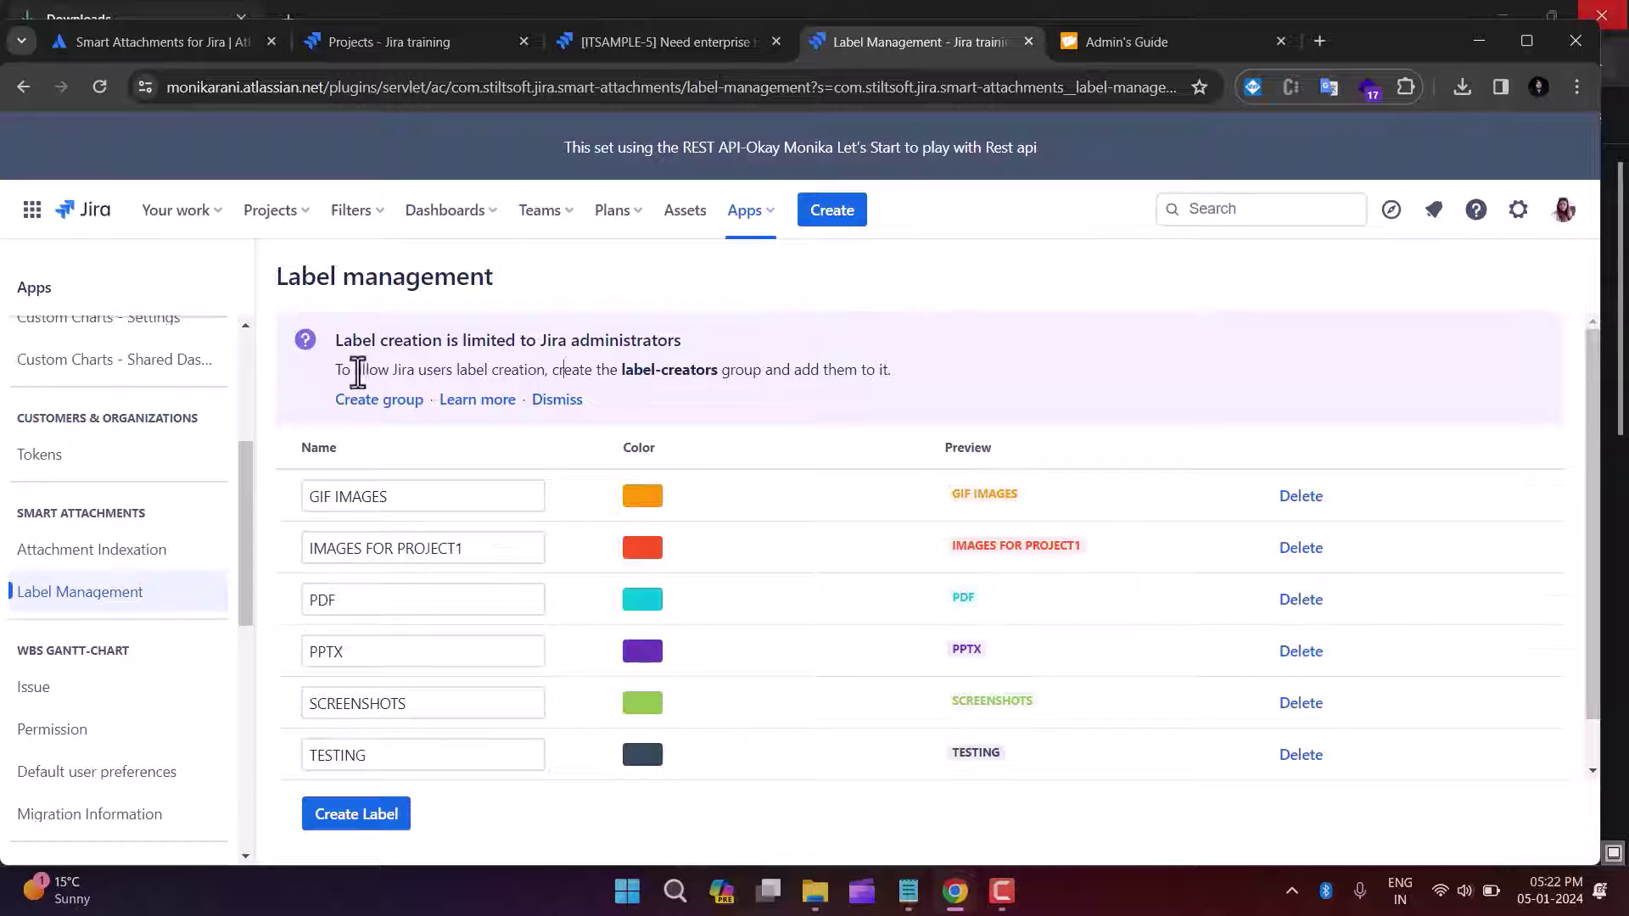
{"action": "left_click_drag", "start_coordinate": [353, 371], "coordinate": [903, 373]}
{"action": "left_click", "coordinate": [945, 292]}
{"action": "scroll", "coordinate": [492, 657], "scroll_direction": "down", "scroll_amount": 1}
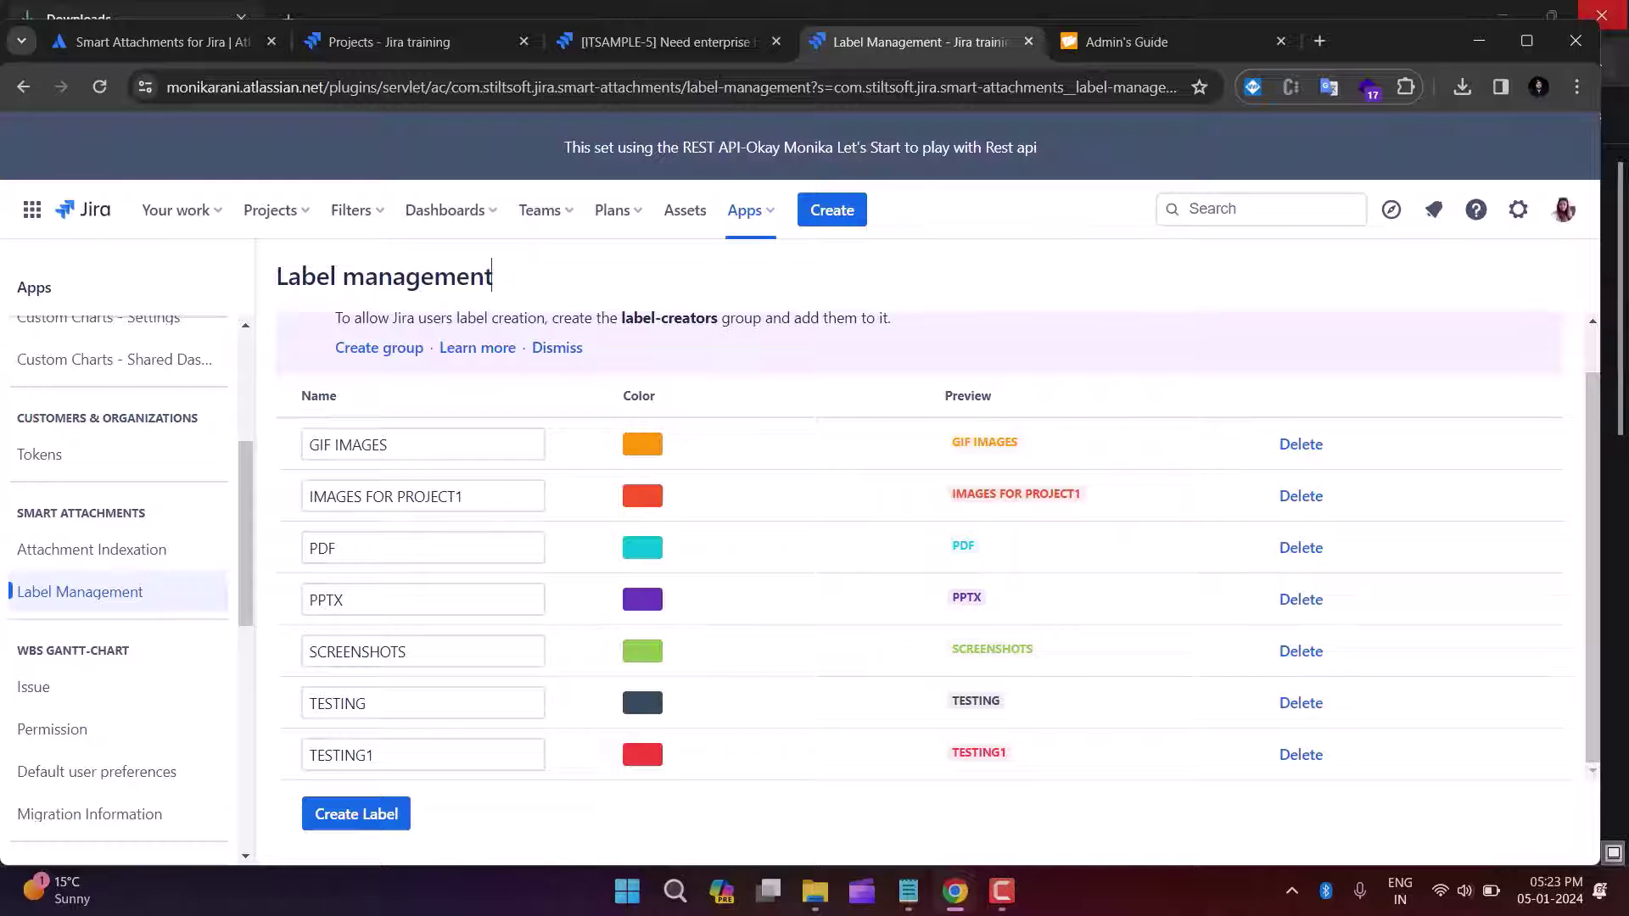
Step: Change the GIF IMAGES label's color to grey and add an empty row for a new label
{"action": "left_click", "coordinate": [638, 448]}
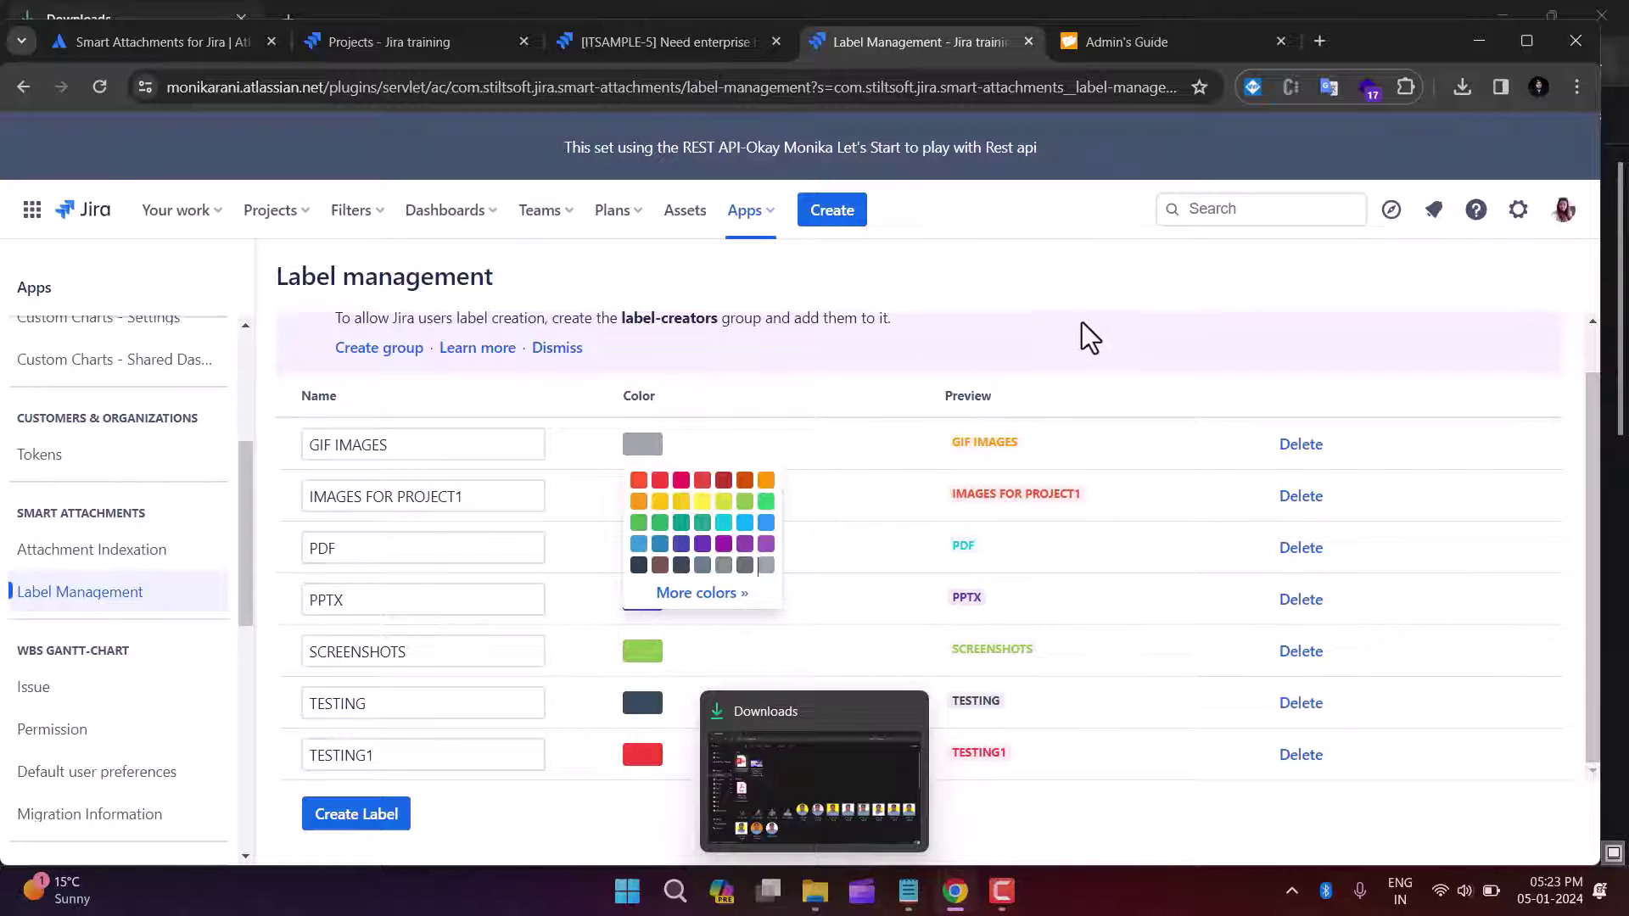
{"action": "left_click", "coordinate": [1026, 378]}
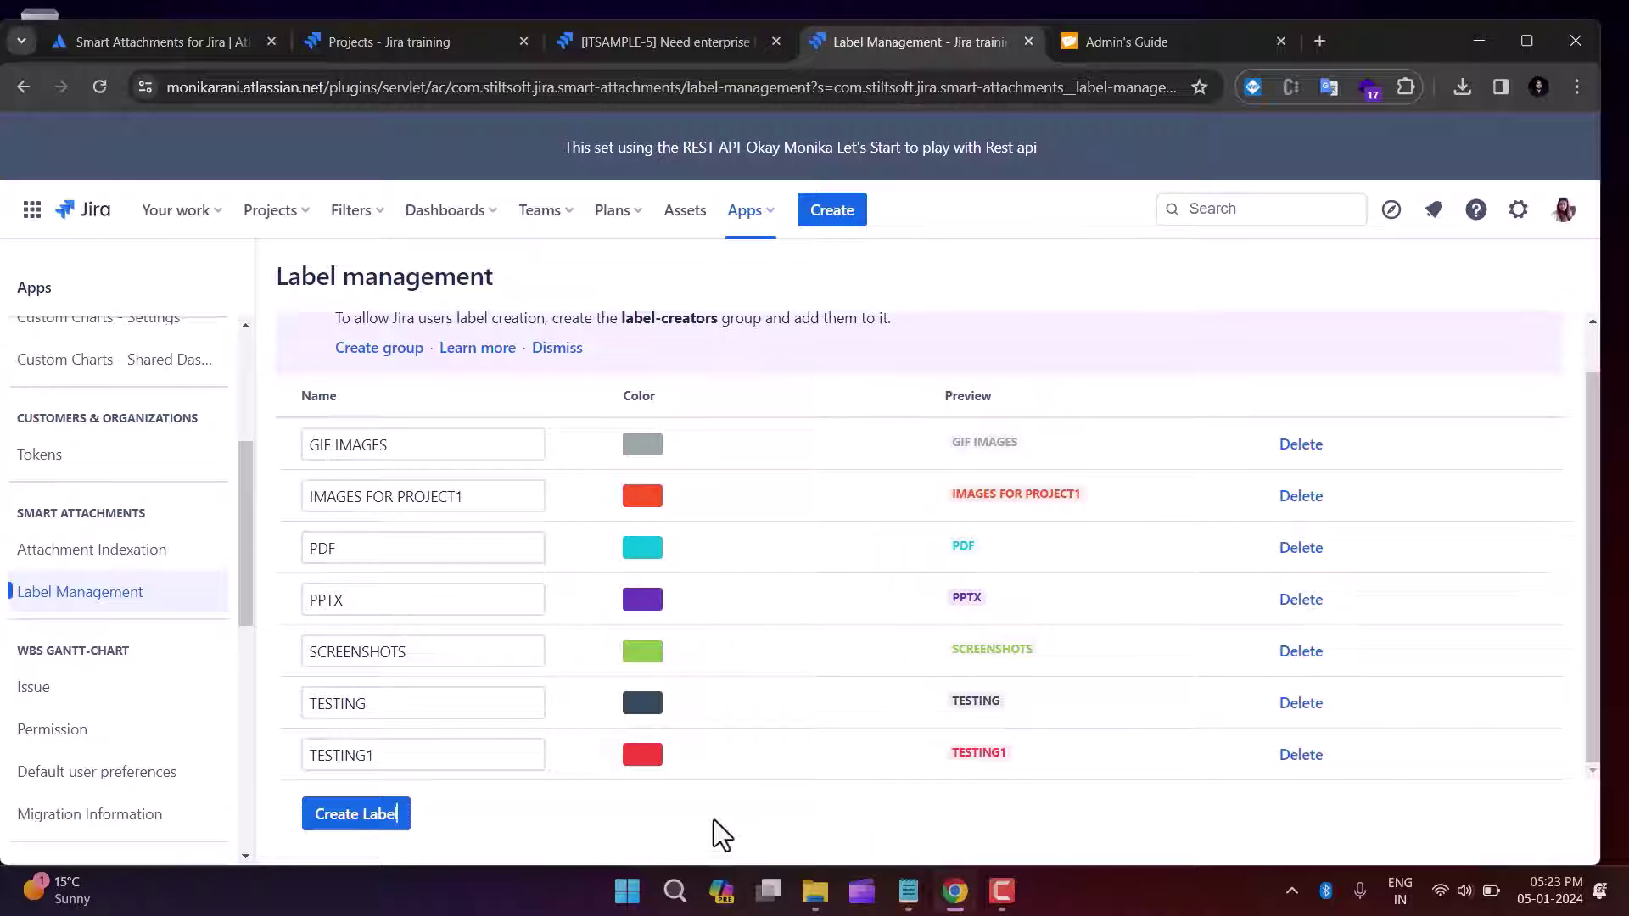
{"action": "left_click", "coordinate": [355, 816]}
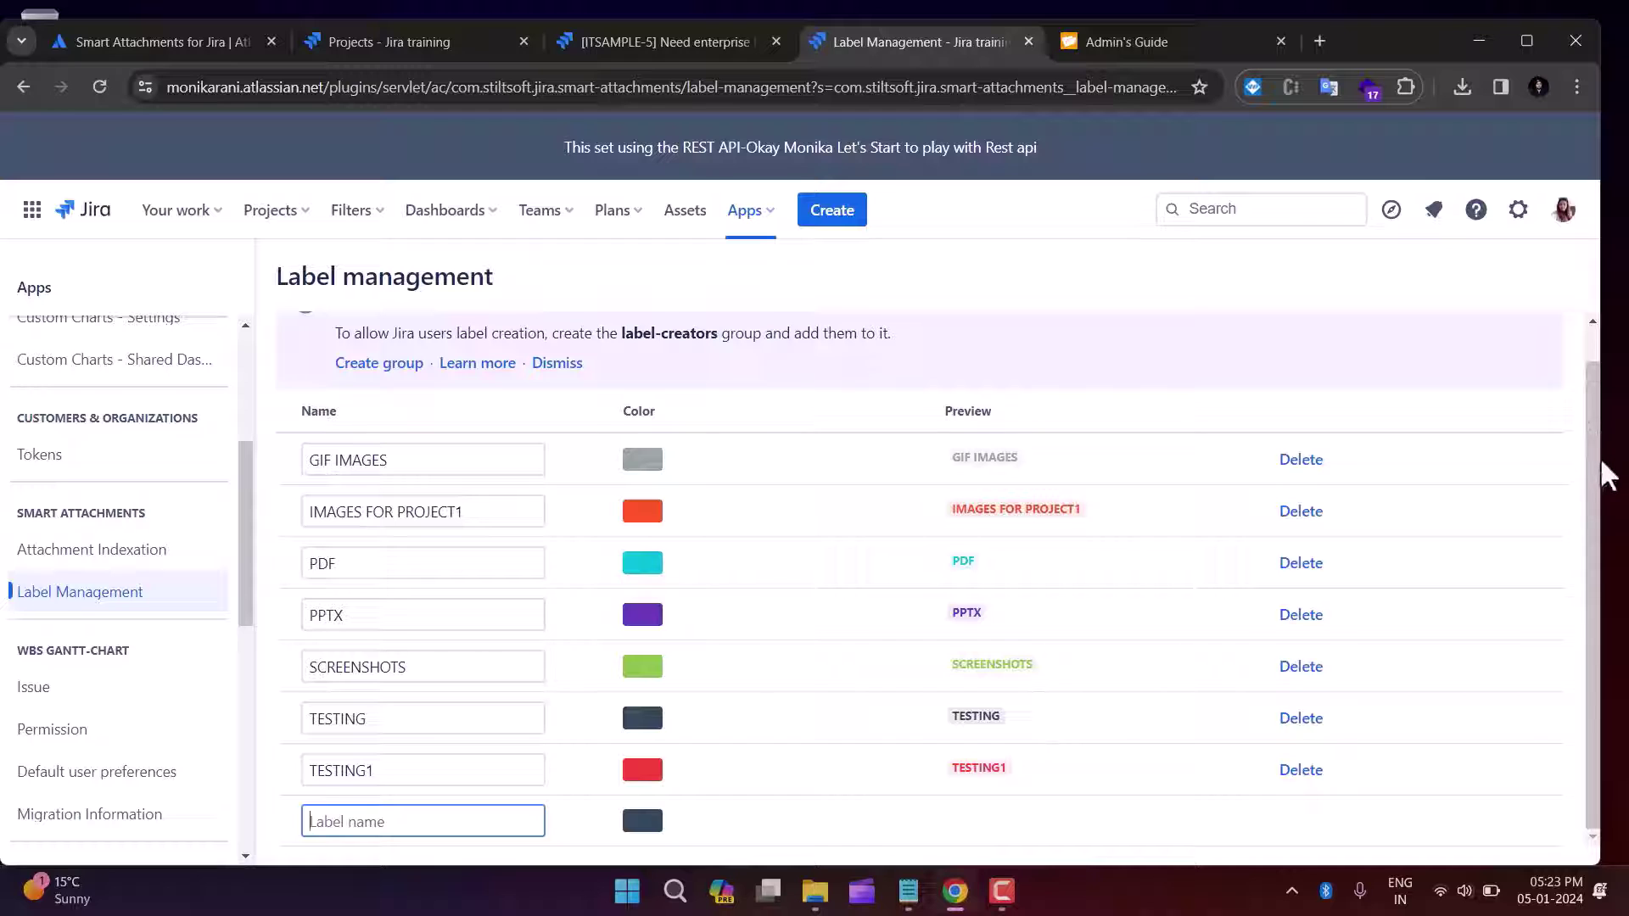
{"action": "left_click_drag", "start_coordinate": [1591, 399], "coordinate": [1586, 363]}
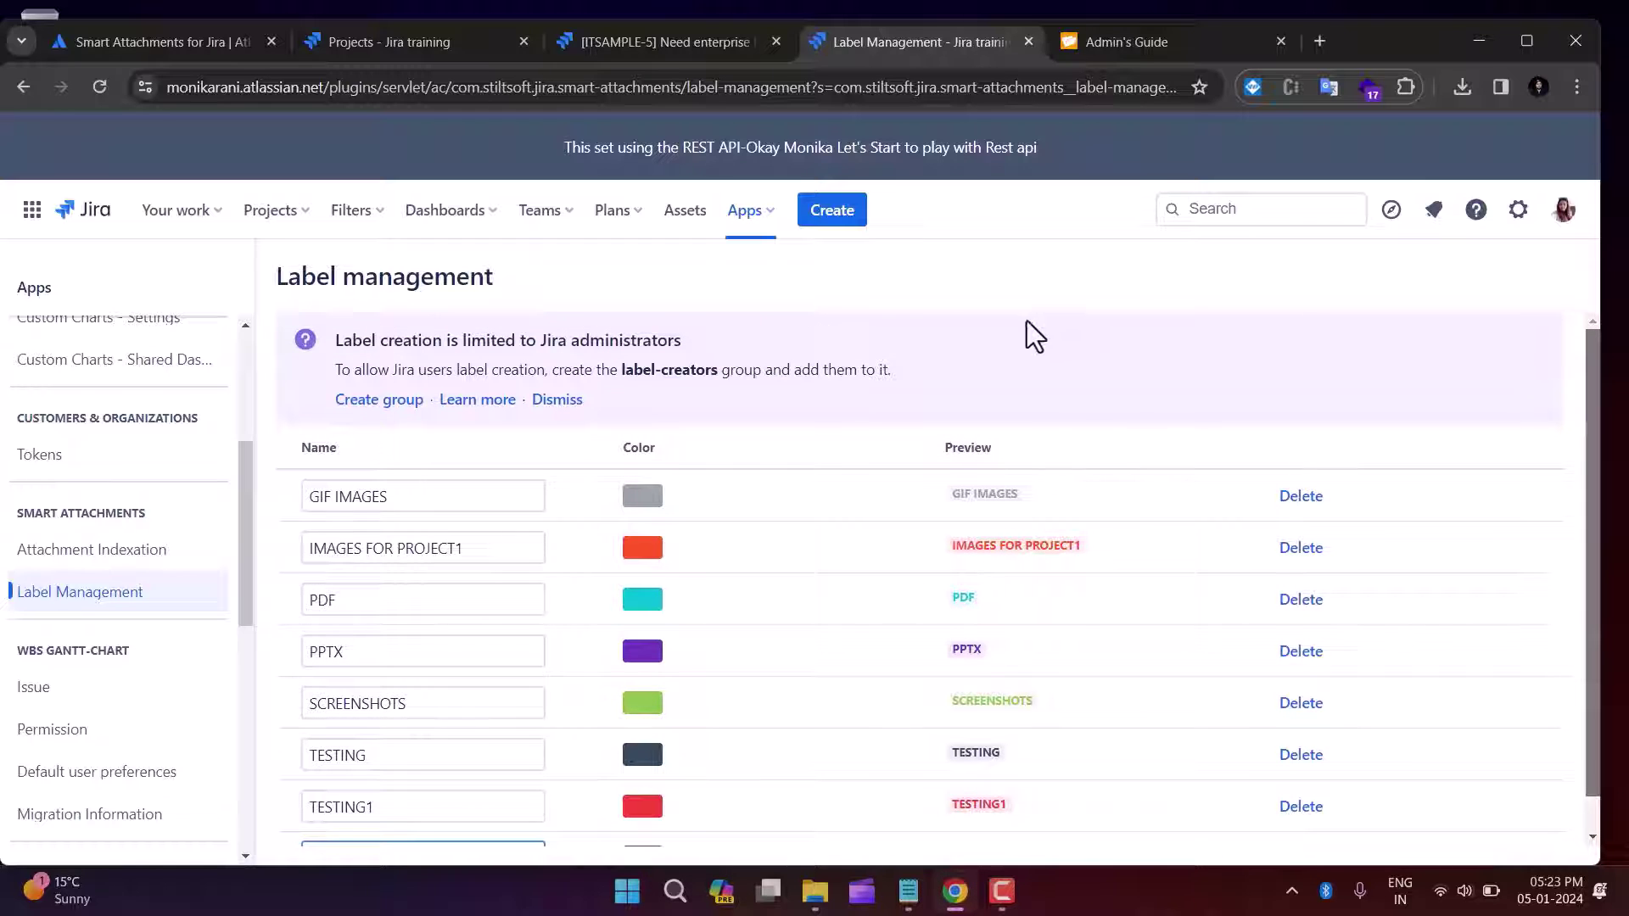
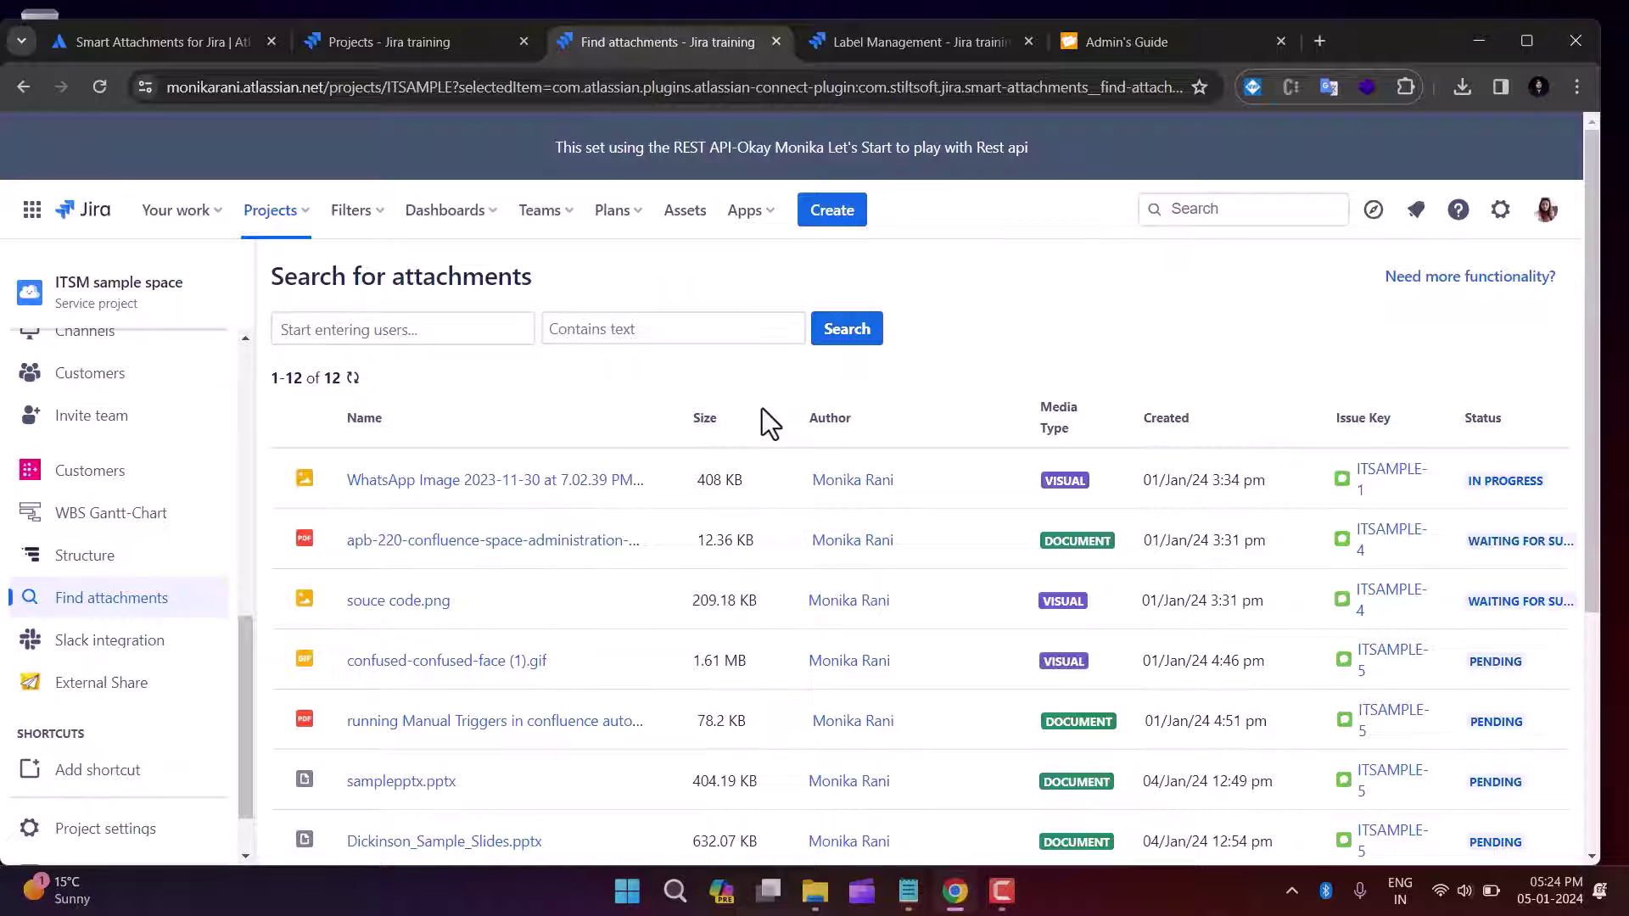
Step: Search the project's attachments for the text "face", and clear the text to list all attachments again
{"action": "left_click", "coordinate": [579, 330]}
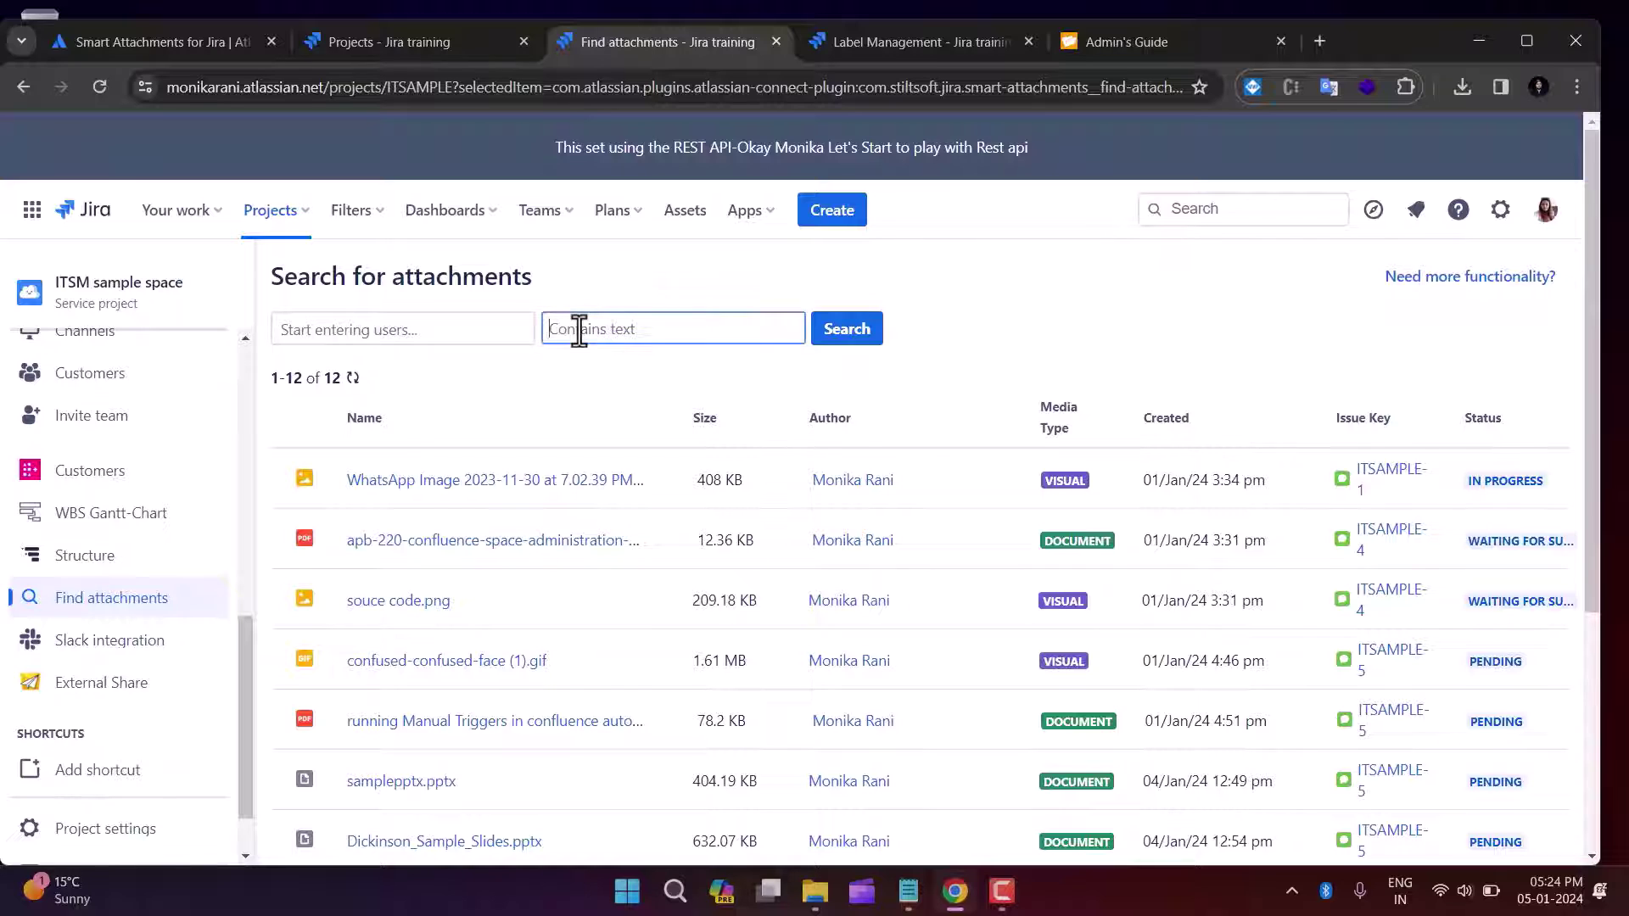
{"action": "type", "text": "face"}
{"action": "key", "text": "Return"}
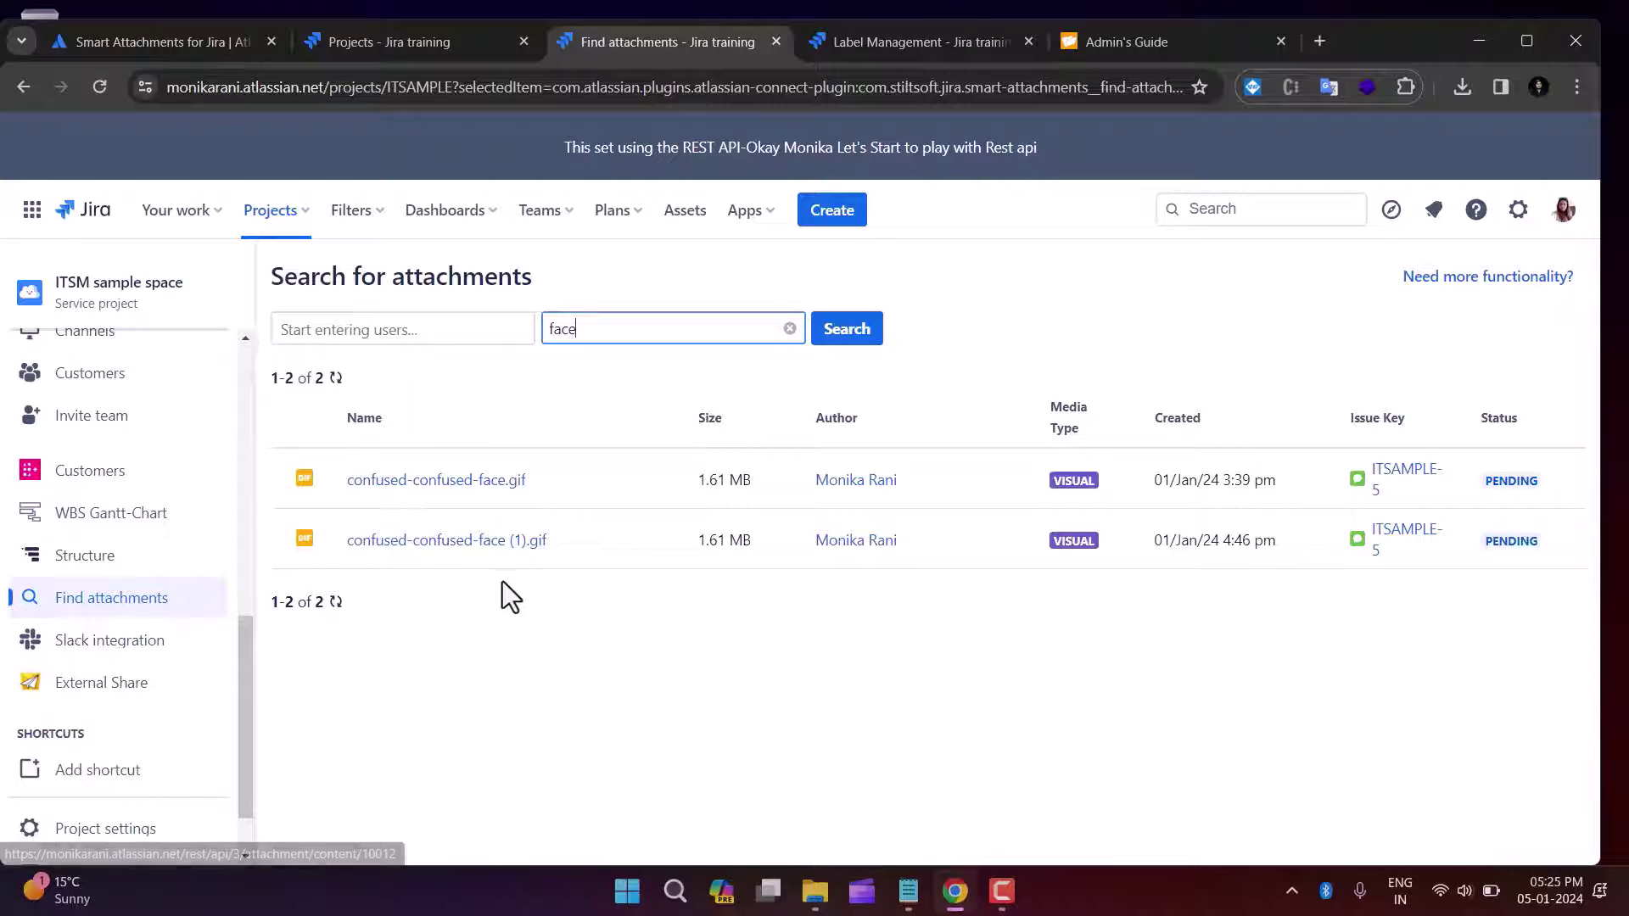
{"action": "left_click_drag", "start_coordinate": [588, 329], "coordinate": [542, 334]}
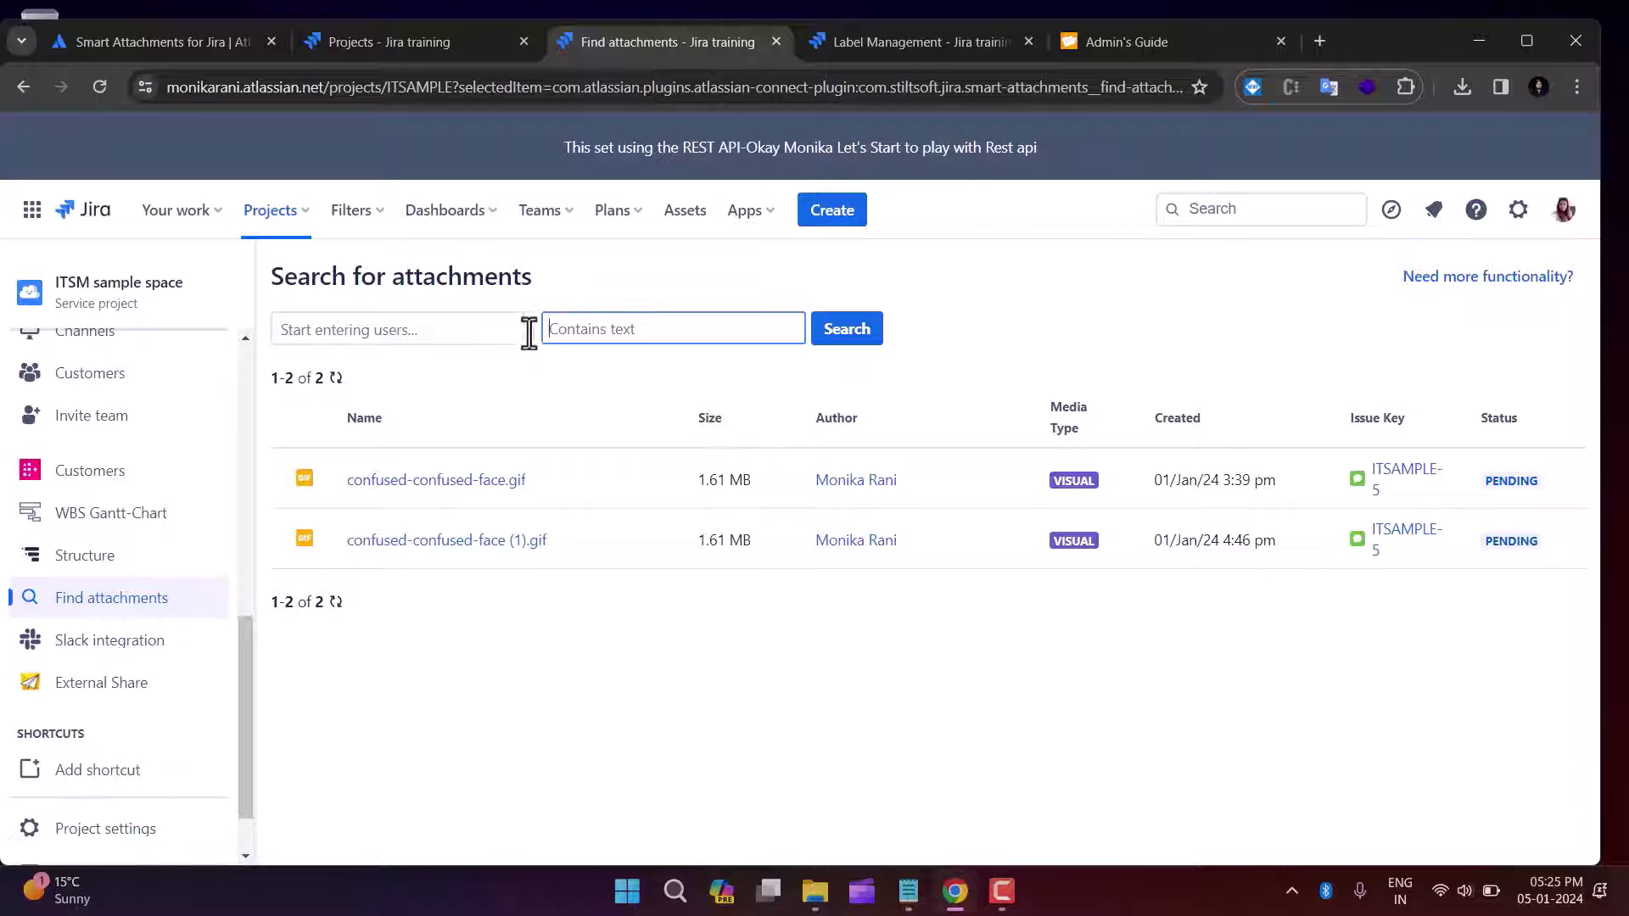
{"action": "key", "text": "Return"}
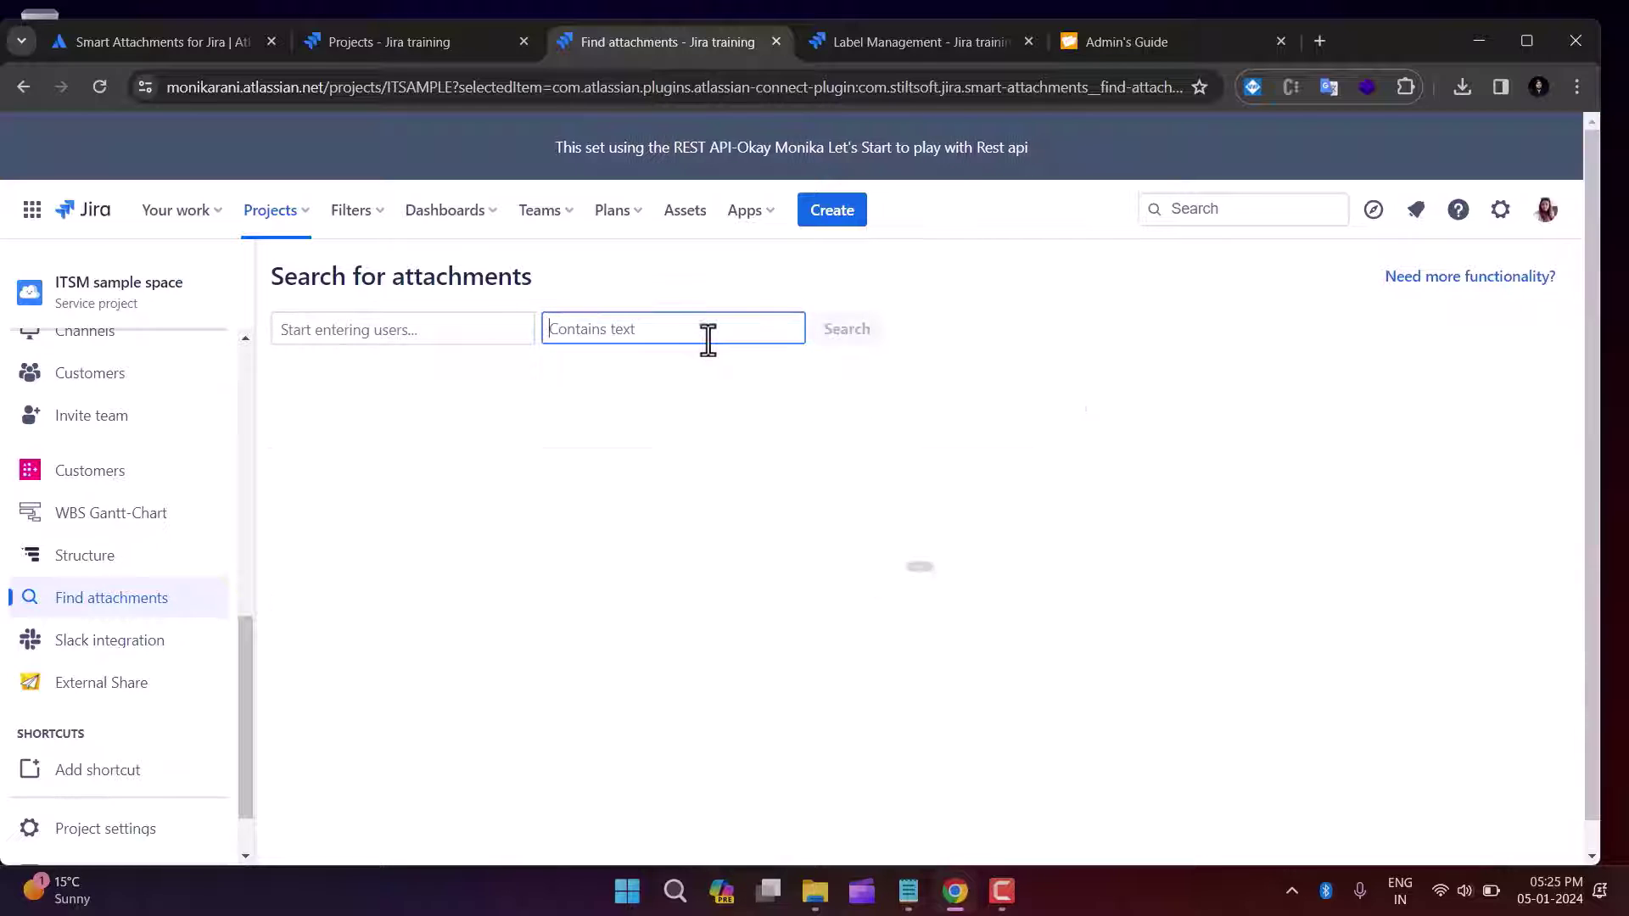
Step: Search the project's attachments by their author's user name and examine the issue keys of the listed files
{"action": "left_click", "coordinate": [378, 338]}
{"action": "type", "text": "moni"}
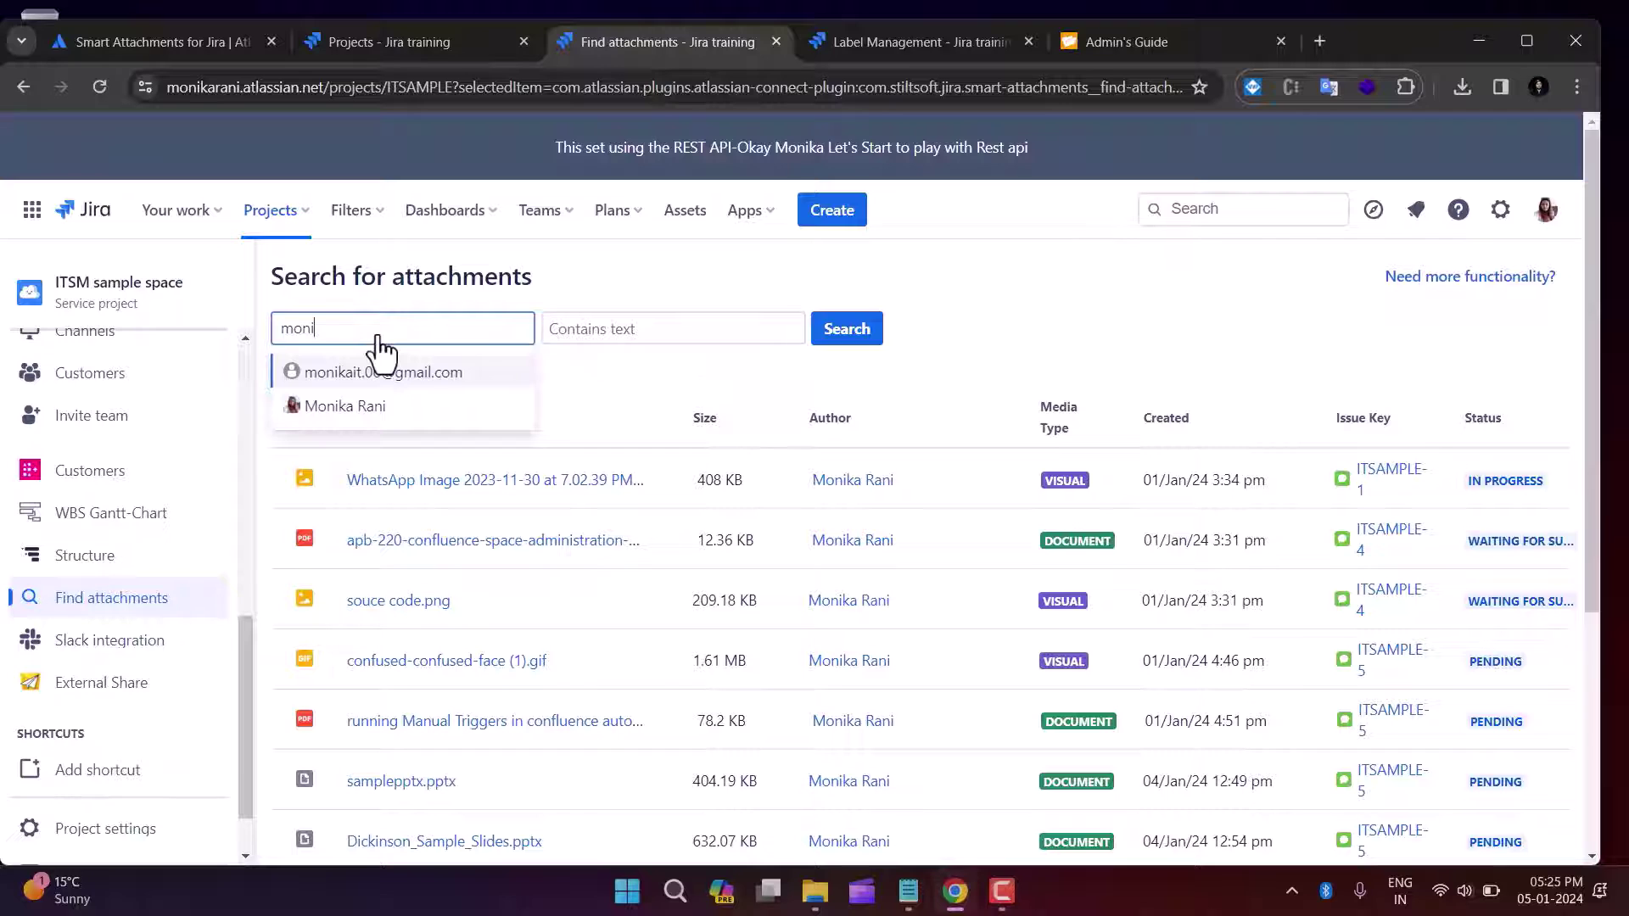
{"action": "left_click", "coordinate": [353, 414]}
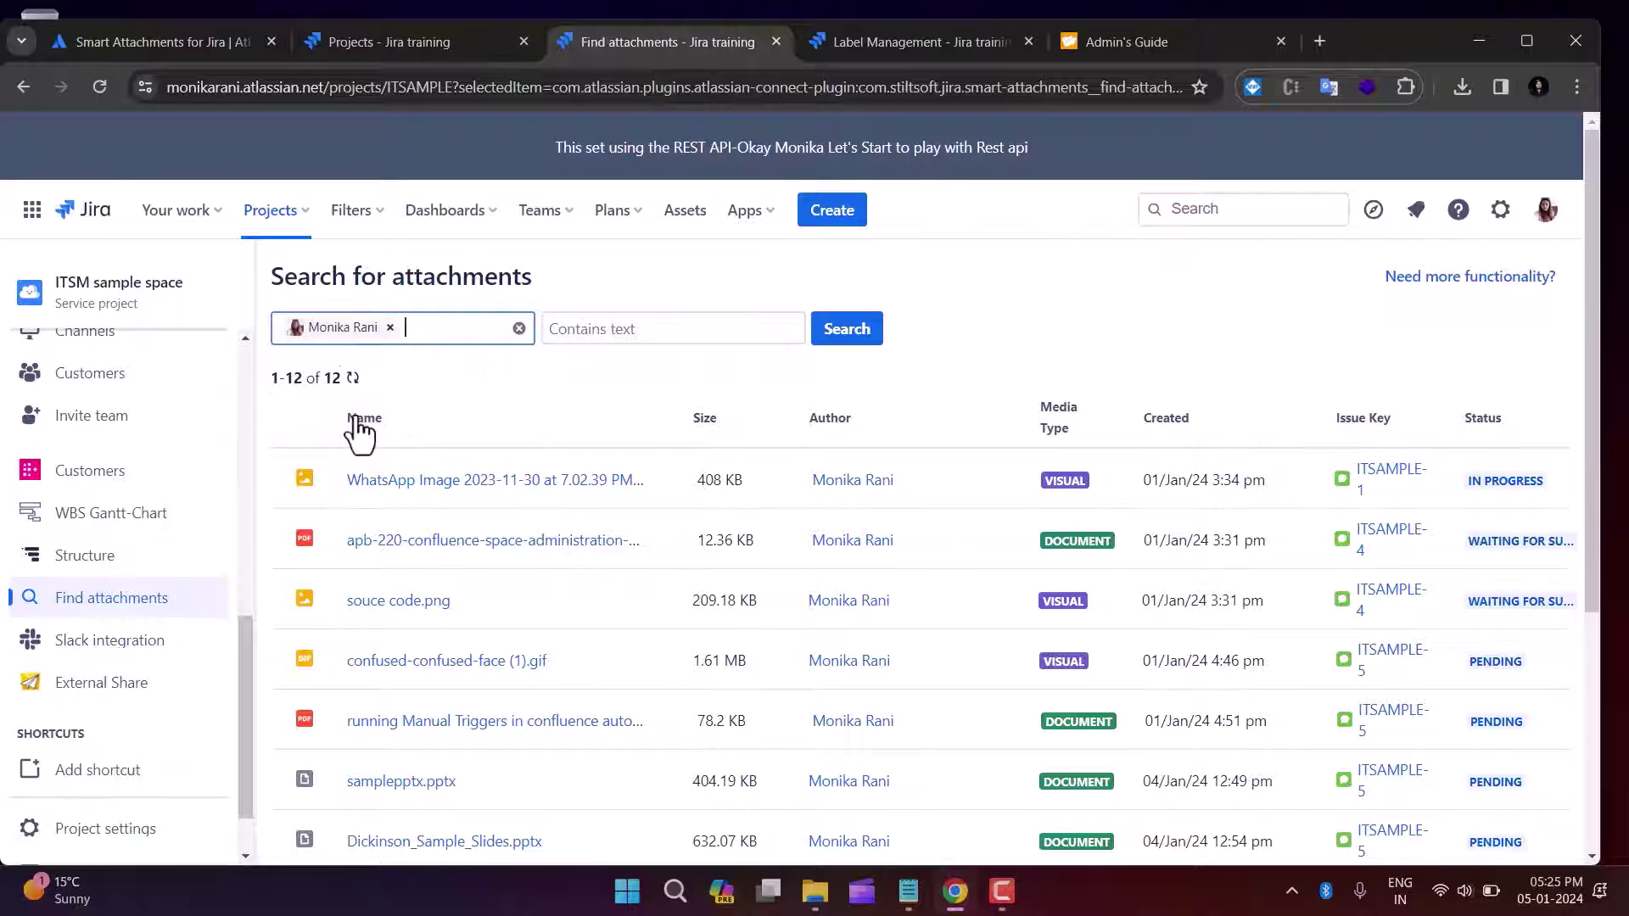
{"action": "left_click", "coordinate": [844, 331]}
{"action": "mouse_move", "coordinate": [1590, 376]}
{"action": "left_mouse_down"}
{"action": "mouse_move", "coordinate": [1620, 691]}
{"action": "mouse_move", "coordinate": [1612, 382]}
{"action": "left_mouse_up"}
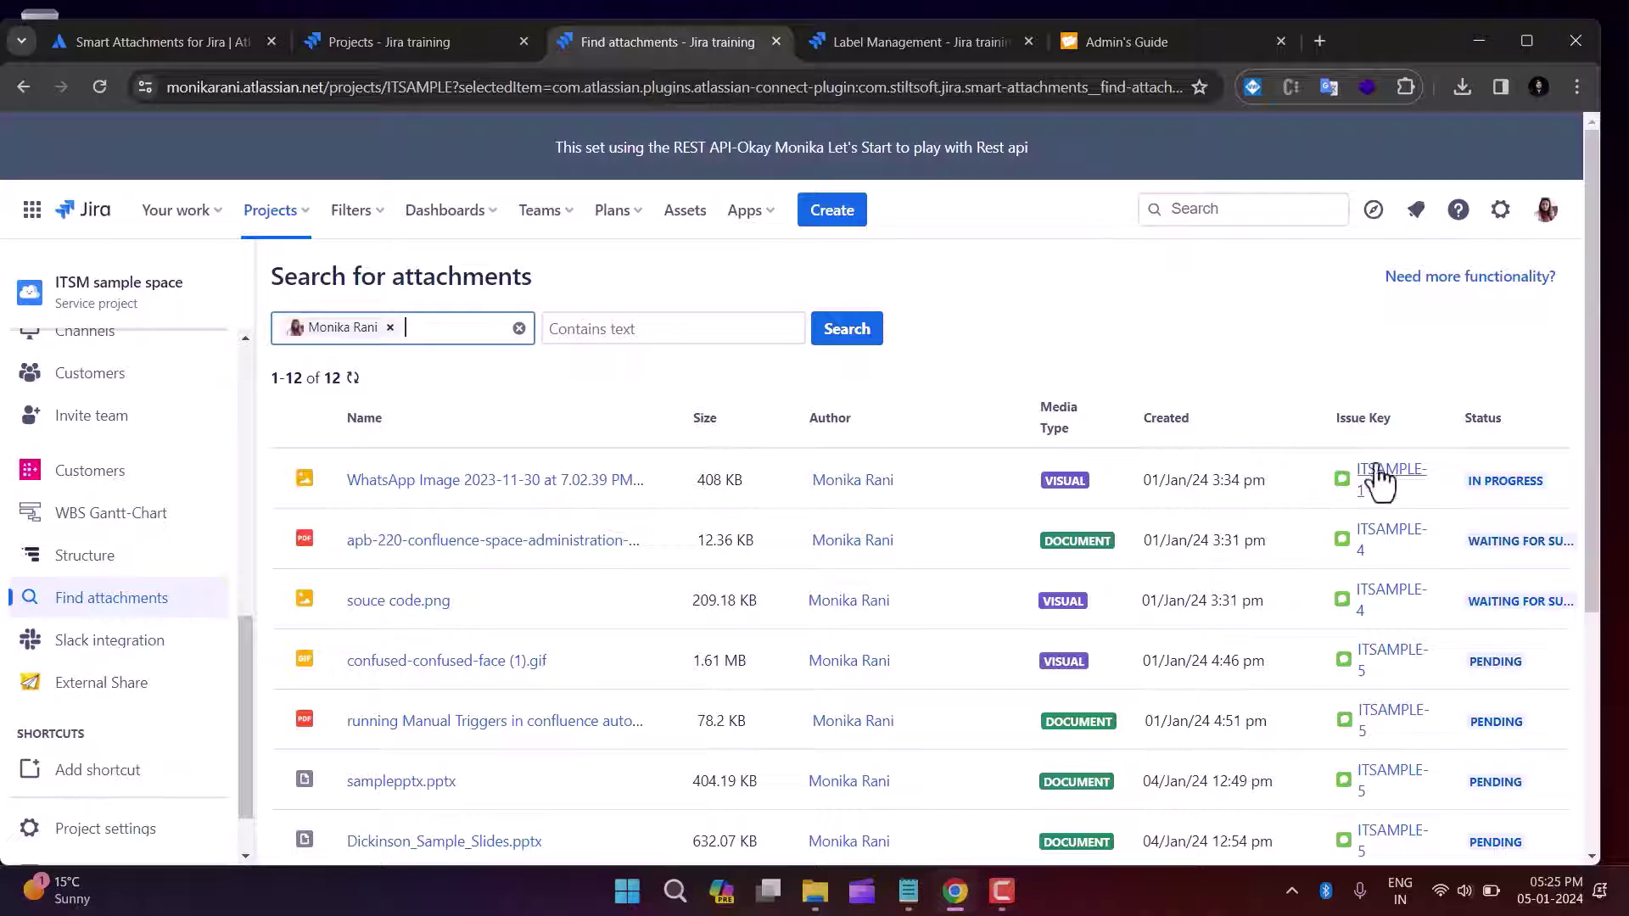
{"action": "triple_click", "coordinate": [1401, 728]}
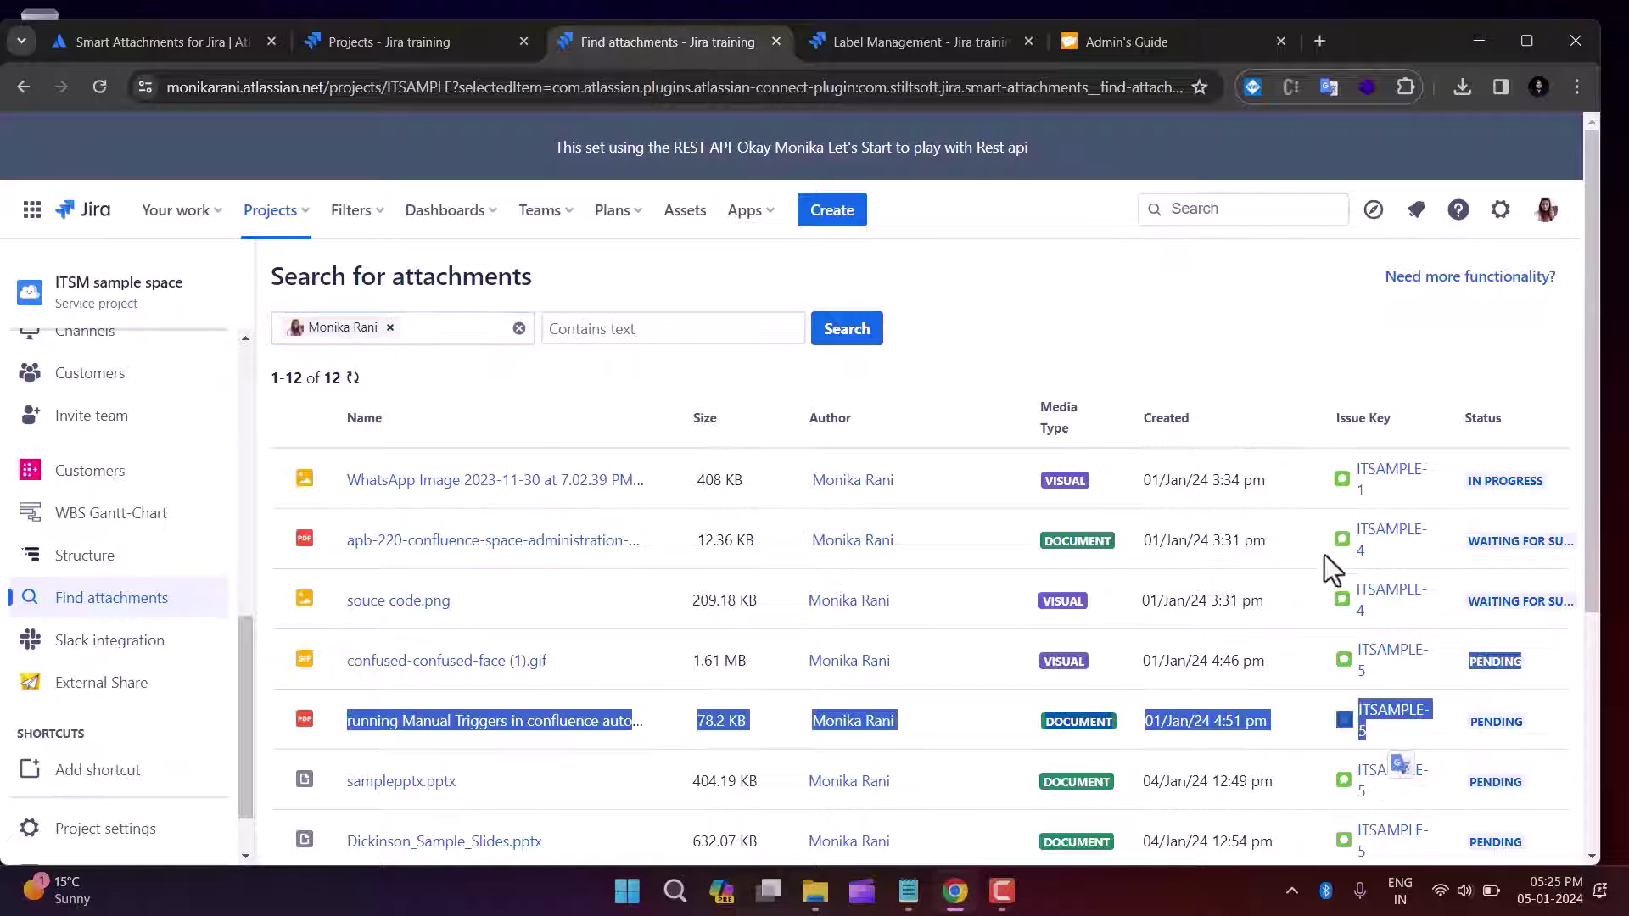
{"action": "left_click", "coordinate": [1364, 344]}
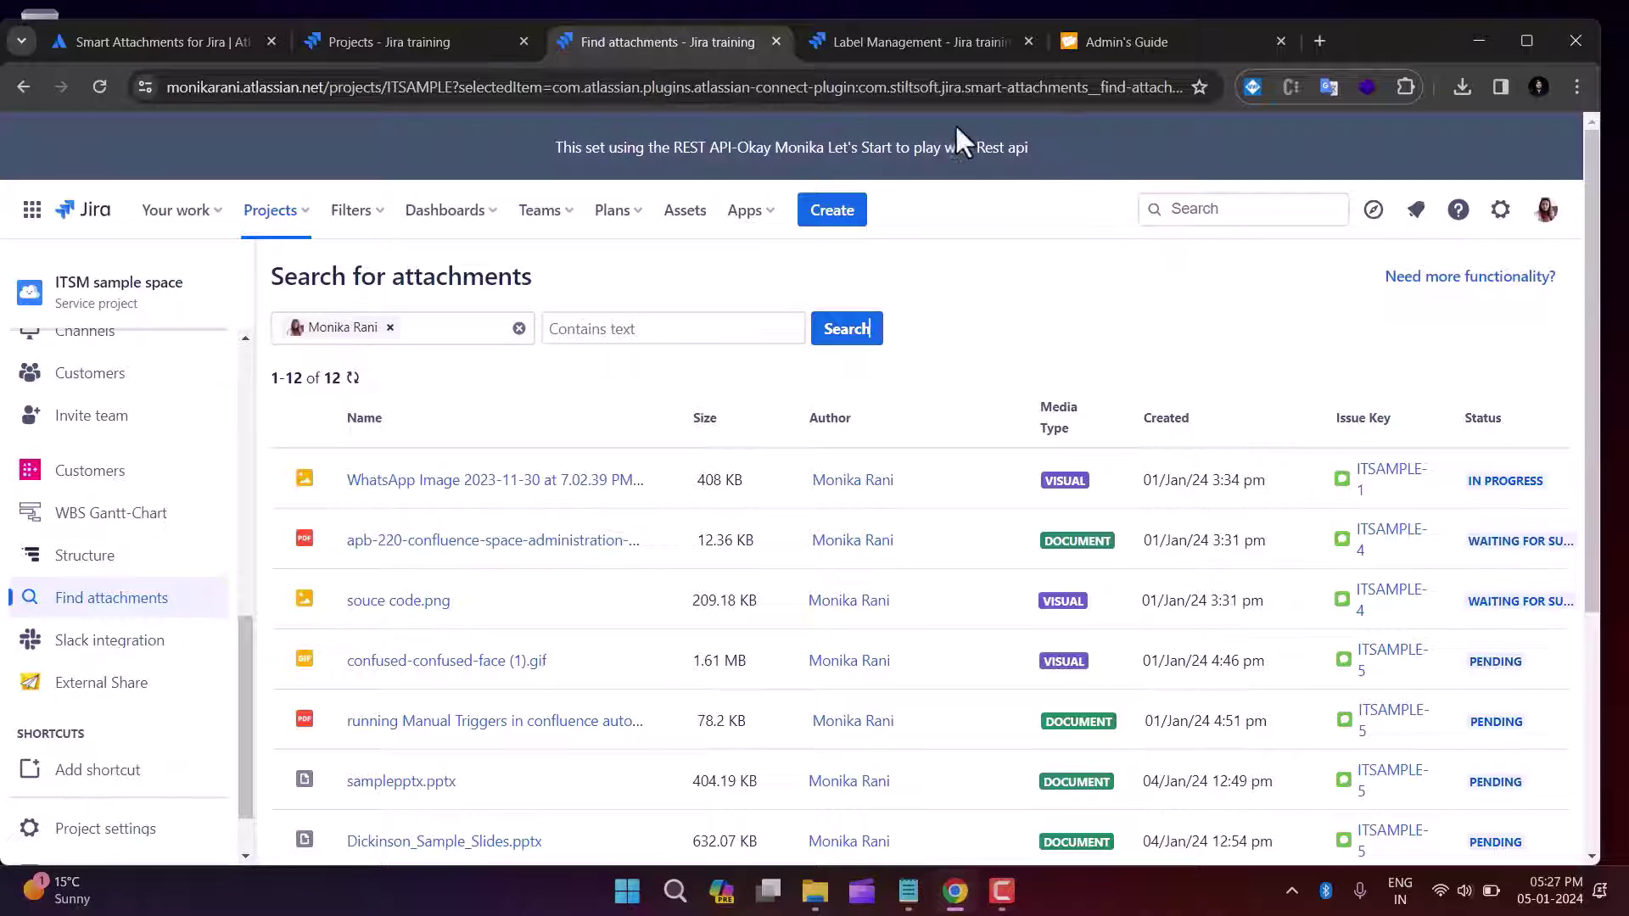
Step: Open the Summary page of the ITSM sample space's project settings and show its Workflows section
{"action": "left_click", "coordinate": [904, 43]}
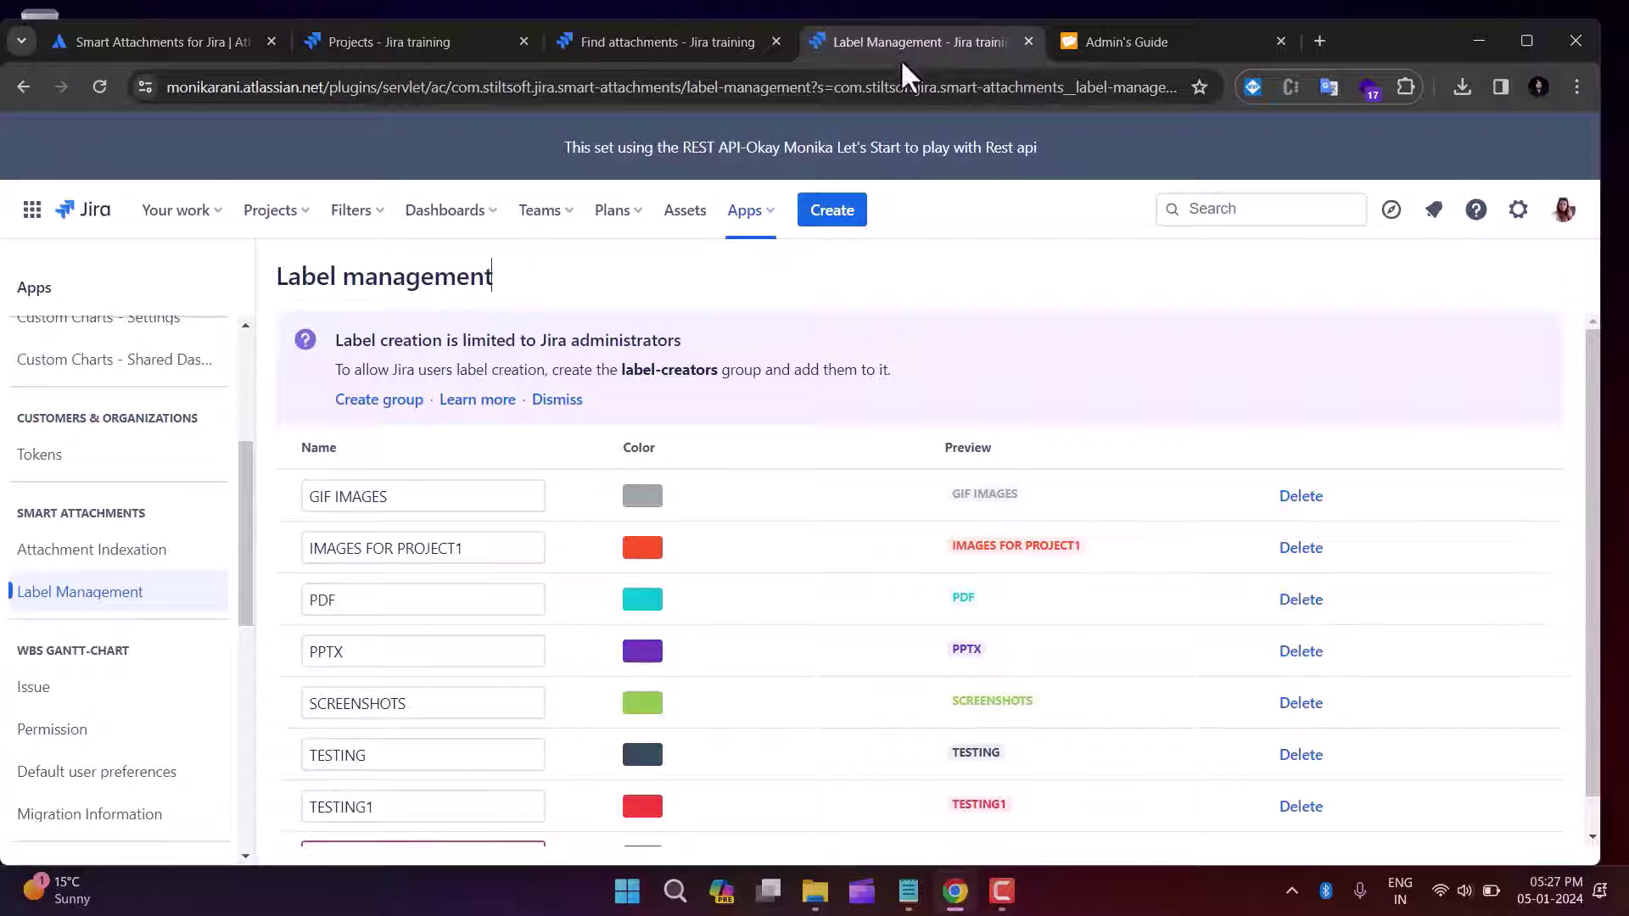
{"action": "left_click", "coordinate": [632, 41]}
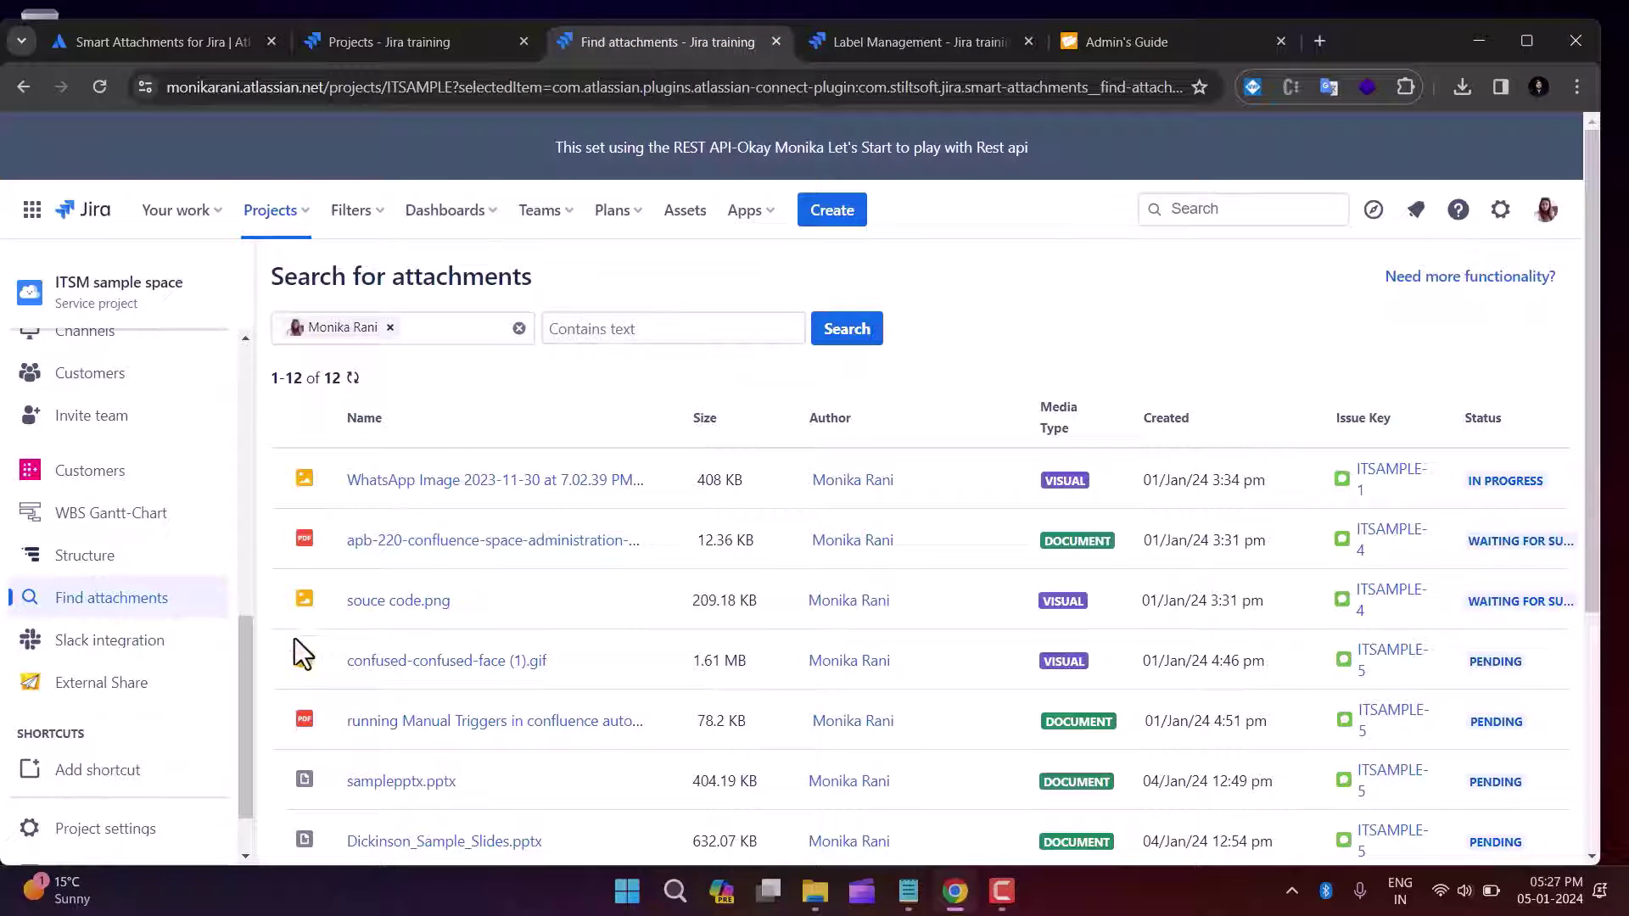
{"action": "scroll", "coordinate": [247, 721], "scroll_direction": "down", "scroll_amount": 1}
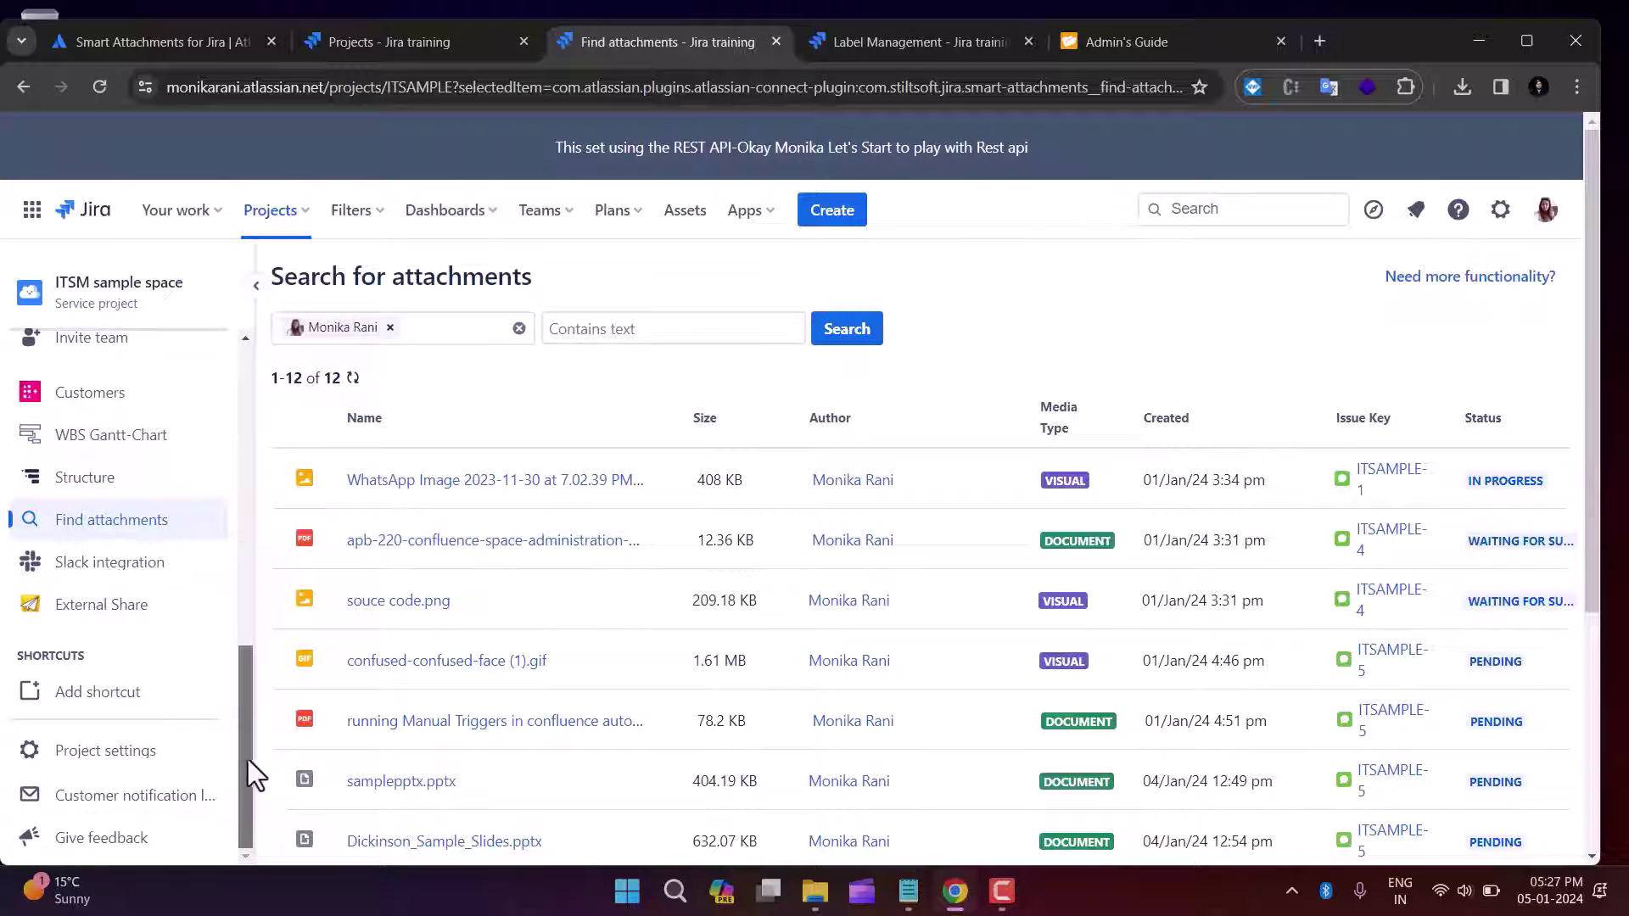
{"action": "left_click", "coordinate": [126, 752]}
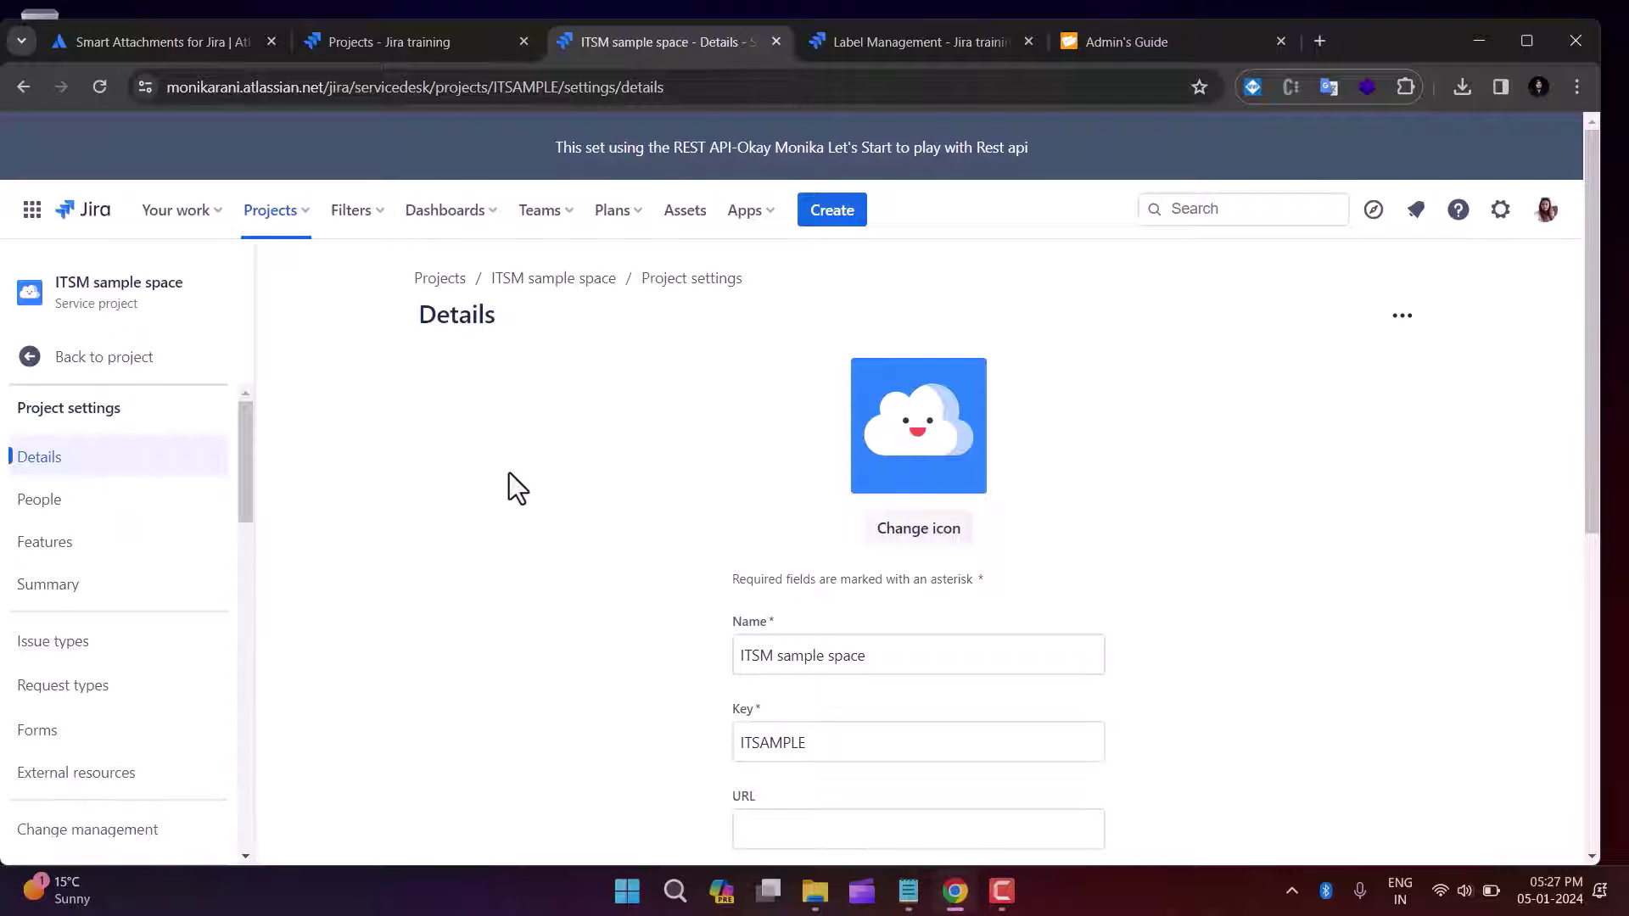
{"action": "left_click", "coordinate": [115, 594]}
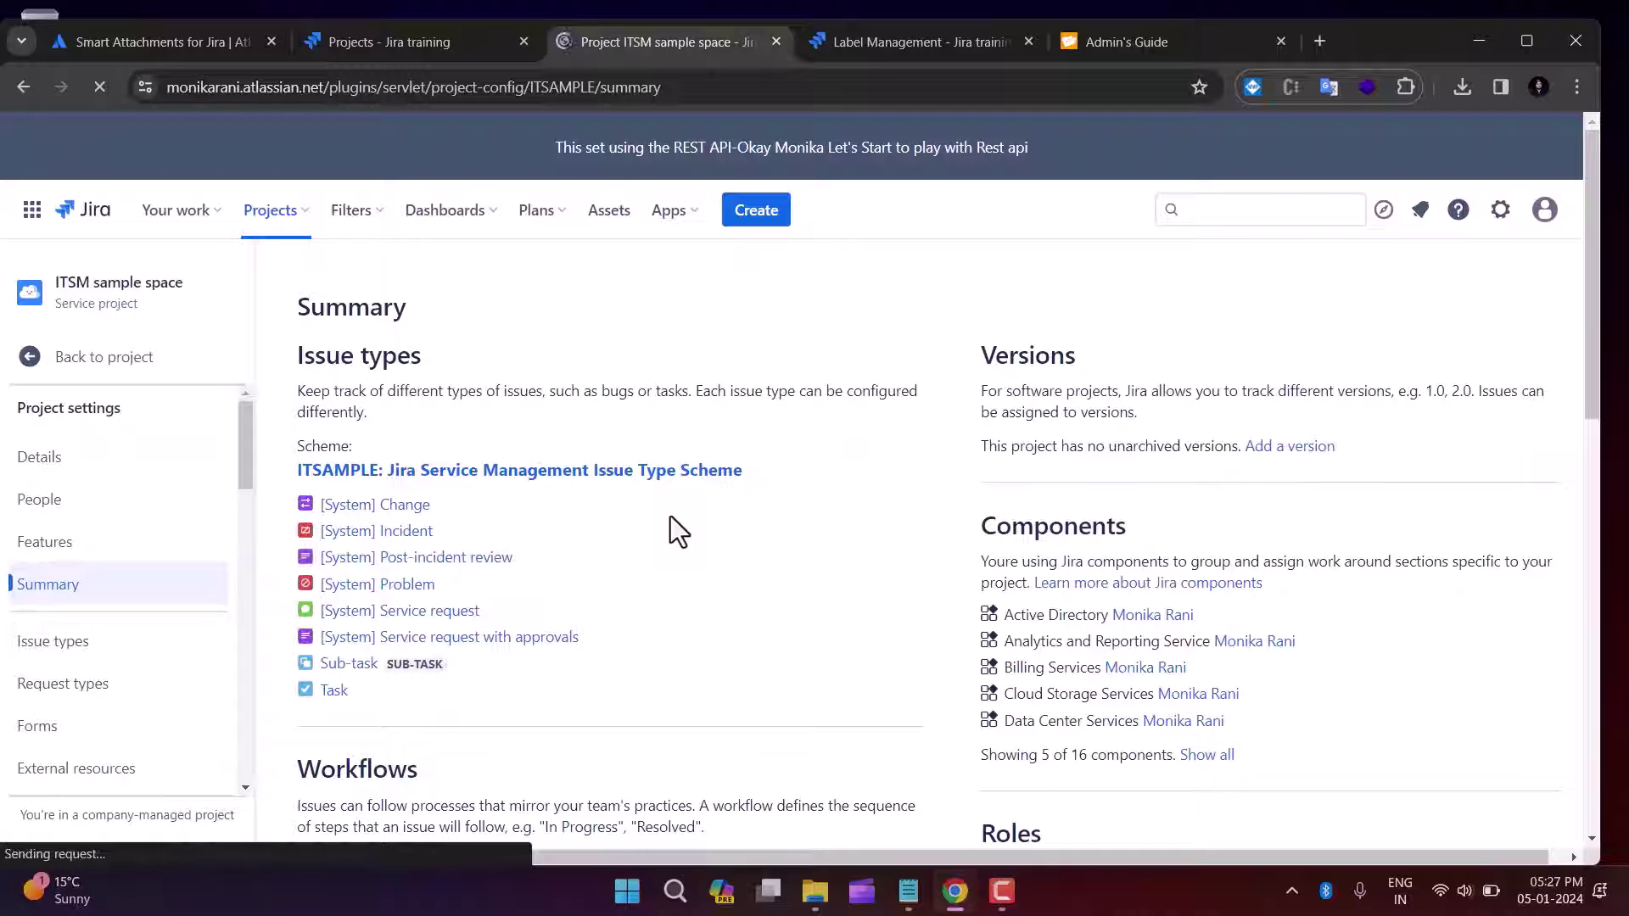
{"action": "left_click_drag", "start_coordinate": [1595, 302], "coordinate": [1586, 481]}
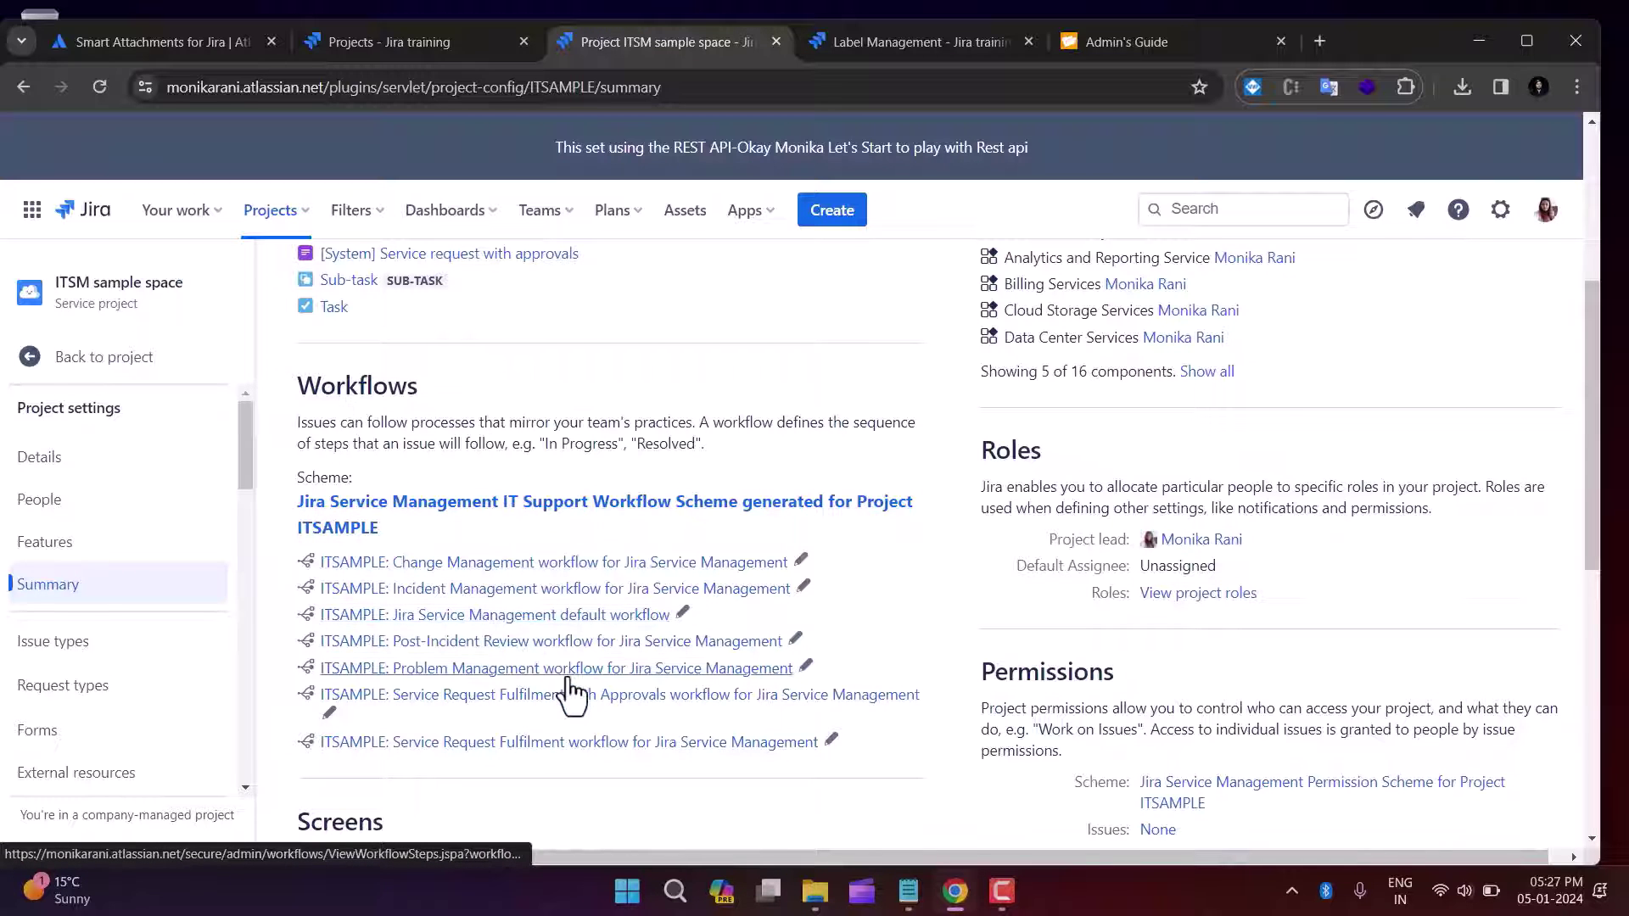
{"action": "left_click", "coordinate": [863, 41]}
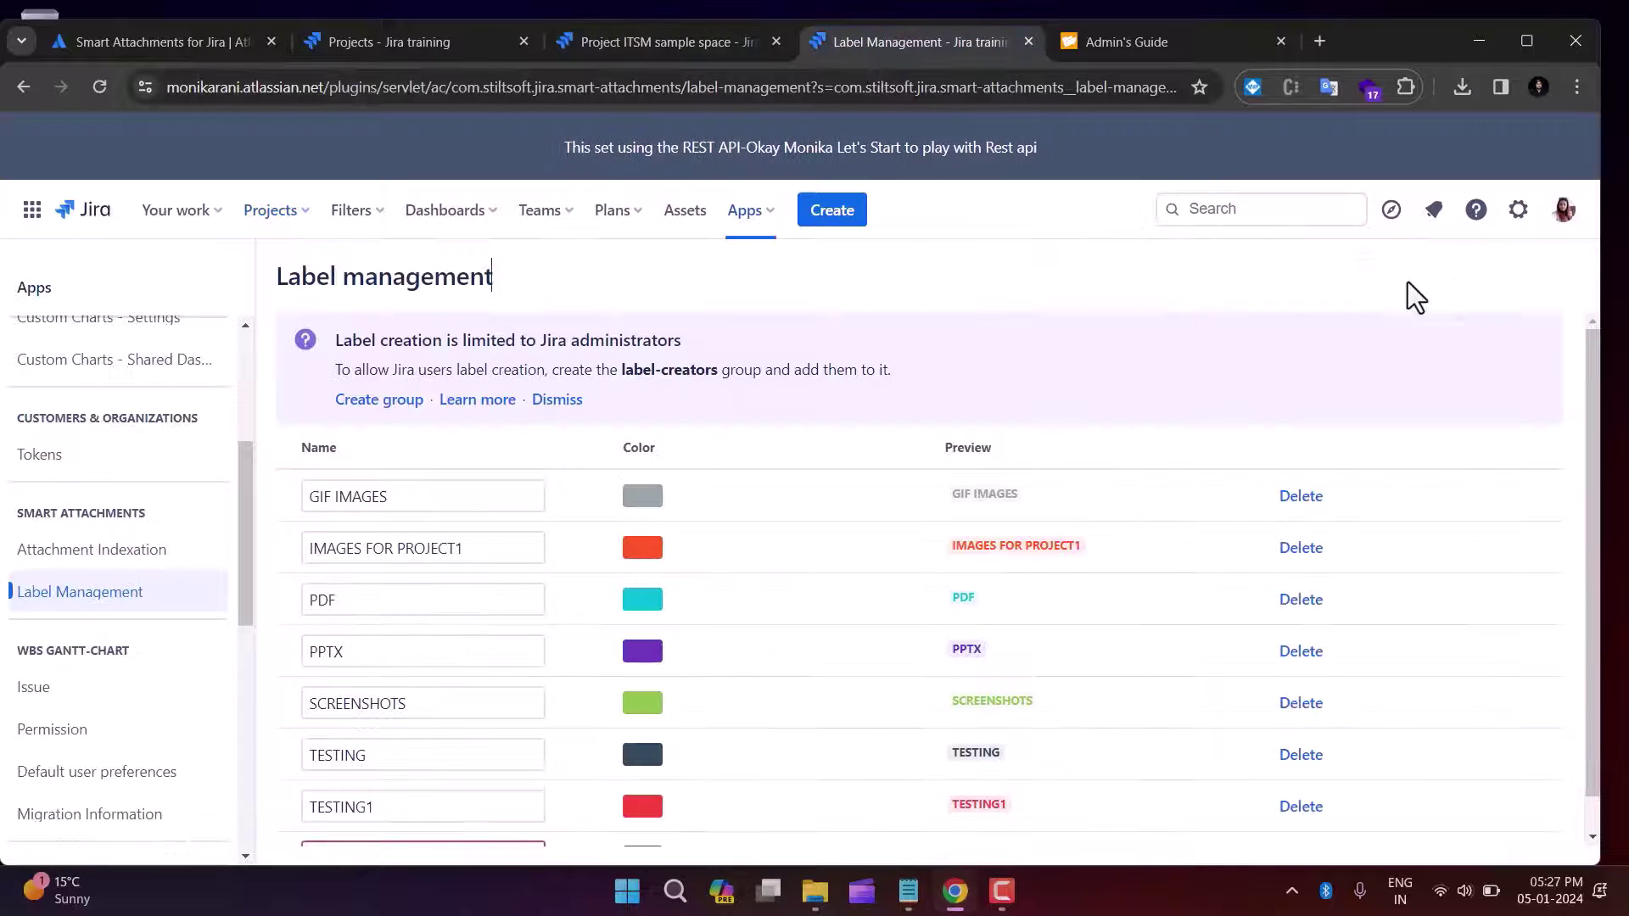
{"action": "left_click", "coordinate": [1518, 210]}
{"action": "left_click", "coordinate": [699, 44]}
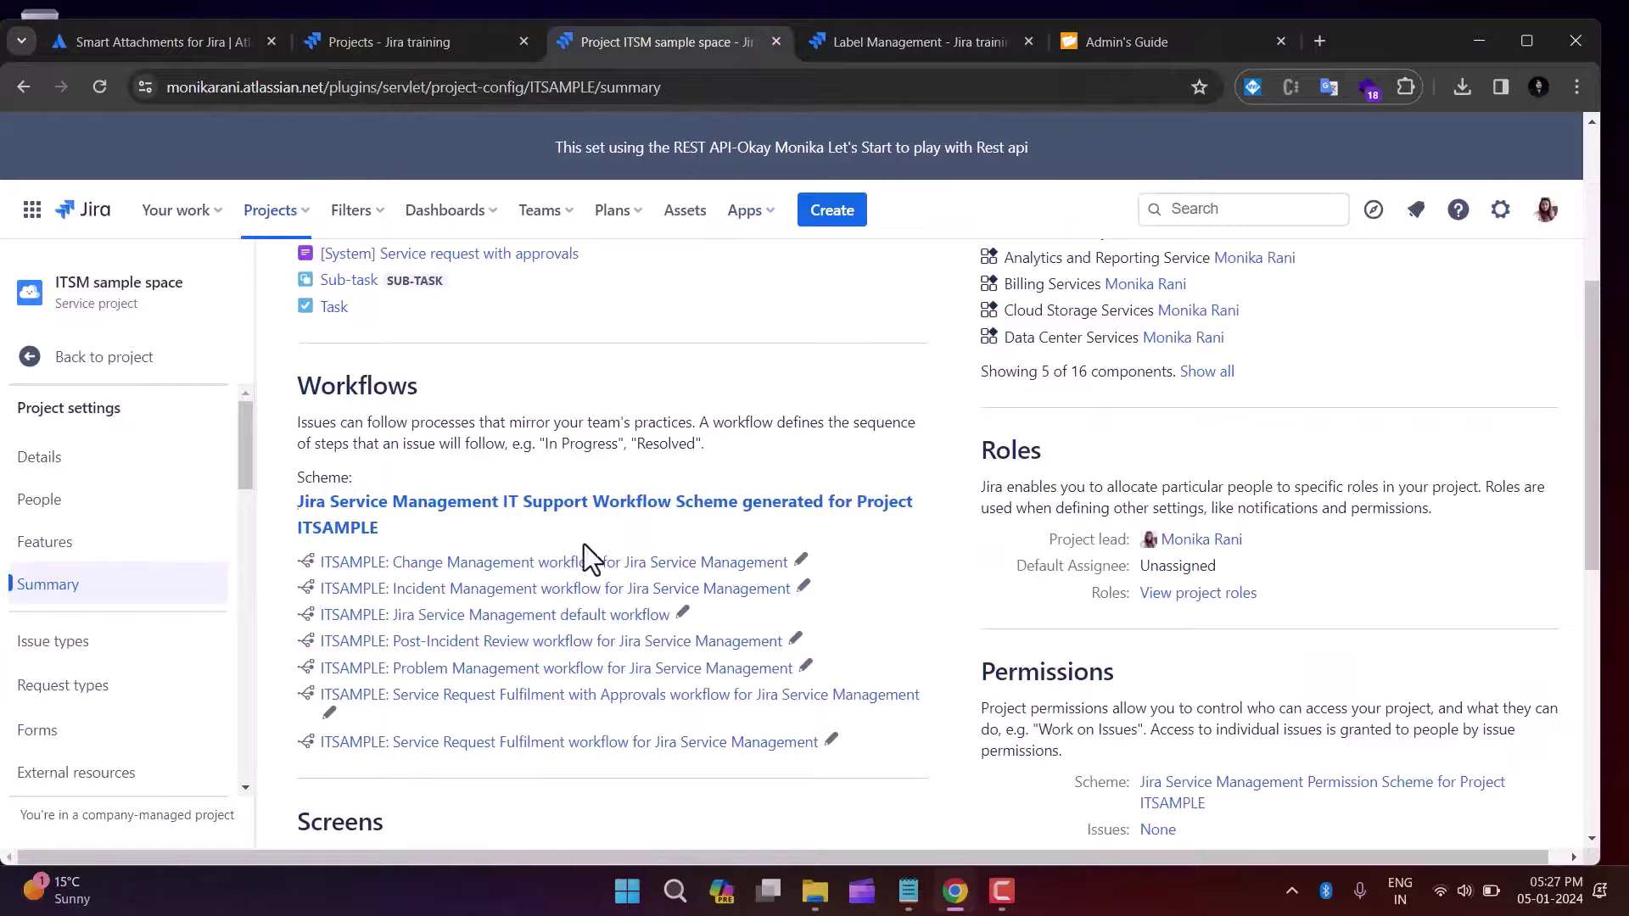
Step: Open the ITSAMPLE Service Request Fulfilment with Approvals workflow in its own browser tab, and close the default workflow's tab
{"action": "right_click", "coordinate": [549, 614]}
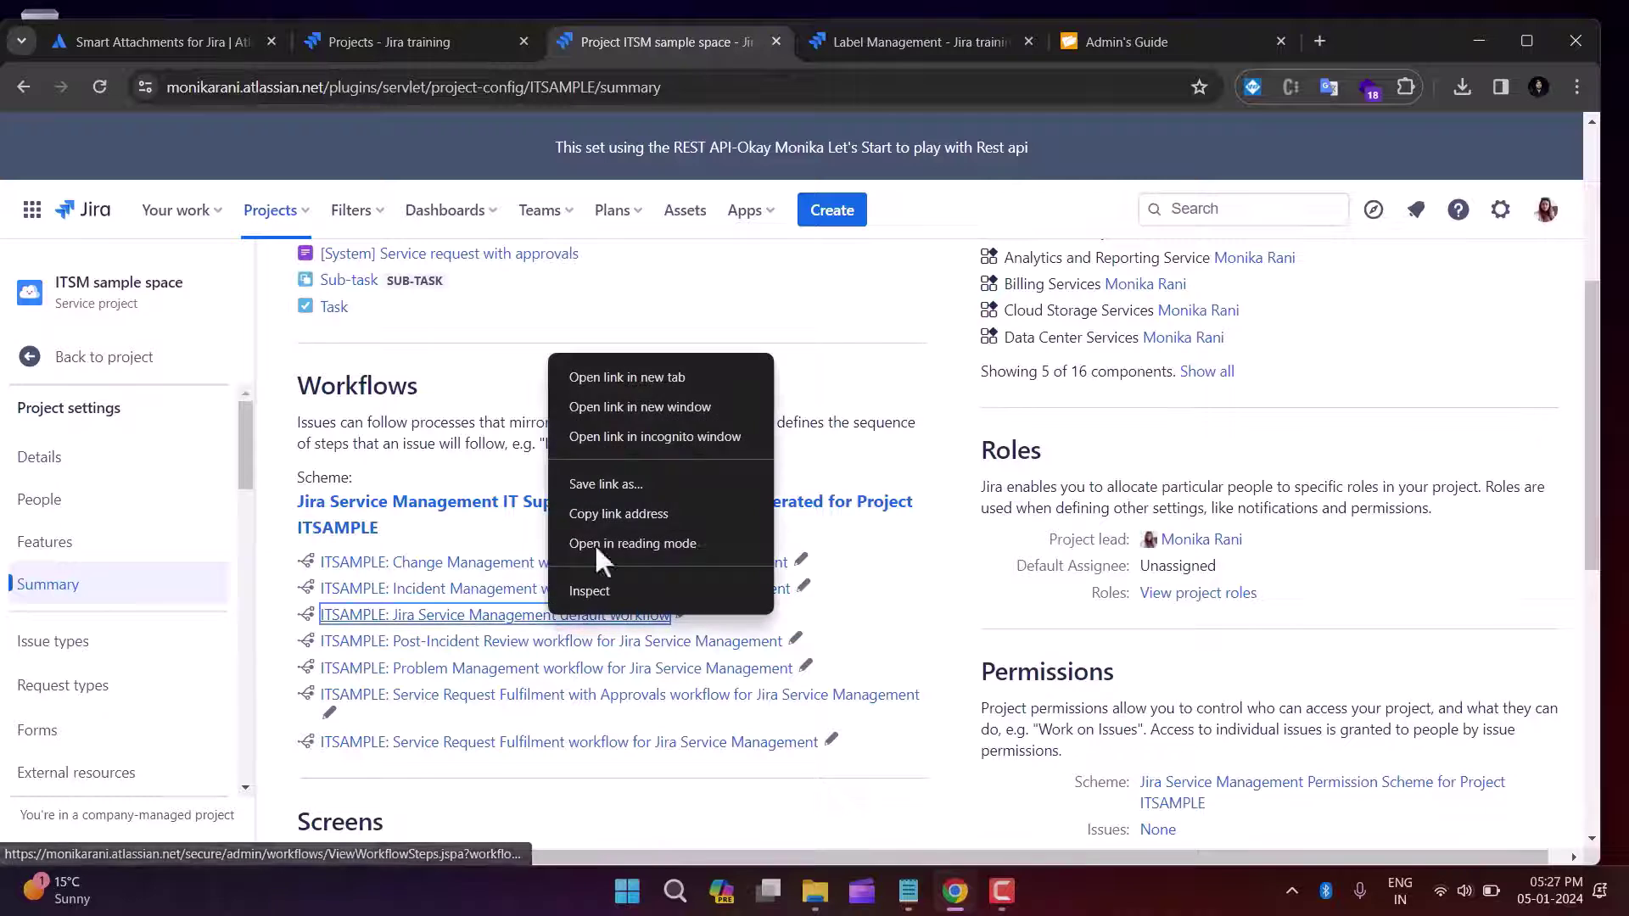
{"action": "left_click", "coordinate": [602, 380]}
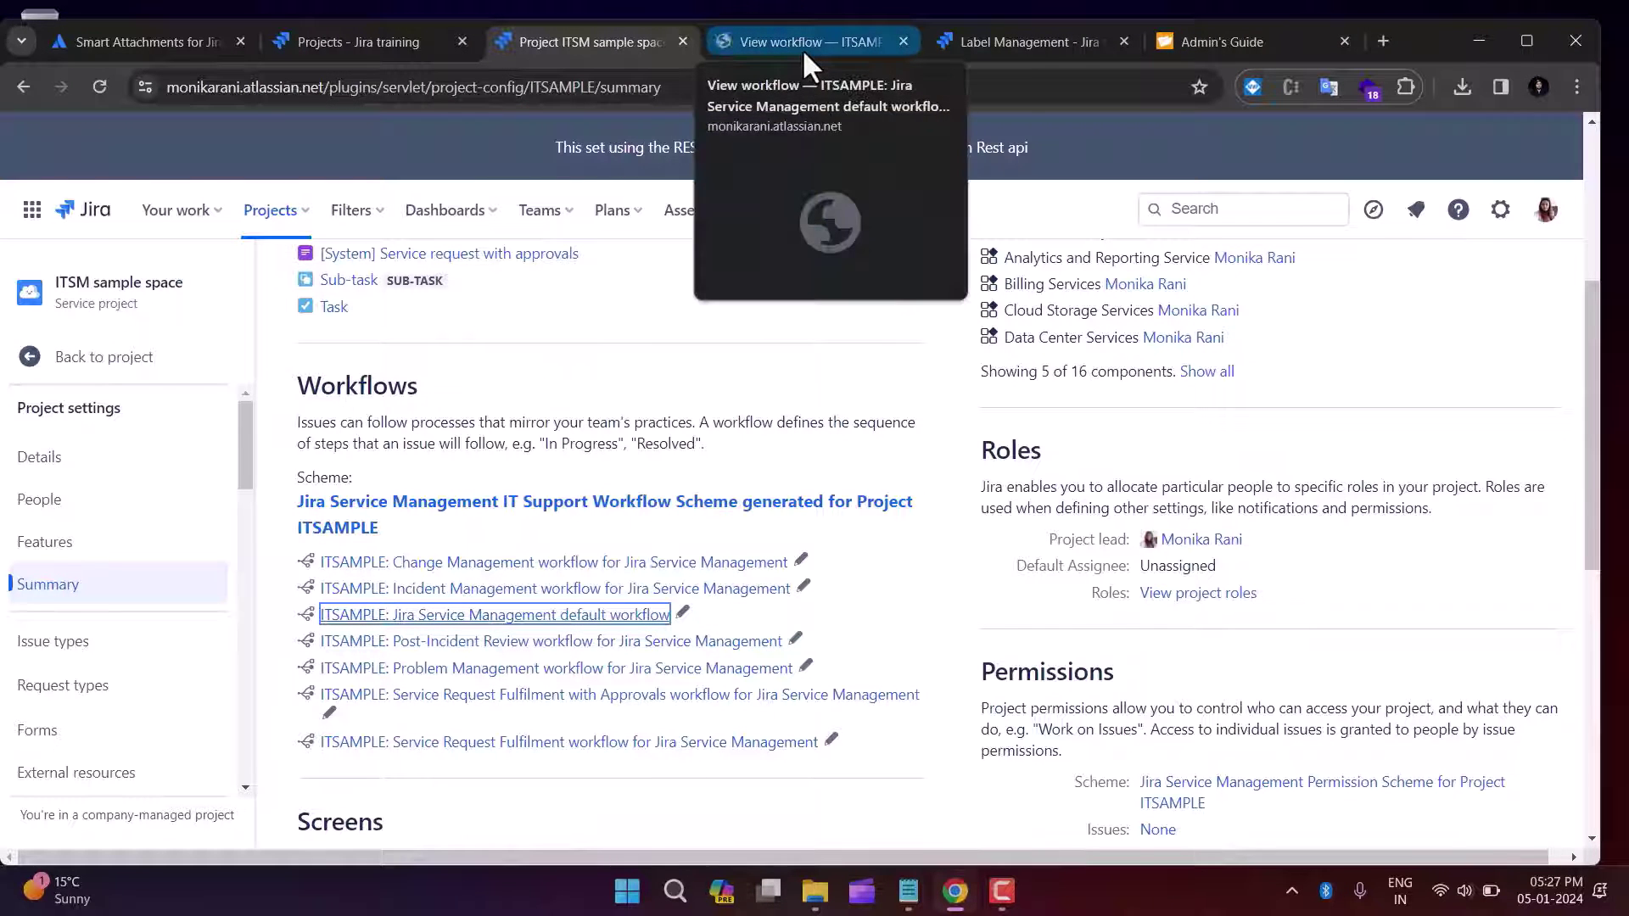
{"action": "right_click", "coordinate": [624, 698]}
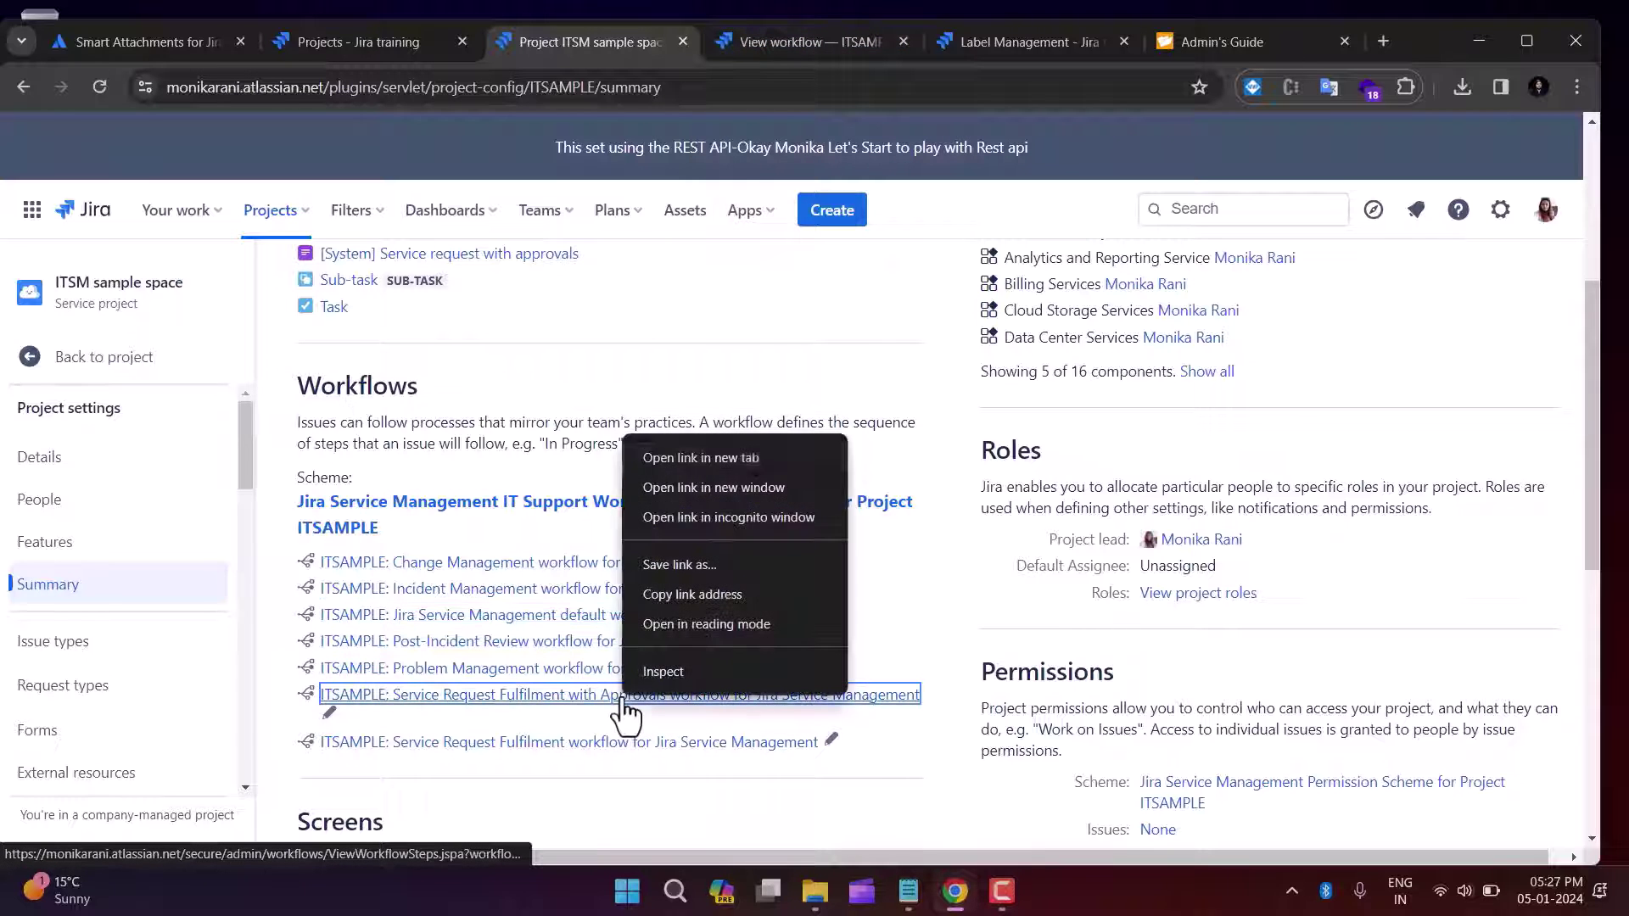
{"action": "left_click", "coordinate": [724, 457]}
{"action": "left_click", "coordinate": [736, 38]}
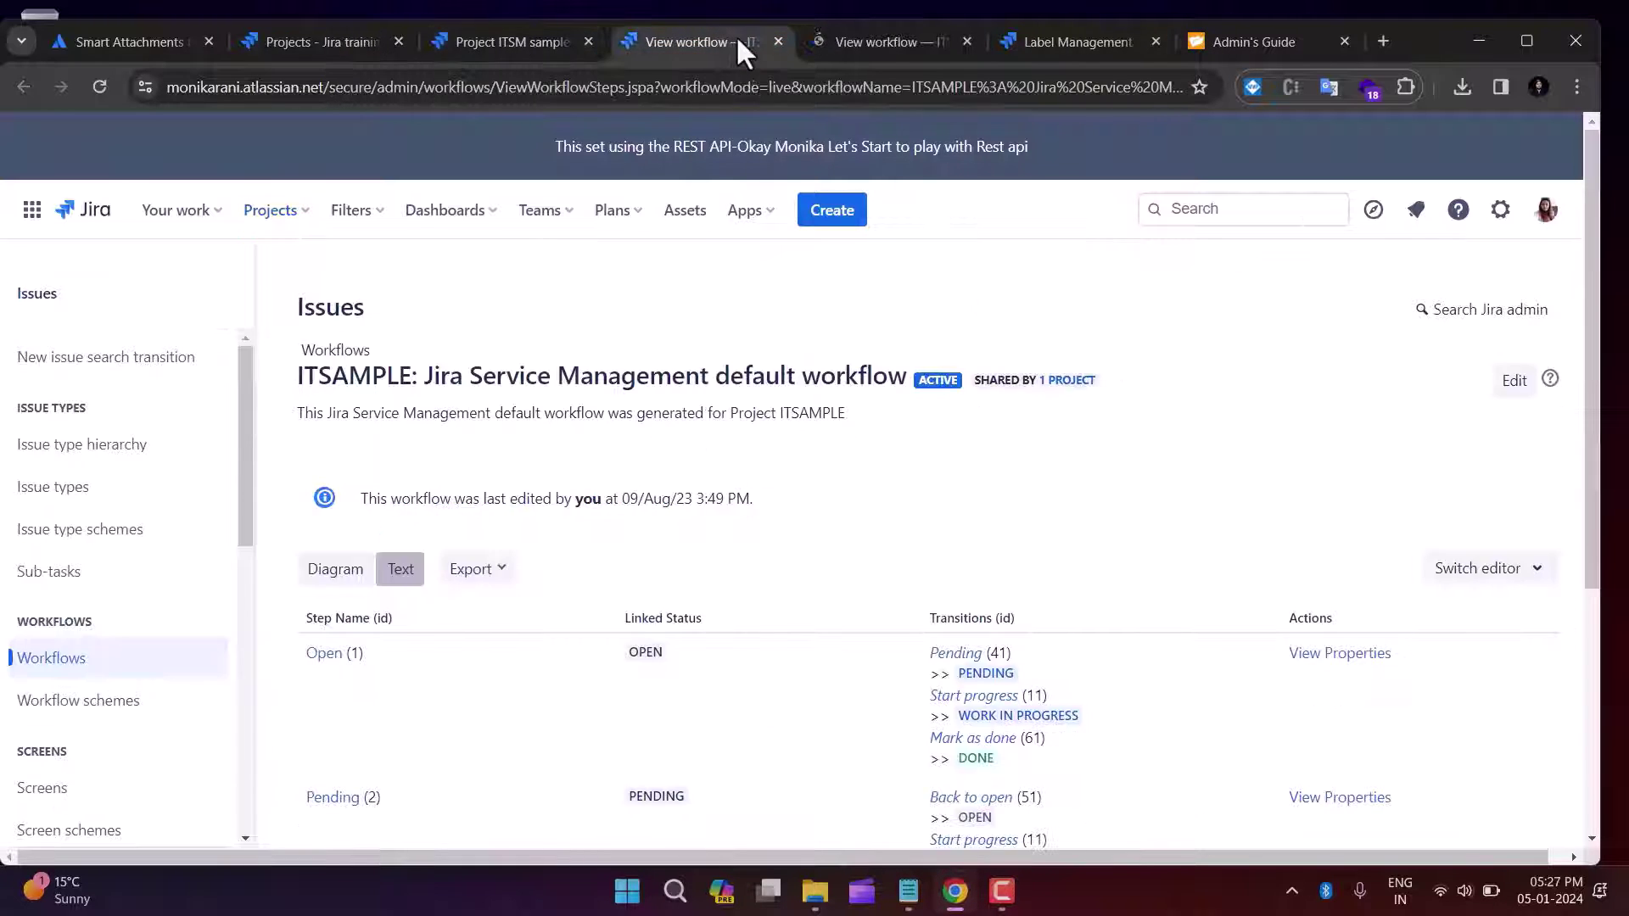
{"action": "left_click", "coordinate": [778, 42]}
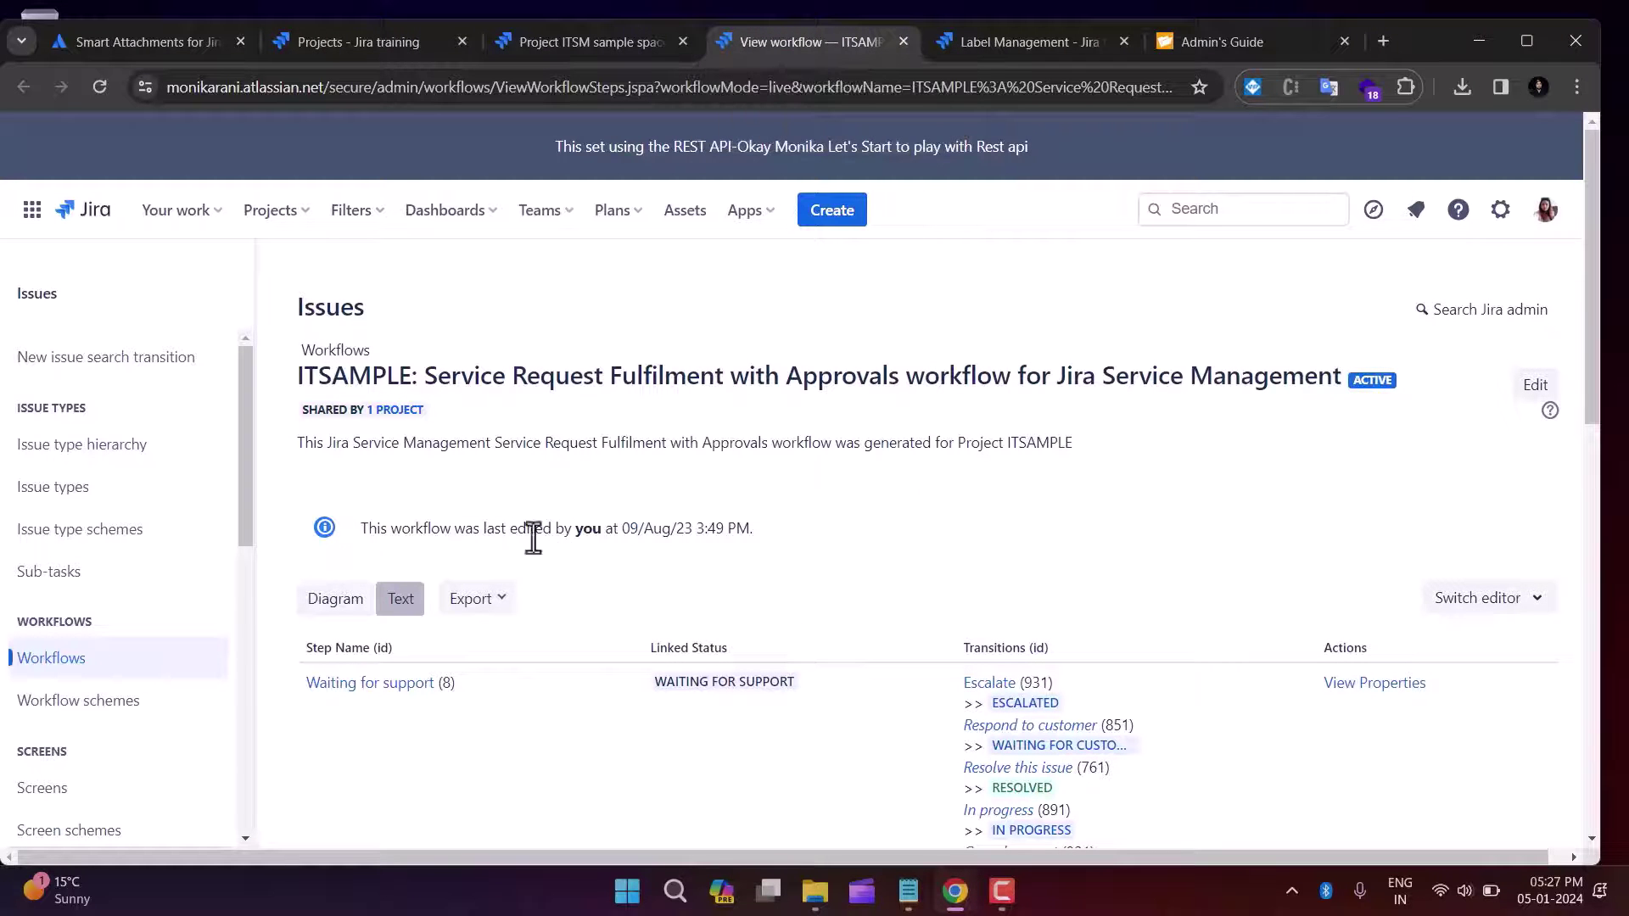
Step: Show the workflow as a diagram and examine its statuses and the transition from Pending to Resolved
{"action": "scroll", "coordinate": [704, 565], "scroll_direction": "down", "scroll_amount": 2}
{"action": "left_click", "coordinate": [335, 388]}
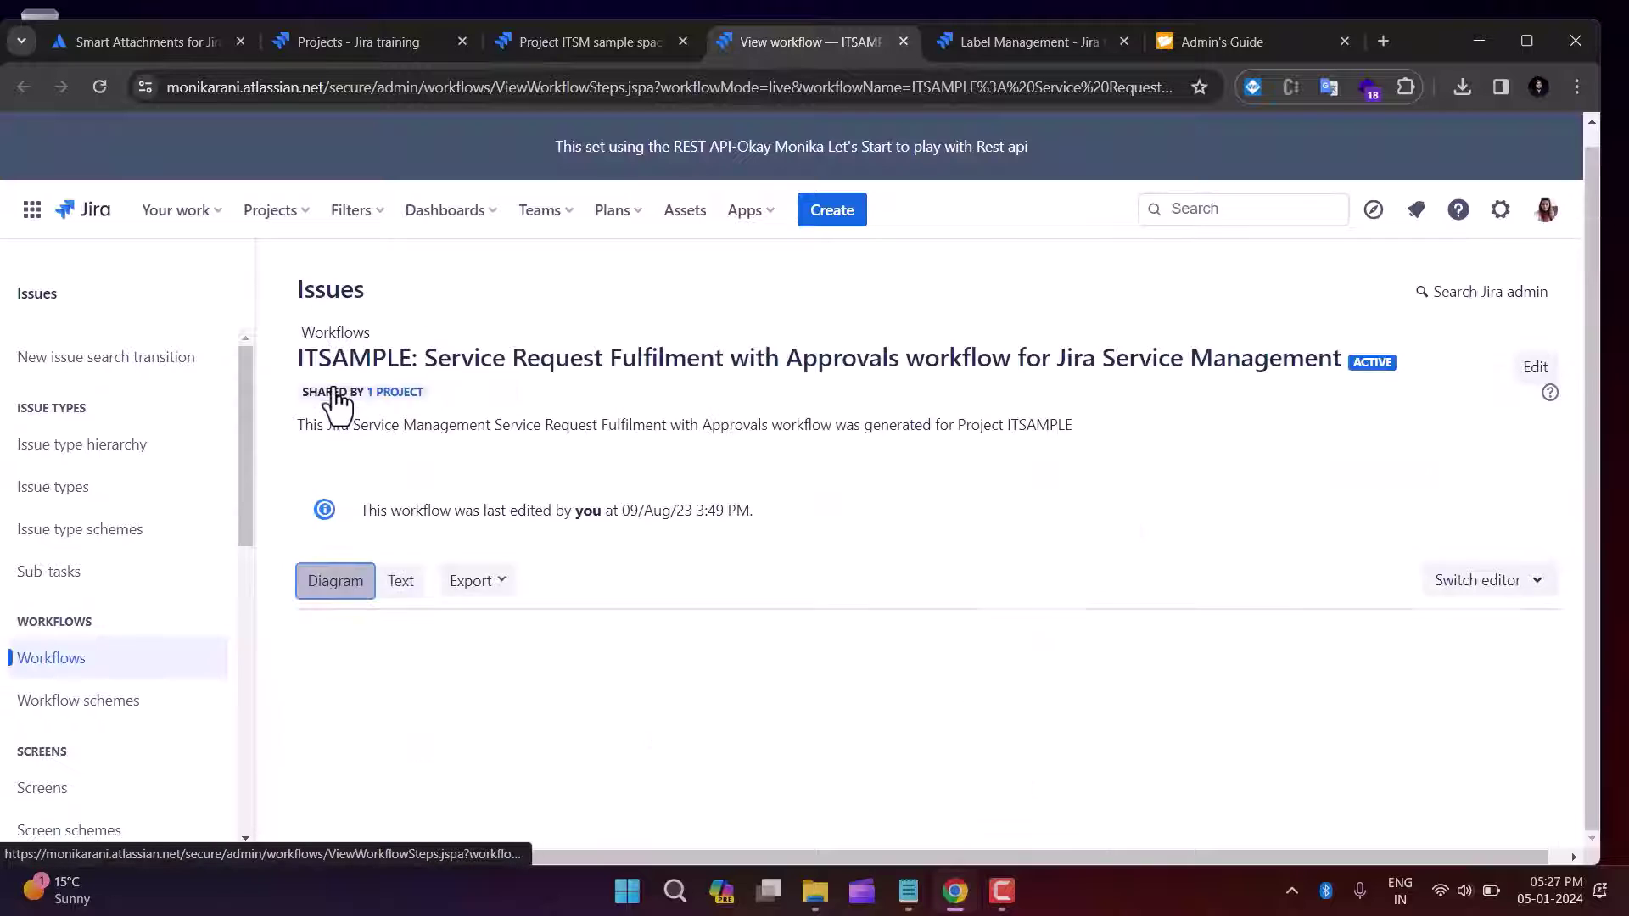
{"action": "scroll", "coordinate": [1109, 585], "scroll_direction": "down", "scroll_amount": 3}
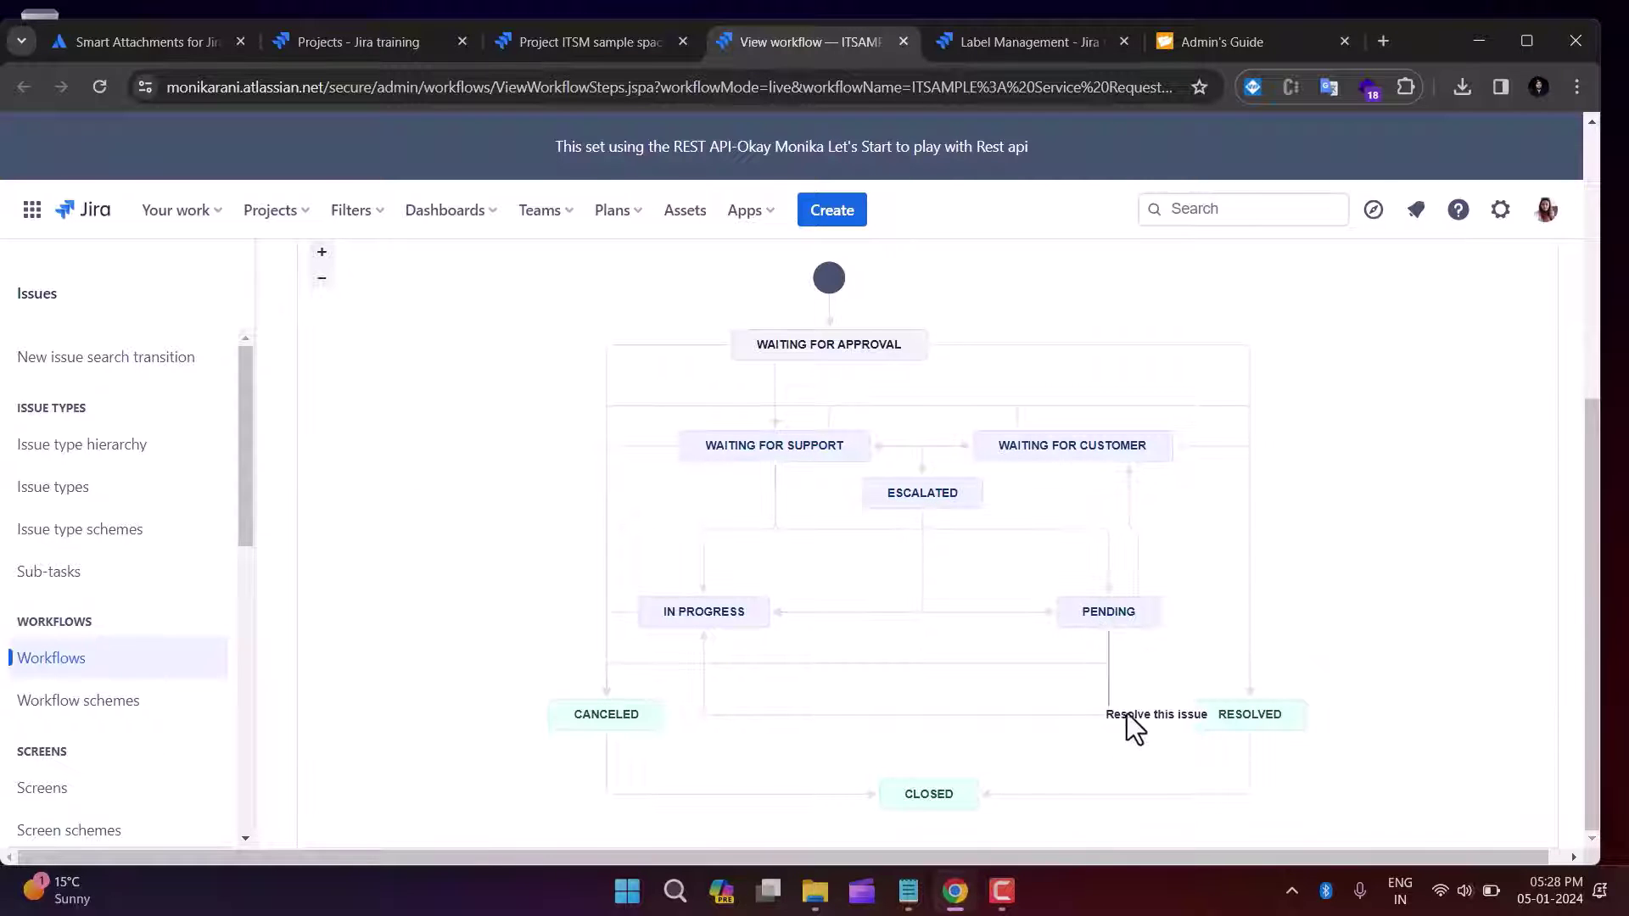
{"action": "mouse_move", "coordinate": [1105, 609]}
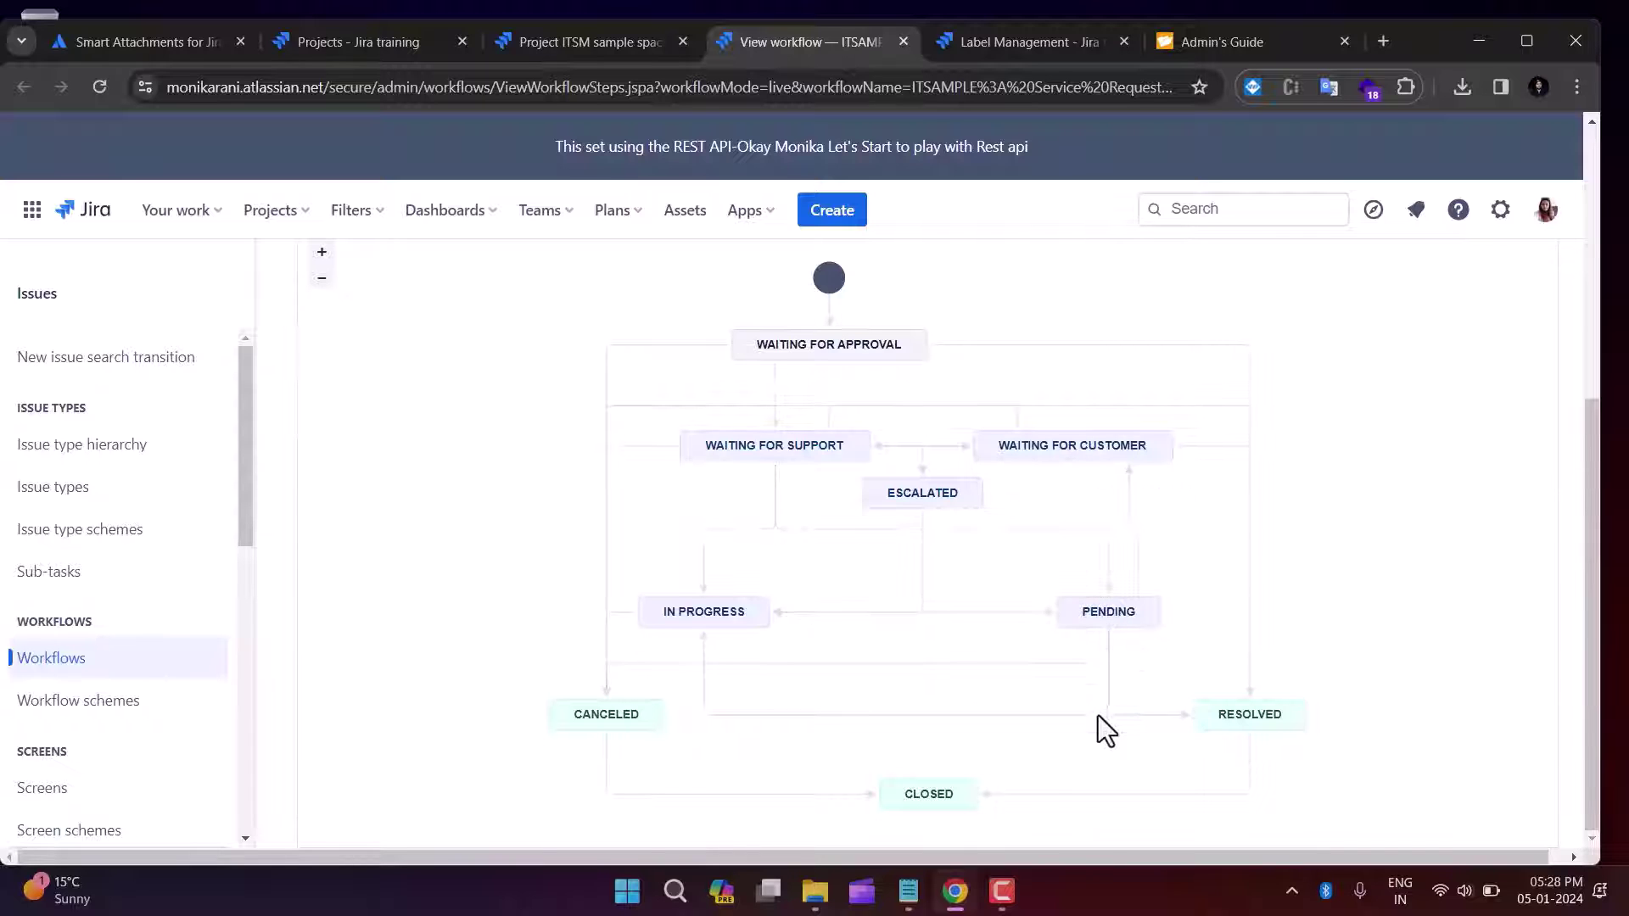
{"action": "left_click_drag", "start_coordinate": [1592, 639], "coordinate": [1591, 375]}
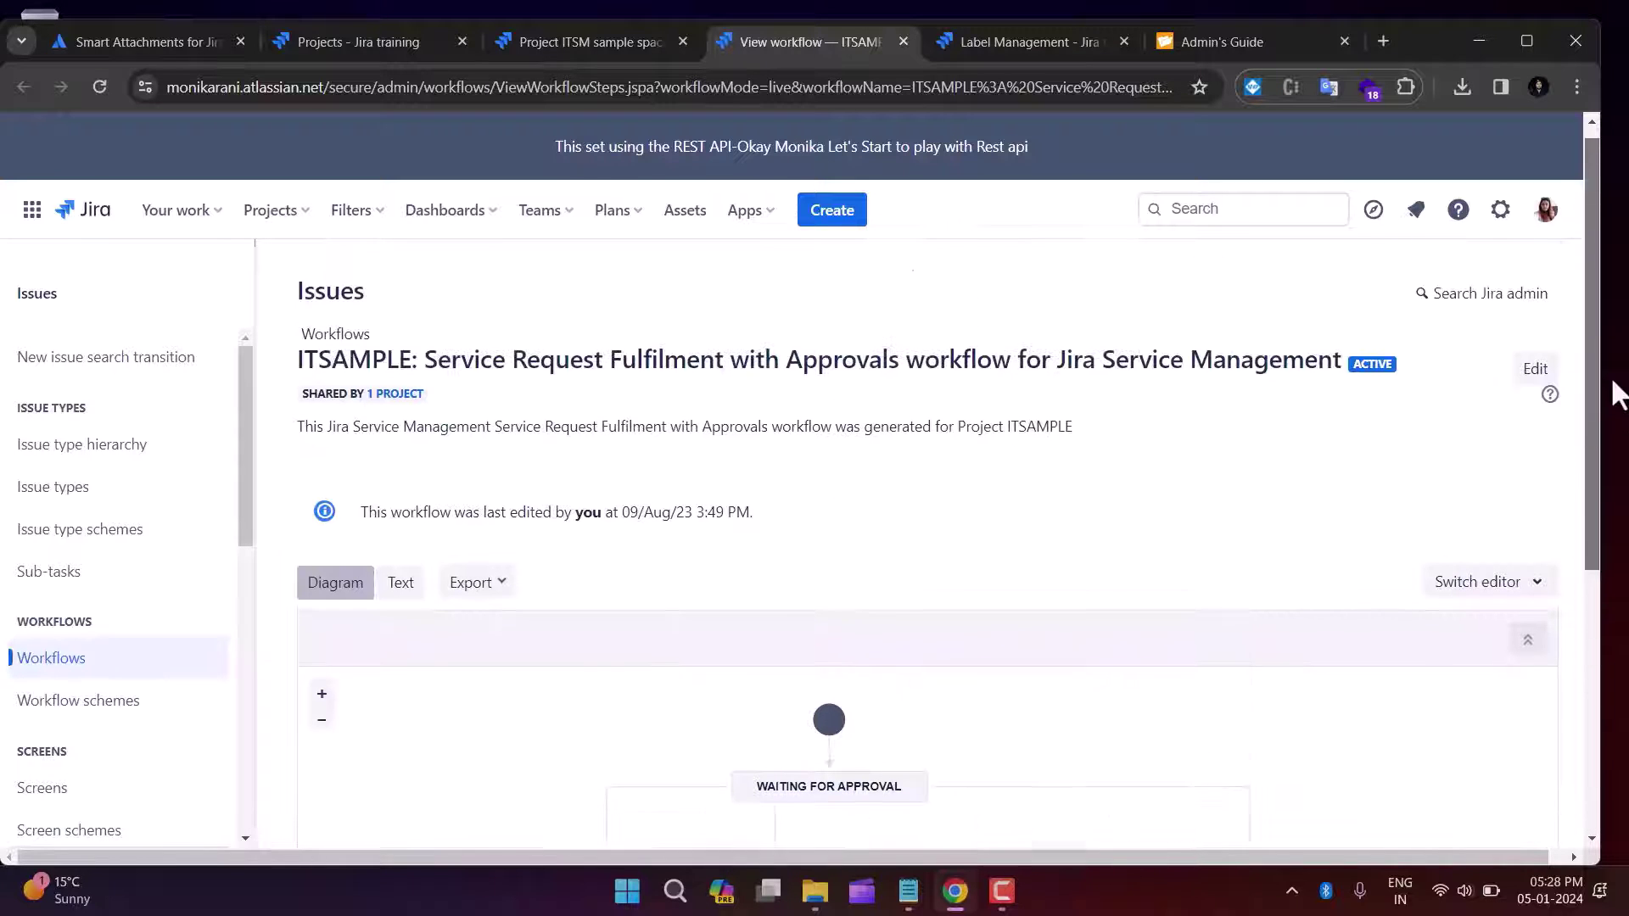
Step: Open the workflow for editing and show the validators of the "Resolve this issue" transition
{"action": "left_click", "coordinate": [1534, 374]}
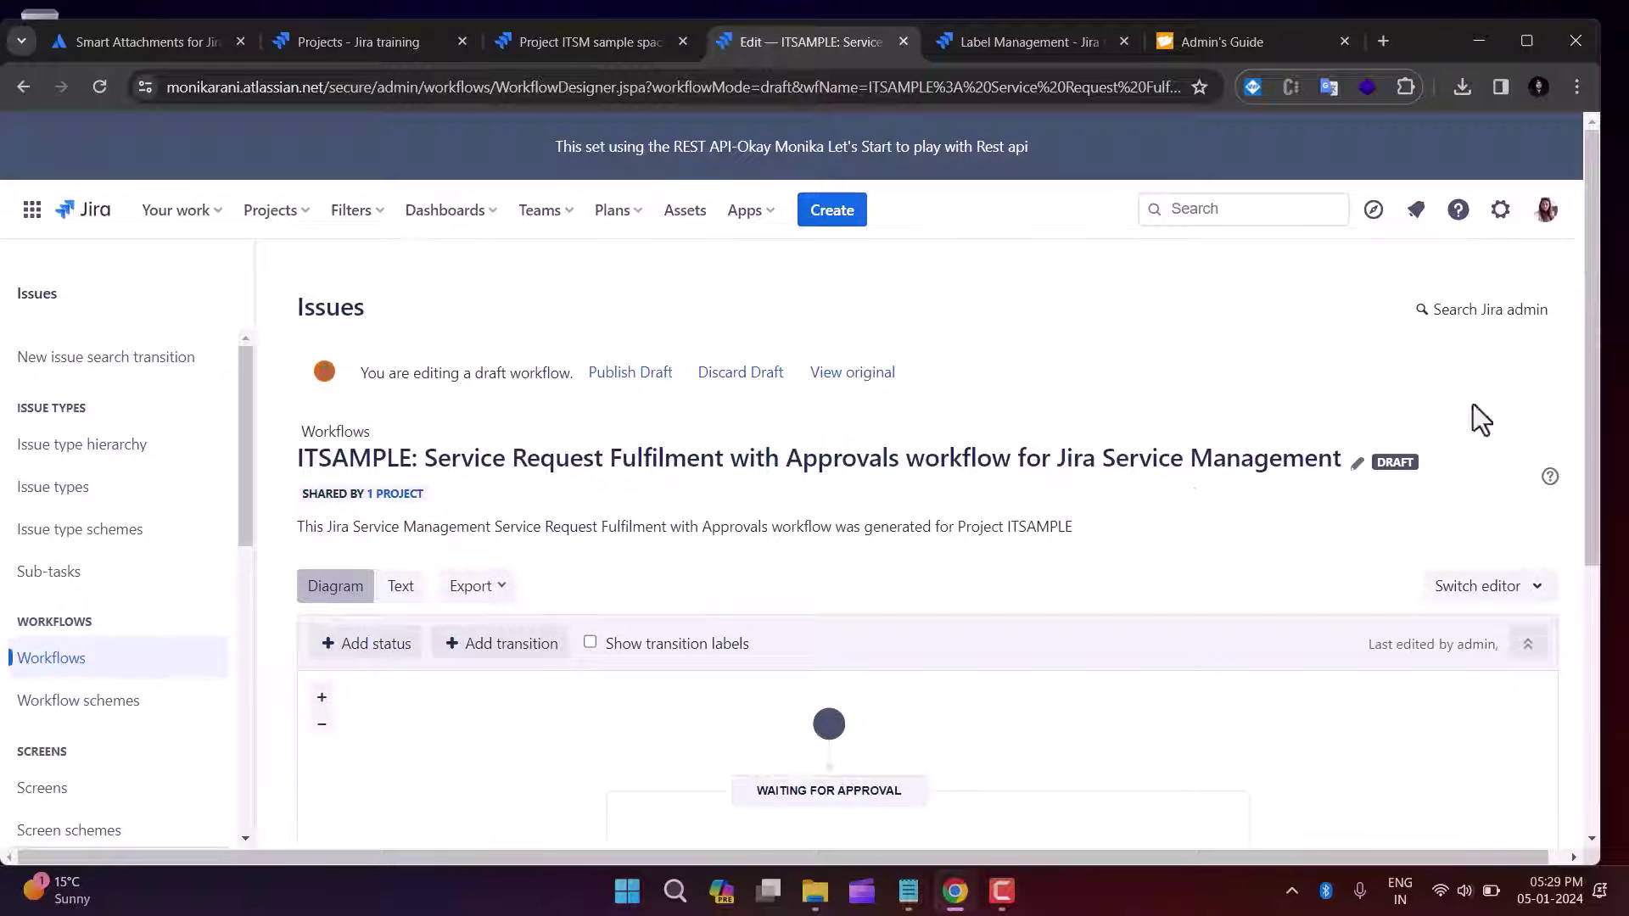
{"action": "left_click_drag", "start_coordinate": [1596, 297], "coordinate": [1603, 670]}
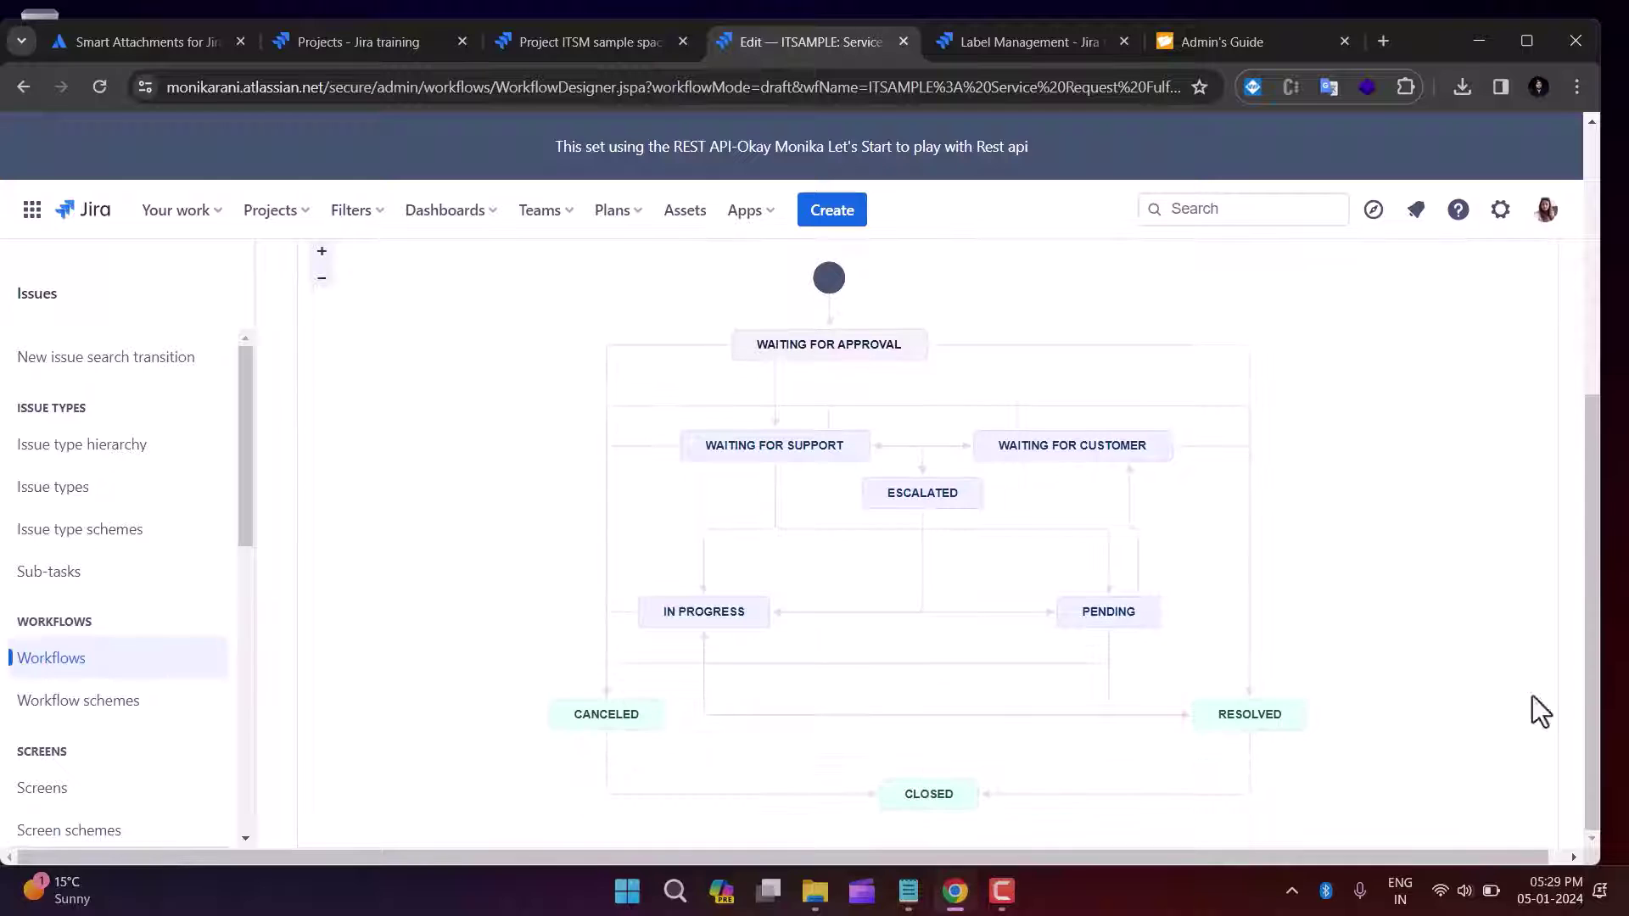
{"action": "left_click", "coordinate": [1109, 674]}
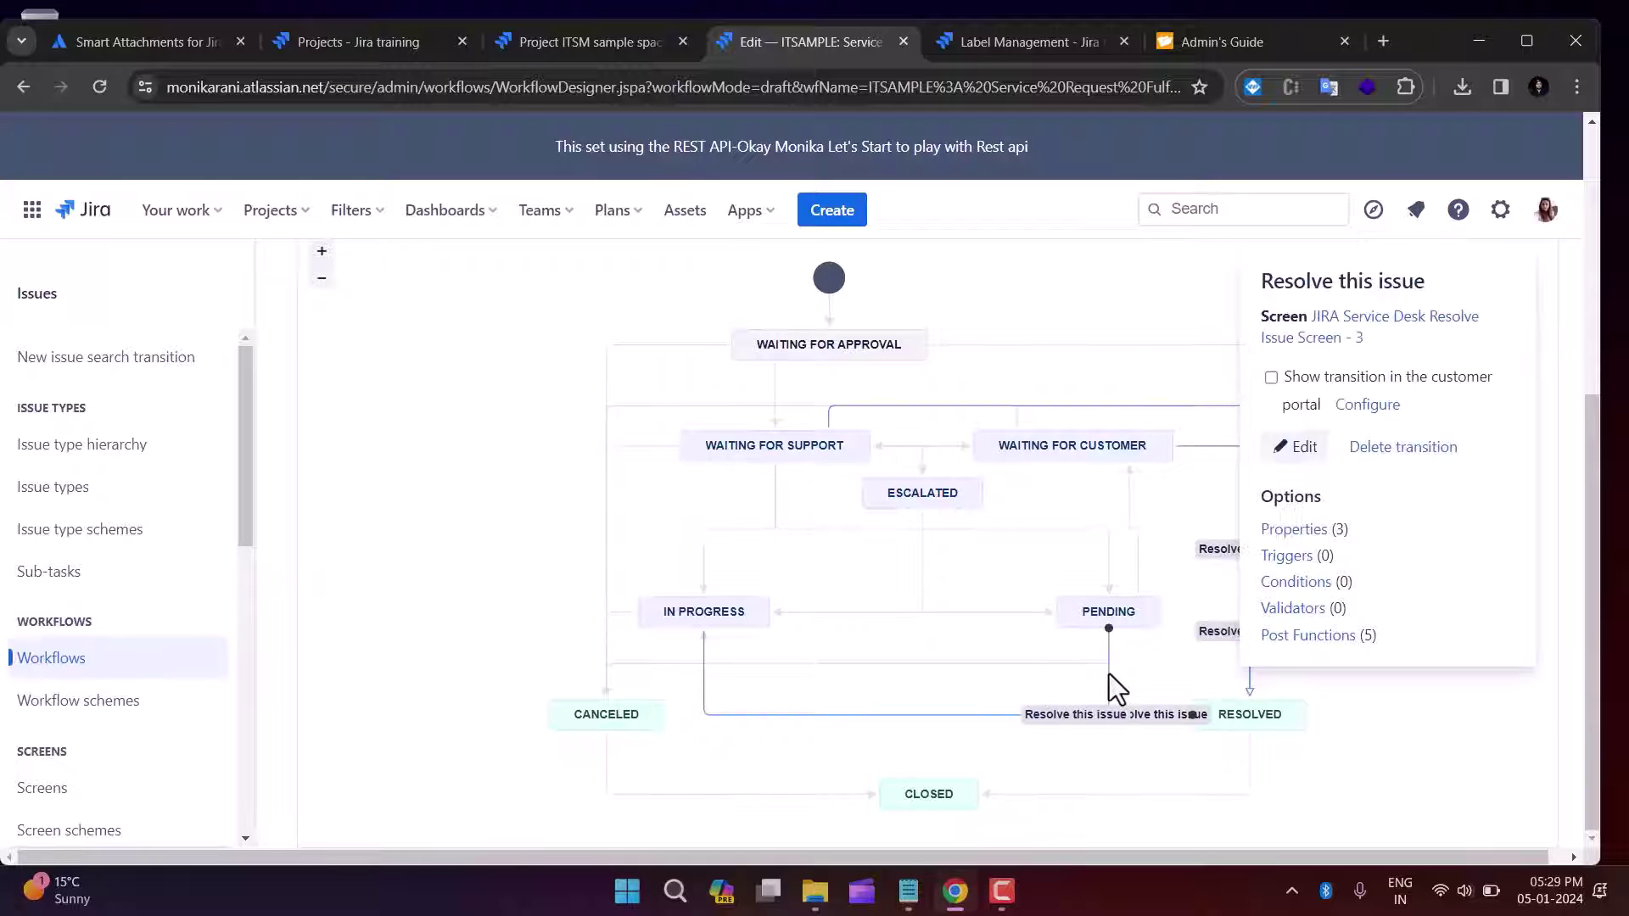
{"action": "left_click", "coordinate": [1293, 609]}
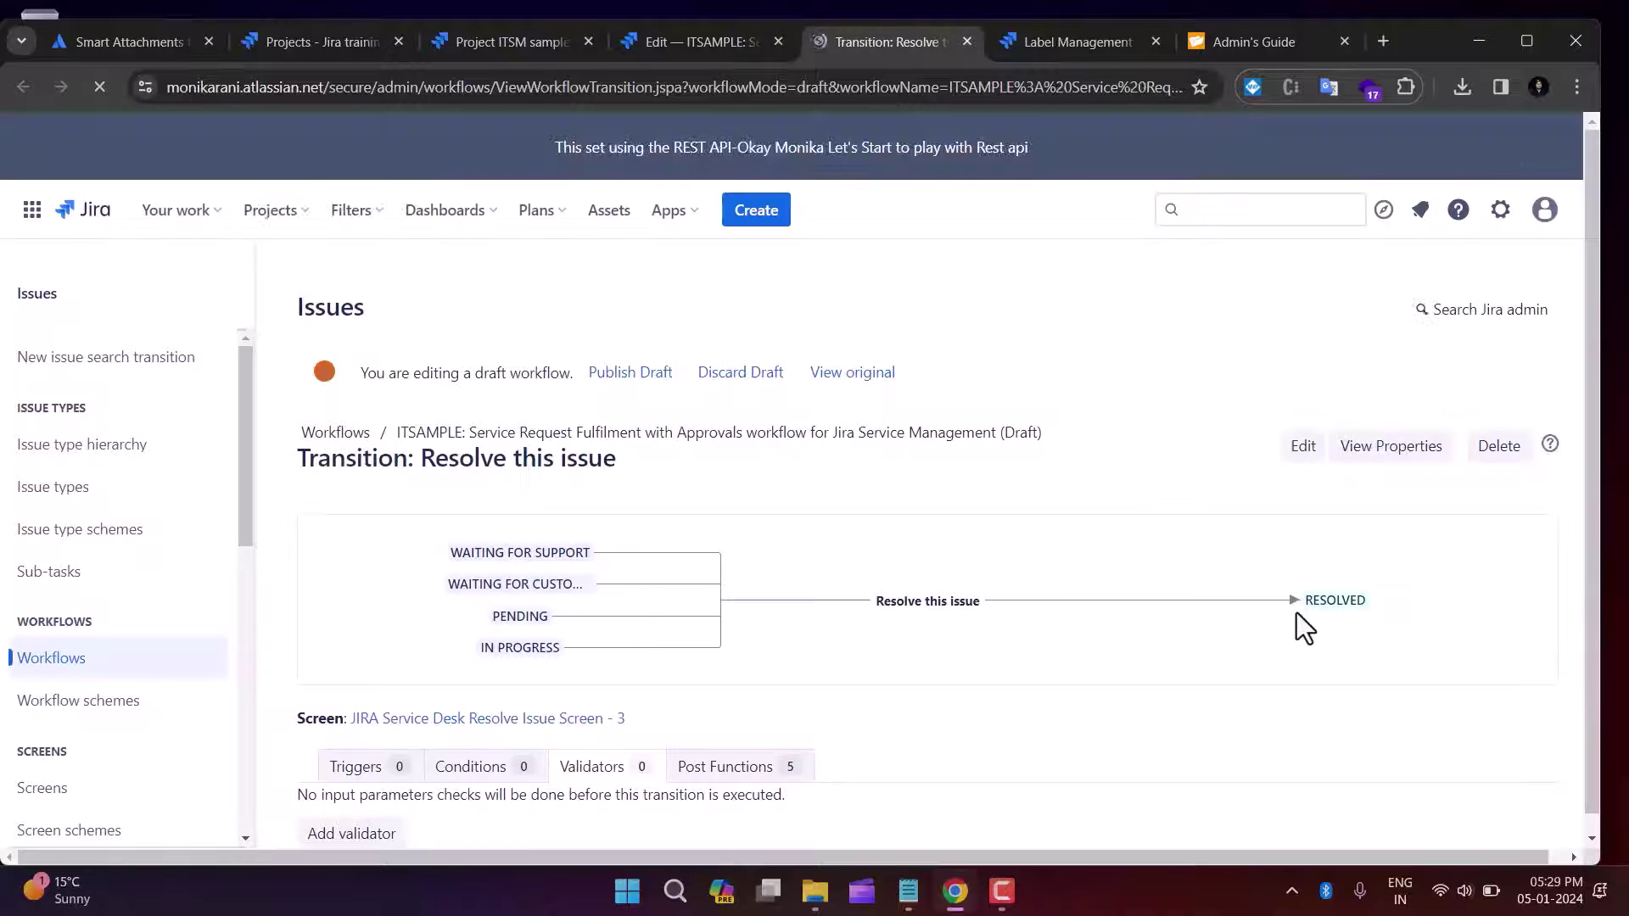
{"action": "scroll", "coordinate": [1585, 383], "scroll_direction": "down", "scroll_amount": 1}
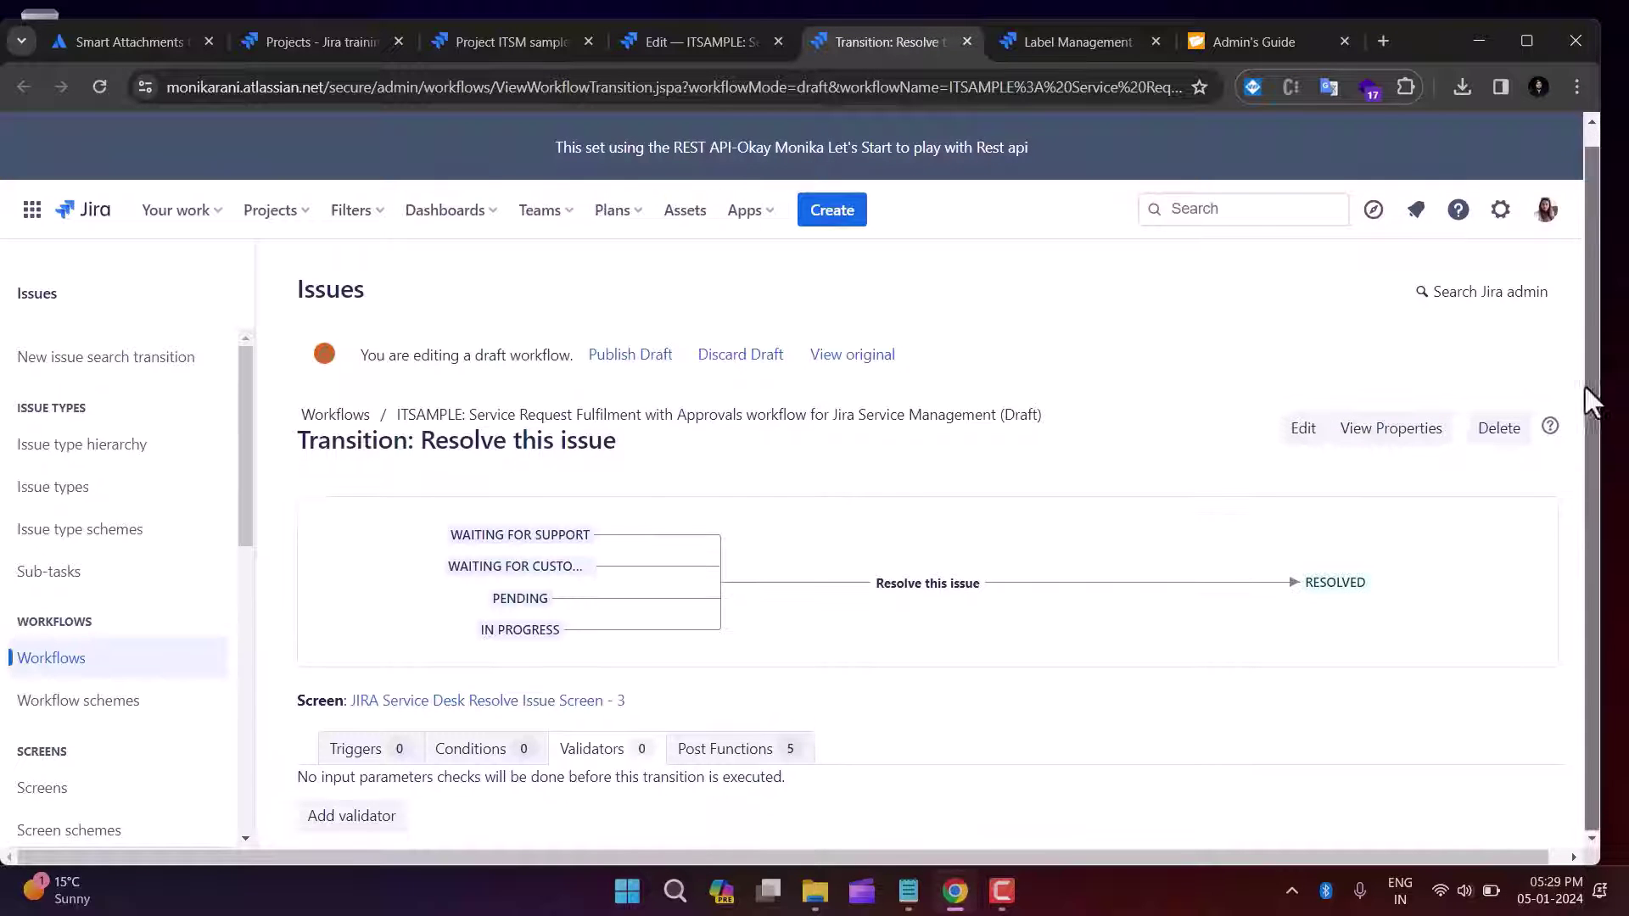
Step: Select the "Issue has attachments with labels (by Smart Attachments)" validator without adding it, and discard the draft workflow
{"action": "left_click", "coordinate": [363, 818]}
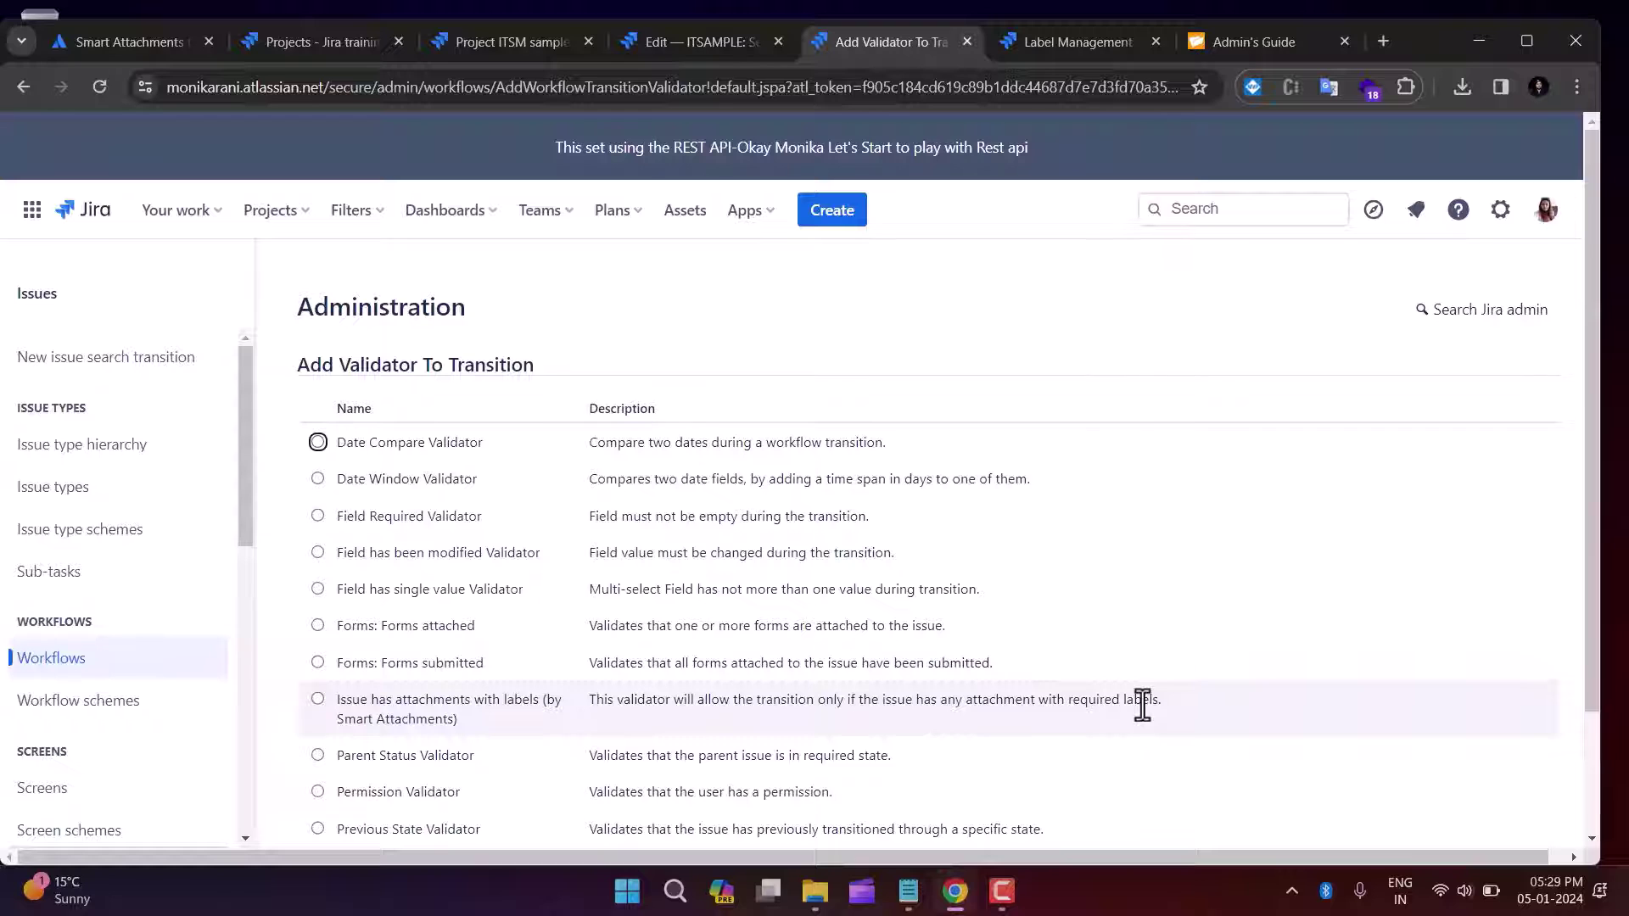
{"action": "left_click", "coordinate": [318, 699]}
{"action": "scroll", "coordinate": [1230, 670], "scroll_direction": "down", "scroll_amount": 2}
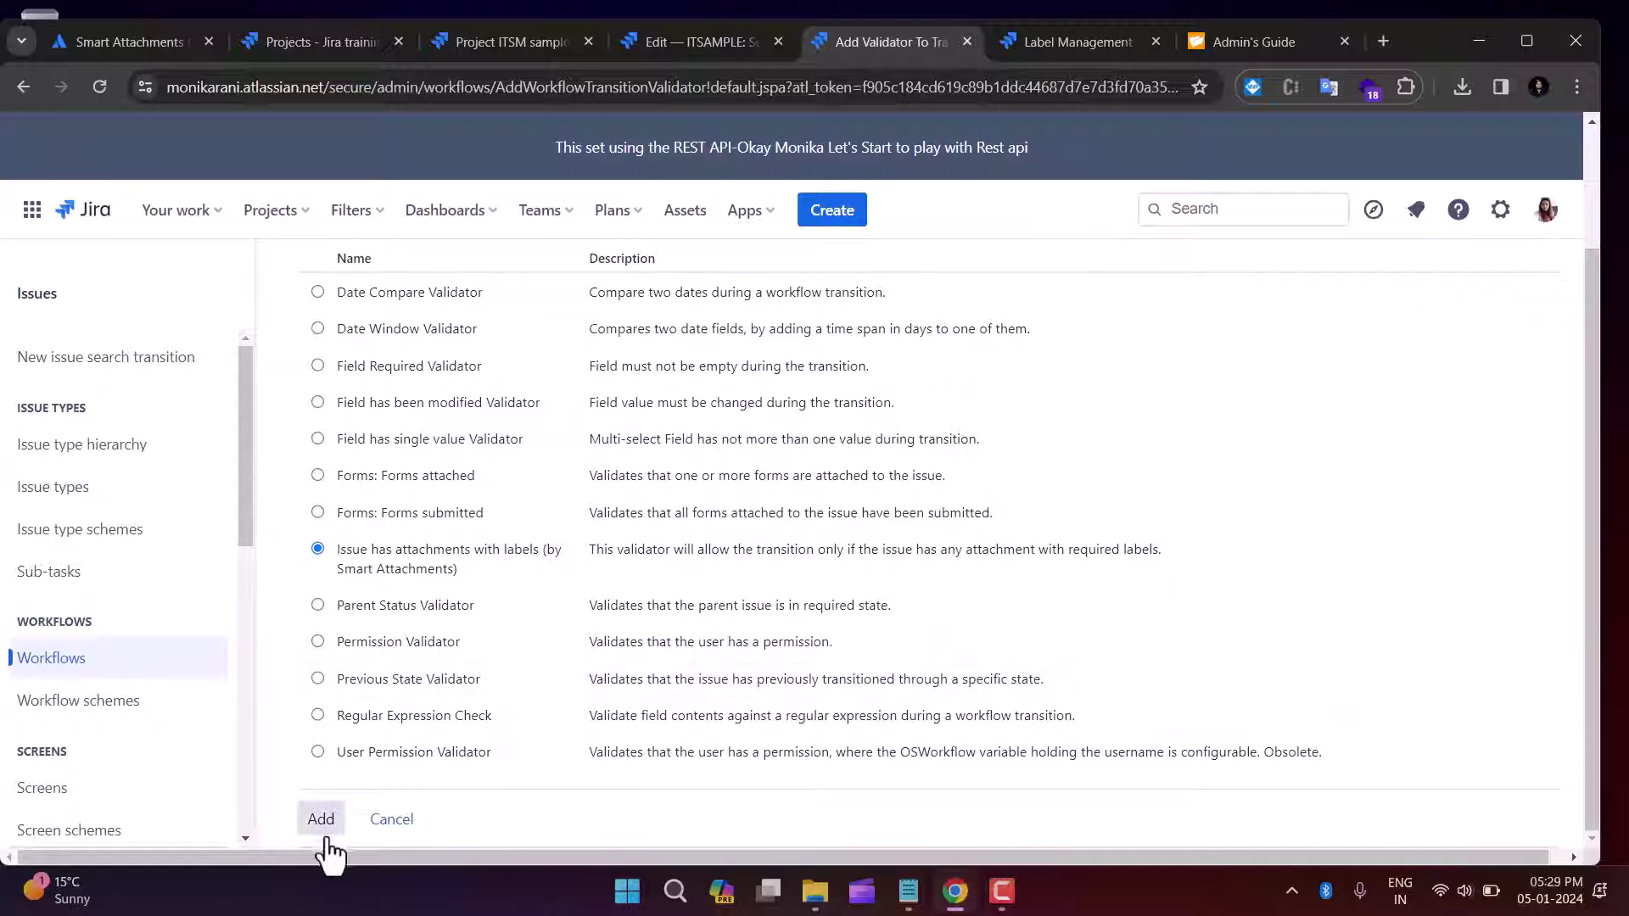
{"action": "left_click", "coordinate": [394, 836]}
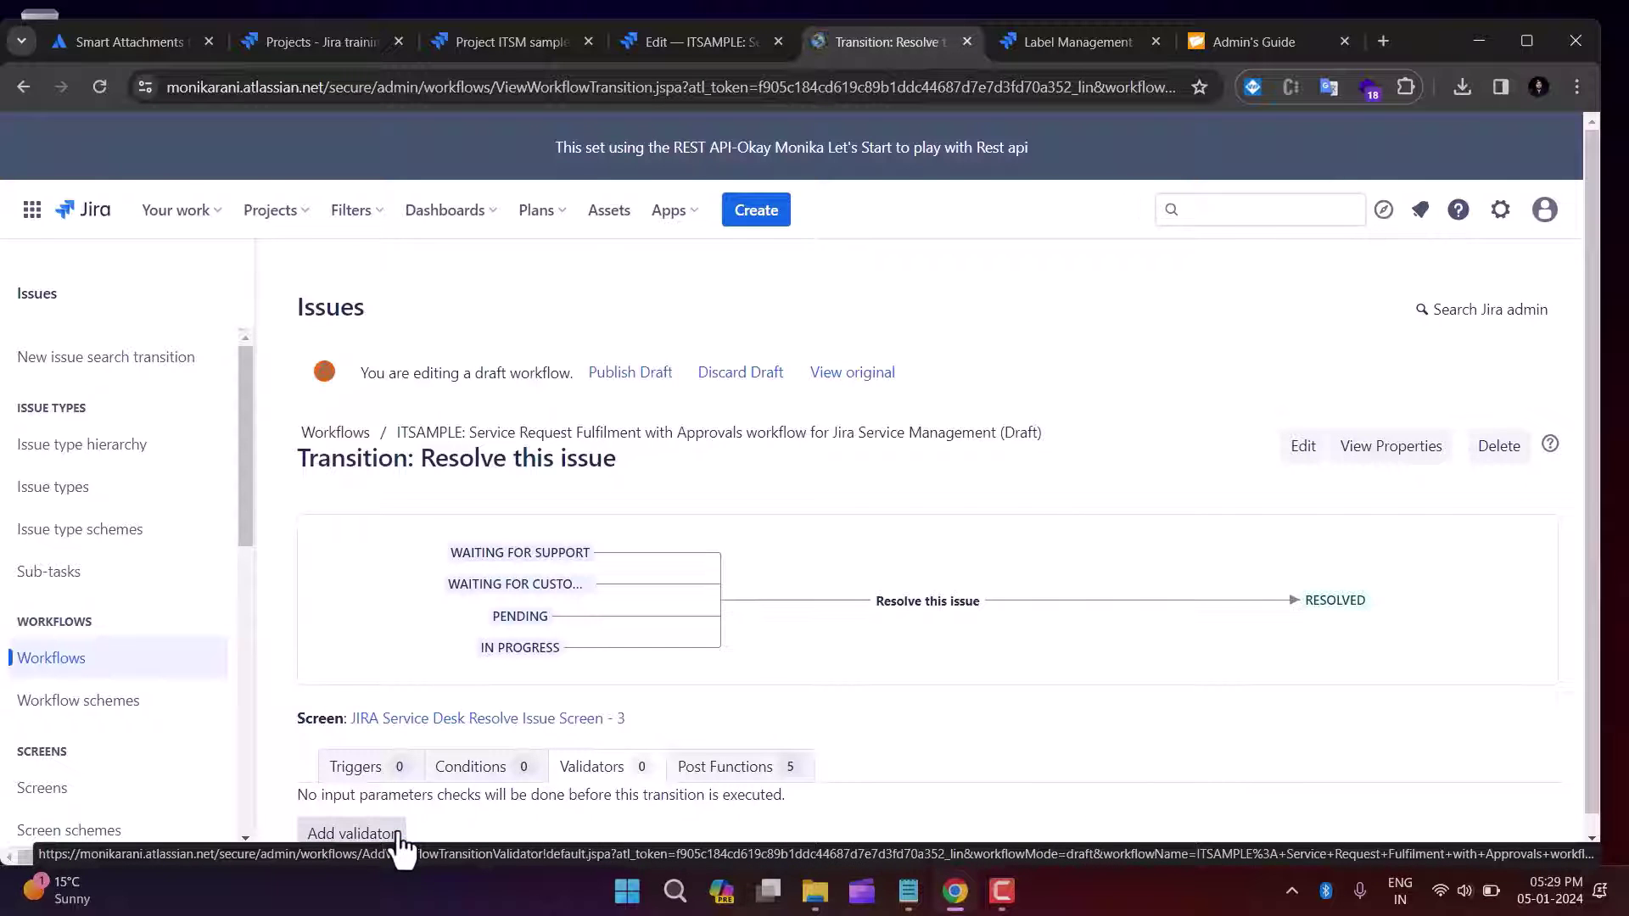
{"action": "left_click", "coordinate": [750, 377]}
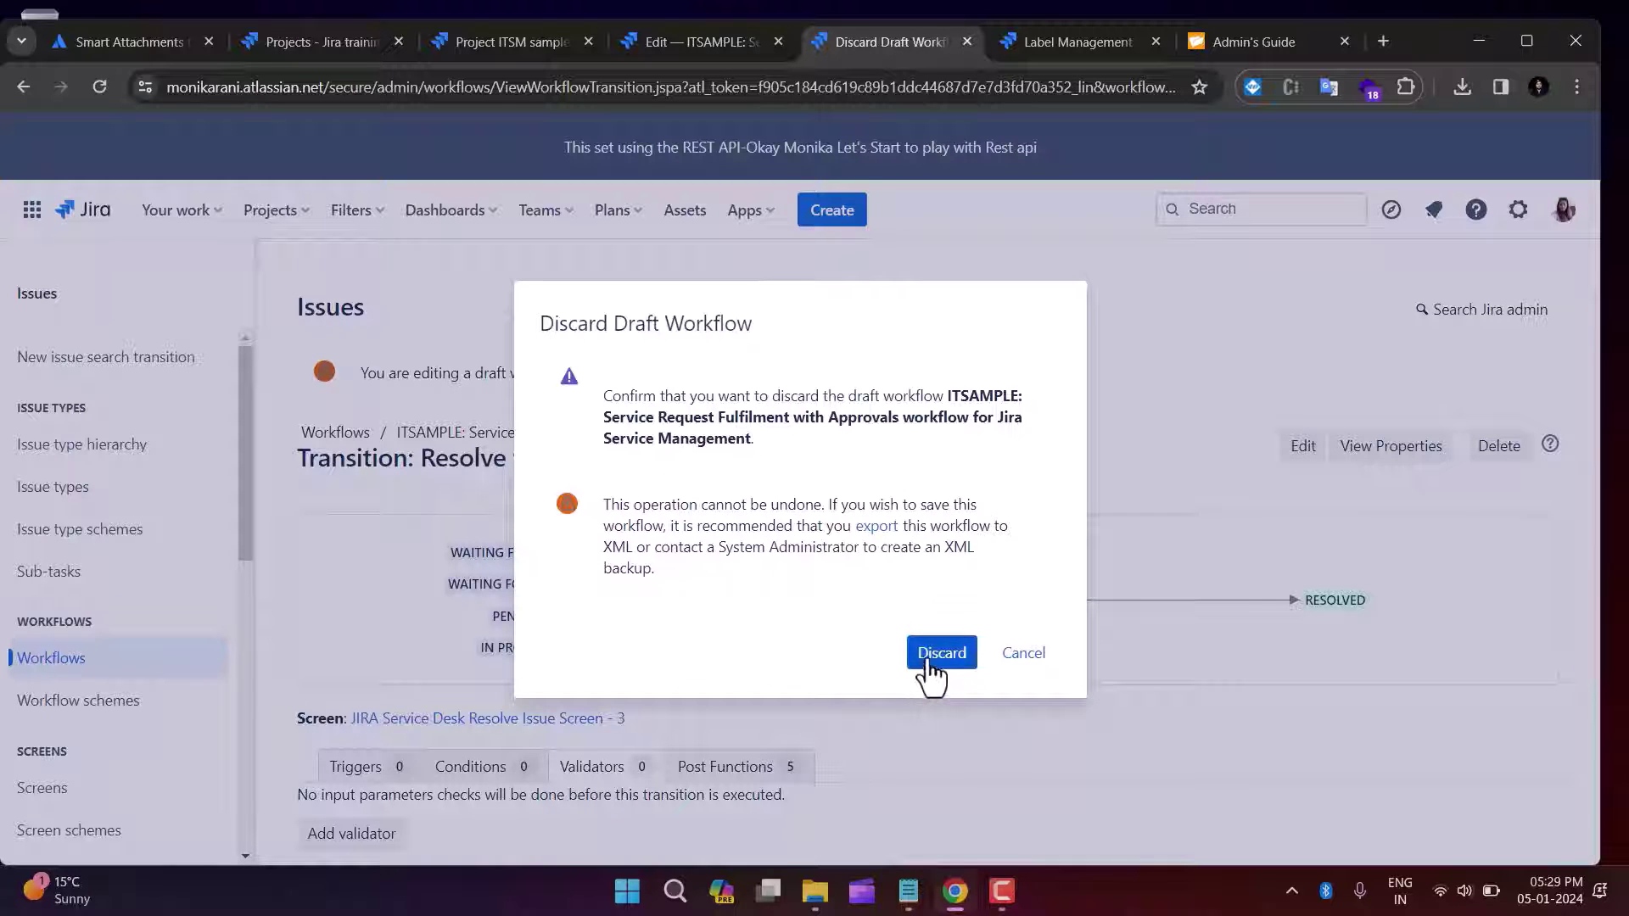
{"action": "left_click", "coordinate": [931, 657]}
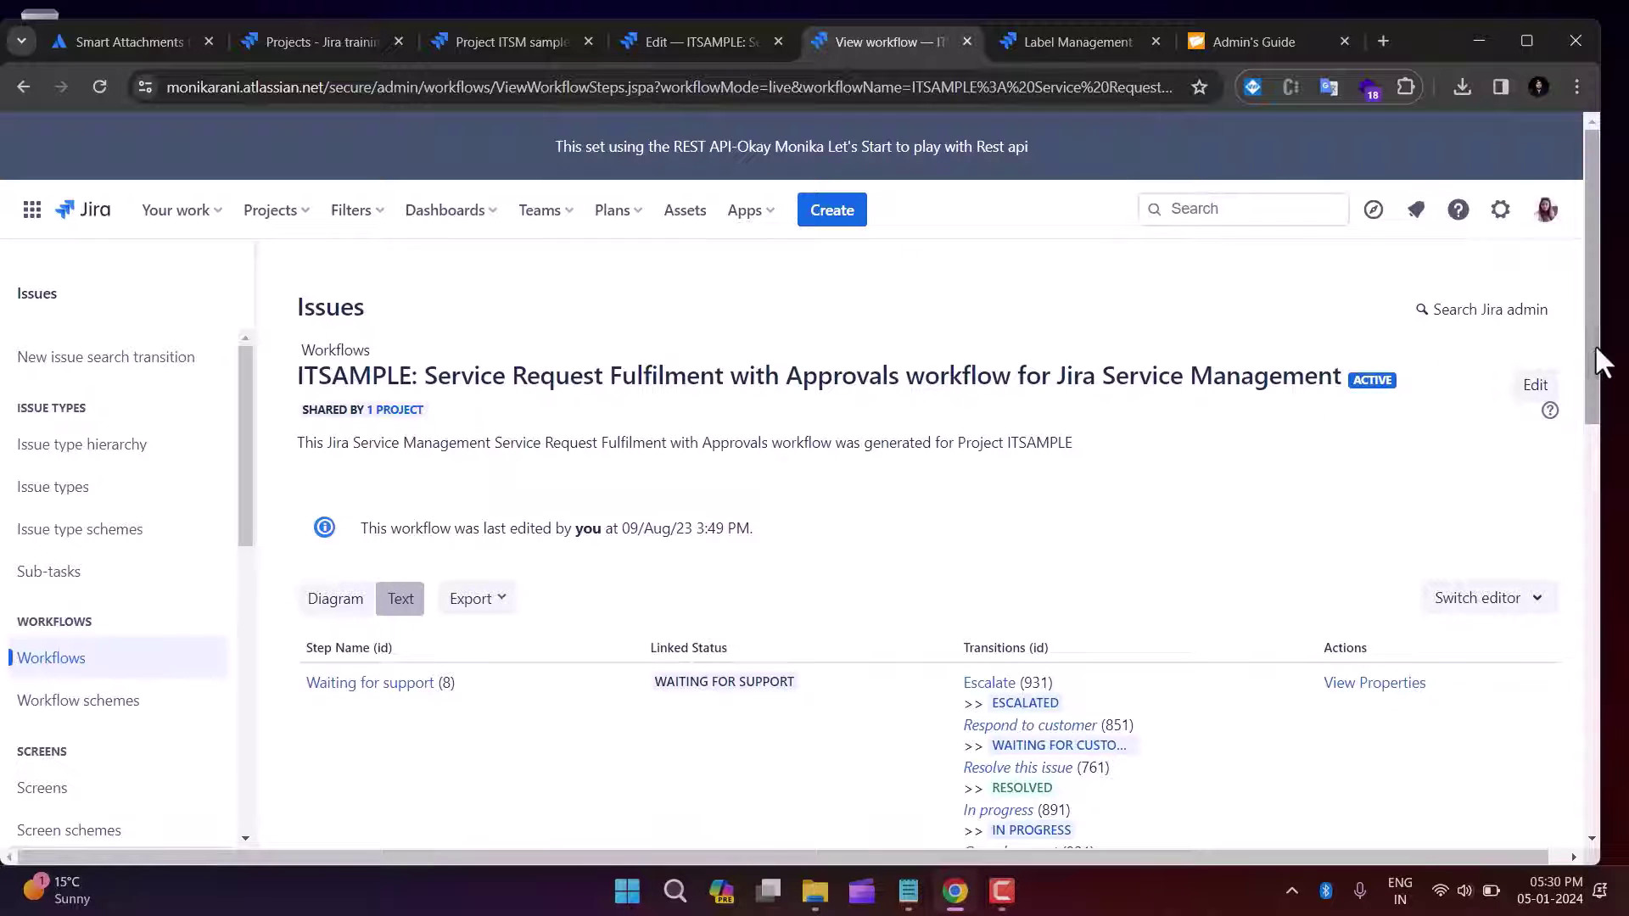
Step: Reopen the workflow's diagram for editing and show the post functions of the Close transition
{"action": "left_click_drag", "start_coordinate": [1595, 344], "coordinate": [1613, 535]}
{"action": "scroll", "coordinate": [820, 518], "scroll_direction": "up", "scroll_amount": 6}
{"action": "left_click", "coordinate": [323, 480]}
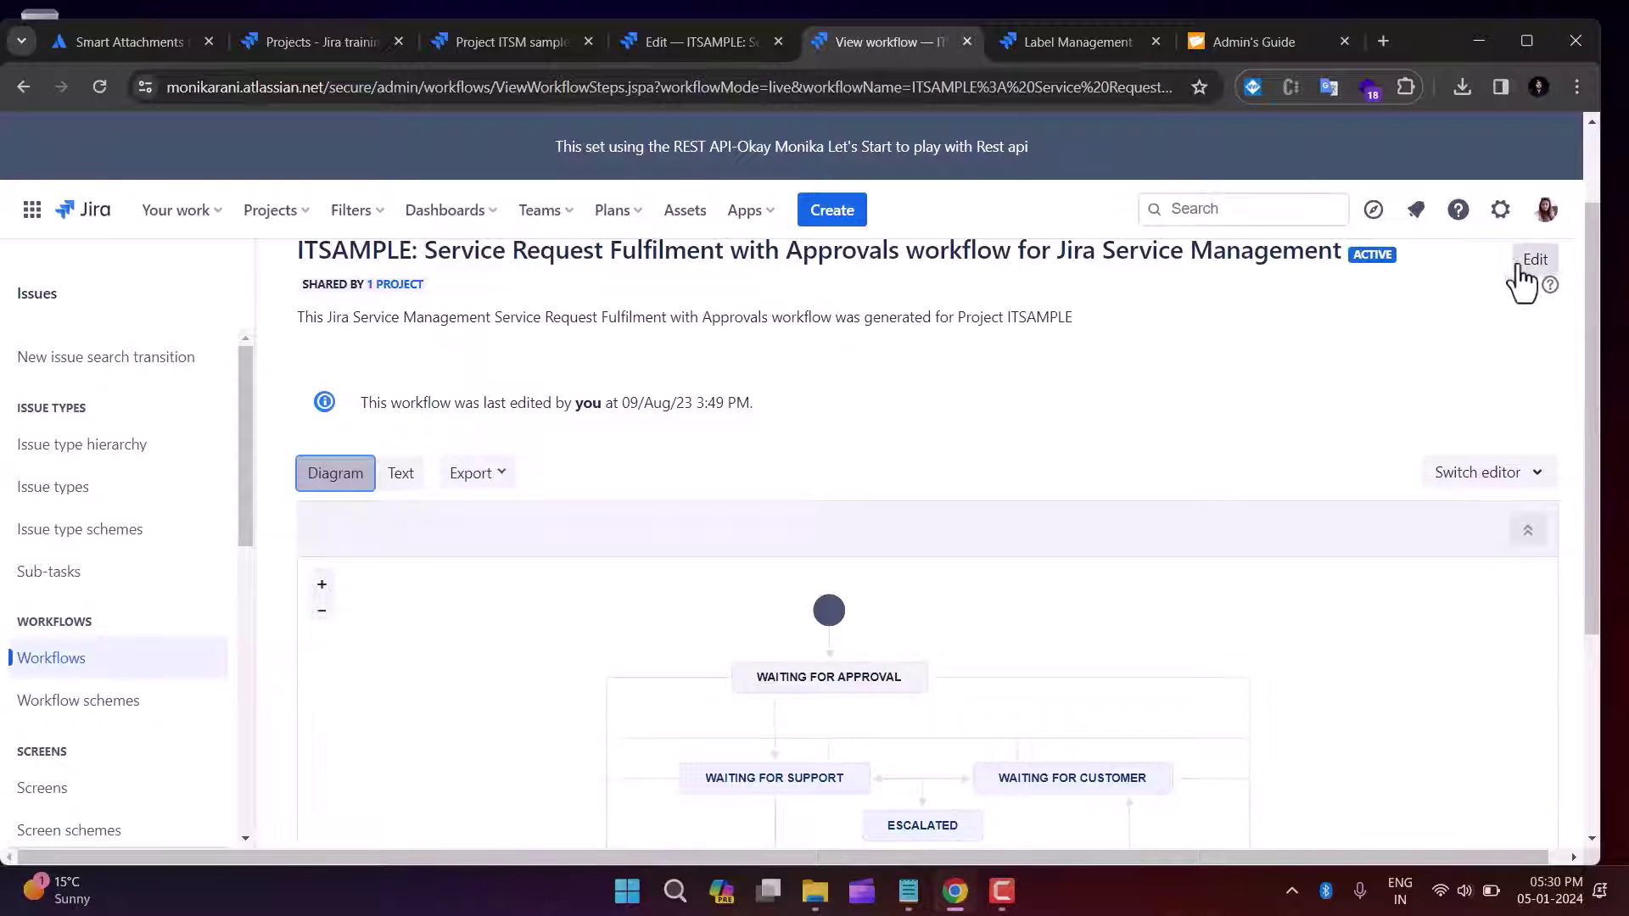
{"action": "left_click", "coordinate": [1533, 269]}
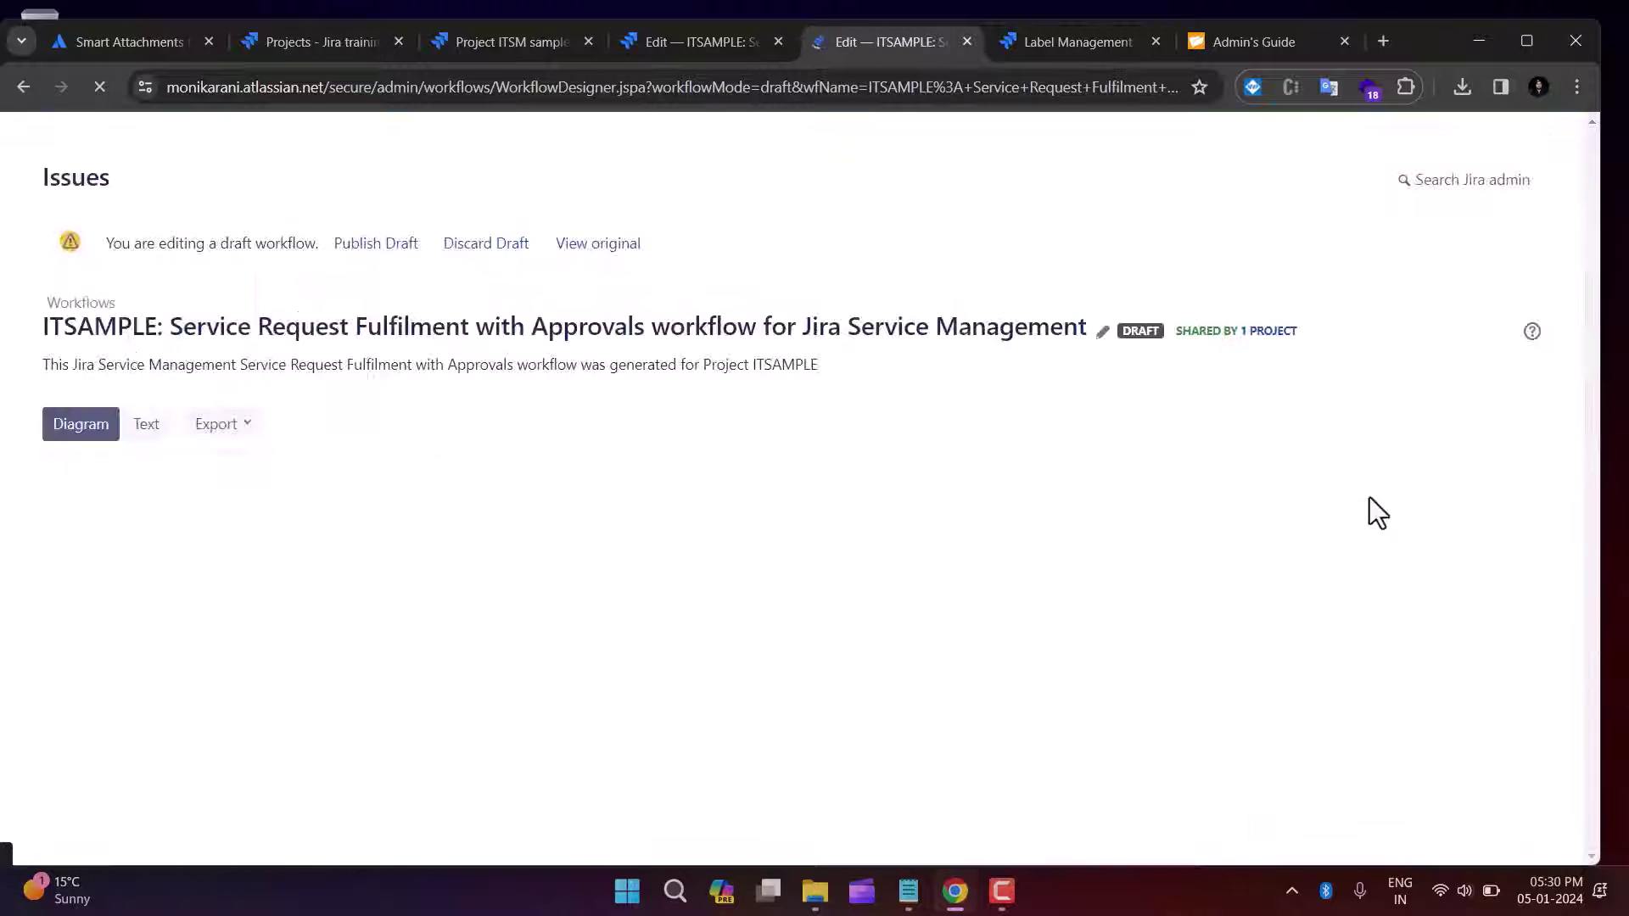
{"action": "scroll", "coordinate": [1570, 373], "scroll_direction": "down", "scroll_amount": 5}
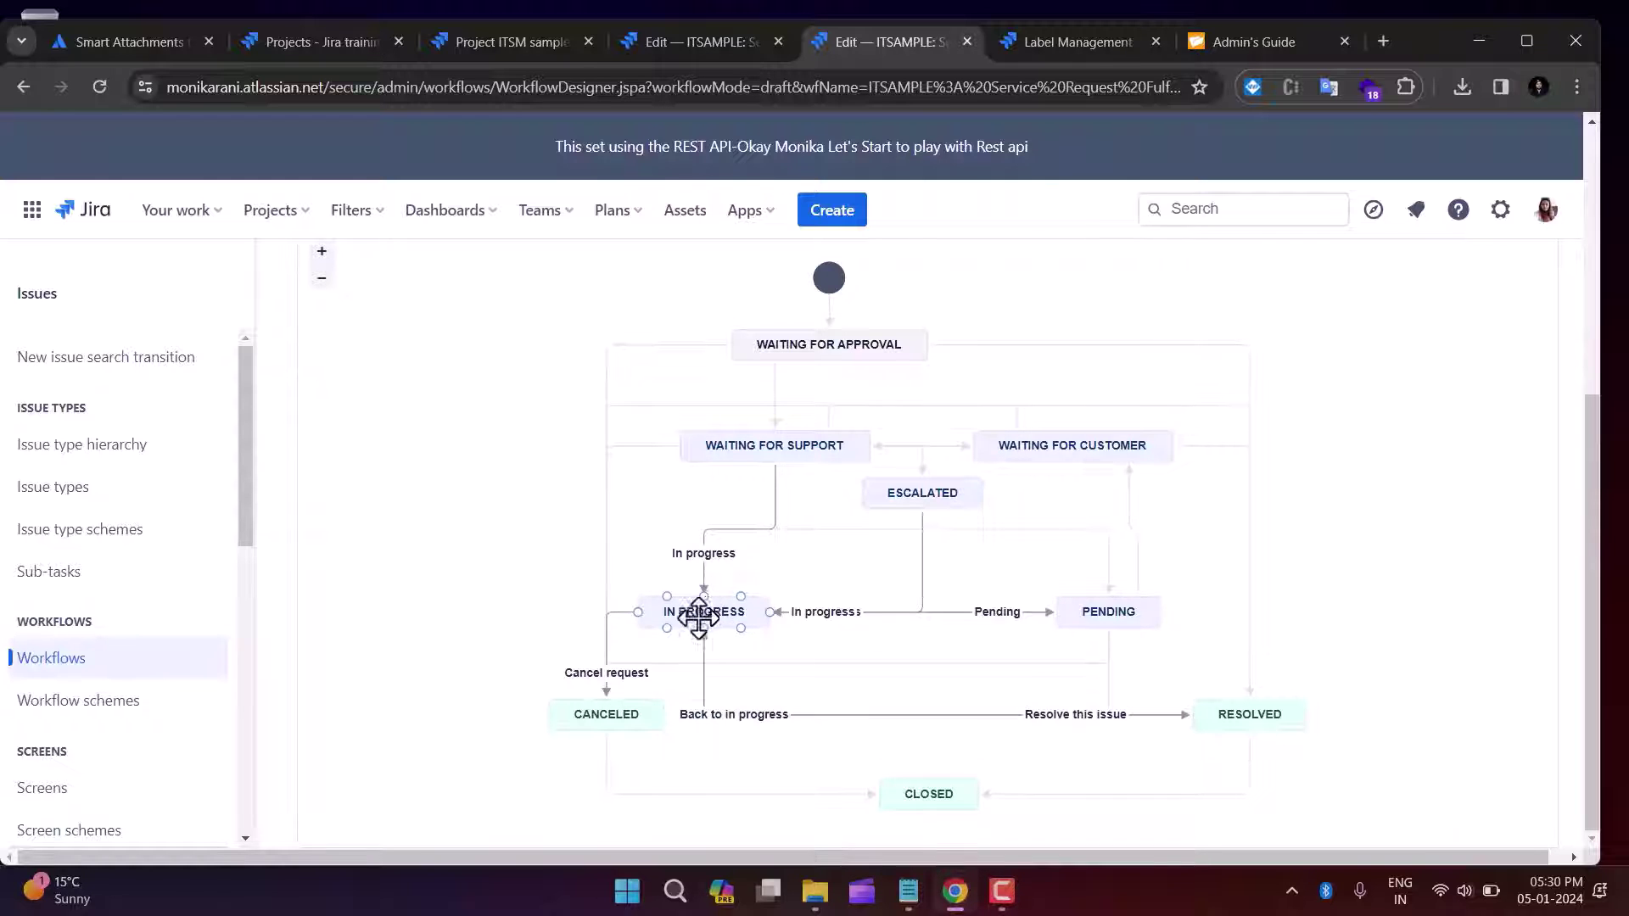
{"action": "left_click_drag", "start_coordinate": [593, 673], "coordinate": [533, 592]}
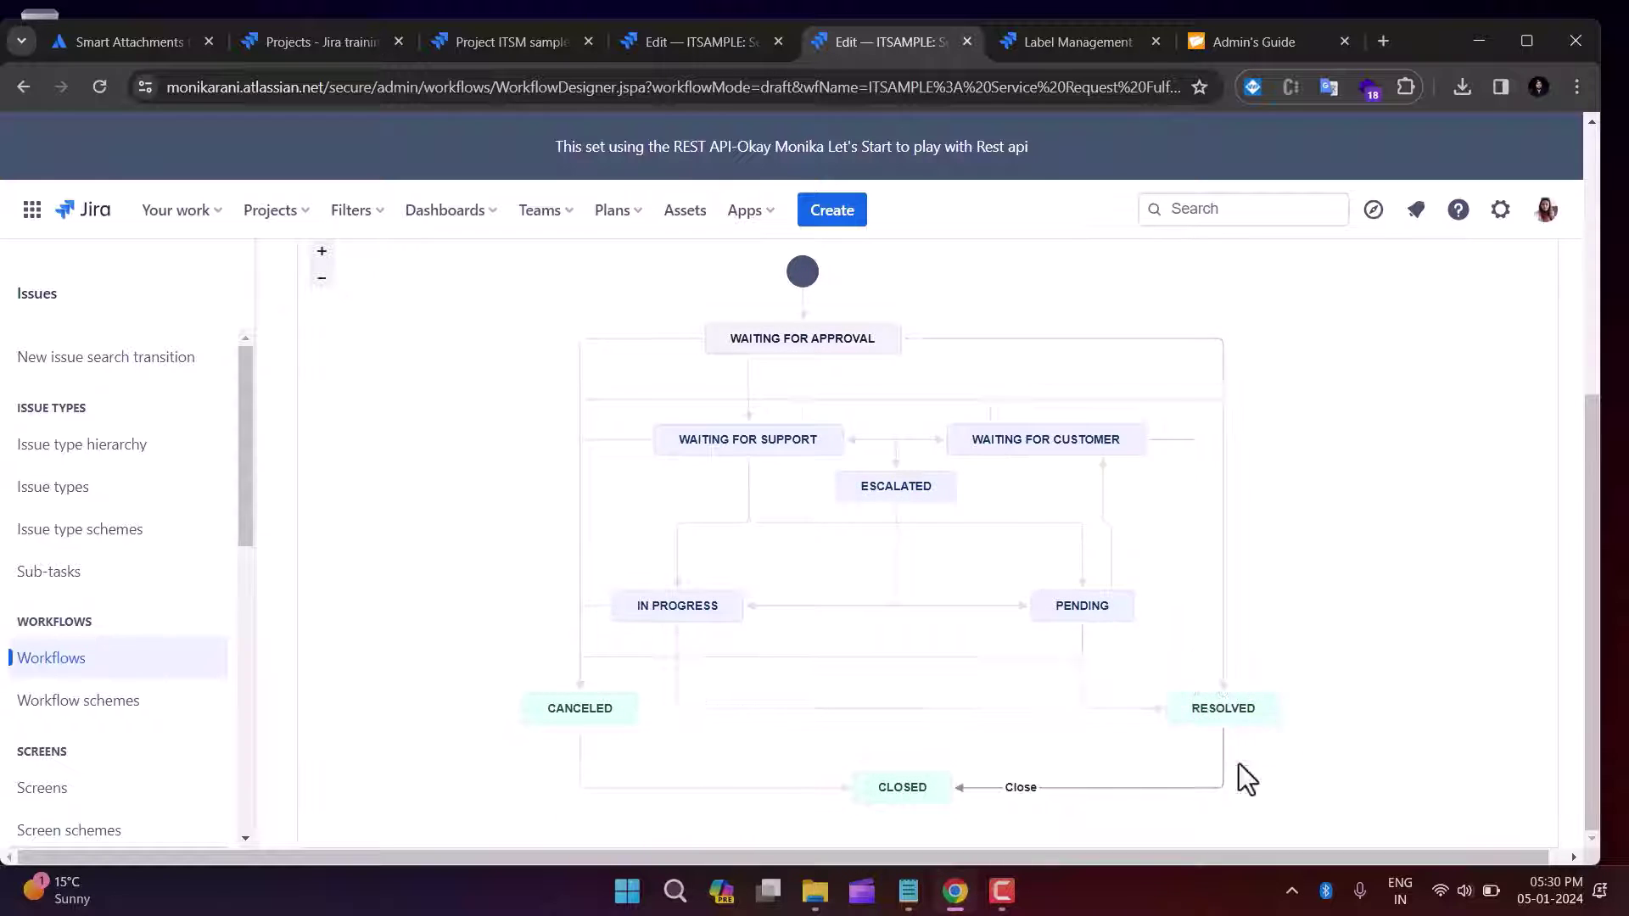
{"action": "left_click", "coordinate": [1122, 789]}
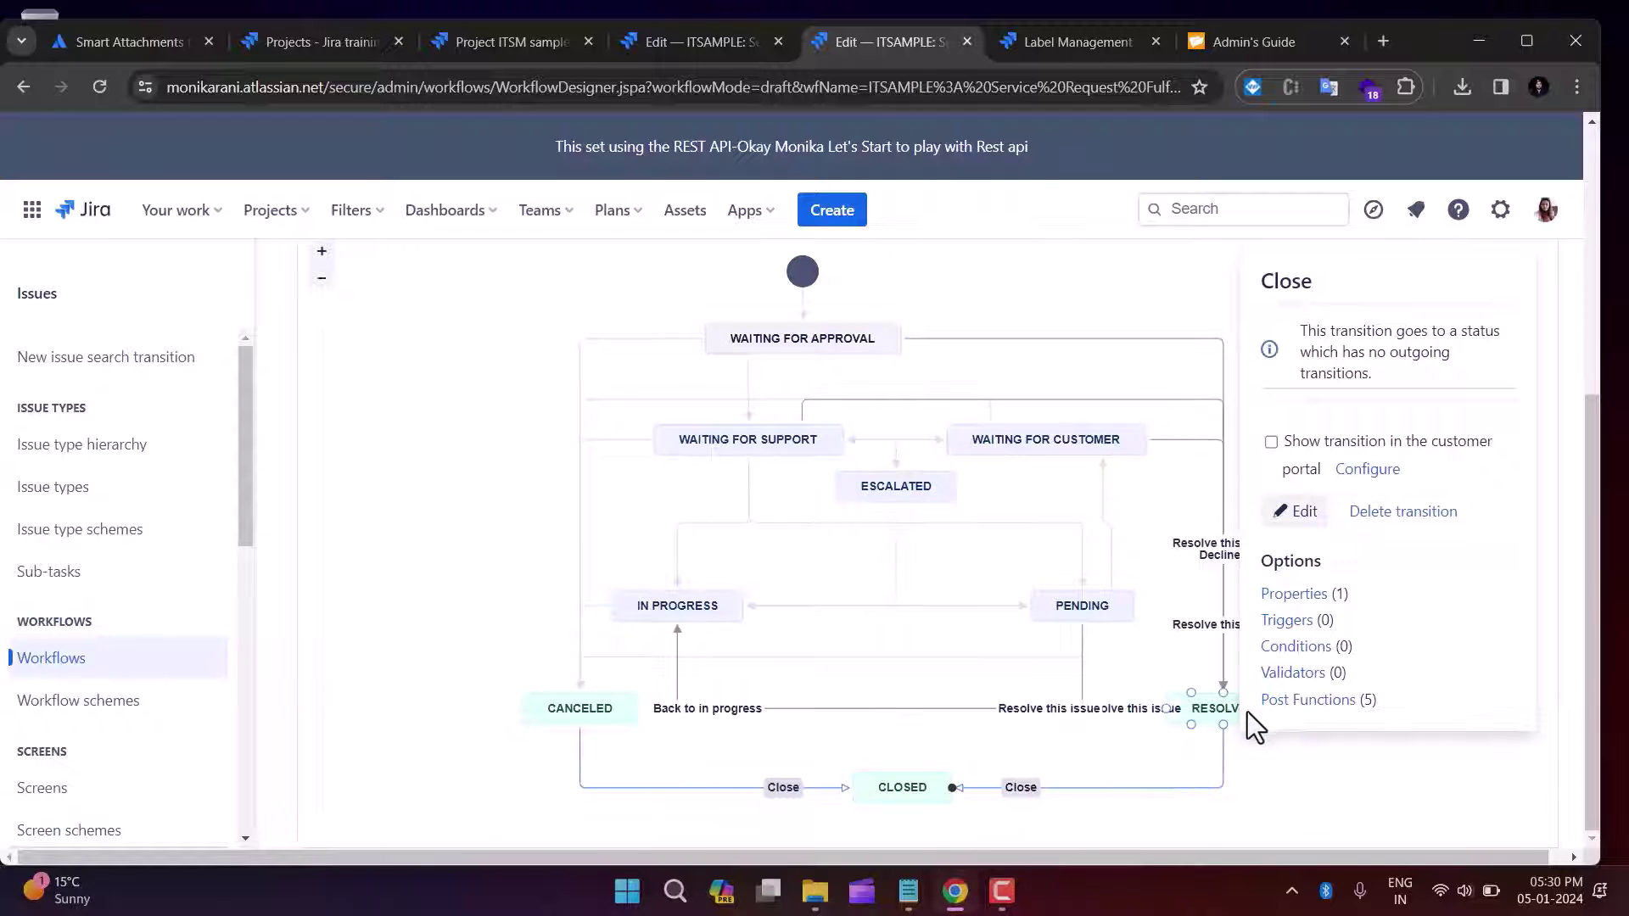
{"action": "left_click", "coordinate": [1315, 700]}
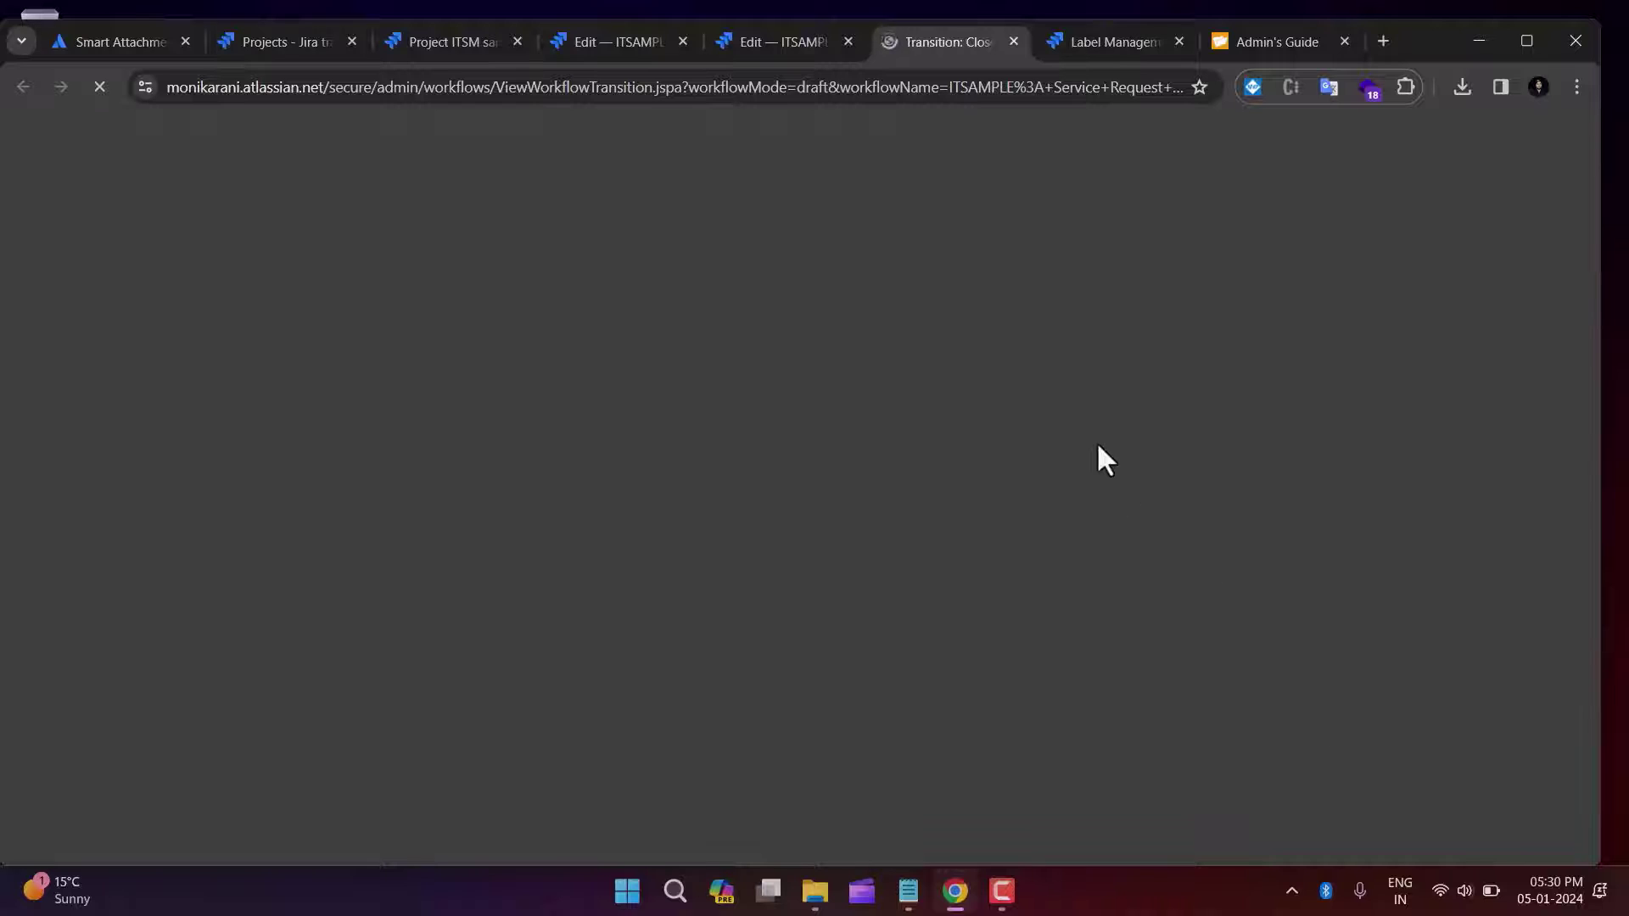
{"action": "scroll", "coordinate": [850, 630], "scroll_direction": "down", "scroll_amount": 2}
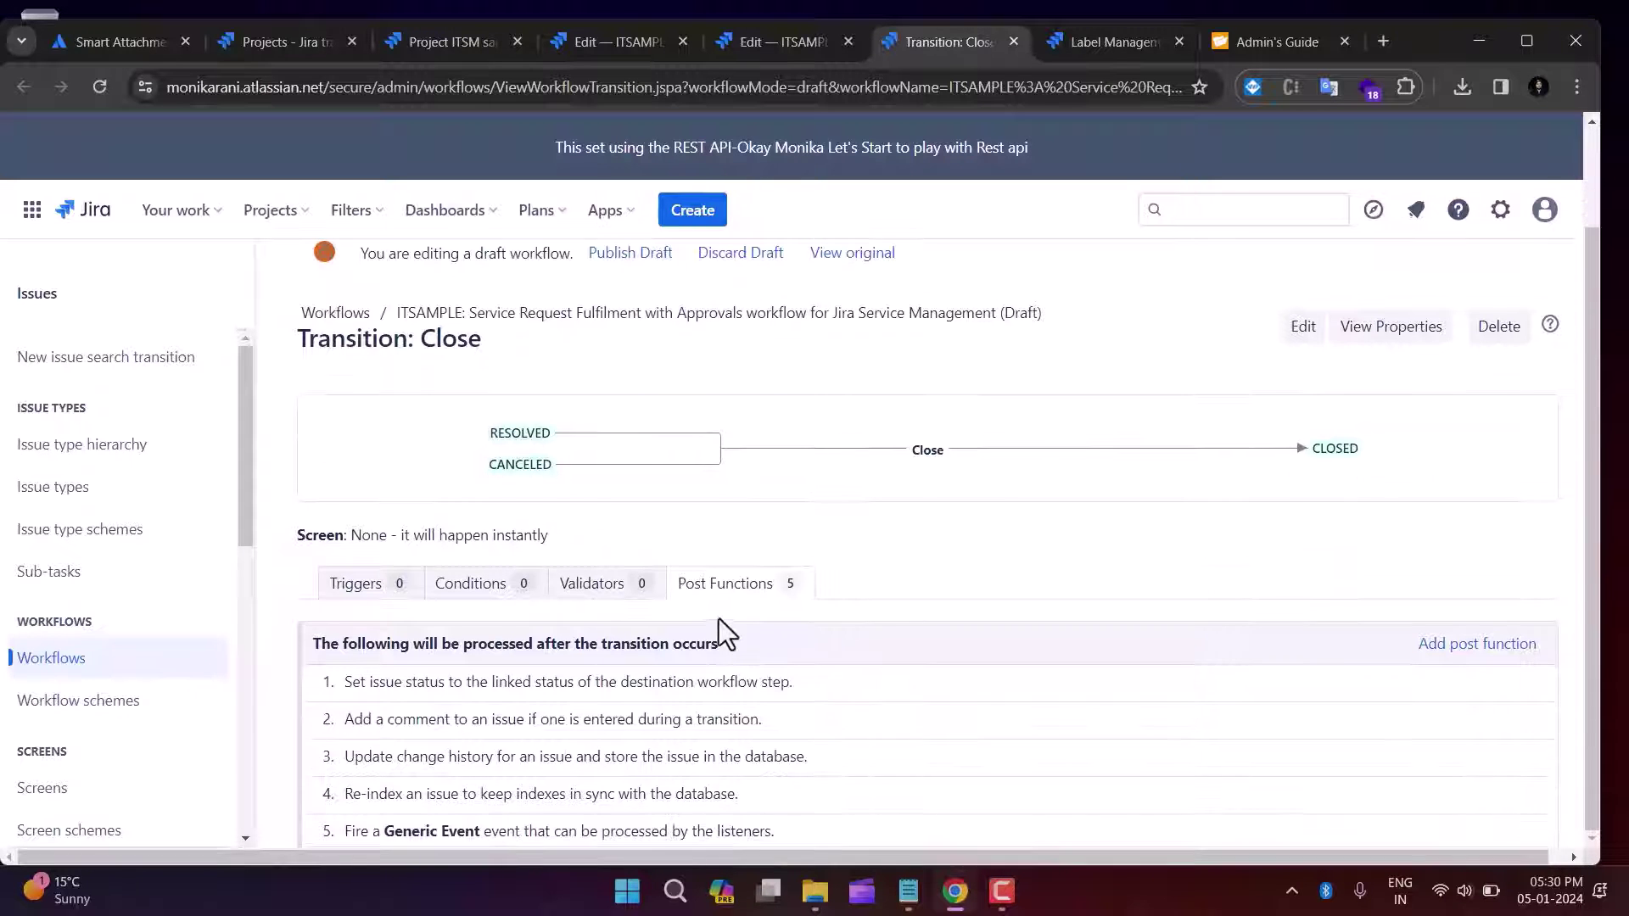
Step: Choose the "Update attachments labels (by Smart Attachments)" post function for the Close transition, examine its parameters, and cancel adding it
{"action": "left_click", "coordinate": [1453, 658]}
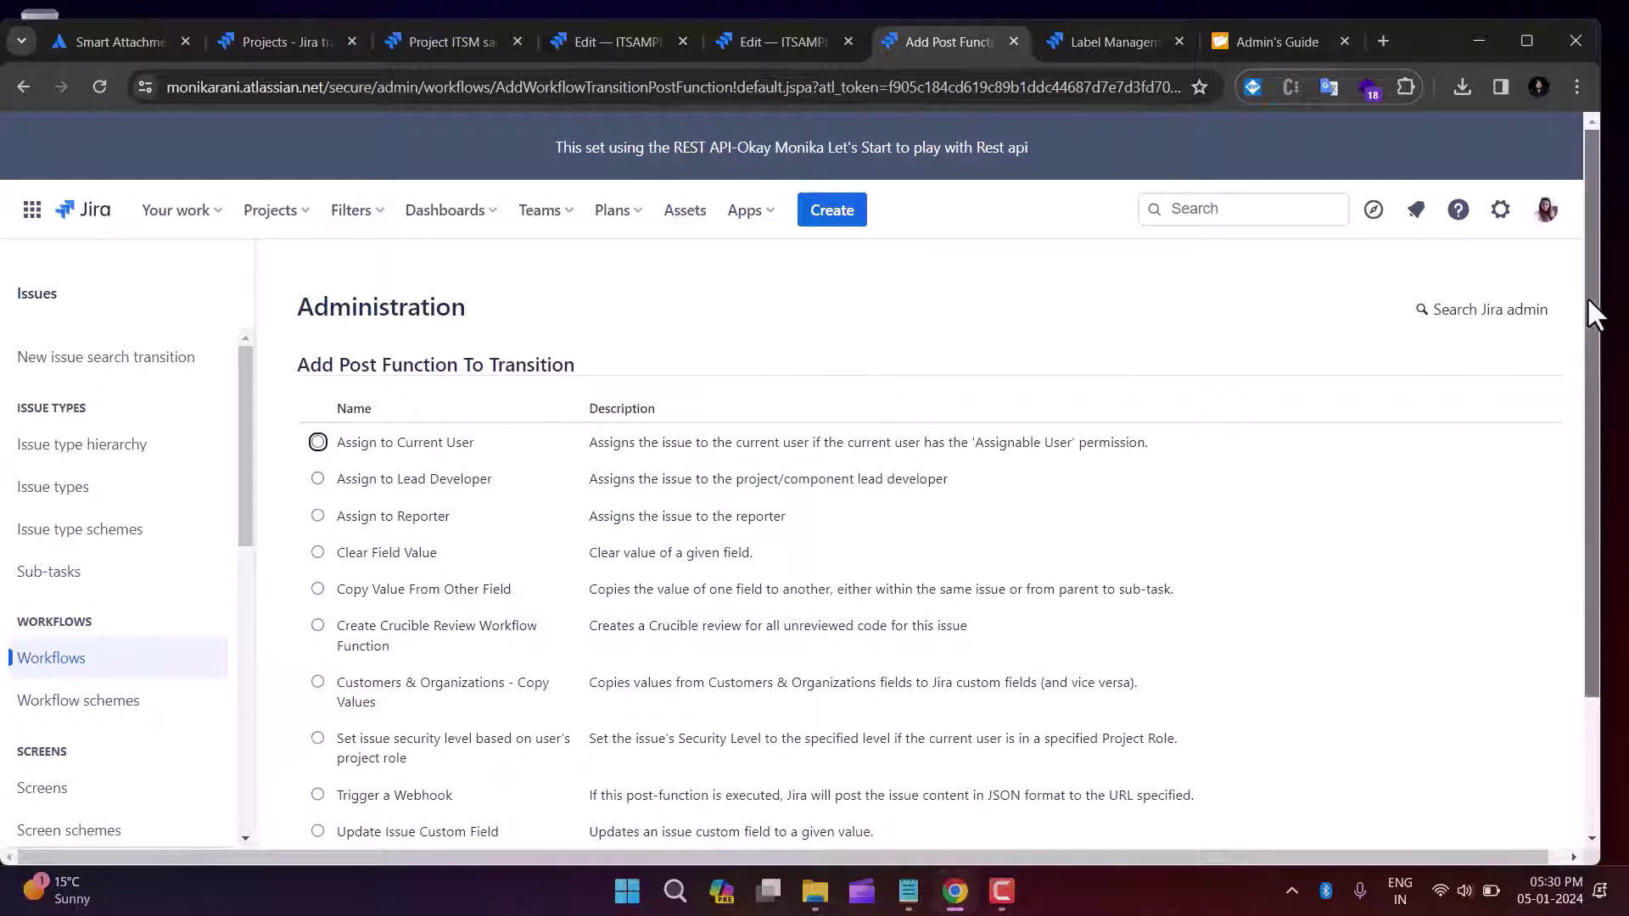
{"action": "left_click_drag", "start_coordinate": [1587, 297], "coordinate": [1610, 458]}
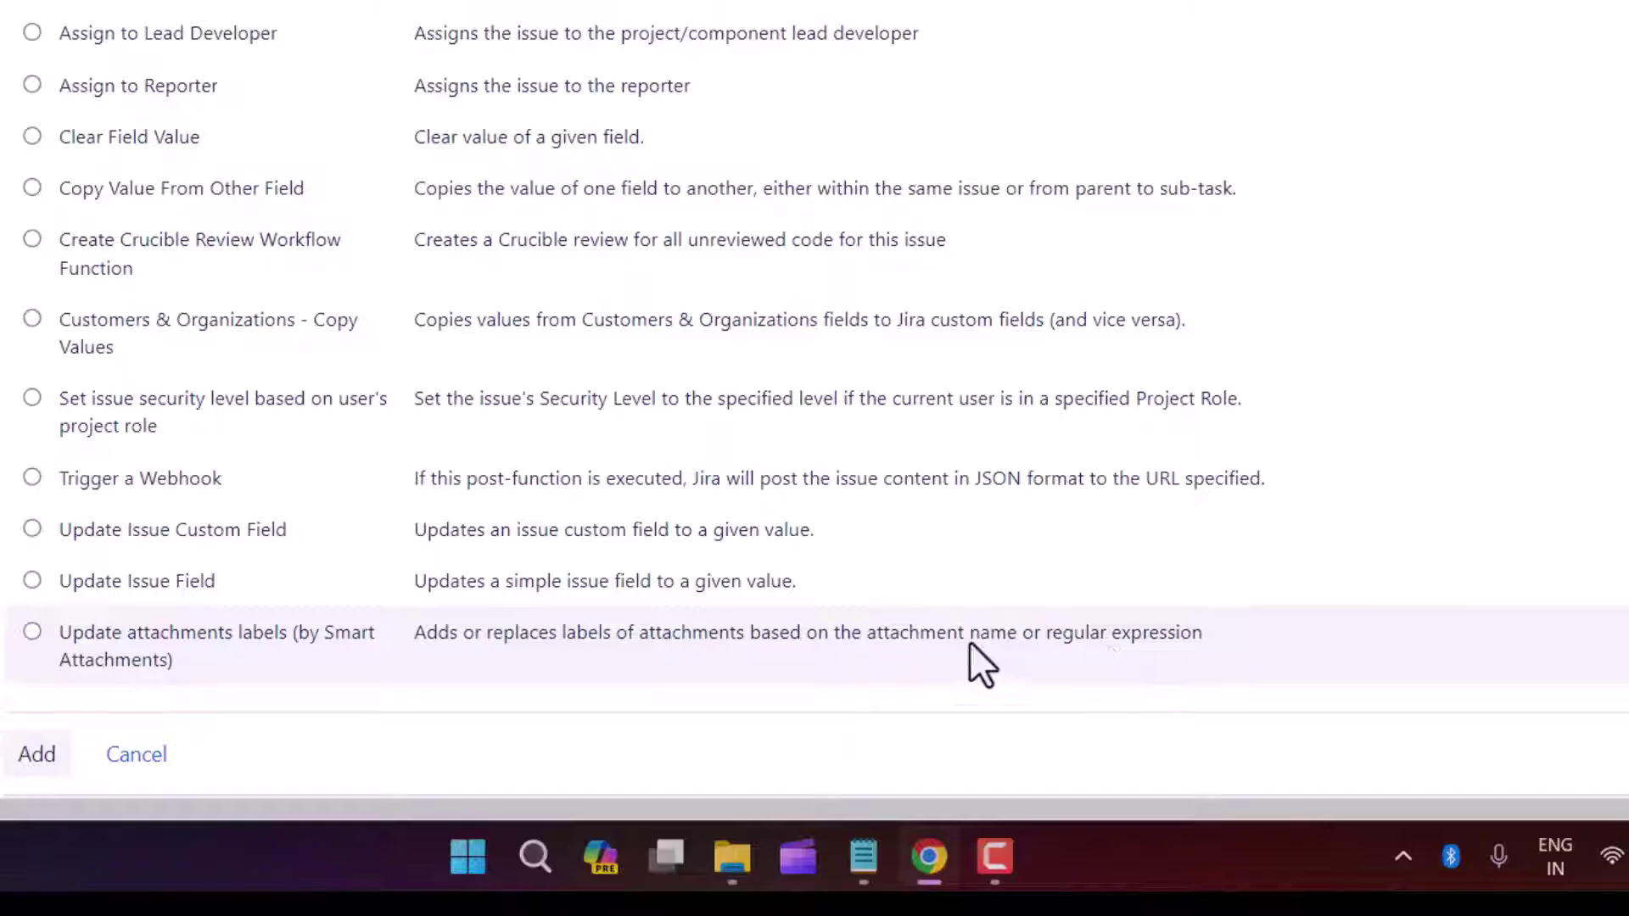
{"action": "left_click", "coordinate": [32, 632]}
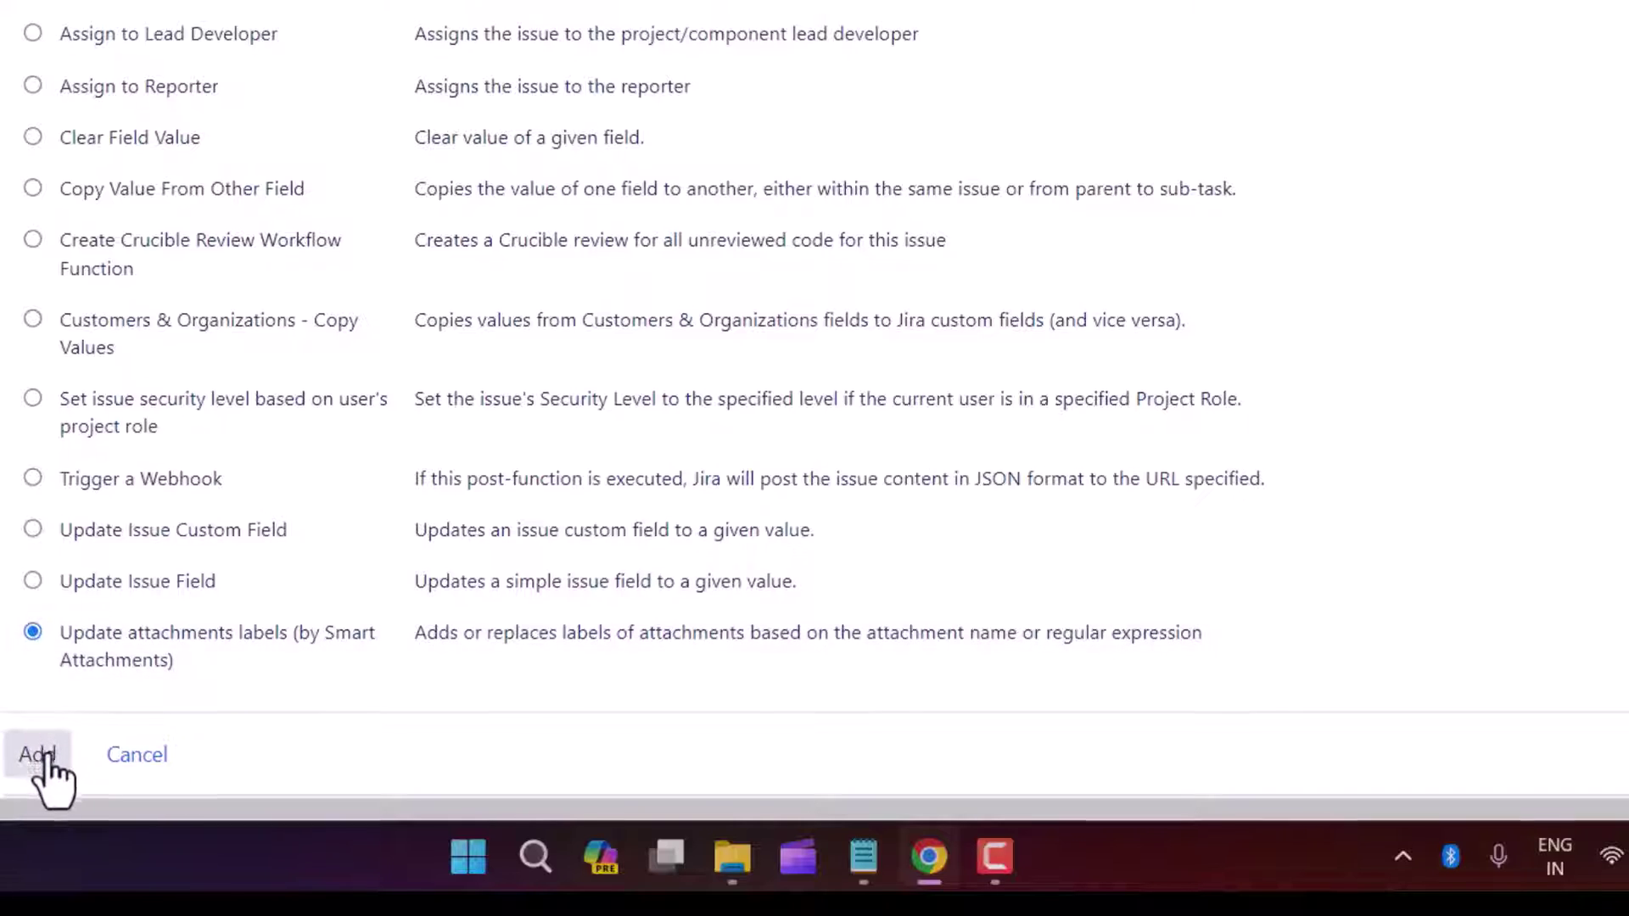
{"action": "left_click", "coordinate": [38, 754]}
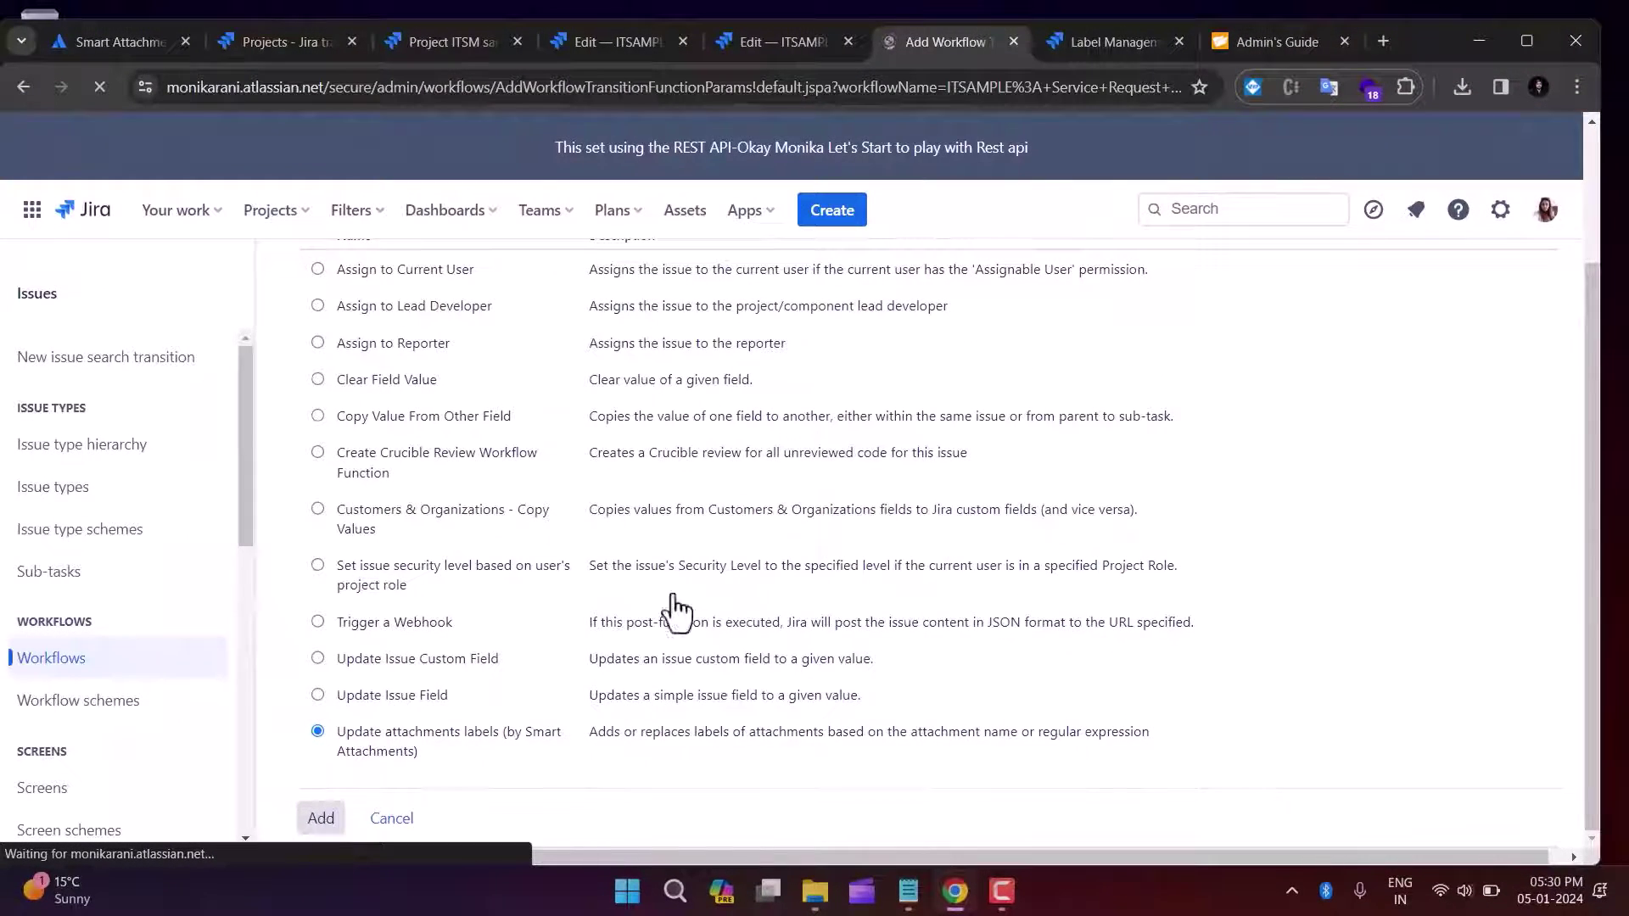
{"action": "scroll", "coordinate": [904, 547], "scroll_direction": "down", "scroll_amount": 1}
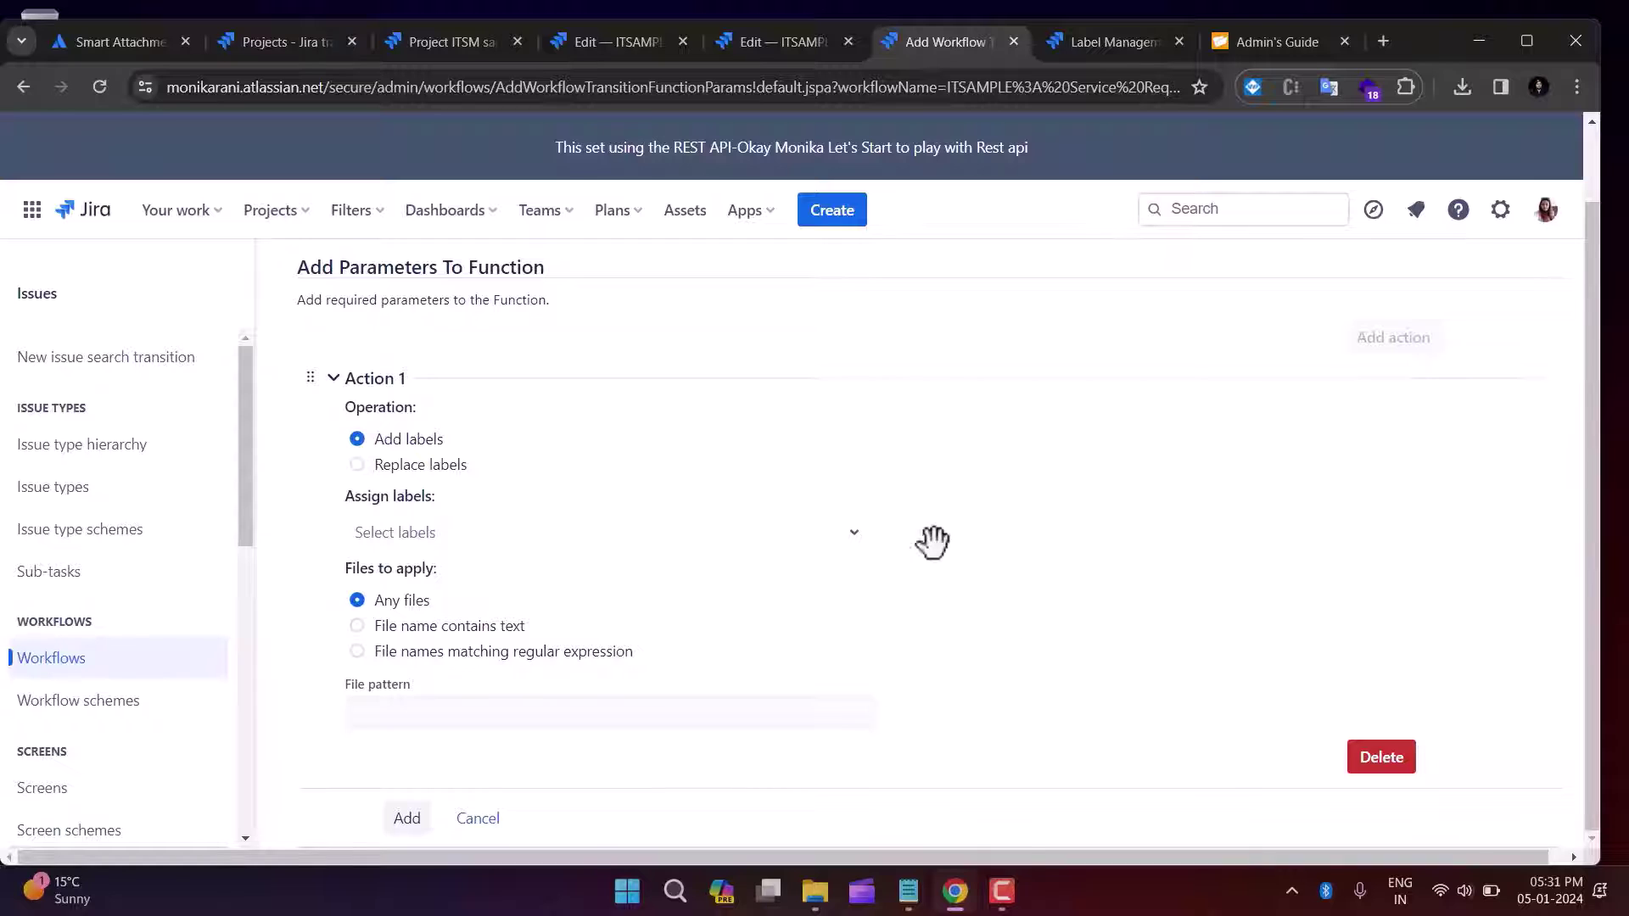
{"action": "left_click", "coordinate": [479, 819]}
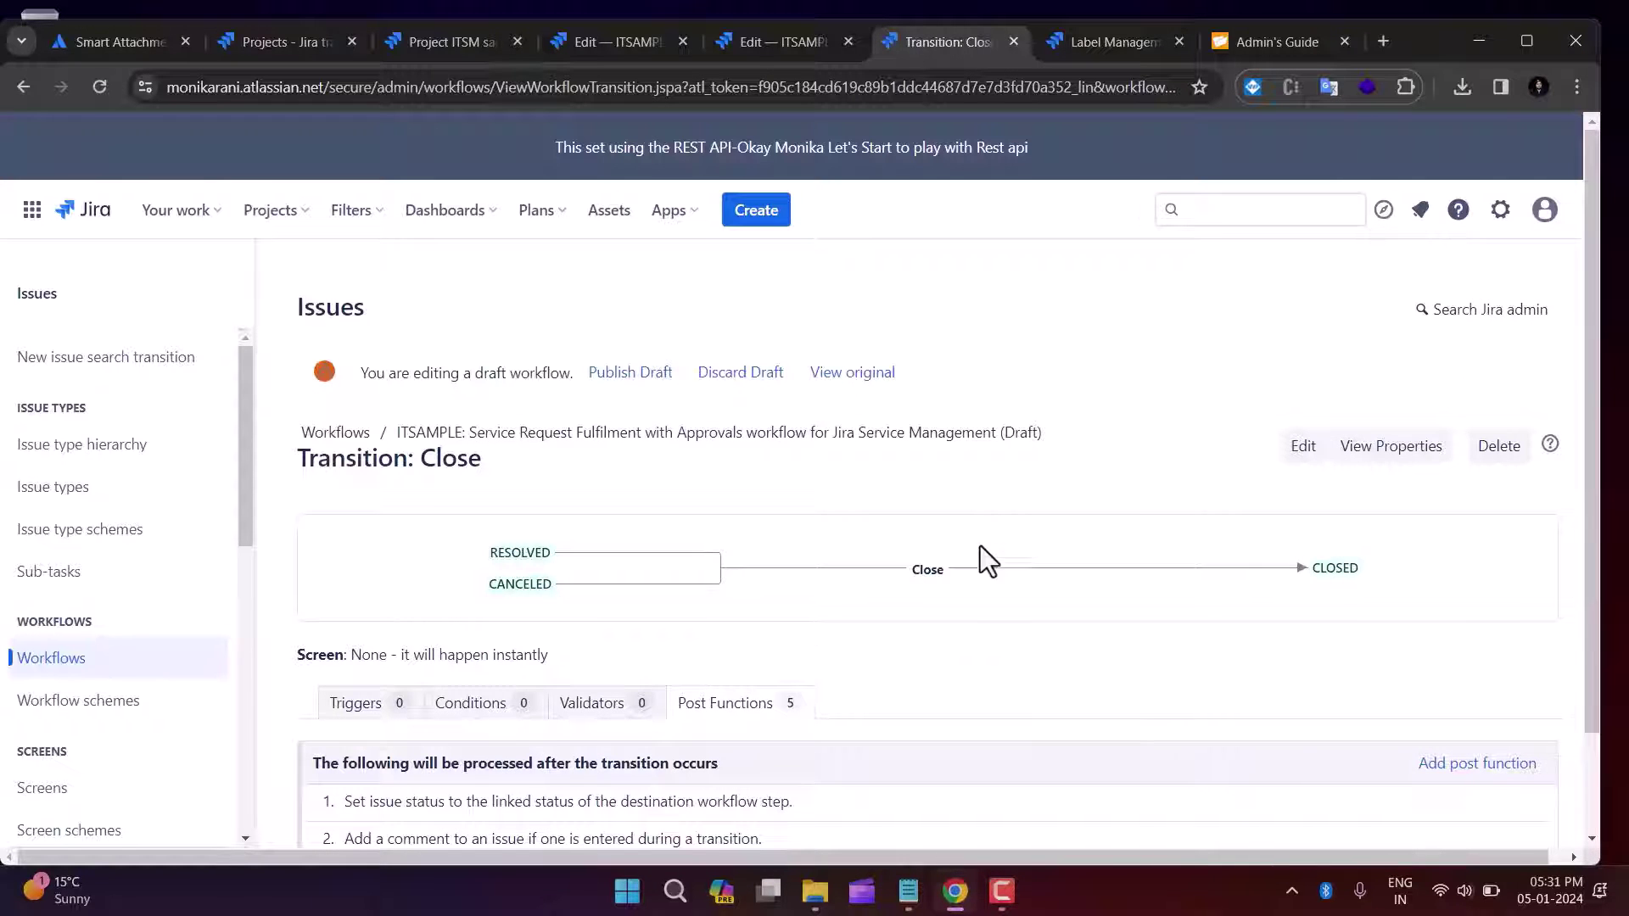
Step: Discard the draft workflow and switch to the Smart Attachments Admin's Guide documentation
{"action": "left_click", "coordinate": [743, 376]}
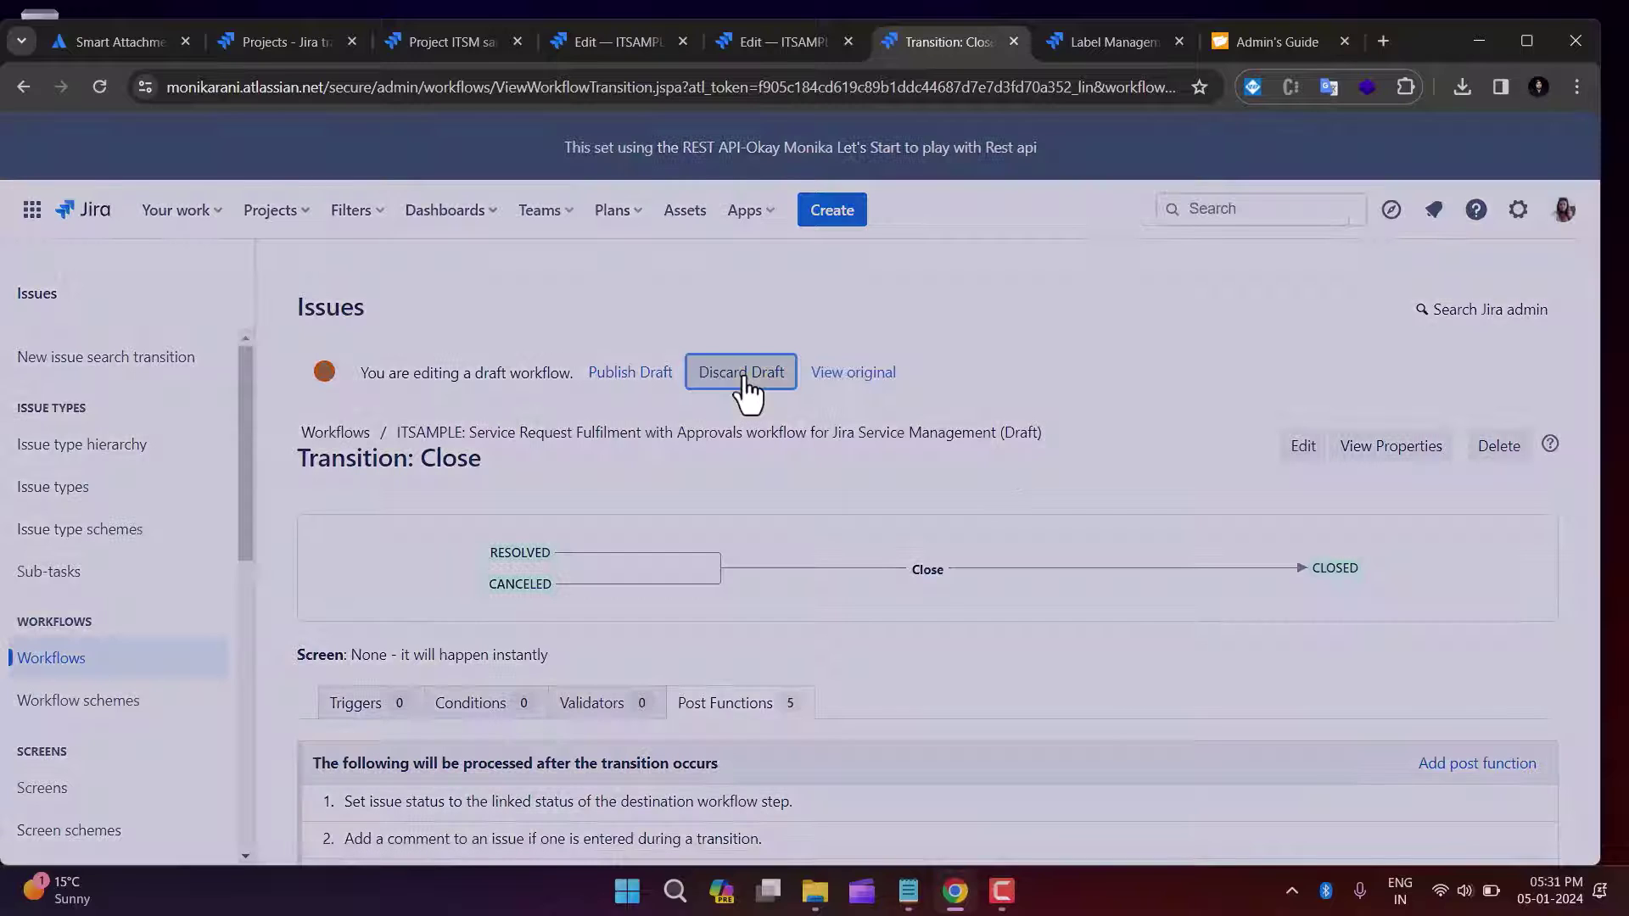
{"action": "left_click", "coordinate": [944, 656]}
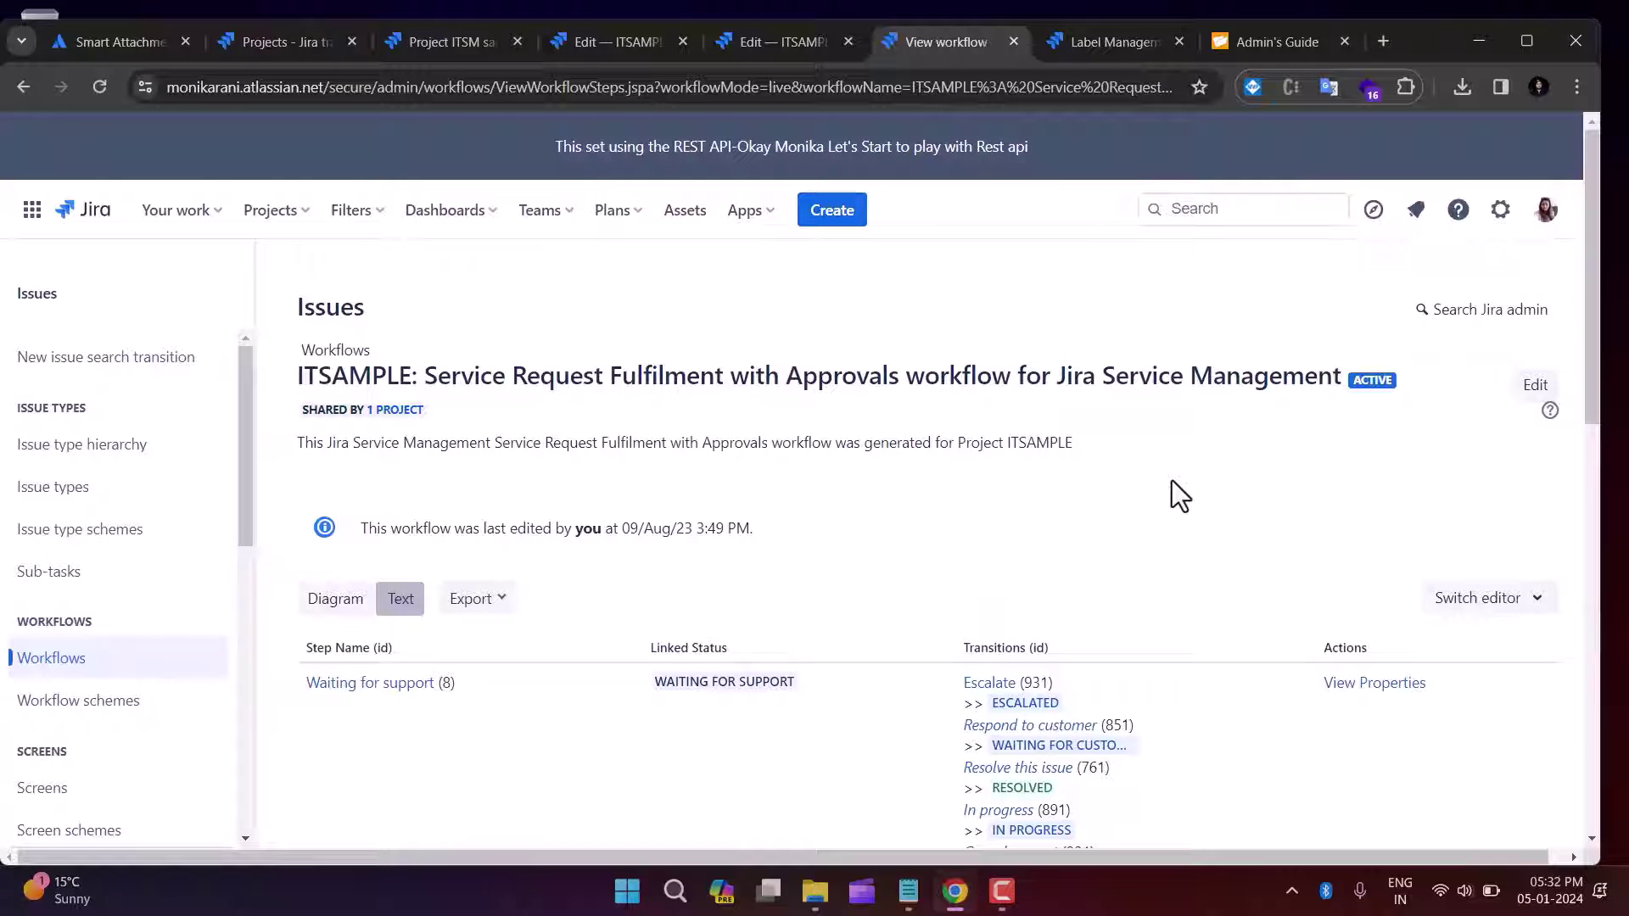
{"action": "left_click", "coordinate": [1271, 43]}
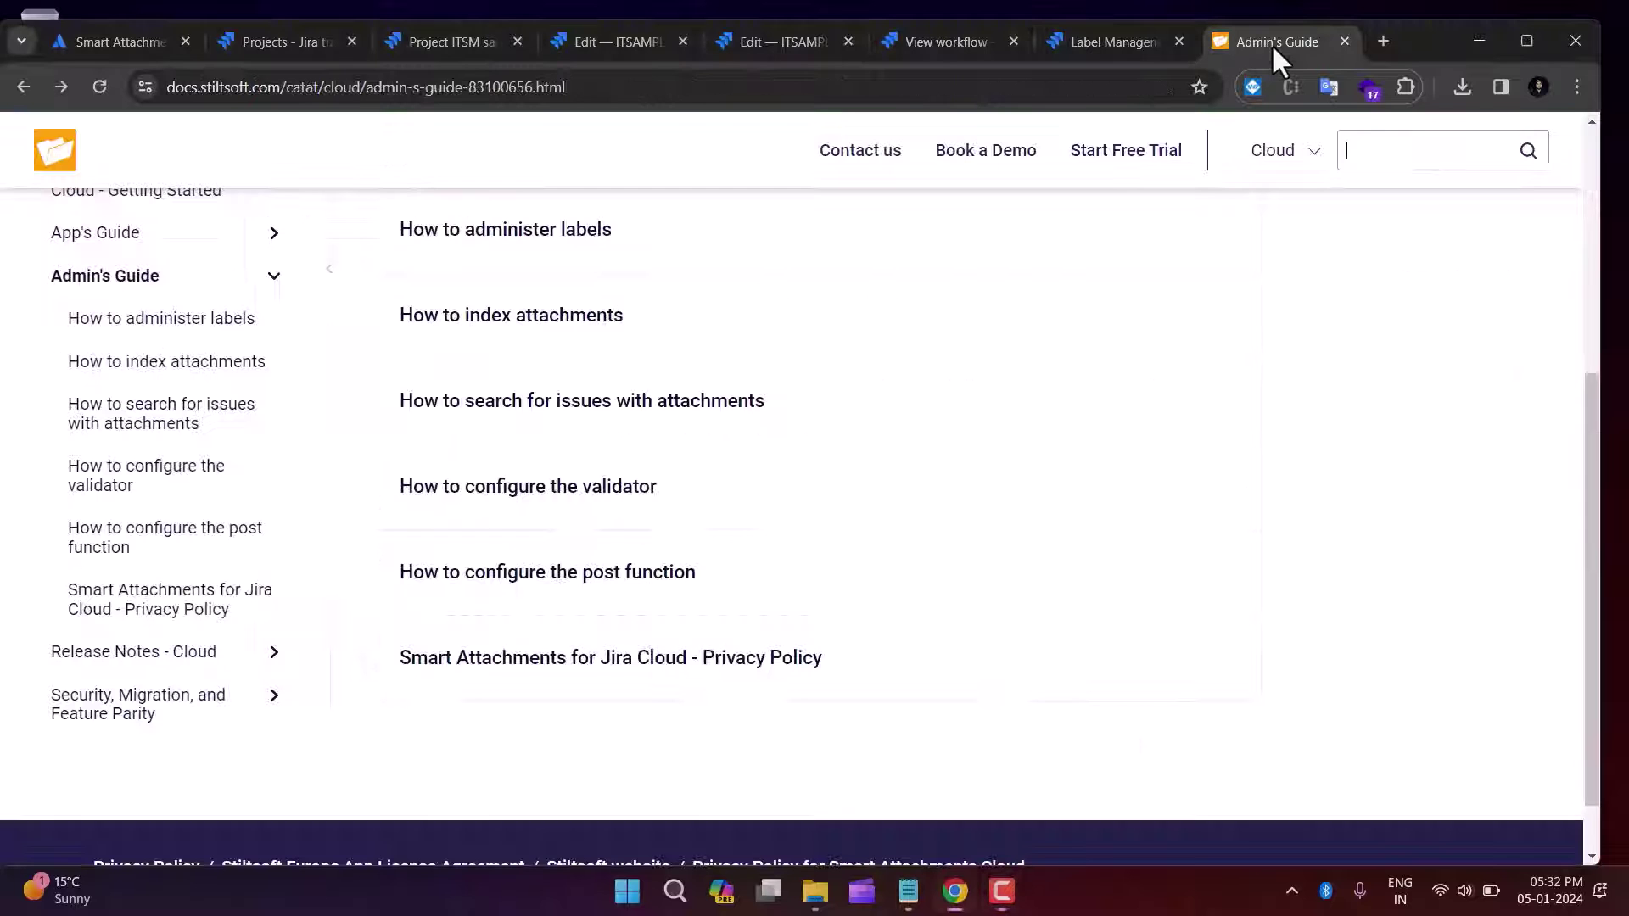
Step: Open "Difference between Server/Data Center and Cloud versions" from the Security, Migration, and Feature Parity documentation and examine its functionality comparison table
{"action": "left_click", "coordinate": [129, 713]}
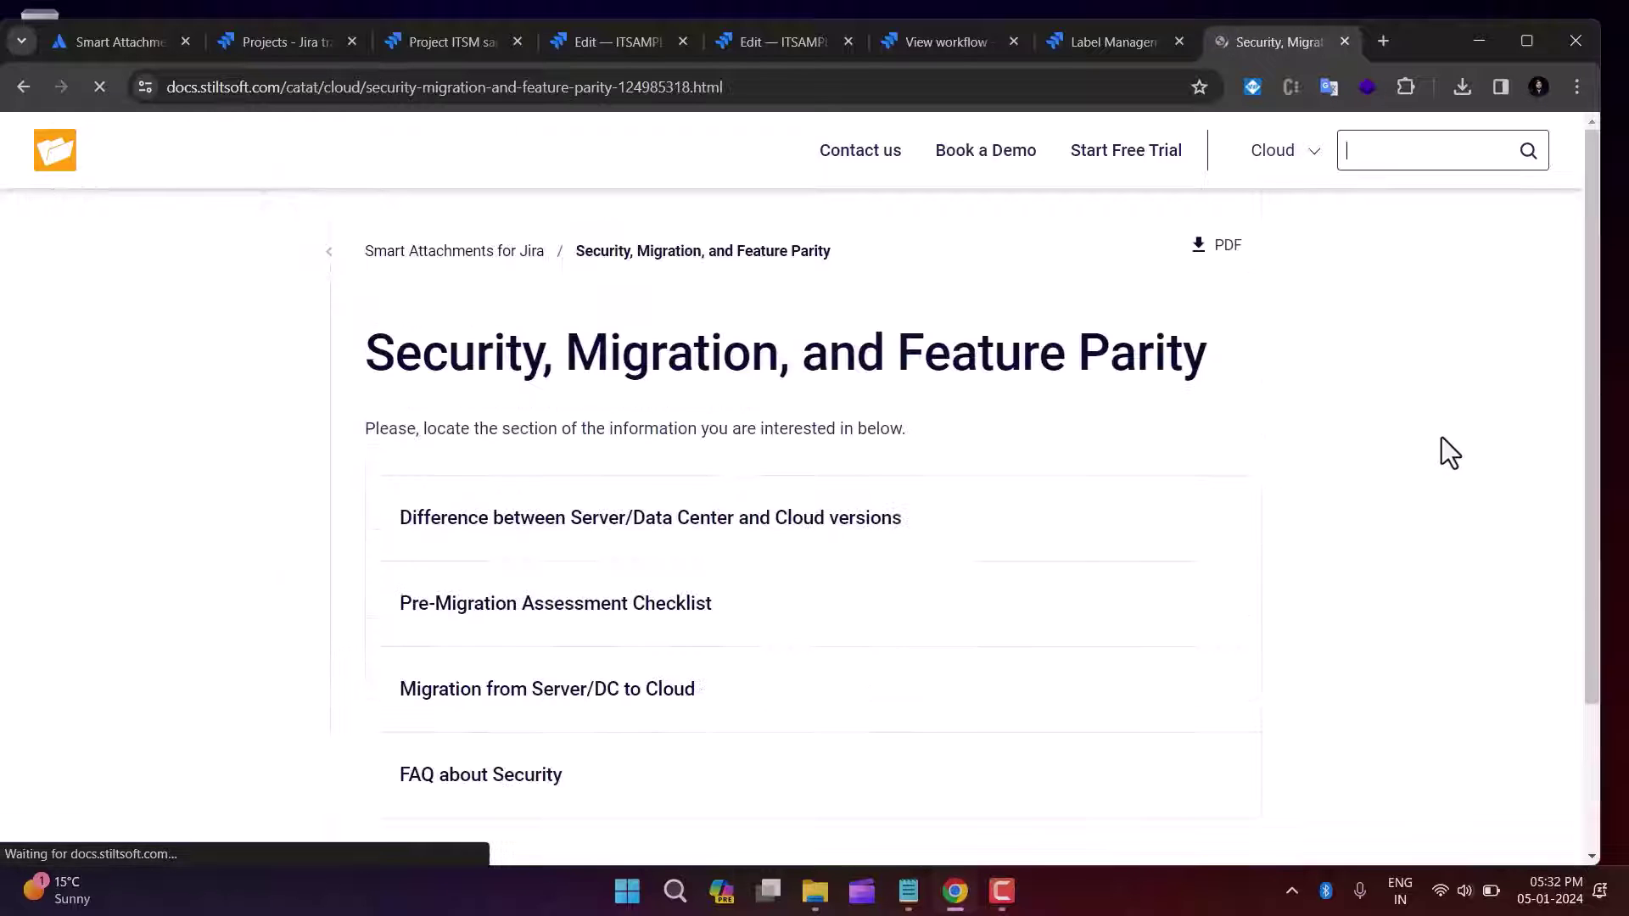
{"action": "left_click", "coordinate": [582, 532]}
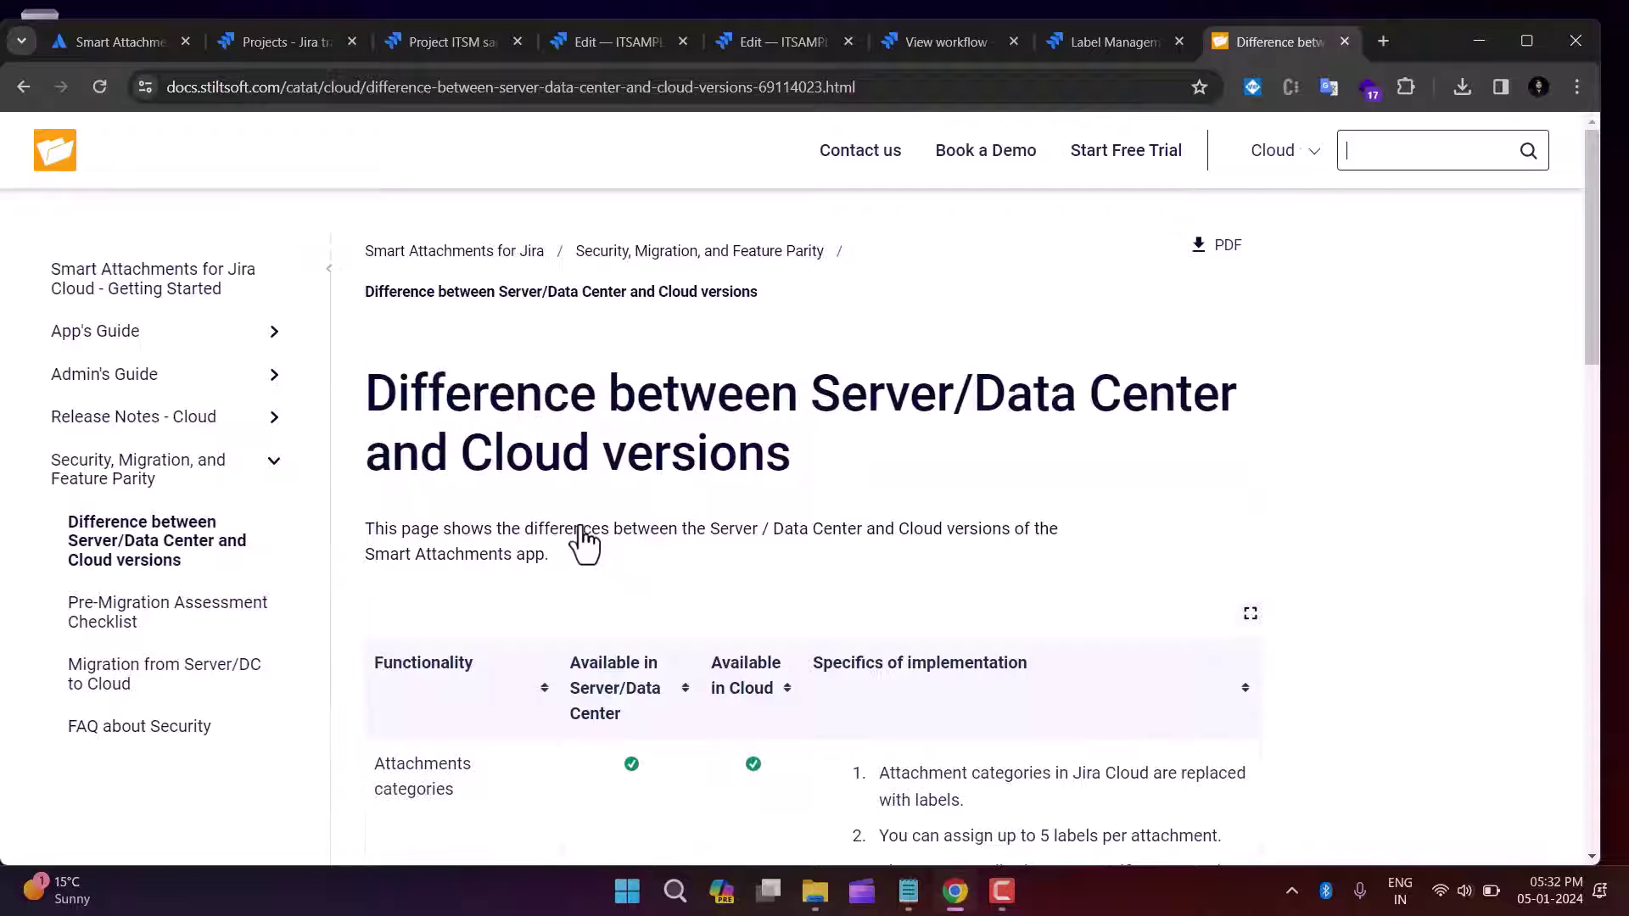
{"action": "left_click_drag", "start_coordinate": [867, 394], "coordinate": [1147, 394]}
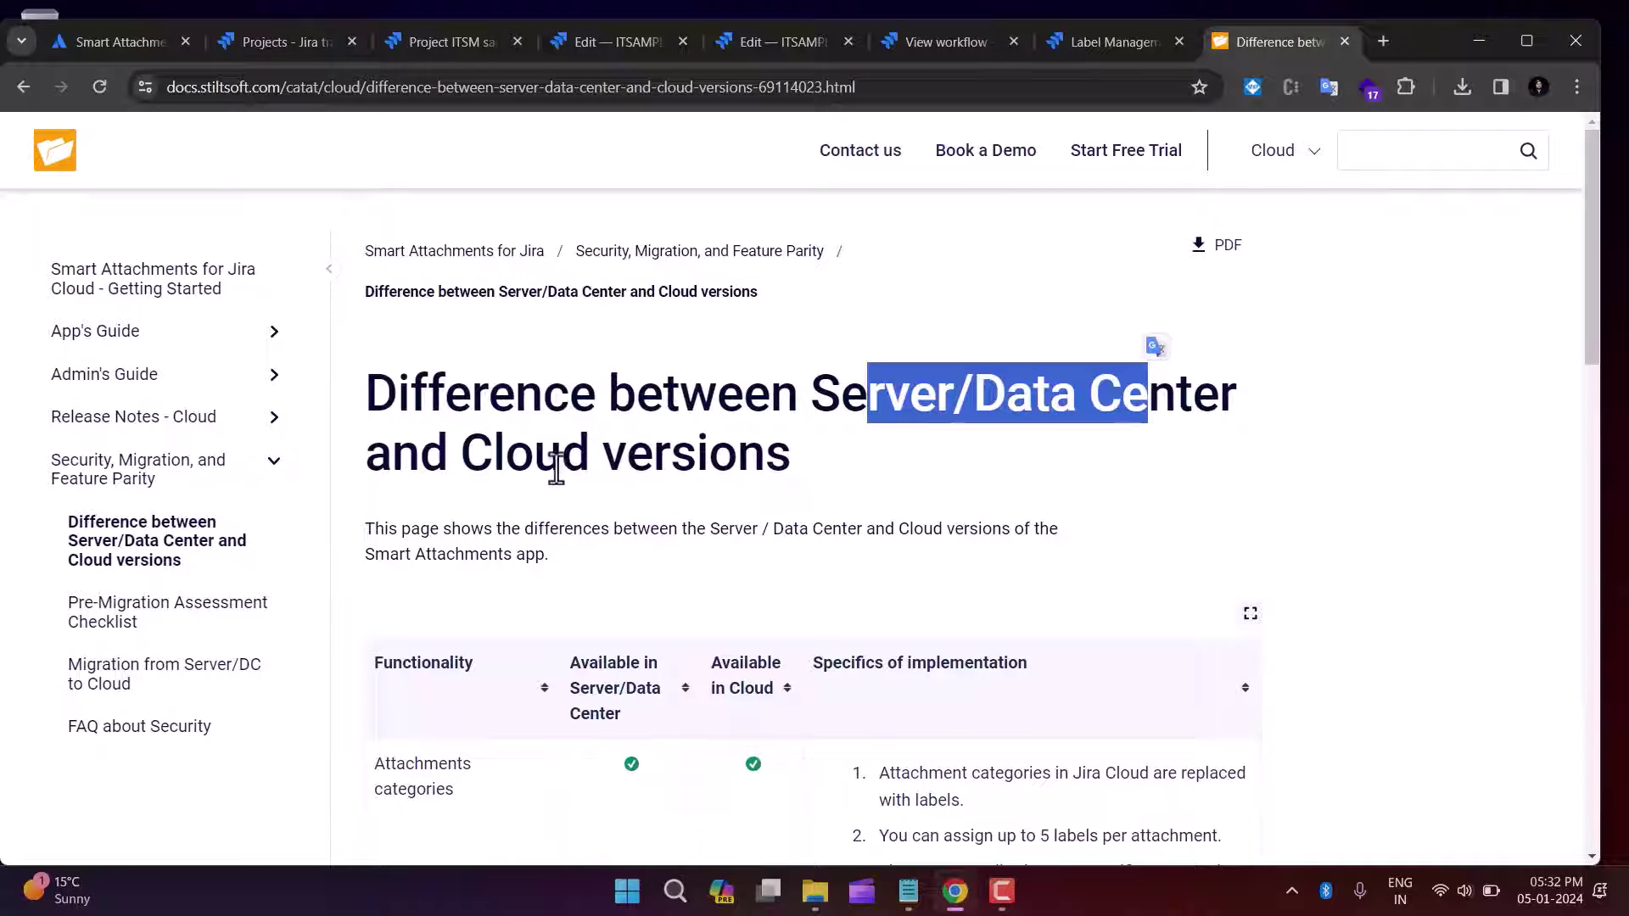
{"action": "left_click_drag", "start_coordinate": [556, 469], "coordinate": [768, 463]}
{"action": "left_click", "coordinate": [873, 466]}
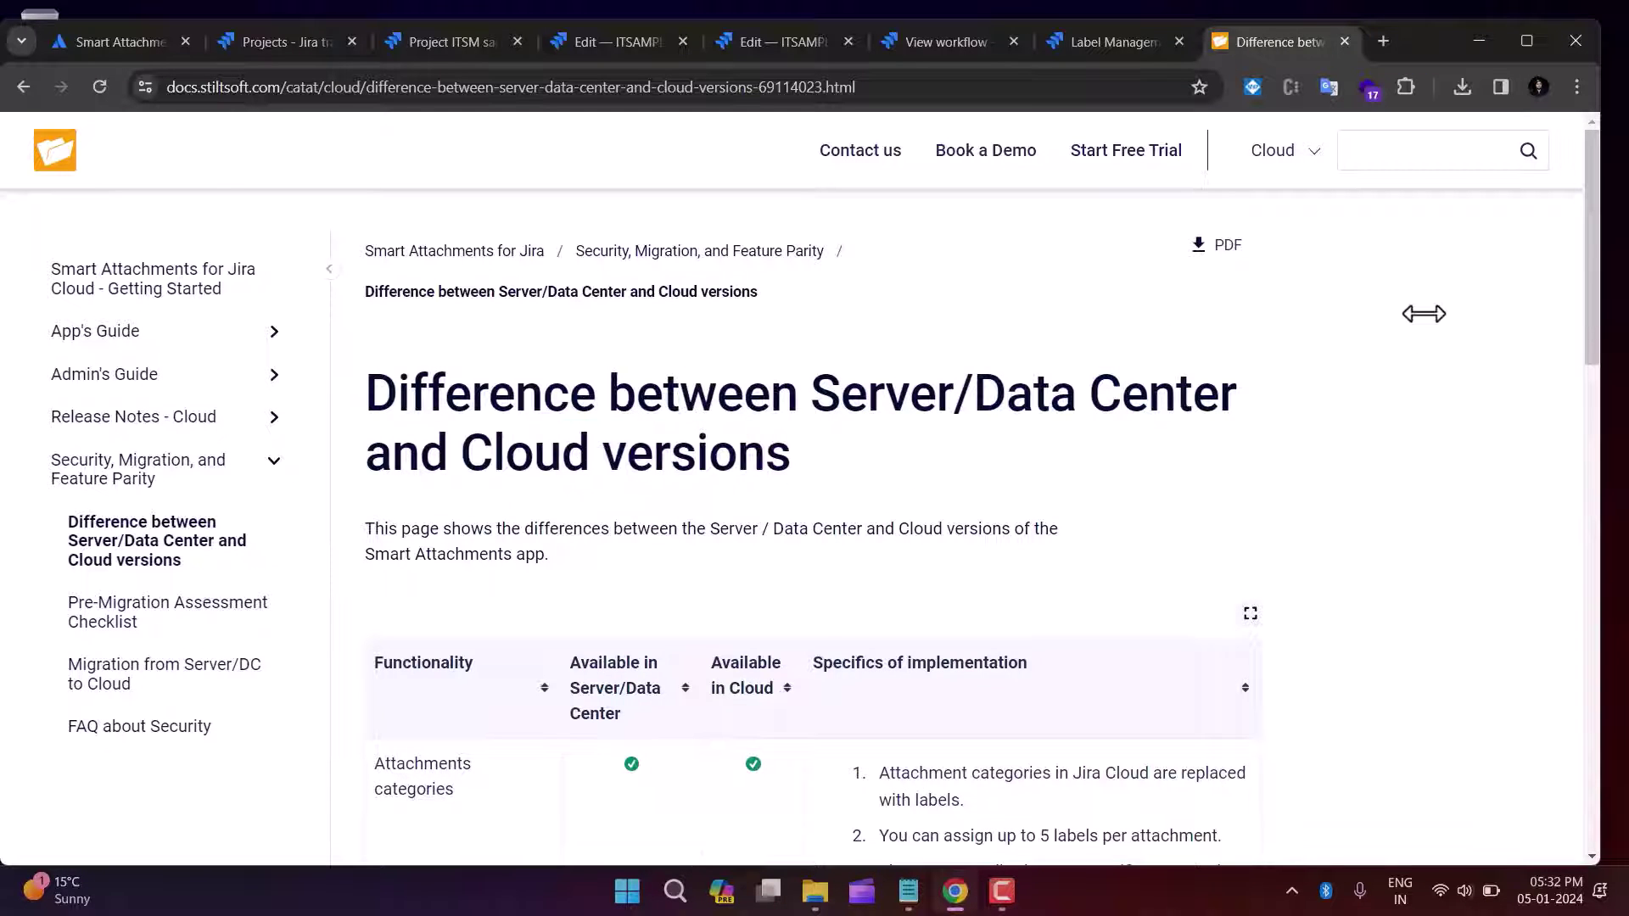
{"action": "scroll", "coordinate": [1179, 492], "scroll_direction": "down", "scroll_amount": 1}
{"action": "scroll", "coordinate": [1209, 467], "scroll_direction": "up", "scroll_amount": 1}
{"action": "left_click_drag", "start_coordinate": [843, 395], "coordinate": [1138, 392]}
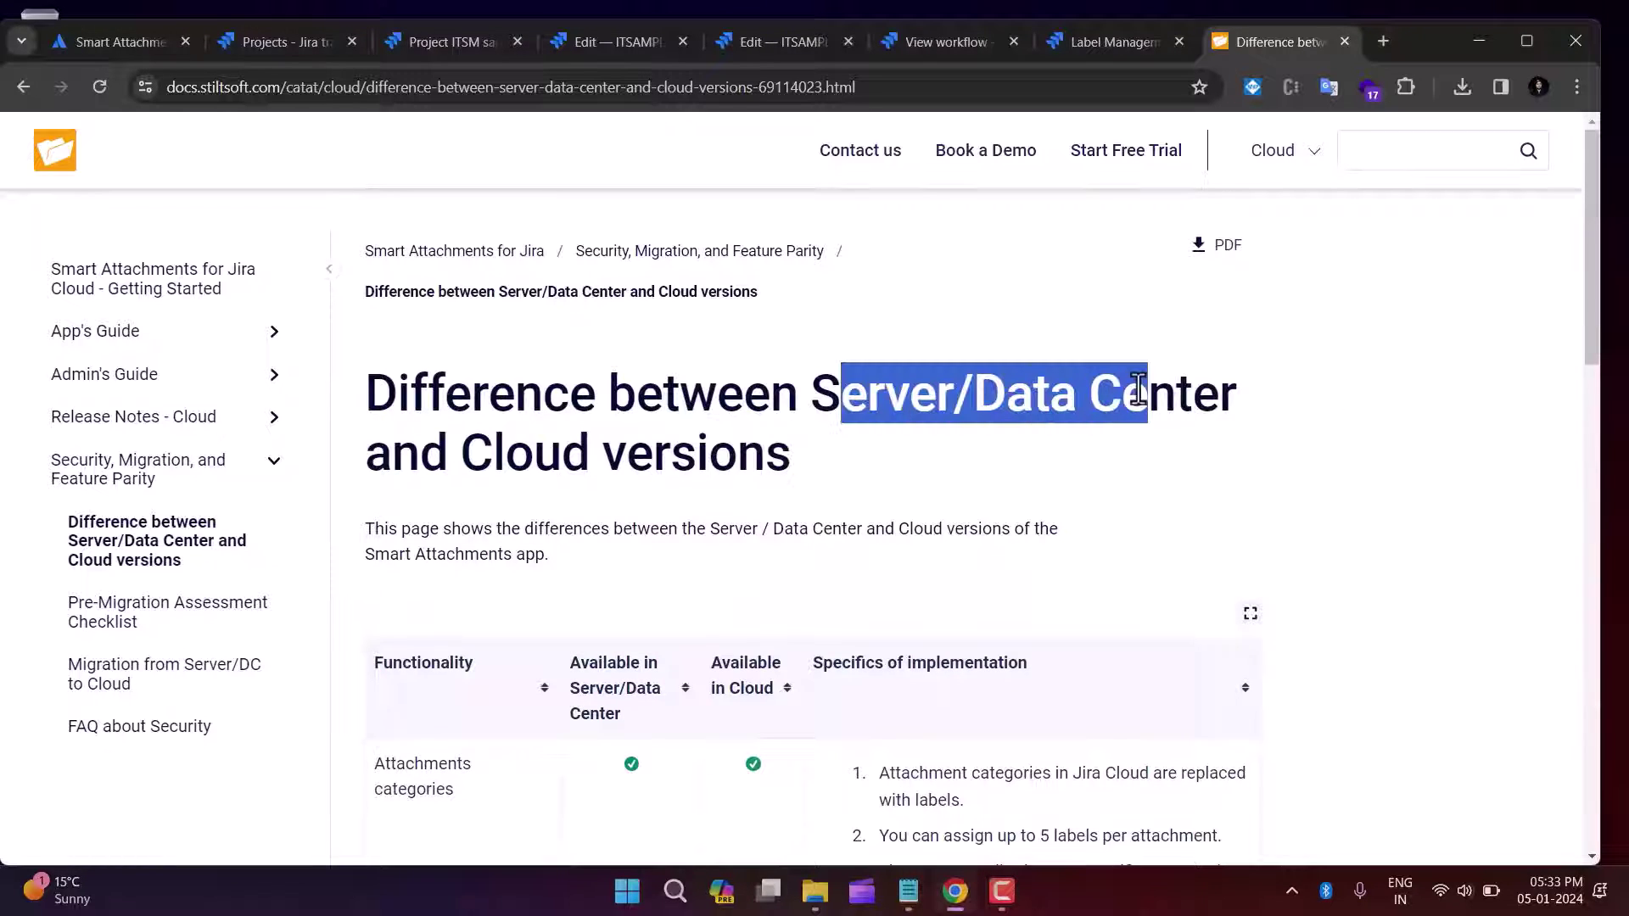
{"action": "left_click", "coordinate": [1117, 461]}
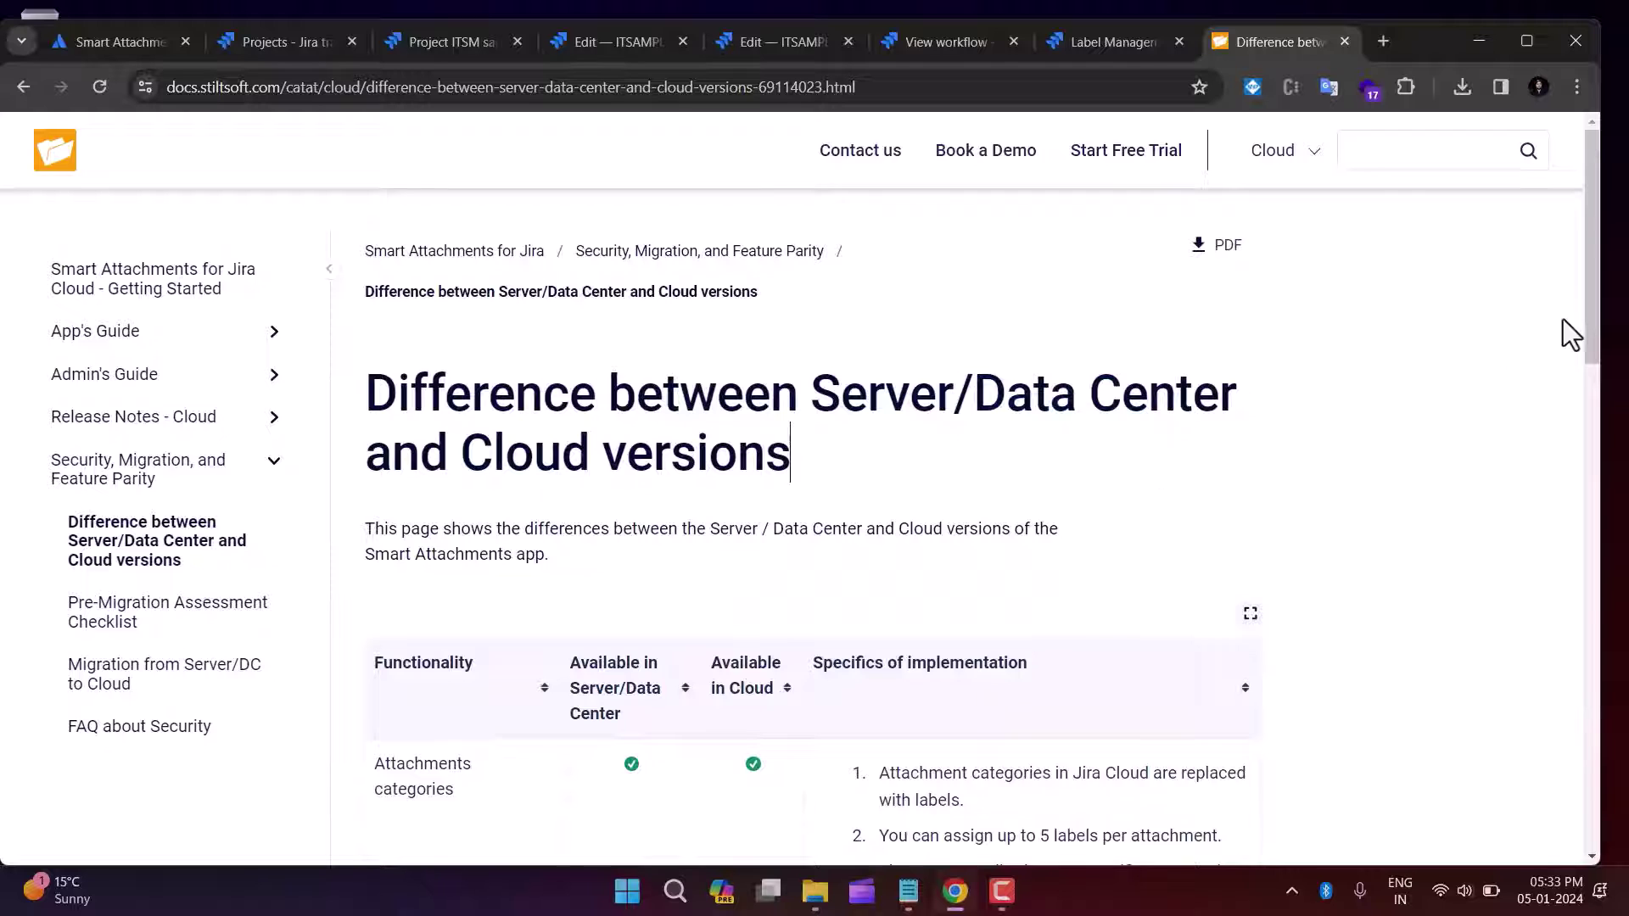
{"action": "left_click_drag", "start_coordinate": [1591, 318], "coordinate": [1561, 419]}
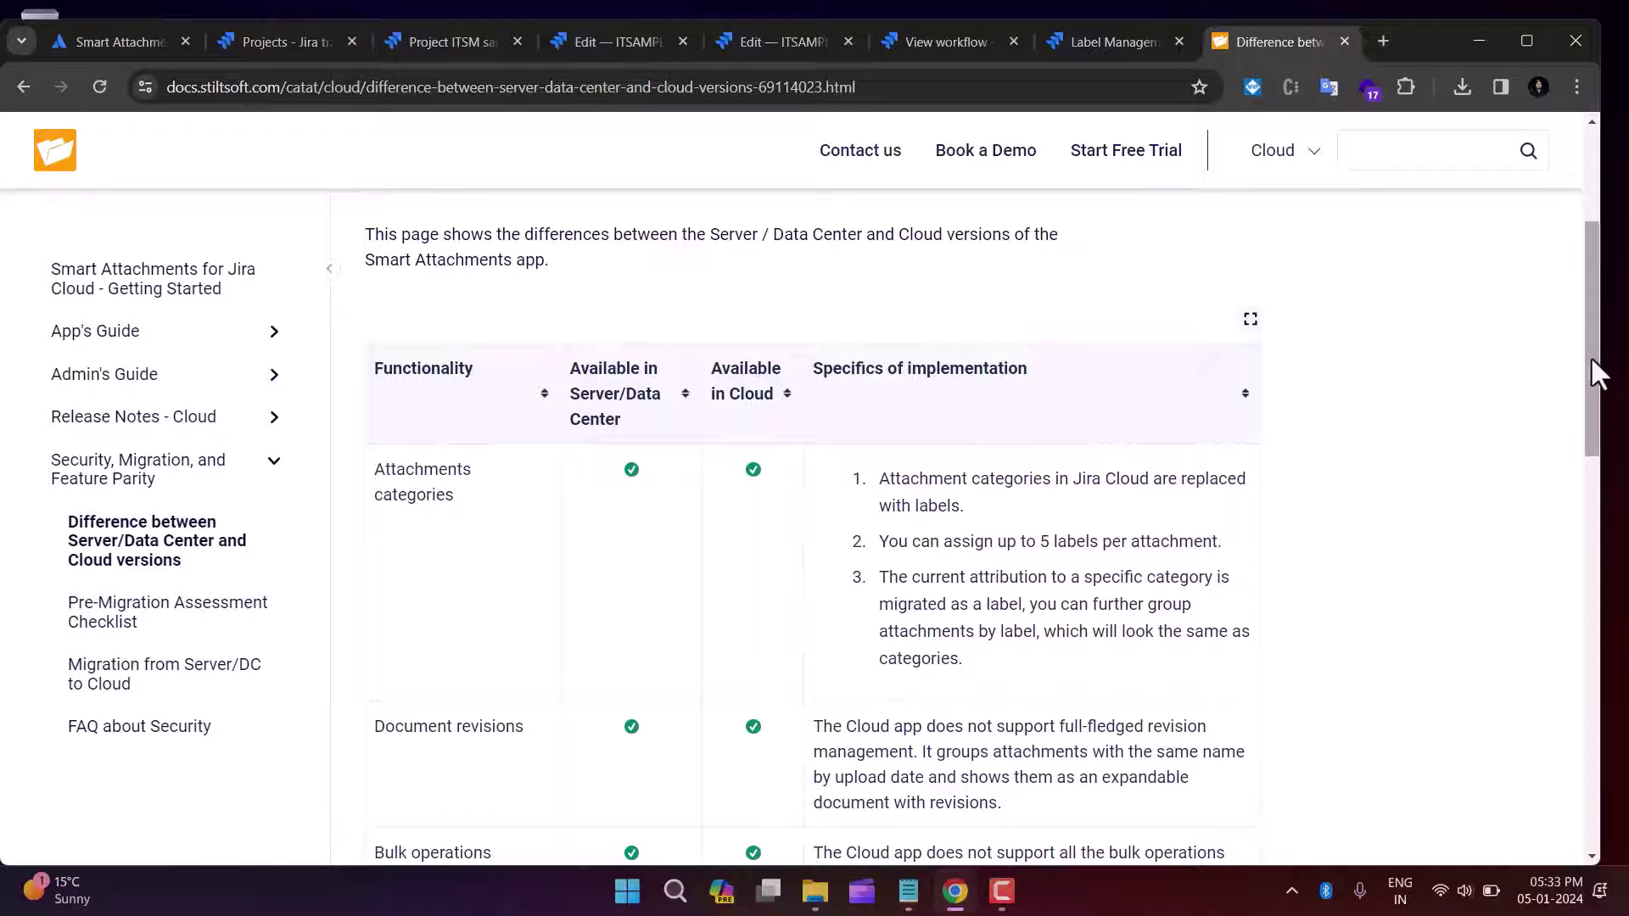
{"action": "left_click_drag", "start_coordinate": [1597, 374], "coordinate": [1614, 660]}
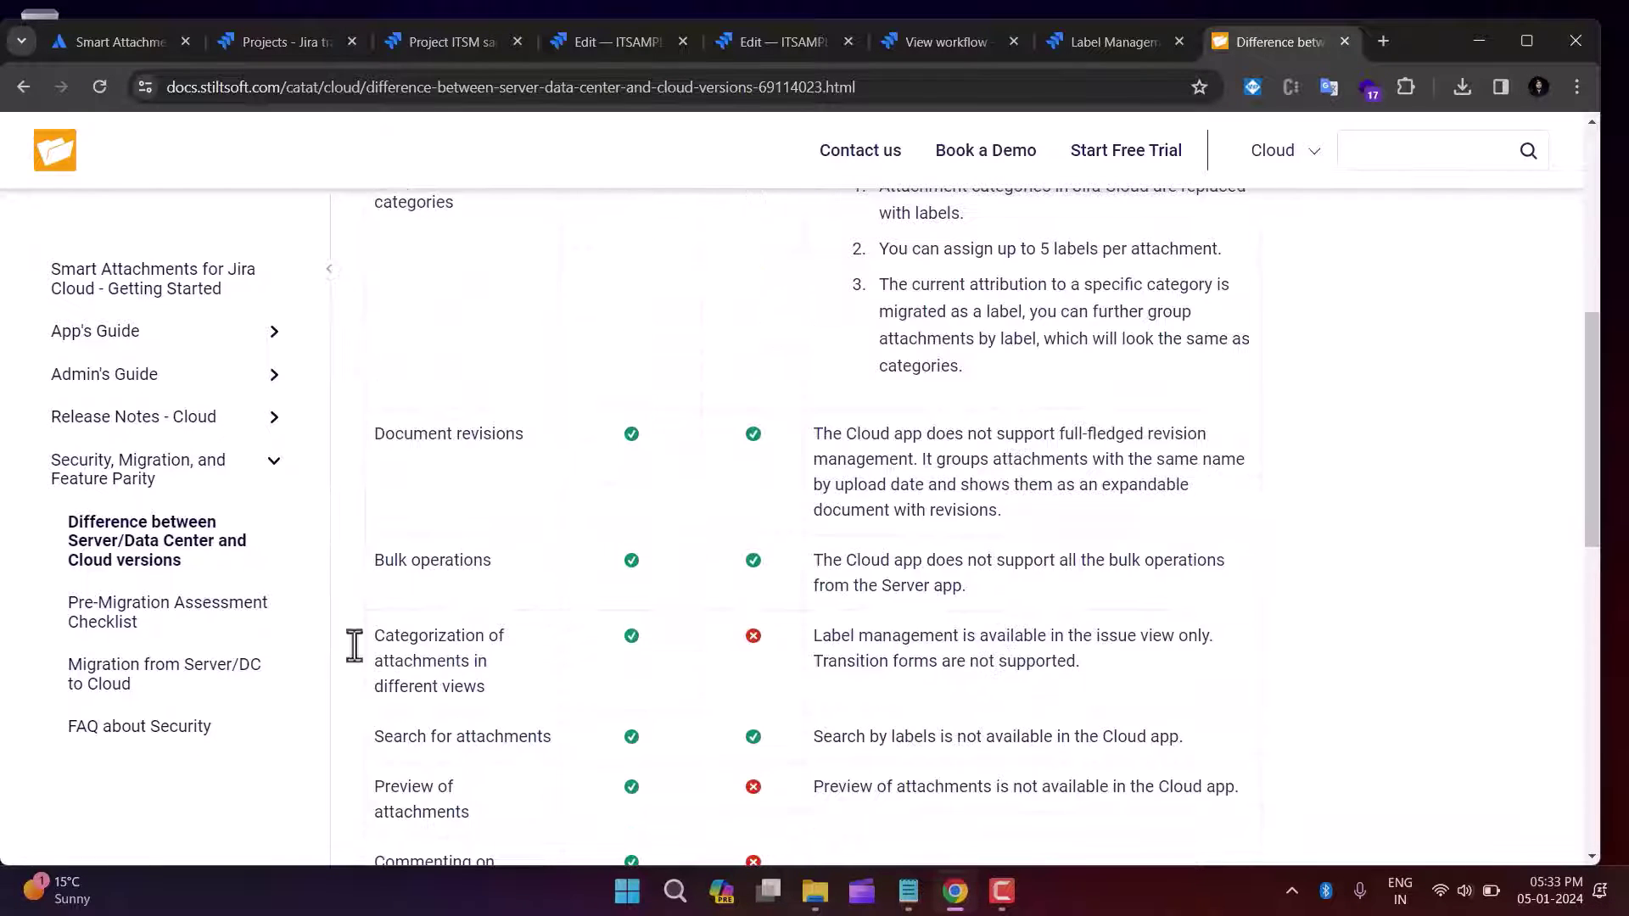
Step: Open the Pre-Migration Assessment Checklist page and examine its title and opening sections
{"action": "left_click", "coordinate": [146, 632]}
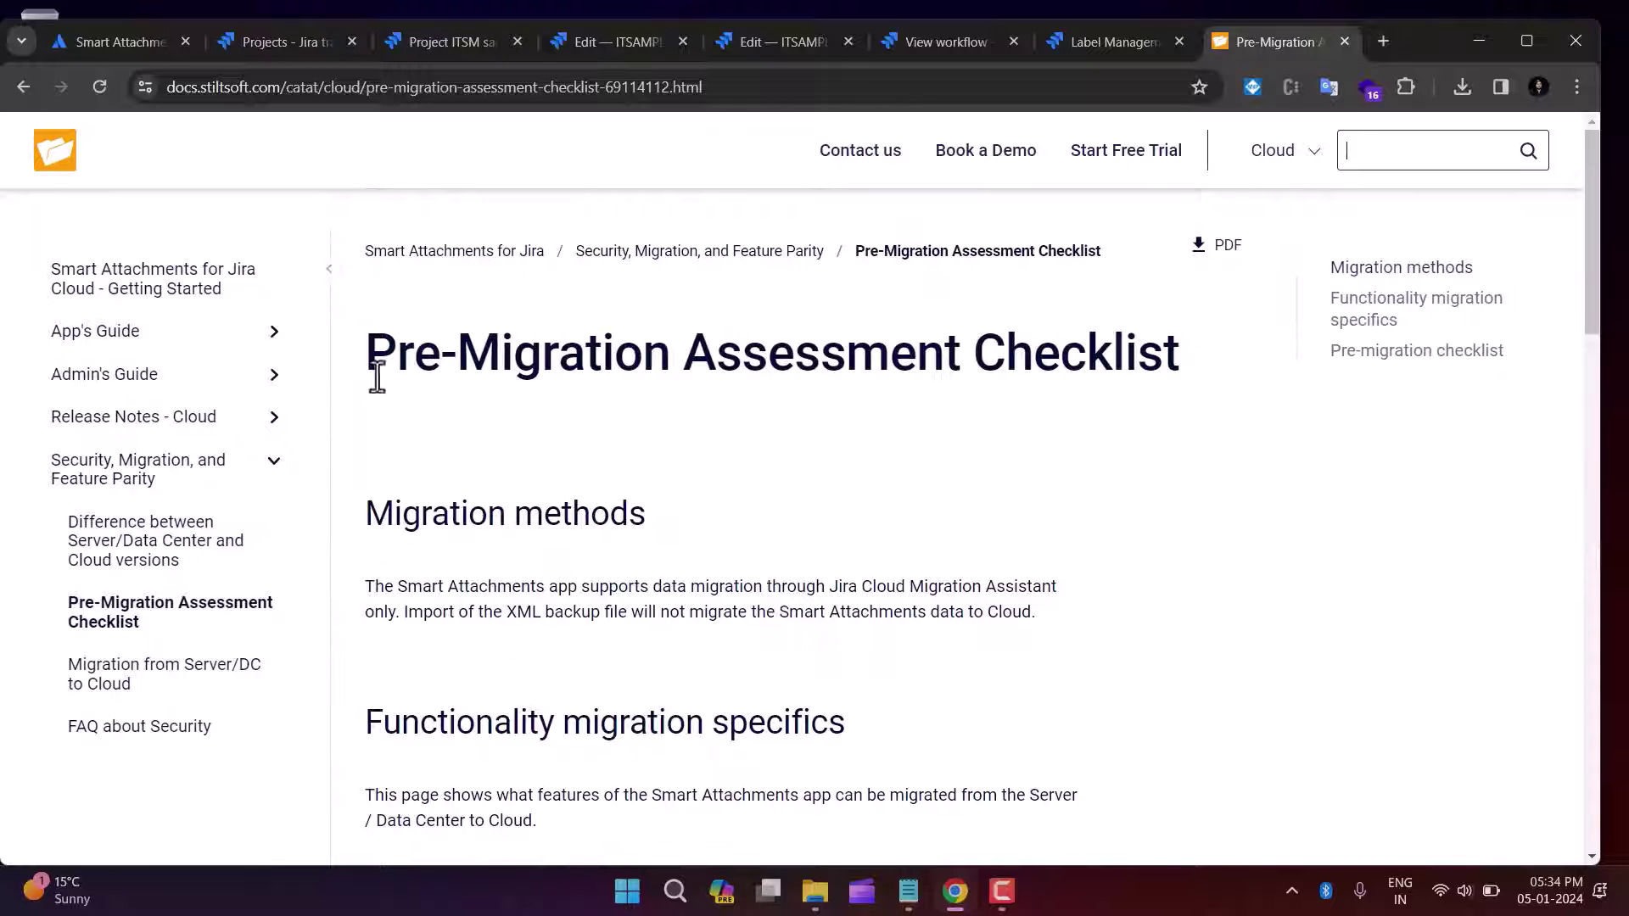
{"action": "left_click_drag", "start_coordinate": [371, 365], "coordinate": [1112, 393]}
{"action": "left_click", "coordinate": [1106, 397]}
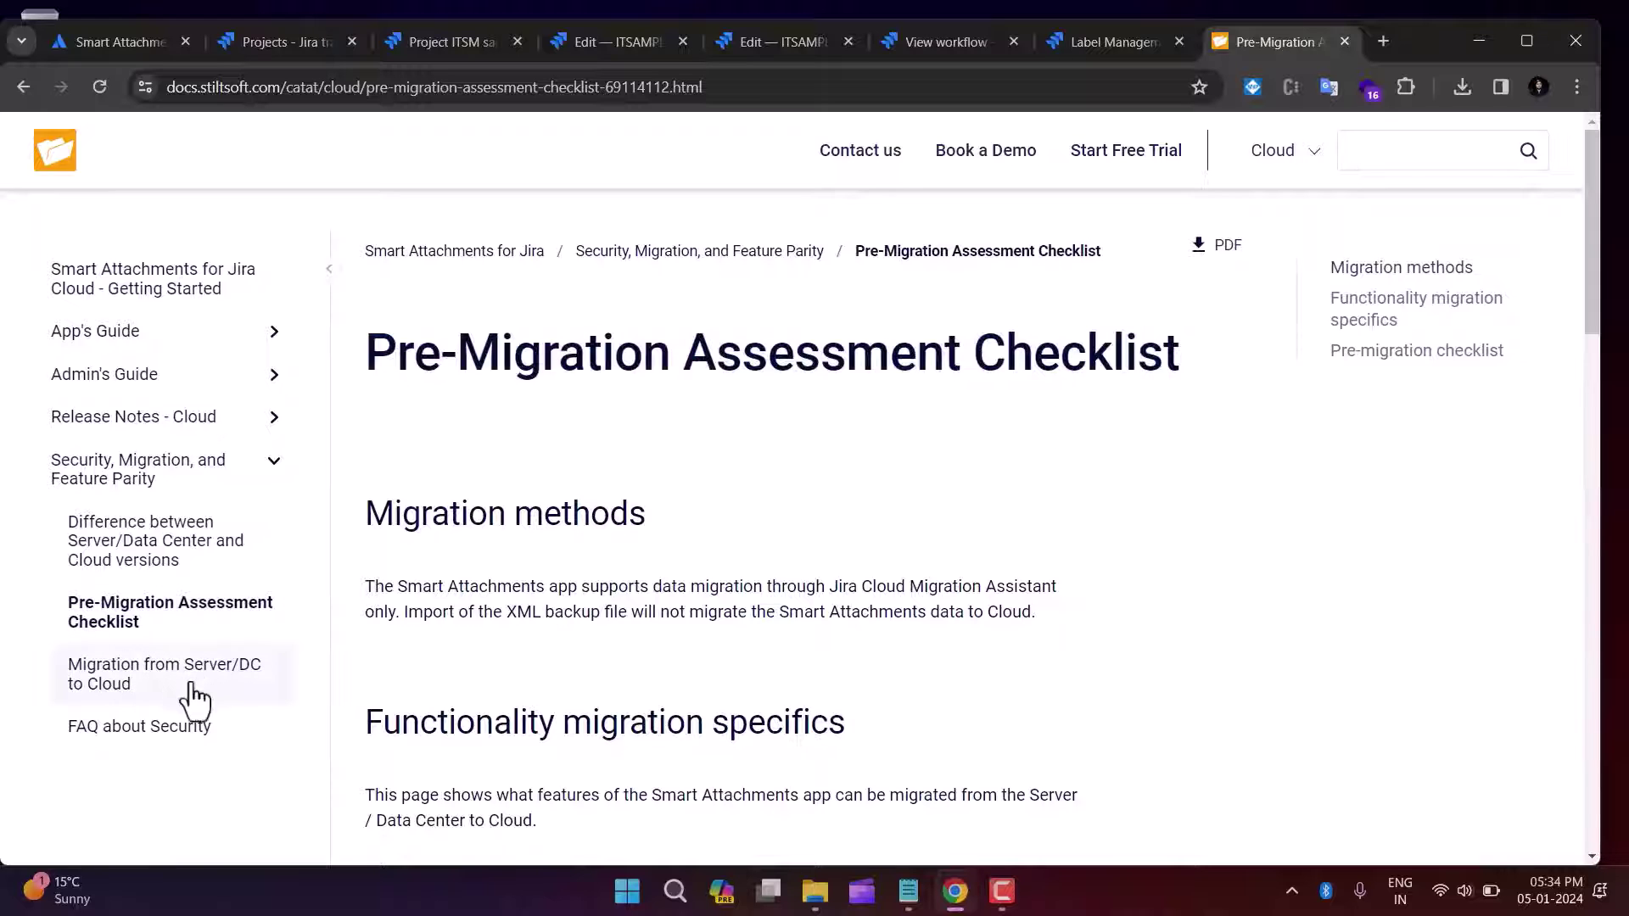
{"action": "scroll", "coordinate": [200, 698], "scroll_direction": "down", "scroll_amount": 3}
Step: Open the "Migration from Server/DC to Cloud" page and look through its step-by-step migration instructions
{"action": "left_click", "coordinate": [132, 701]}
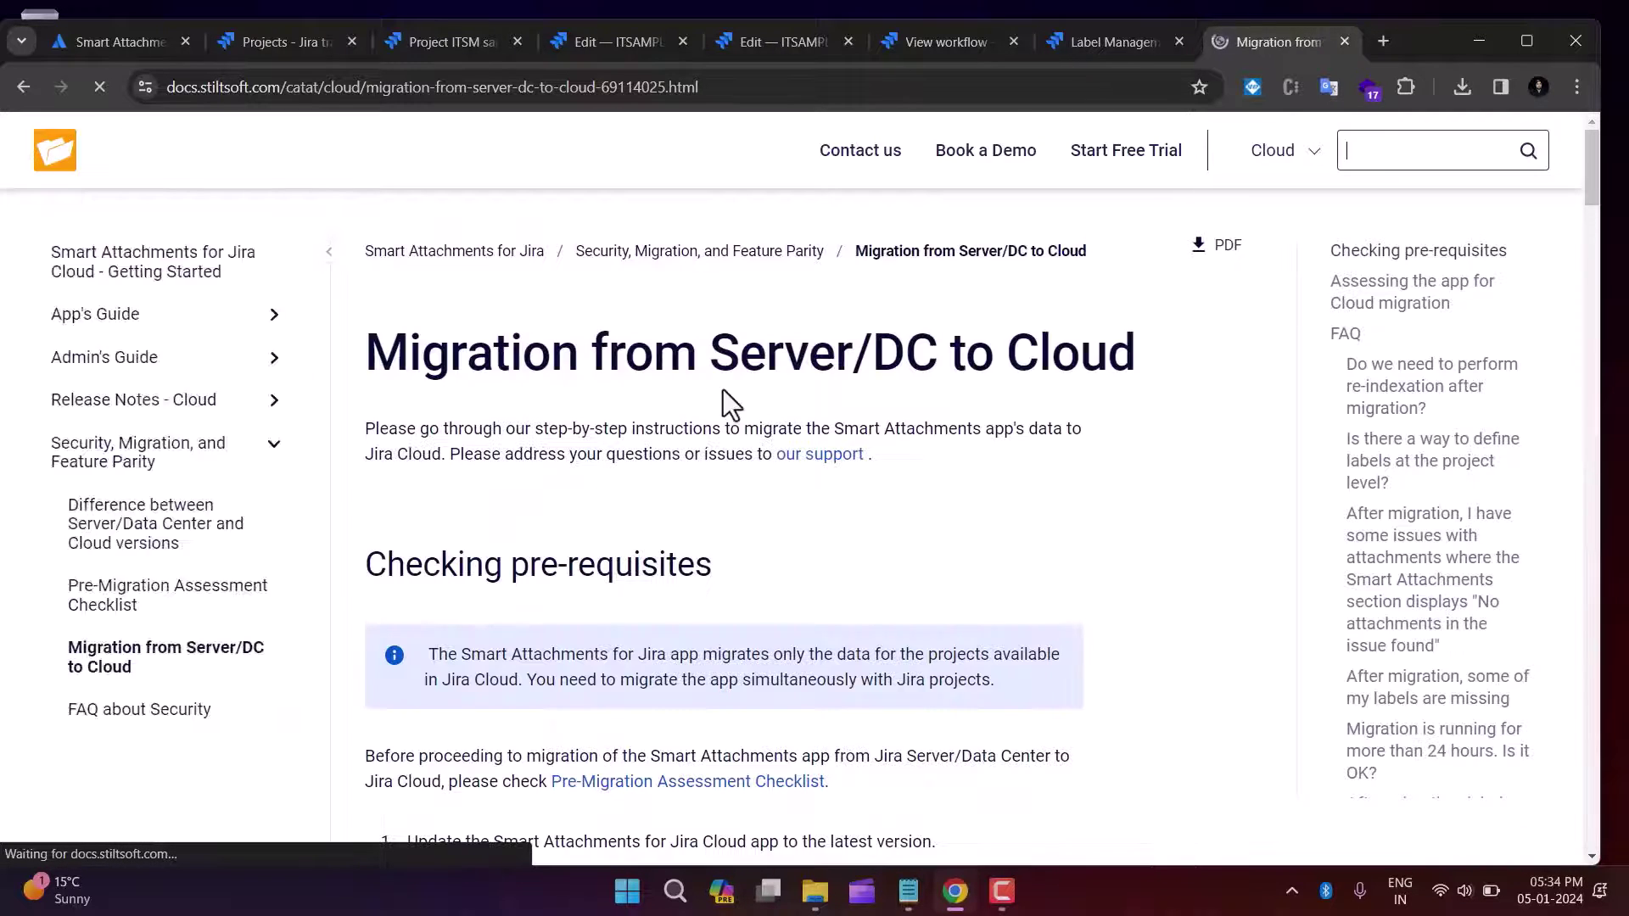
{"action": "left_click_drag", "start_coordinate": [847, 351], "coordinate": [1149, 345]}
{"action": "left_click", "coordinate": [1122, 445]}
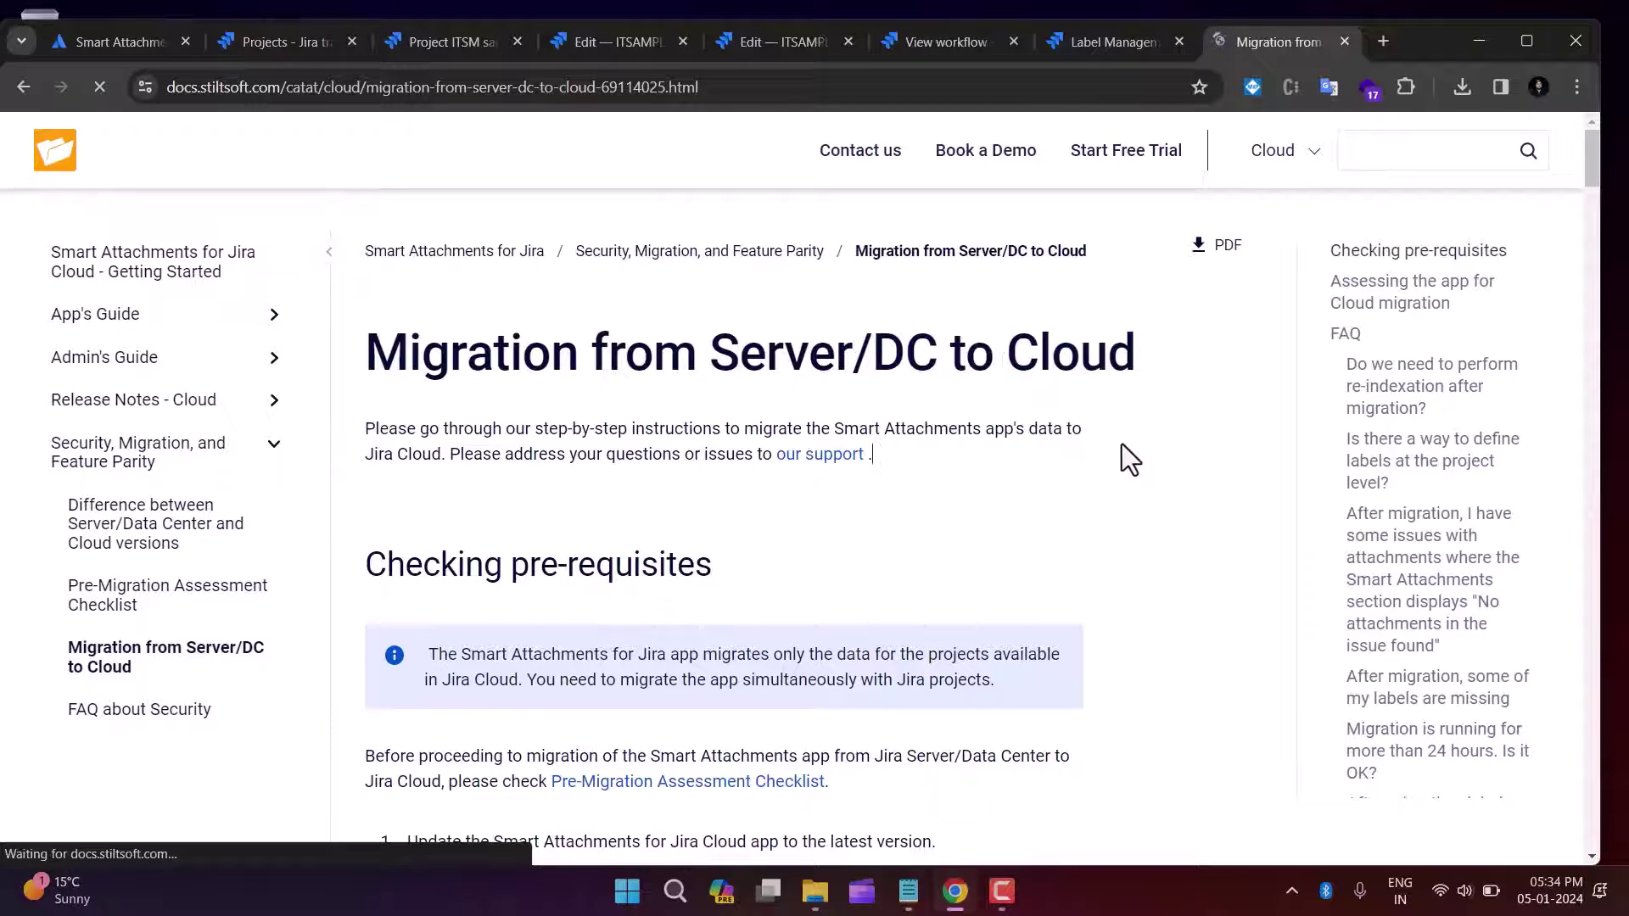
{"action": "scroll", "coordinate": [1162, 528], "scroll_direction": "down", "scroll_amount": 20}
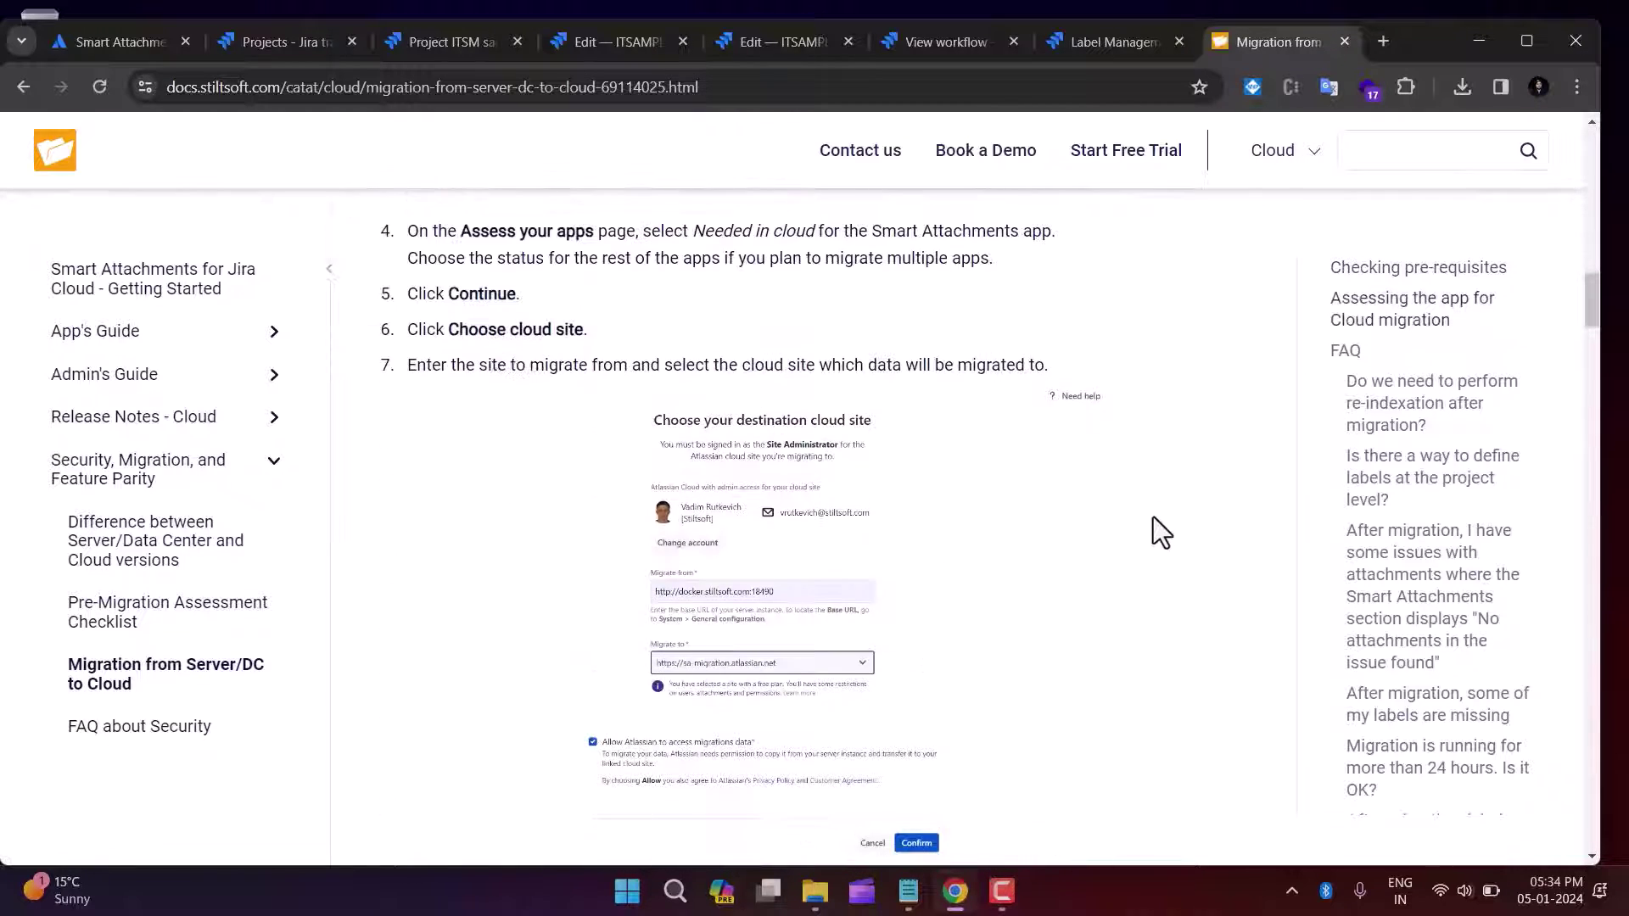
{"action": "scroll", "coordinate": [1154, 521], "scroll_direction": "down", "scroll_amount": 10}
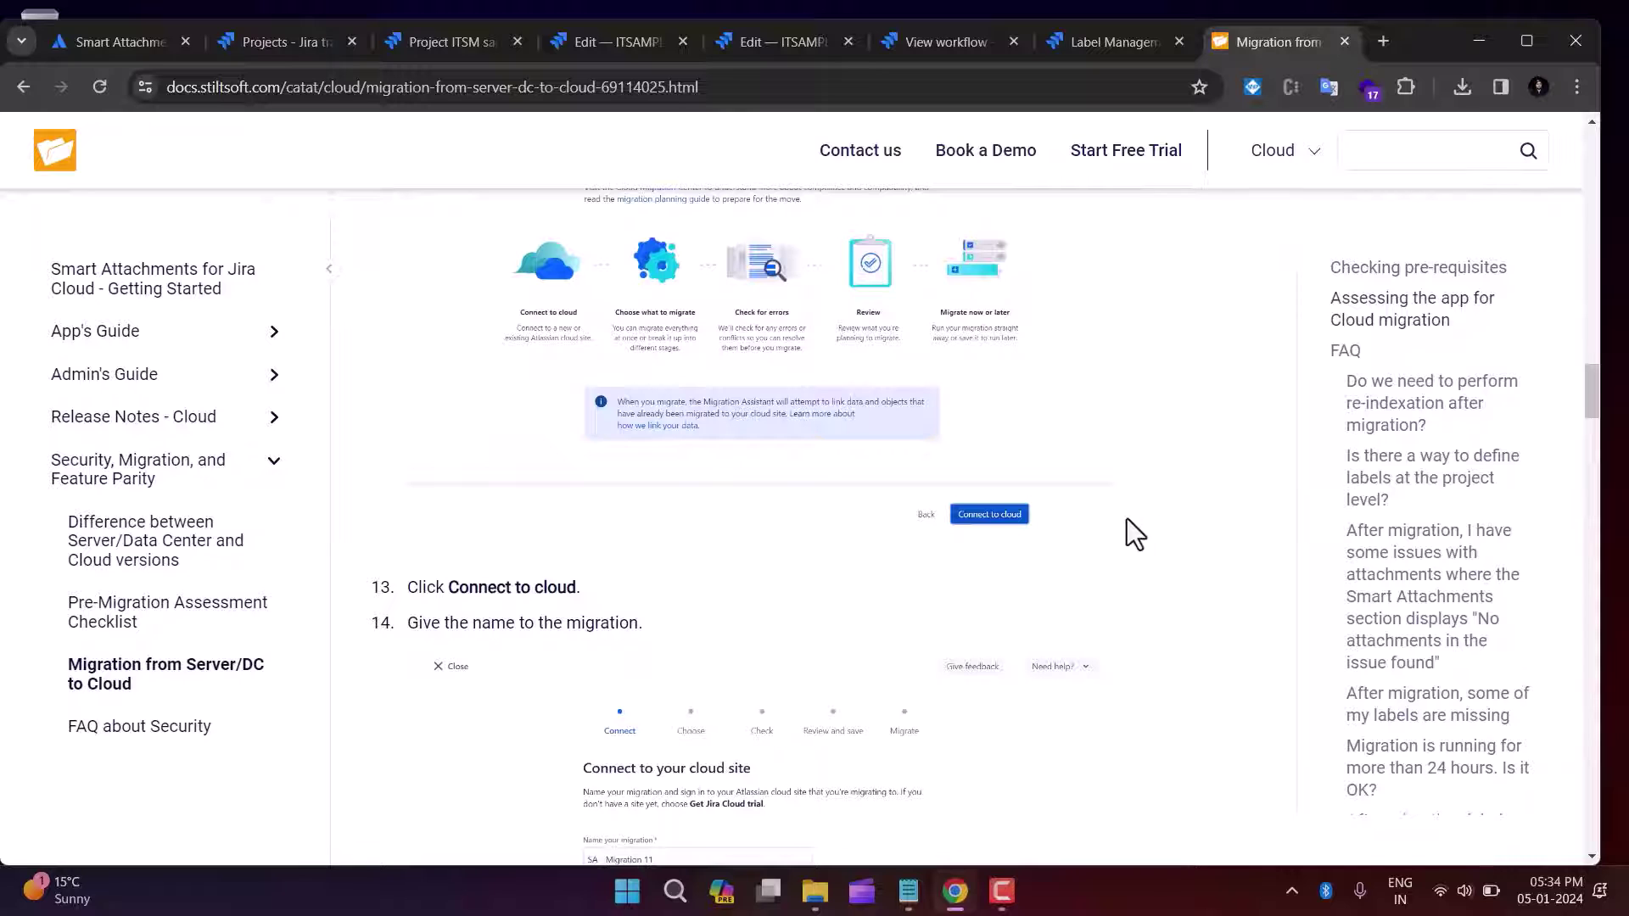
Step: Open the "FAQ about Security" page and skim its answers on product security and vulnerabilities
{"action": "left_click", "coordinate": [128, 738]}
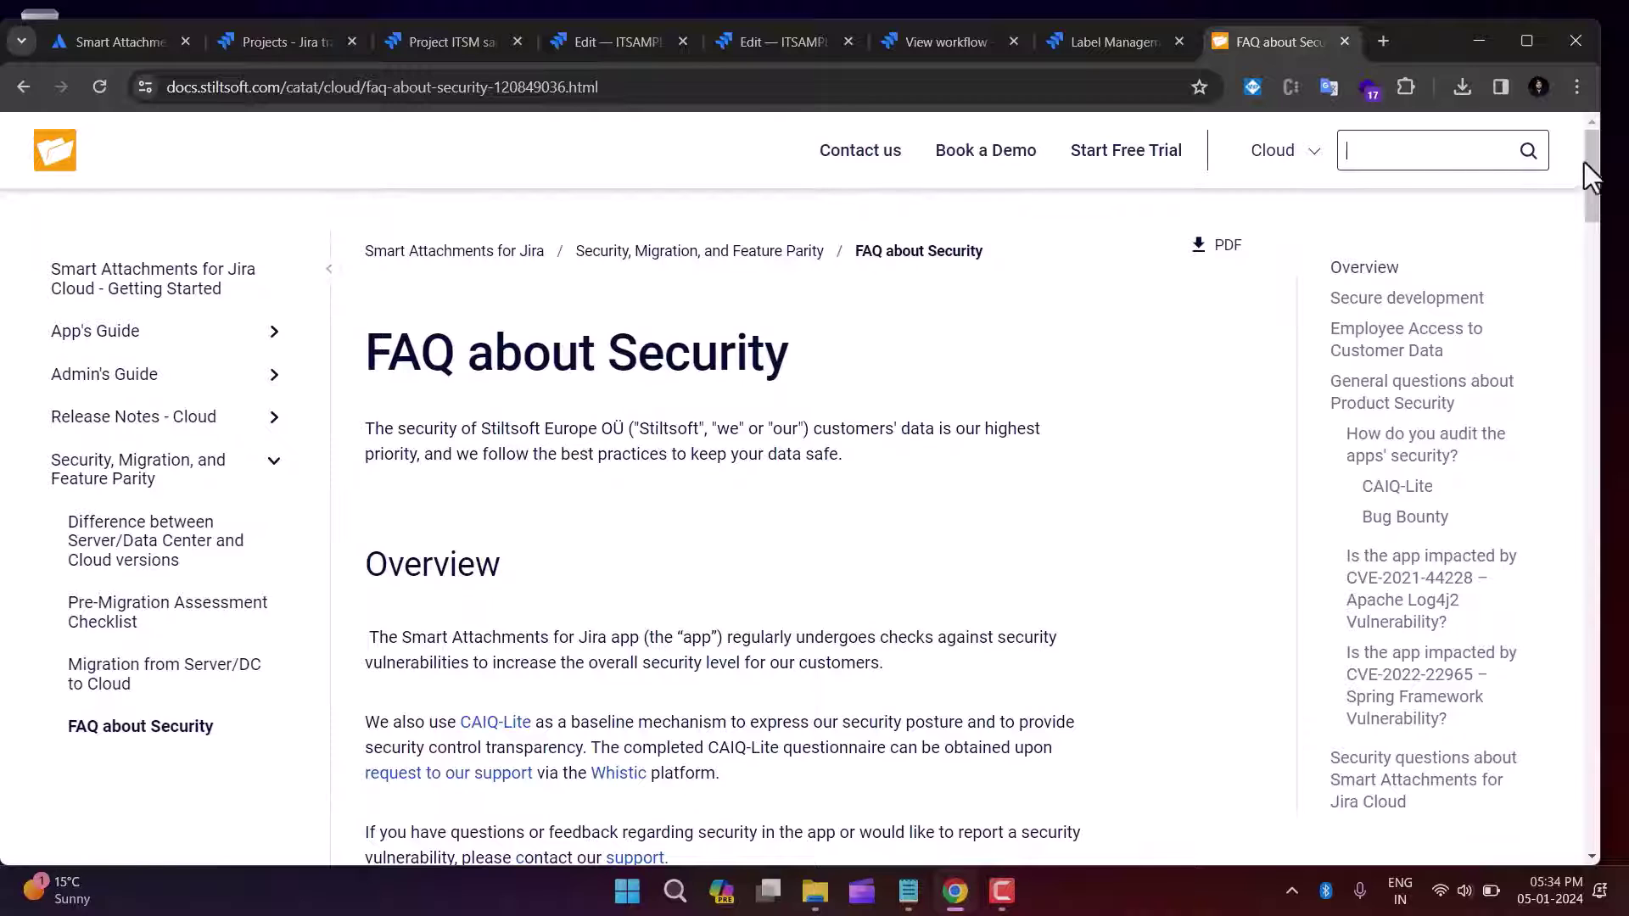
{"action": "left_click_drag", "start_coordinate": [1592, 169], "coordinate": [1592, 411]}
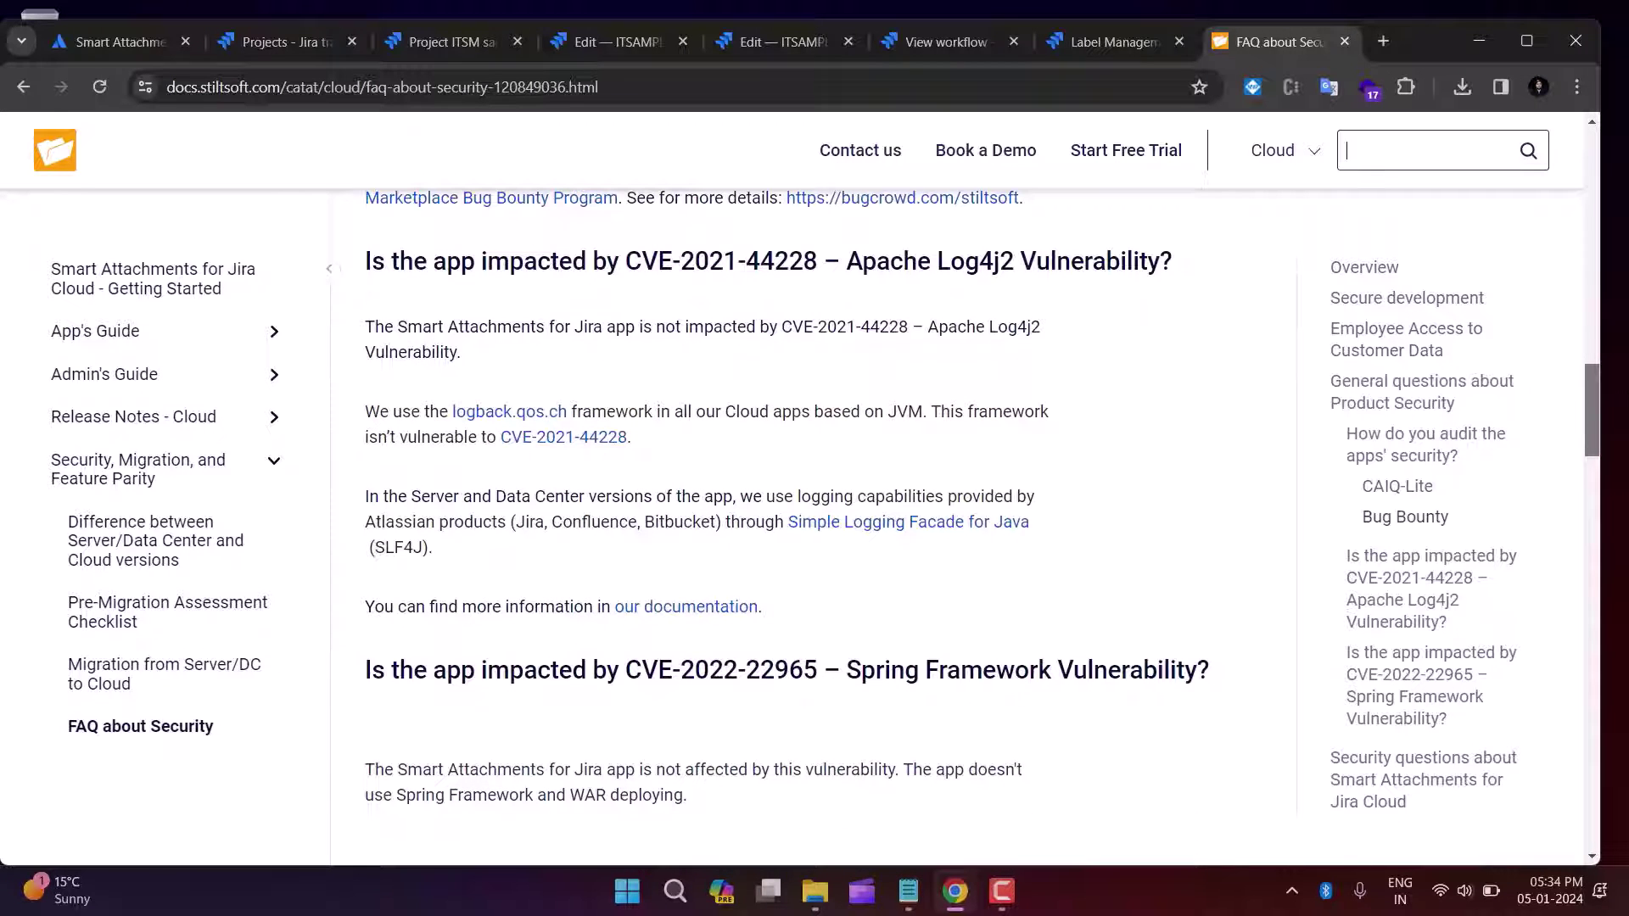
{"action": "scroll", "coordinate": [1177, 331], "scroll_direction": "up", "scroll_amount": 15}
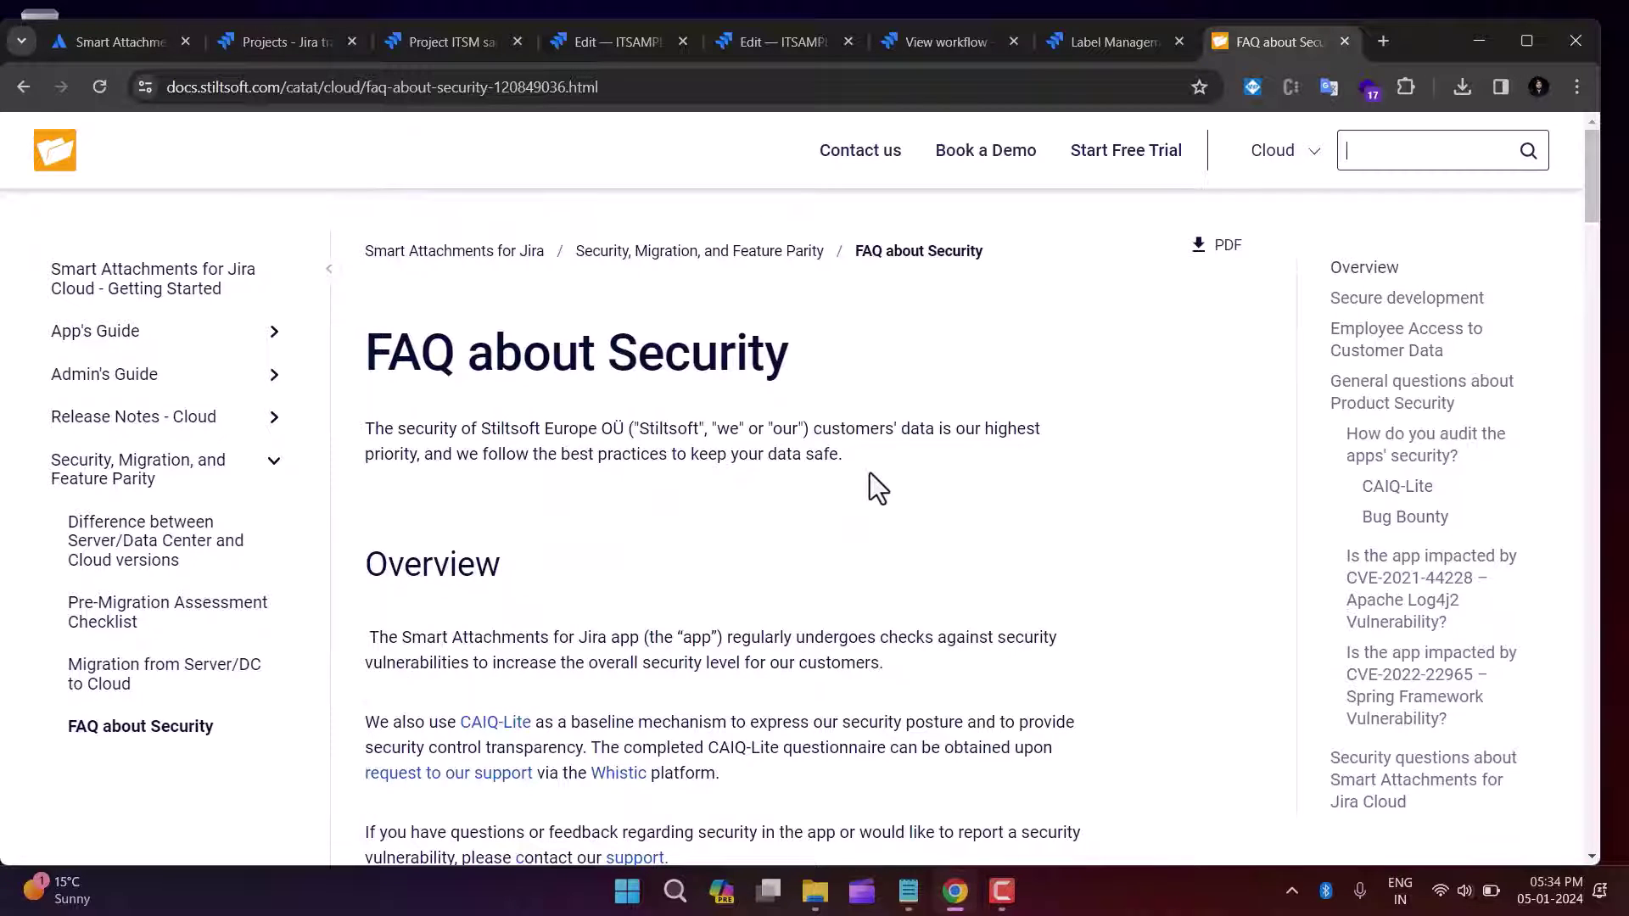
Step: Return to the Smart Attachments documentation home page and look over its guide and release note sections
{"action": "left_click", "coordinate": [57, 172]}
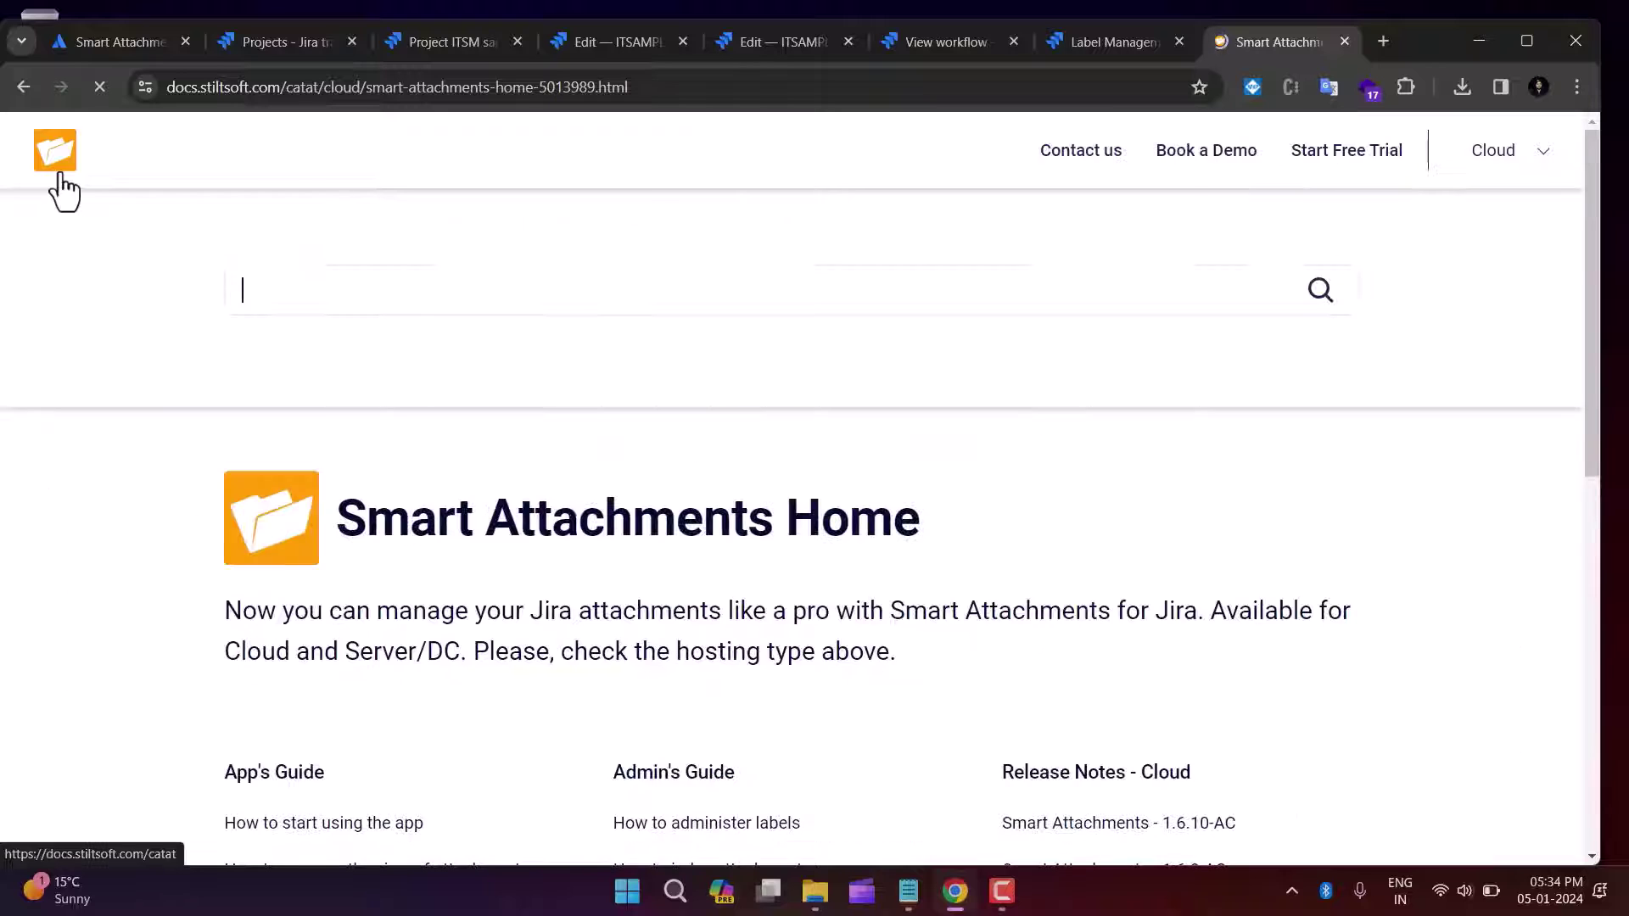
{"action": "scroll", "coordinate": [776, 663], "scroll_direction": "down", "scroll_amount": 4}
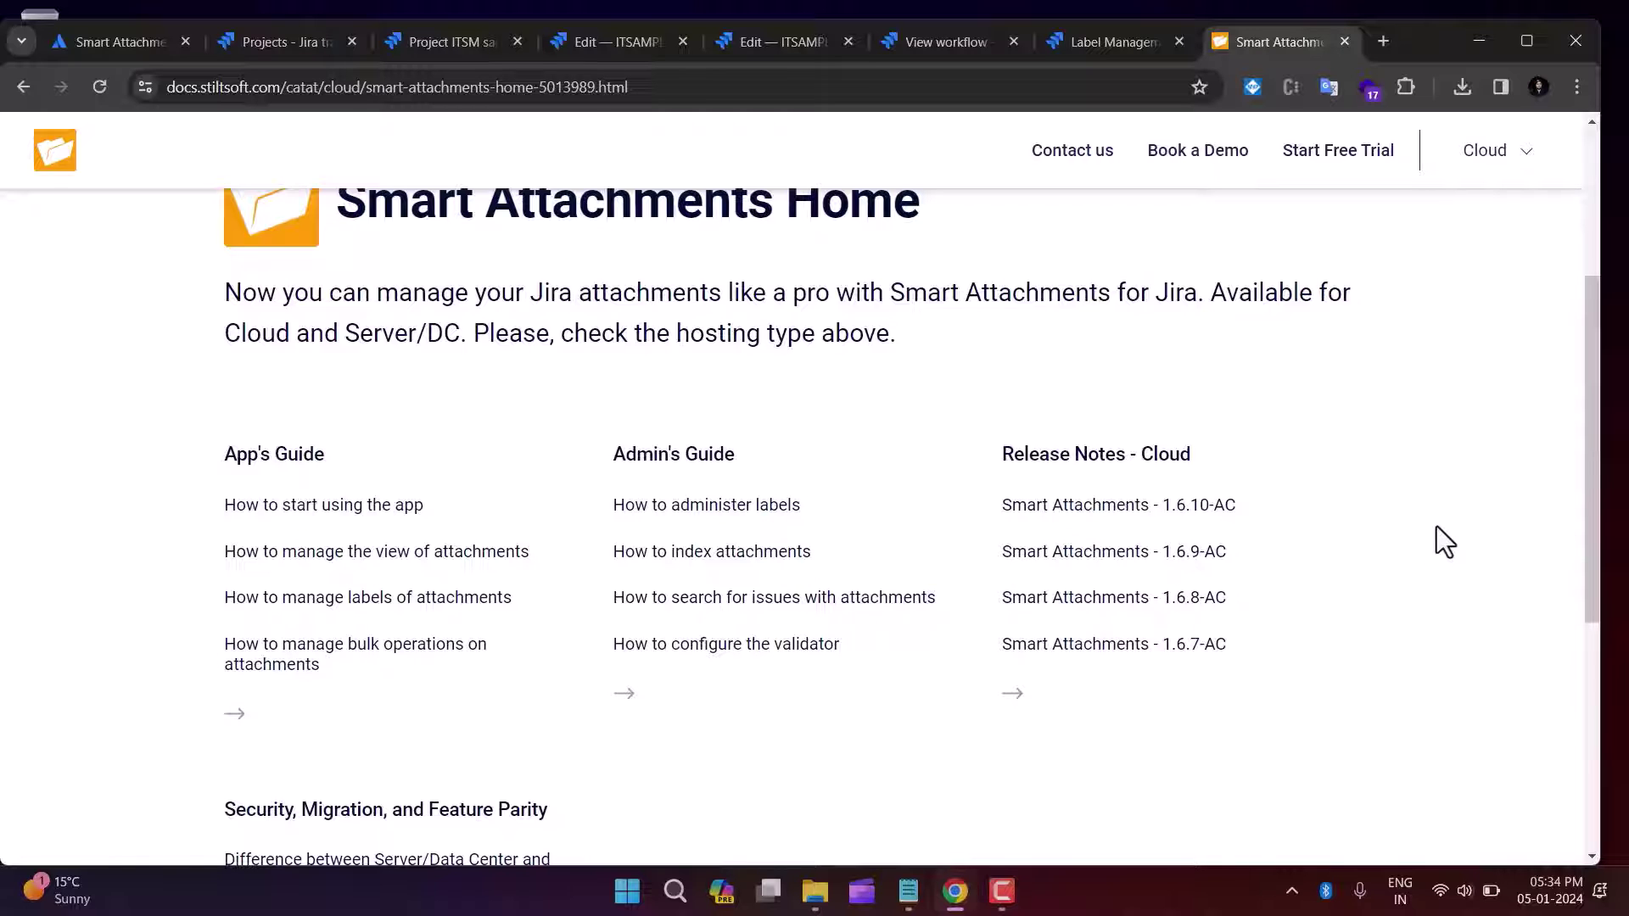
{"action": "scroll", "coordinate": [1435, 526], "scroll_direction": "up", "scroll_amount": 3}
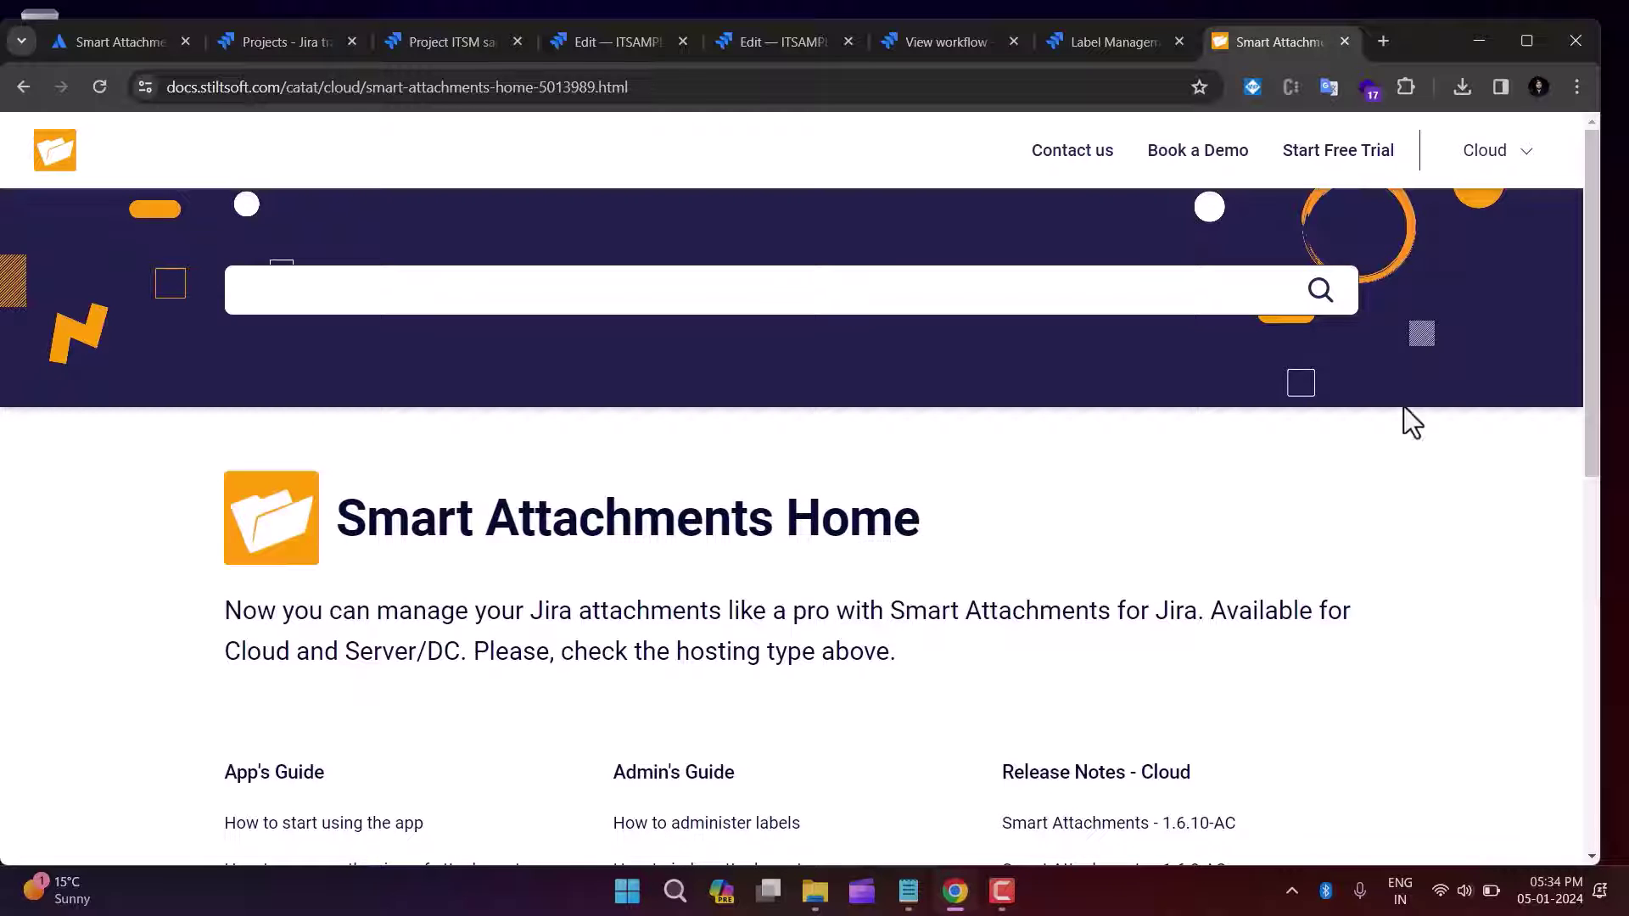